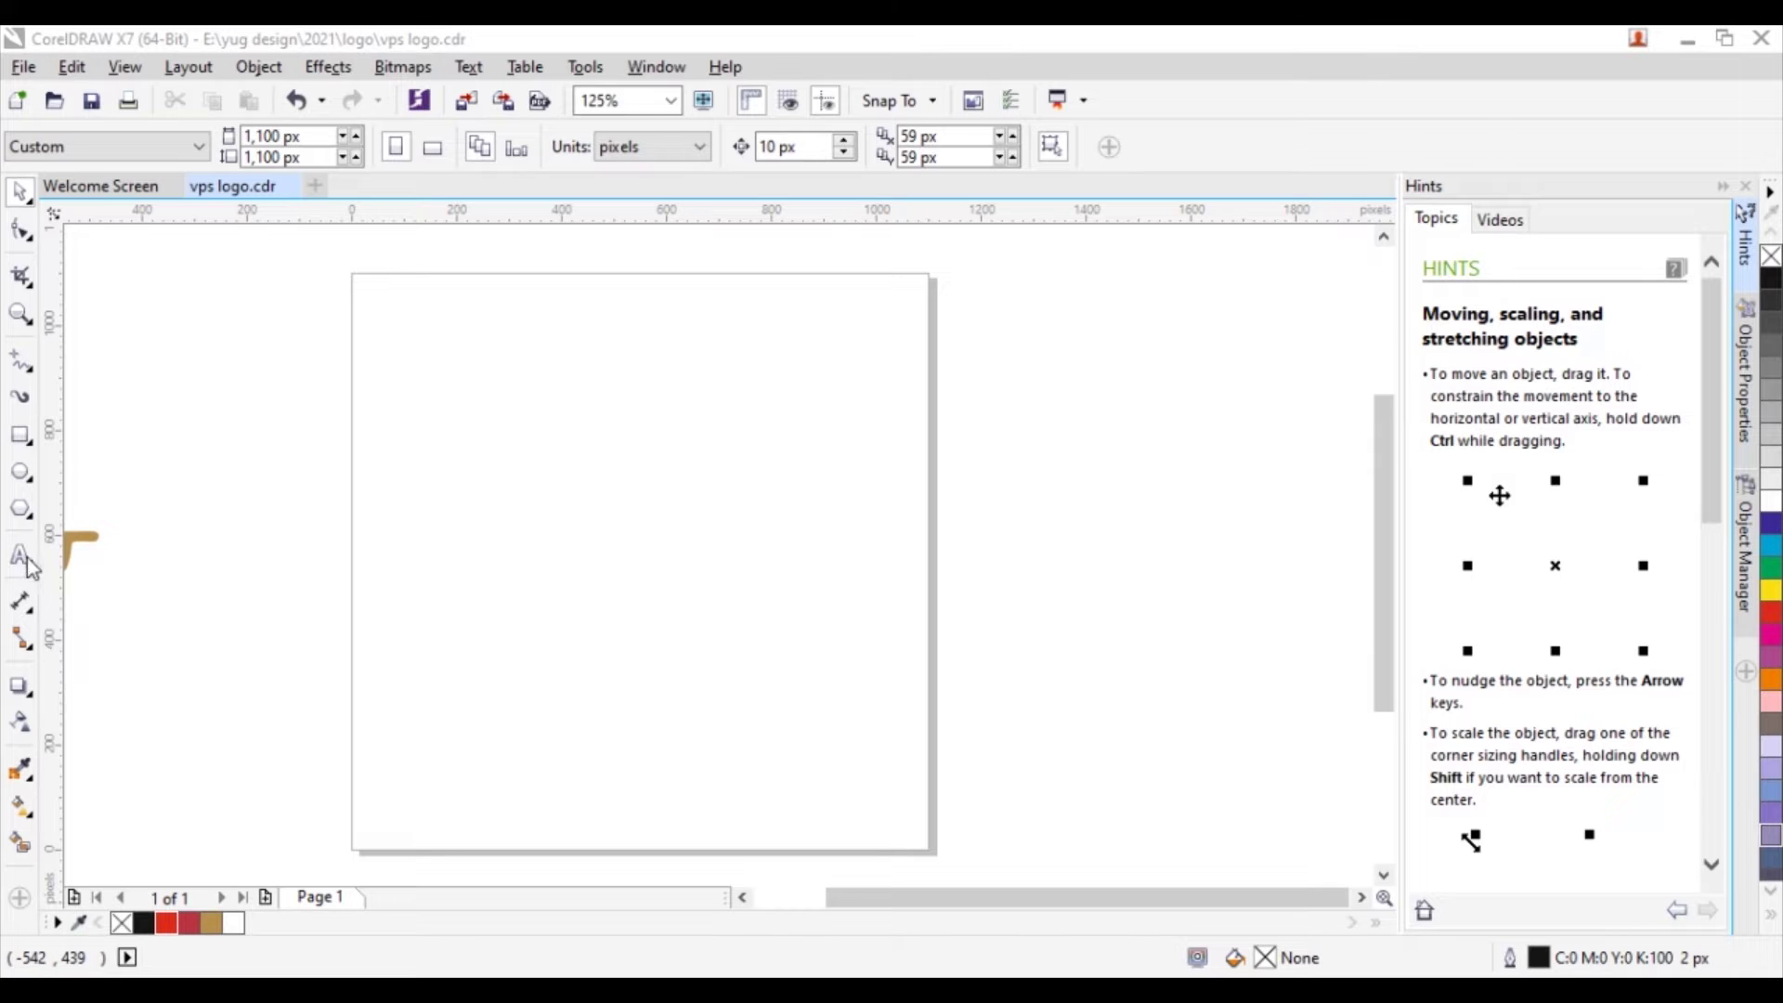
# Step: Type the letters 'VPS' in Arial near the page centre
pyautogui.click(20, 556)
pyautogui.click(490, 569)
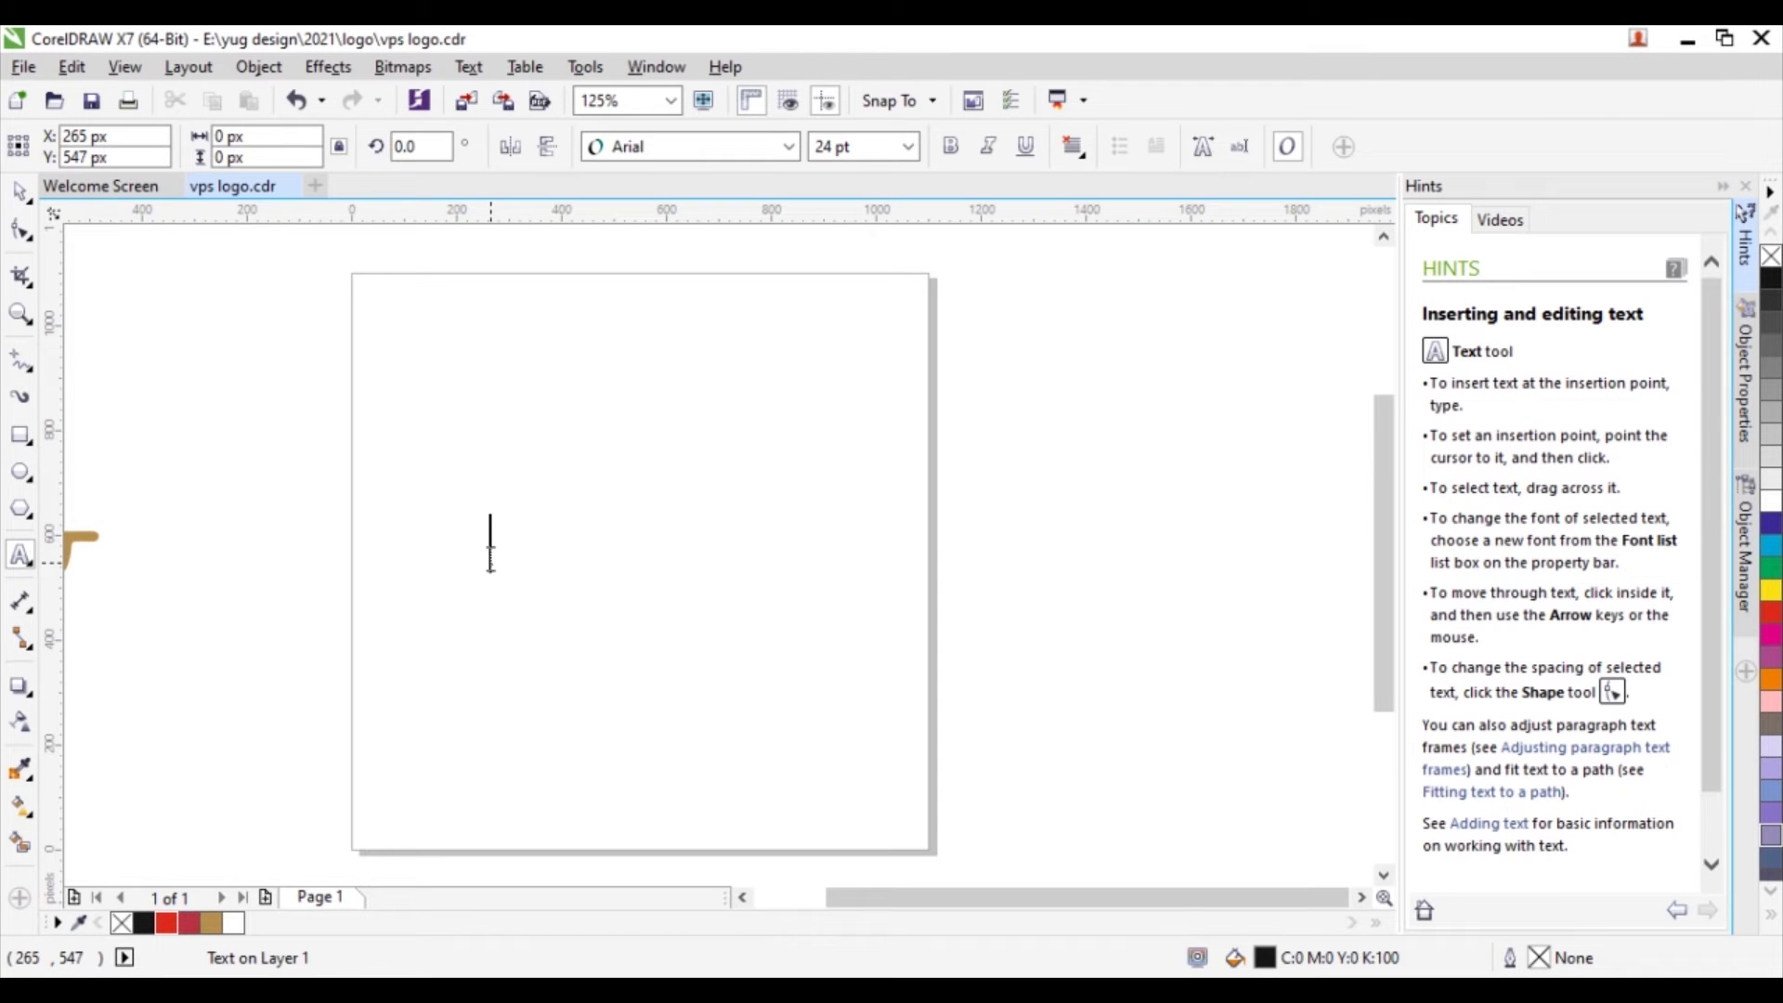
pyautogui.write('VPA')
pyautogui.press('BackSpace')
pyautogui.write('S')
# Step: Scale the VPS text up to about 66 pt and marquee-select all three letters
pyautogui.click(20, 191)
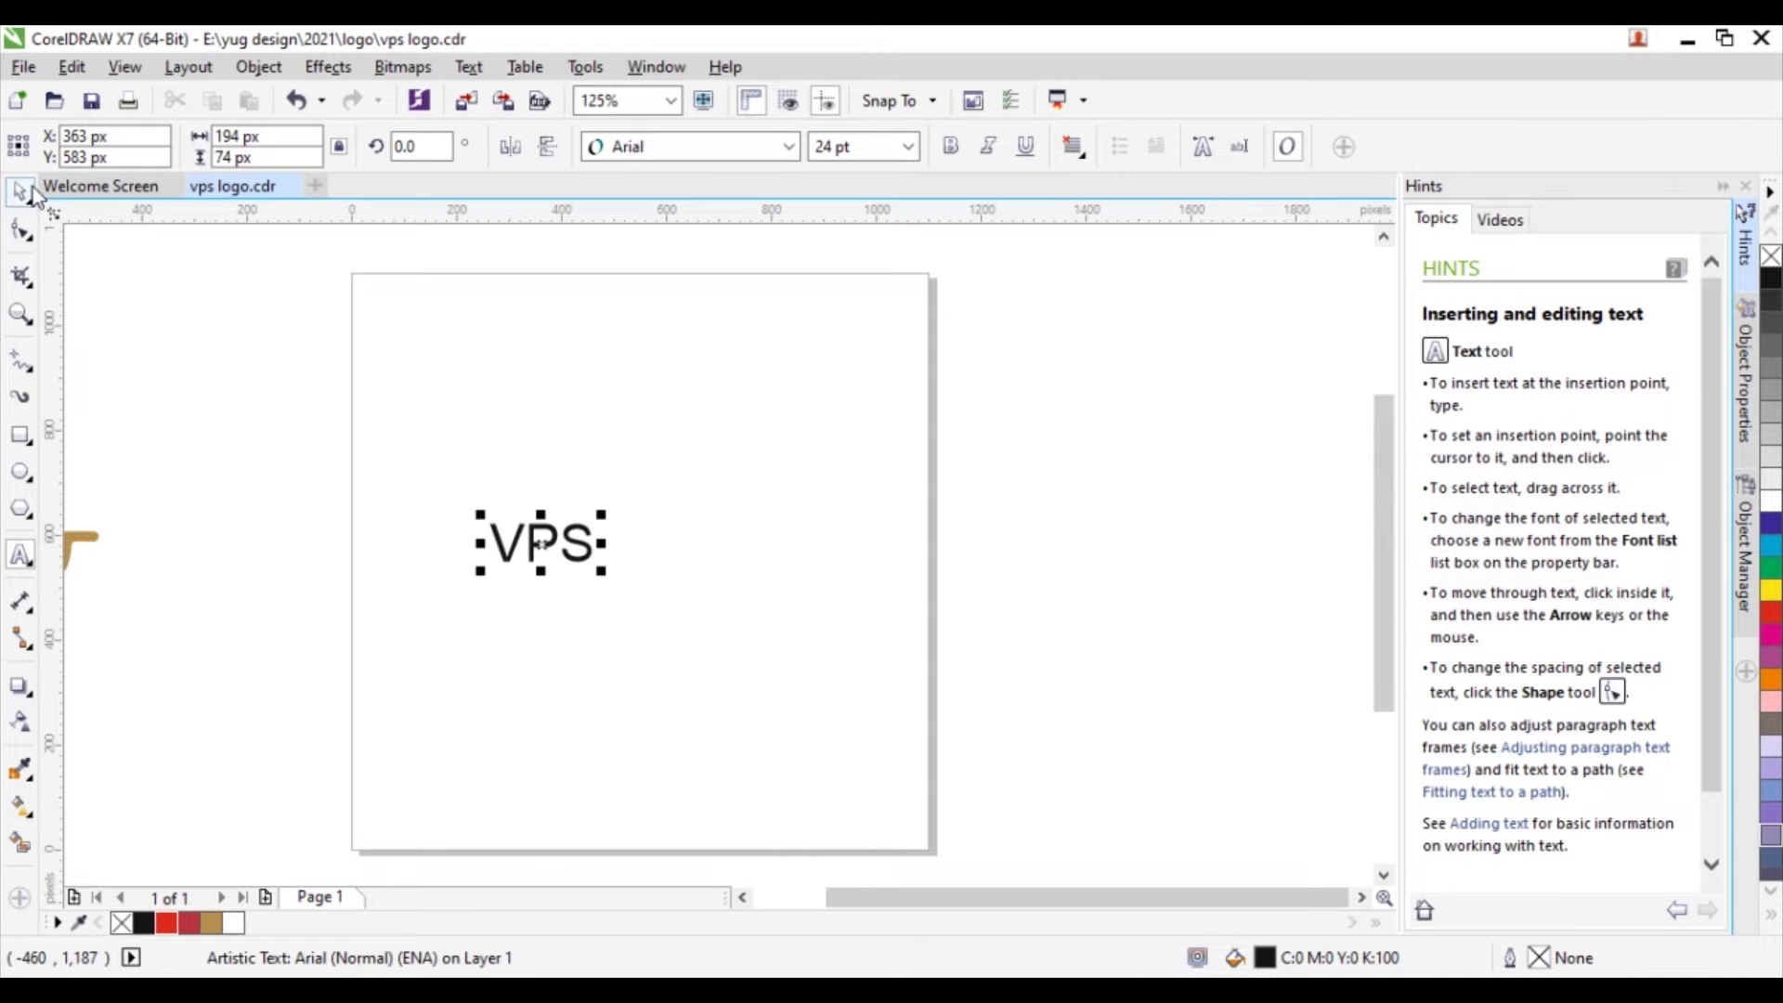
pyautogui.moveTo(602, 570); pyautogui.dragTo(787, 676)
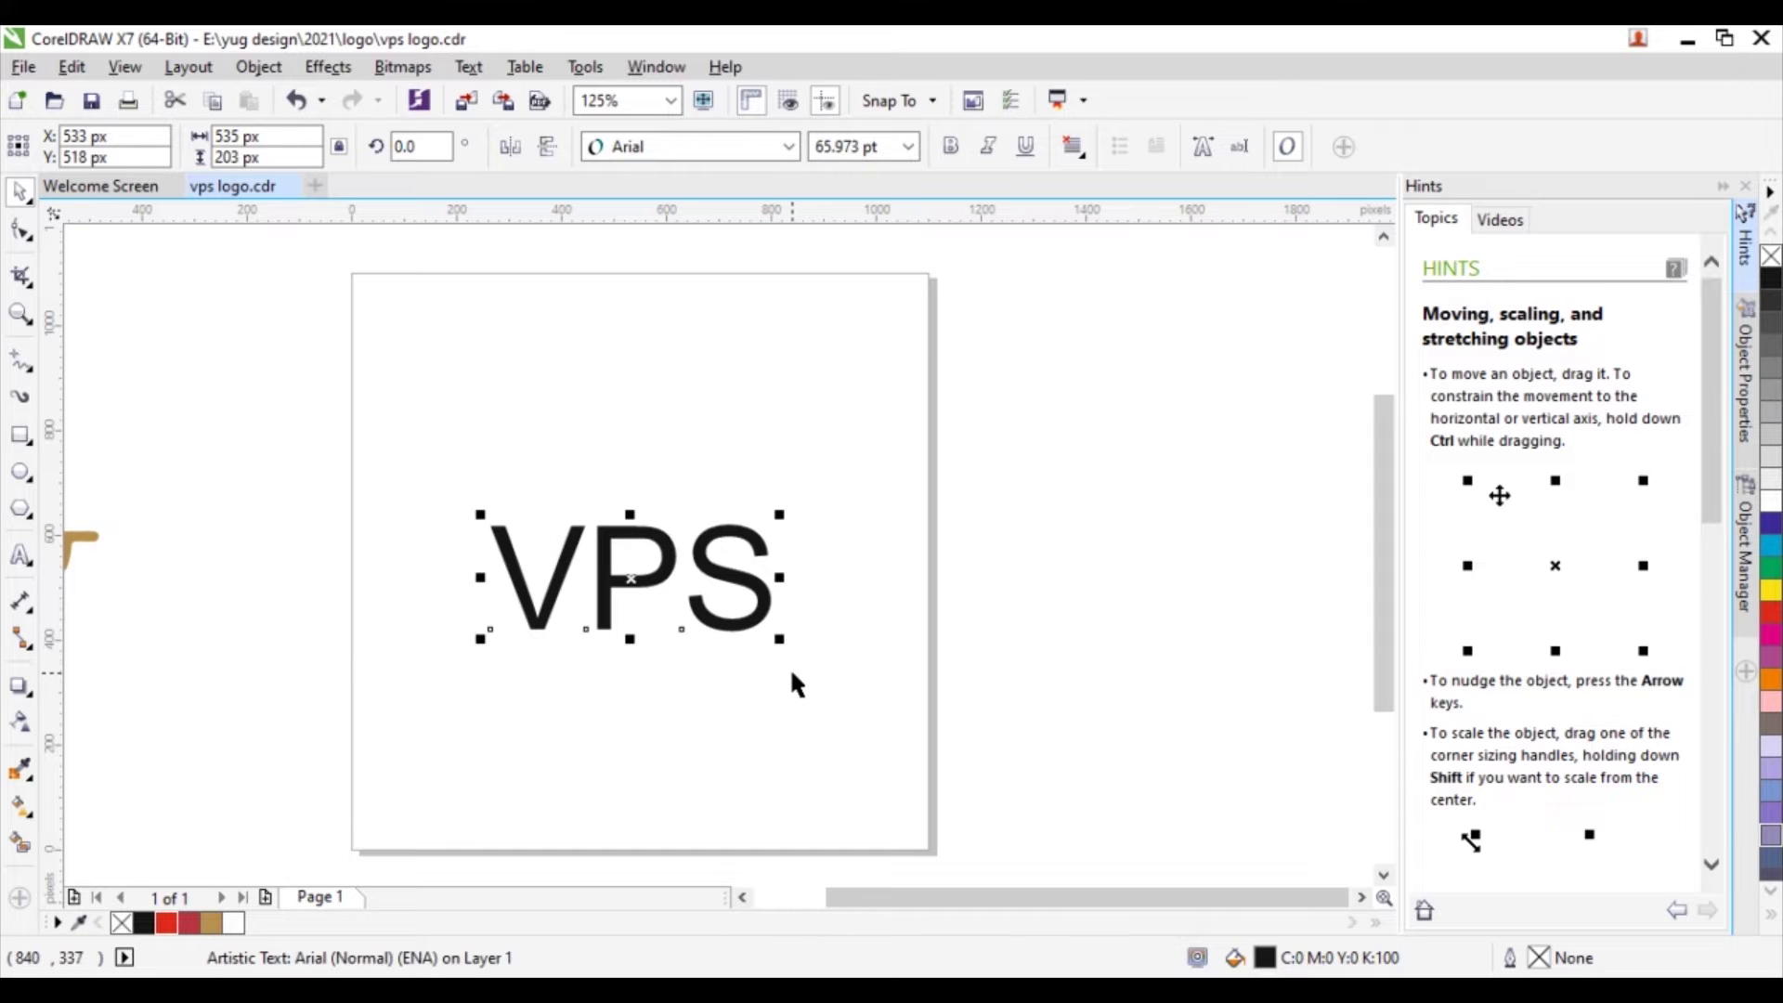
pyautogui.click(661, 649)
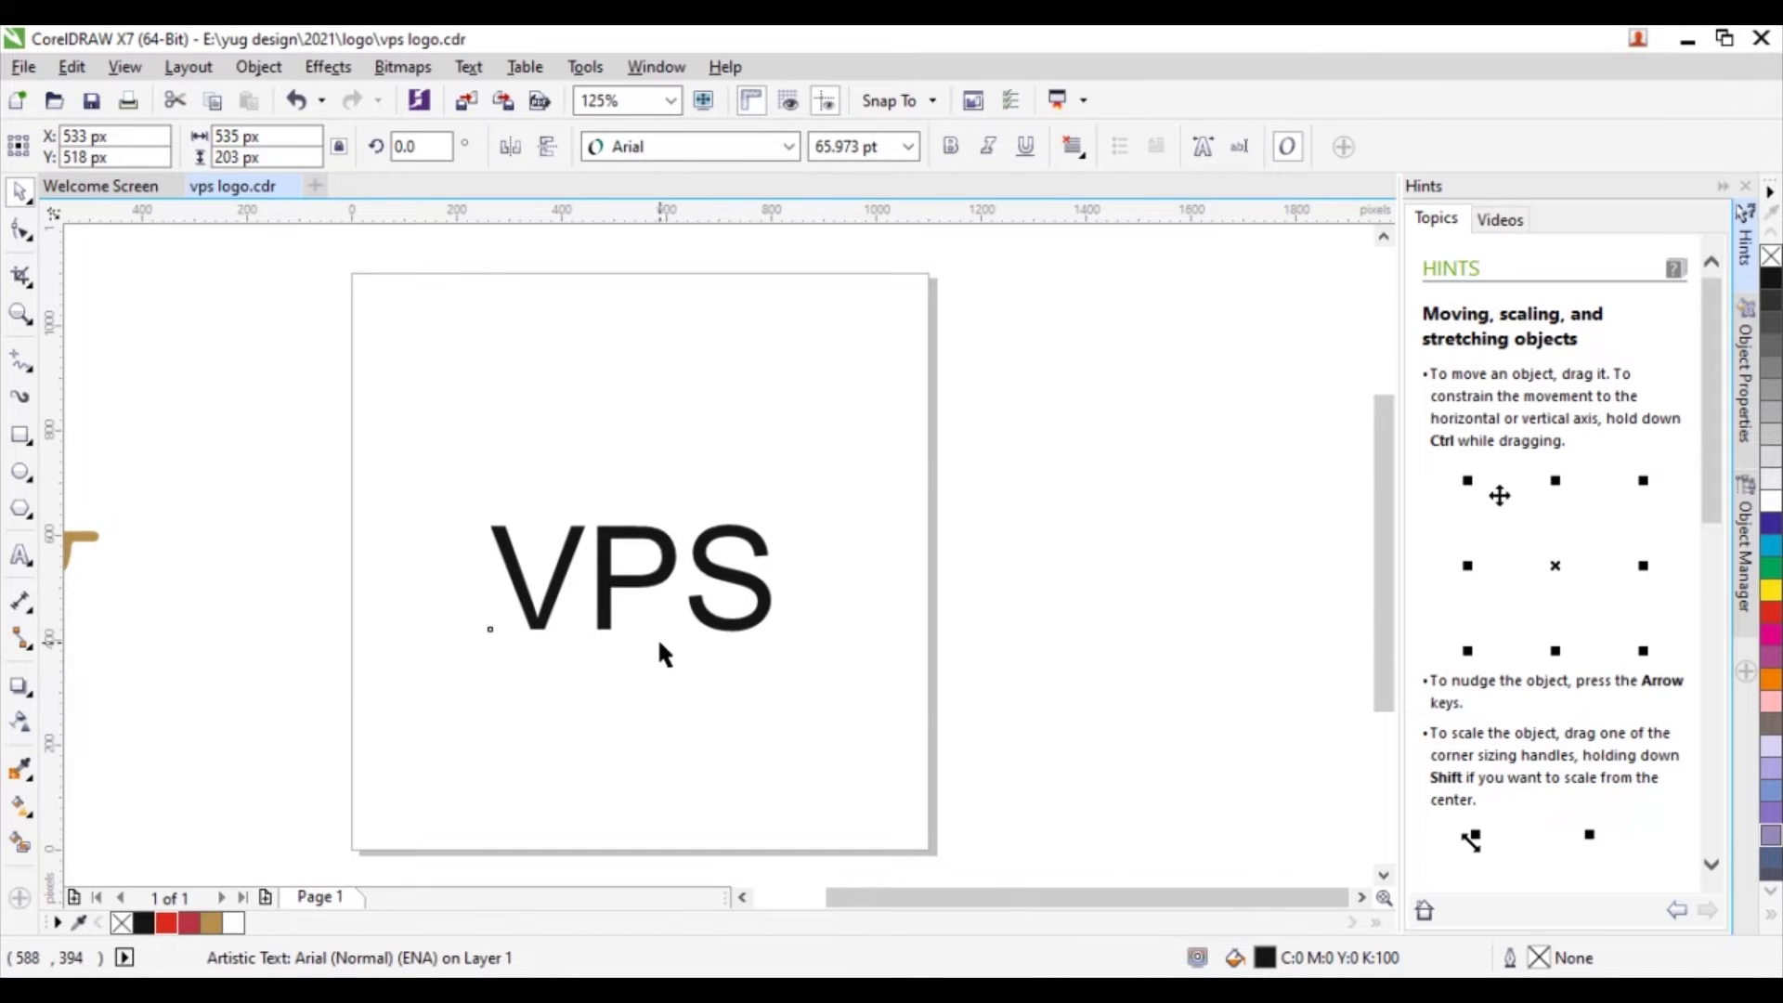
pyautogui.scroll(2, 609, 570)
pyautogui.moveTo(349, 406); pyautogui.dragTo(989, 813)
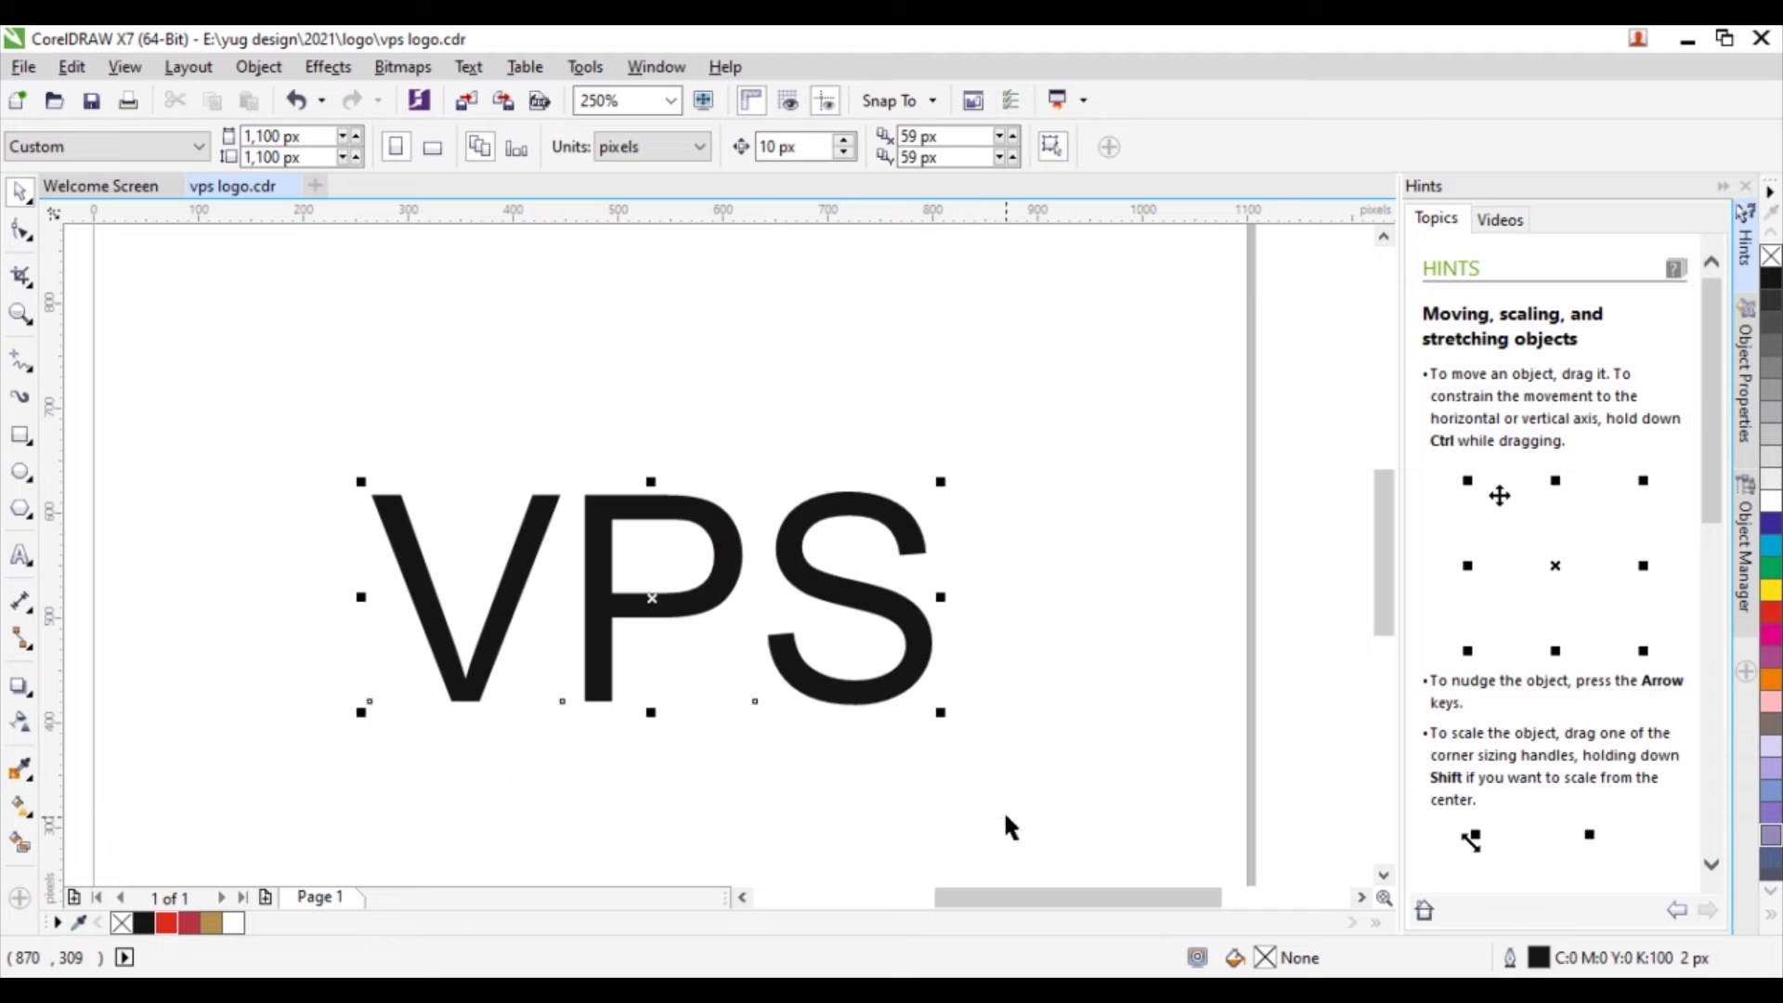
# Step: Remove the black fill so the VPS letters become outlines only
pyautogui.click(145, 923)
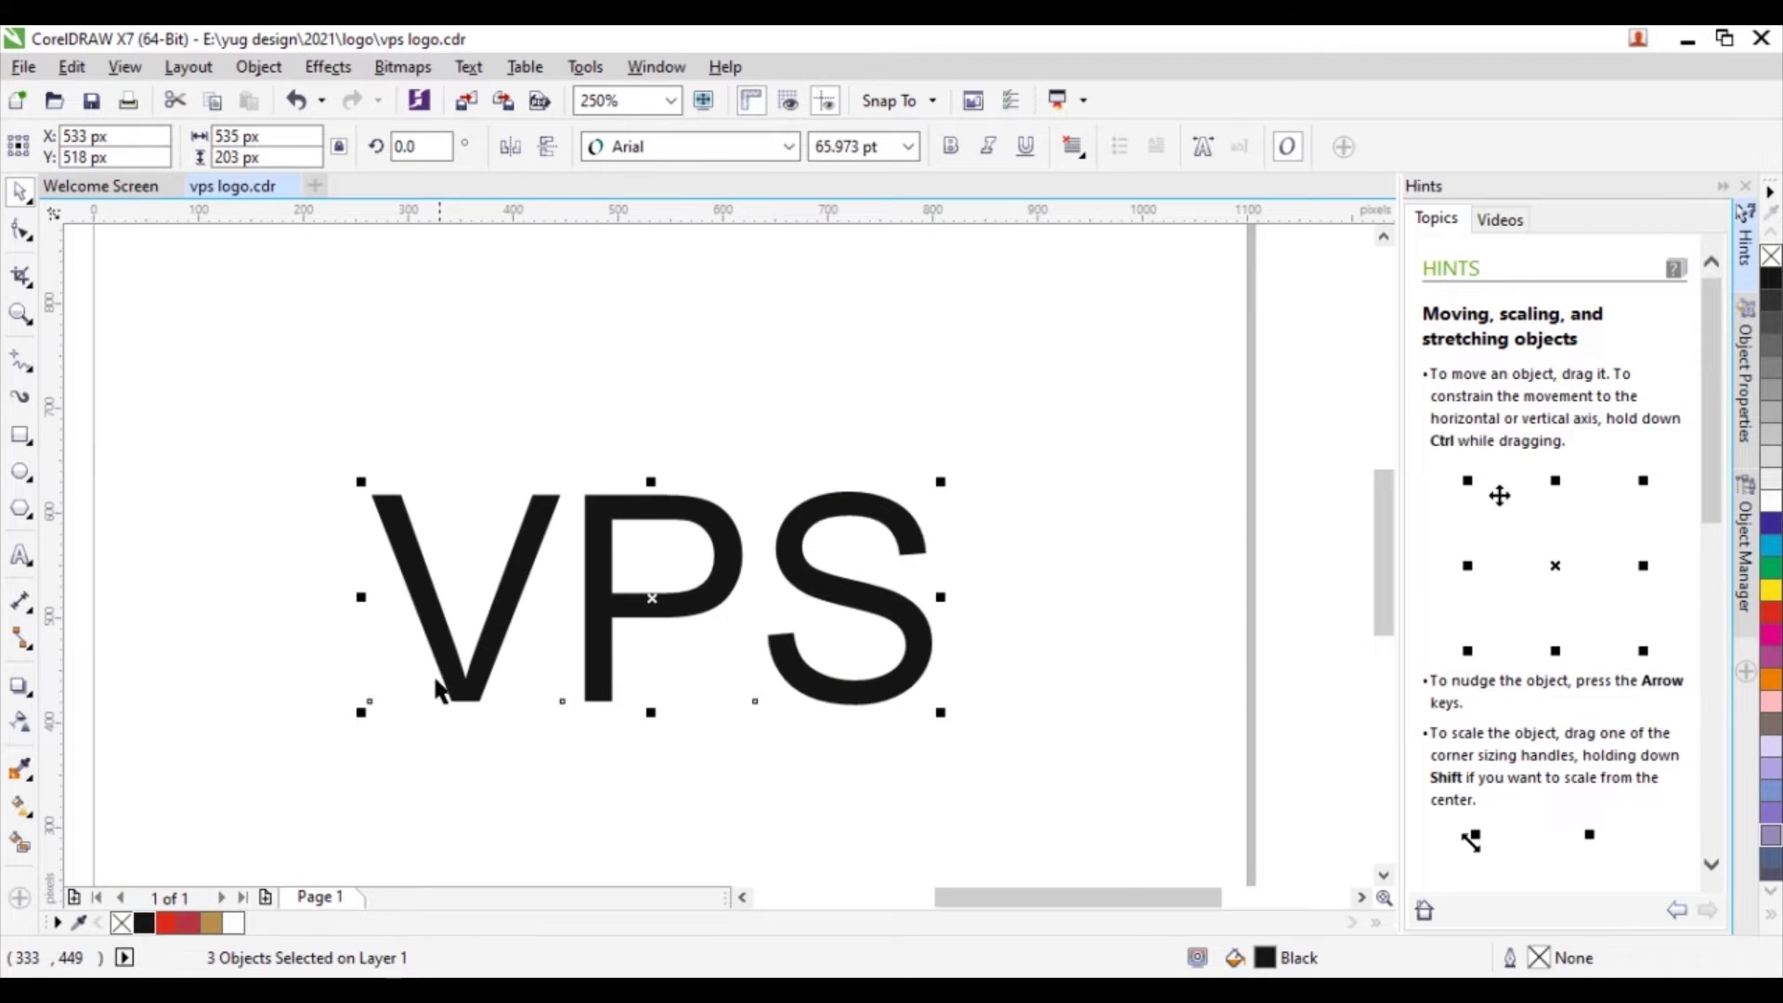
pyautogui.click(122, 924)
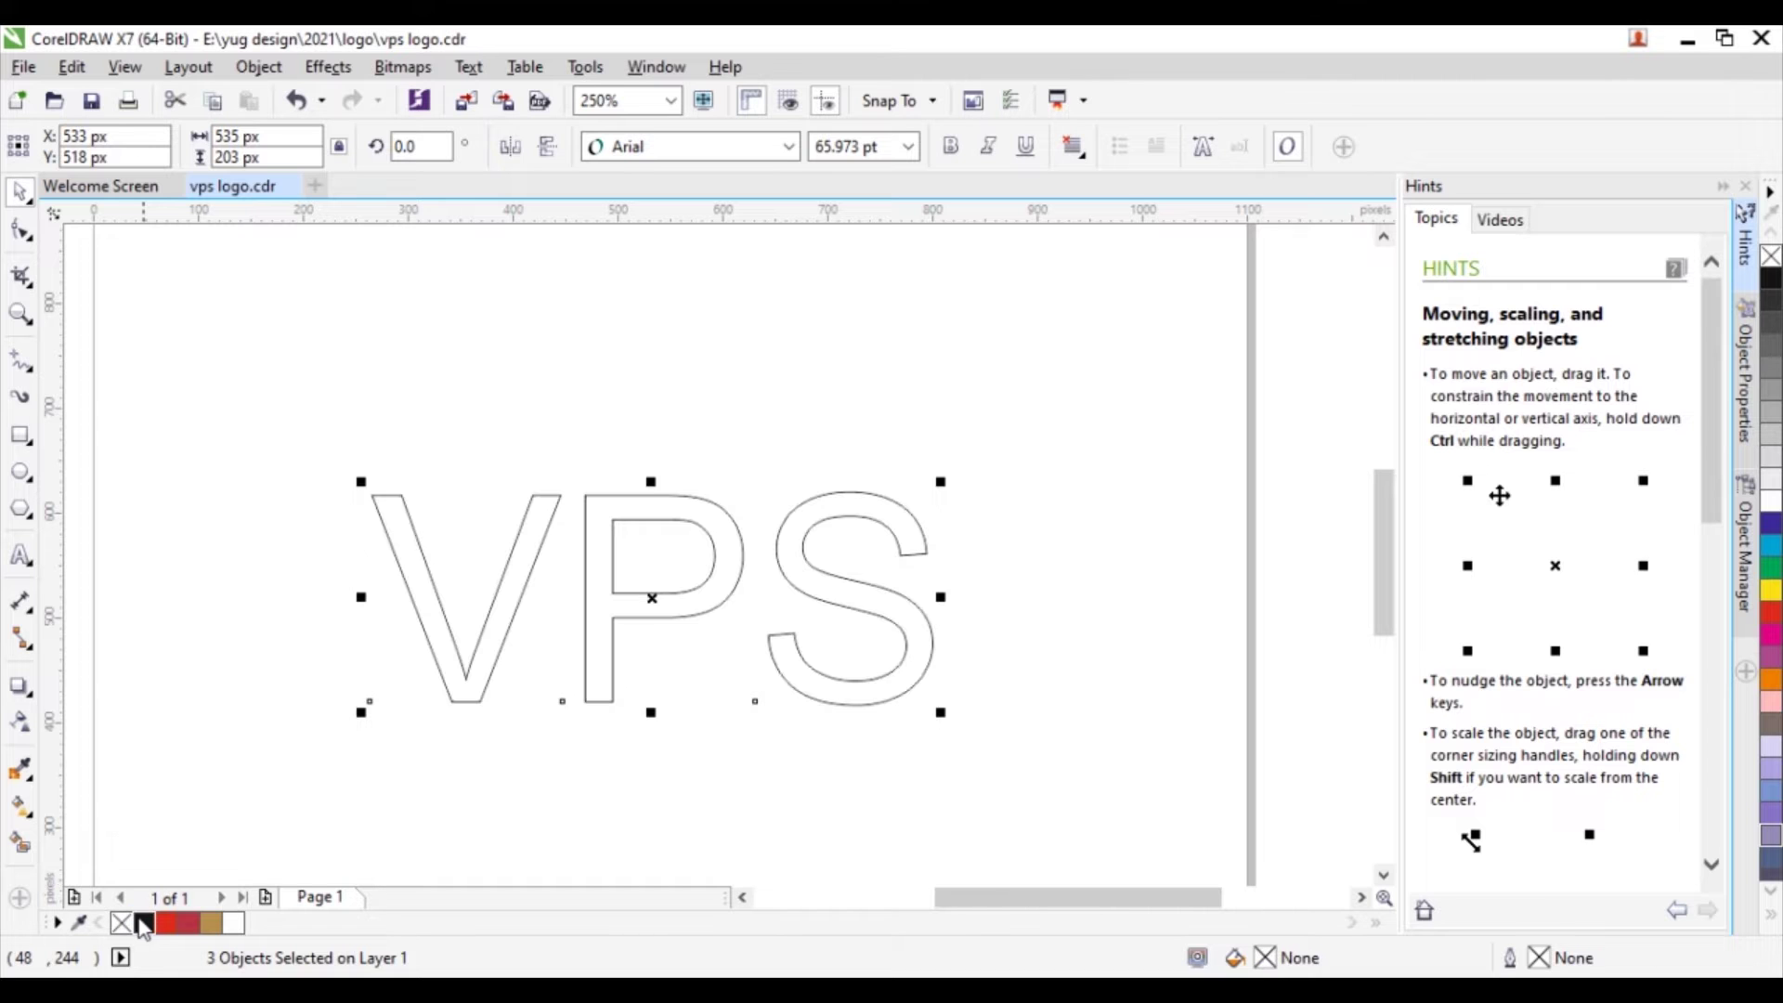
pyautogui.click(270, 695)
# Step: Slide the V right and the S left so both overlap the P
pyautogui.scroll(1, 499, 604)
pyautogui.moveTo(502, 598); pyautogui.dragTo(700, 591)
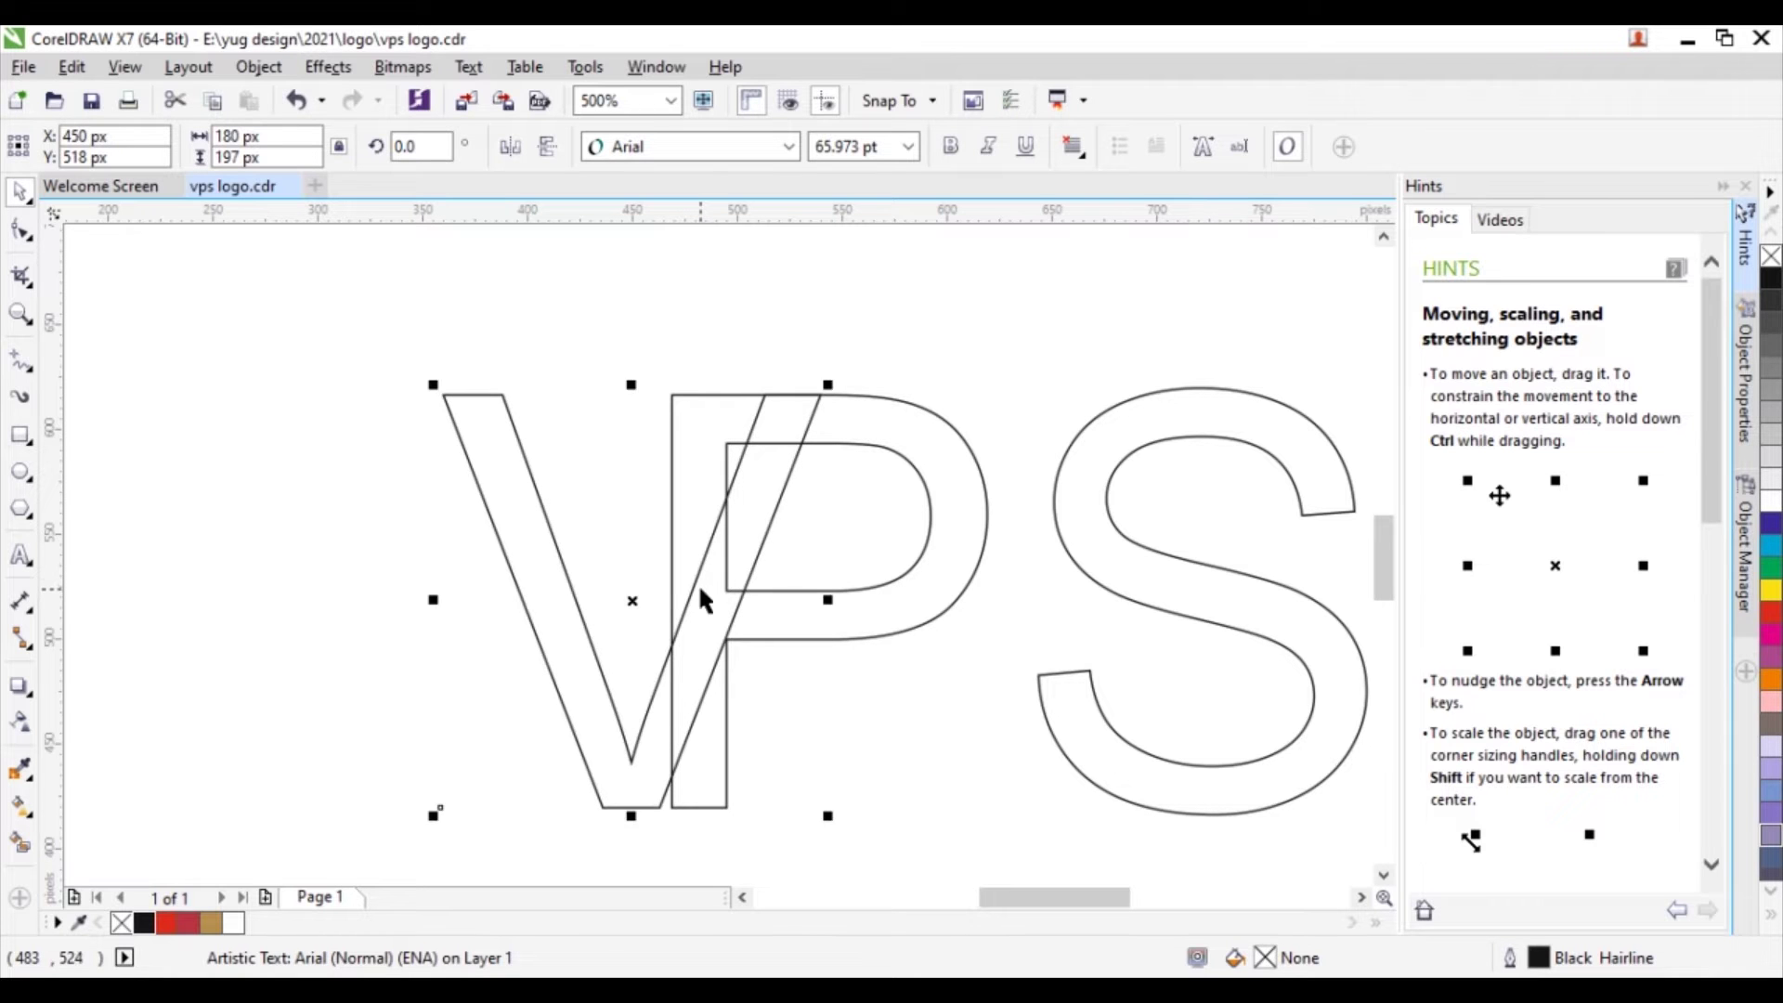
pyautogui.moveTo(1101, 539); pyautogui.dragTo(871, 539)
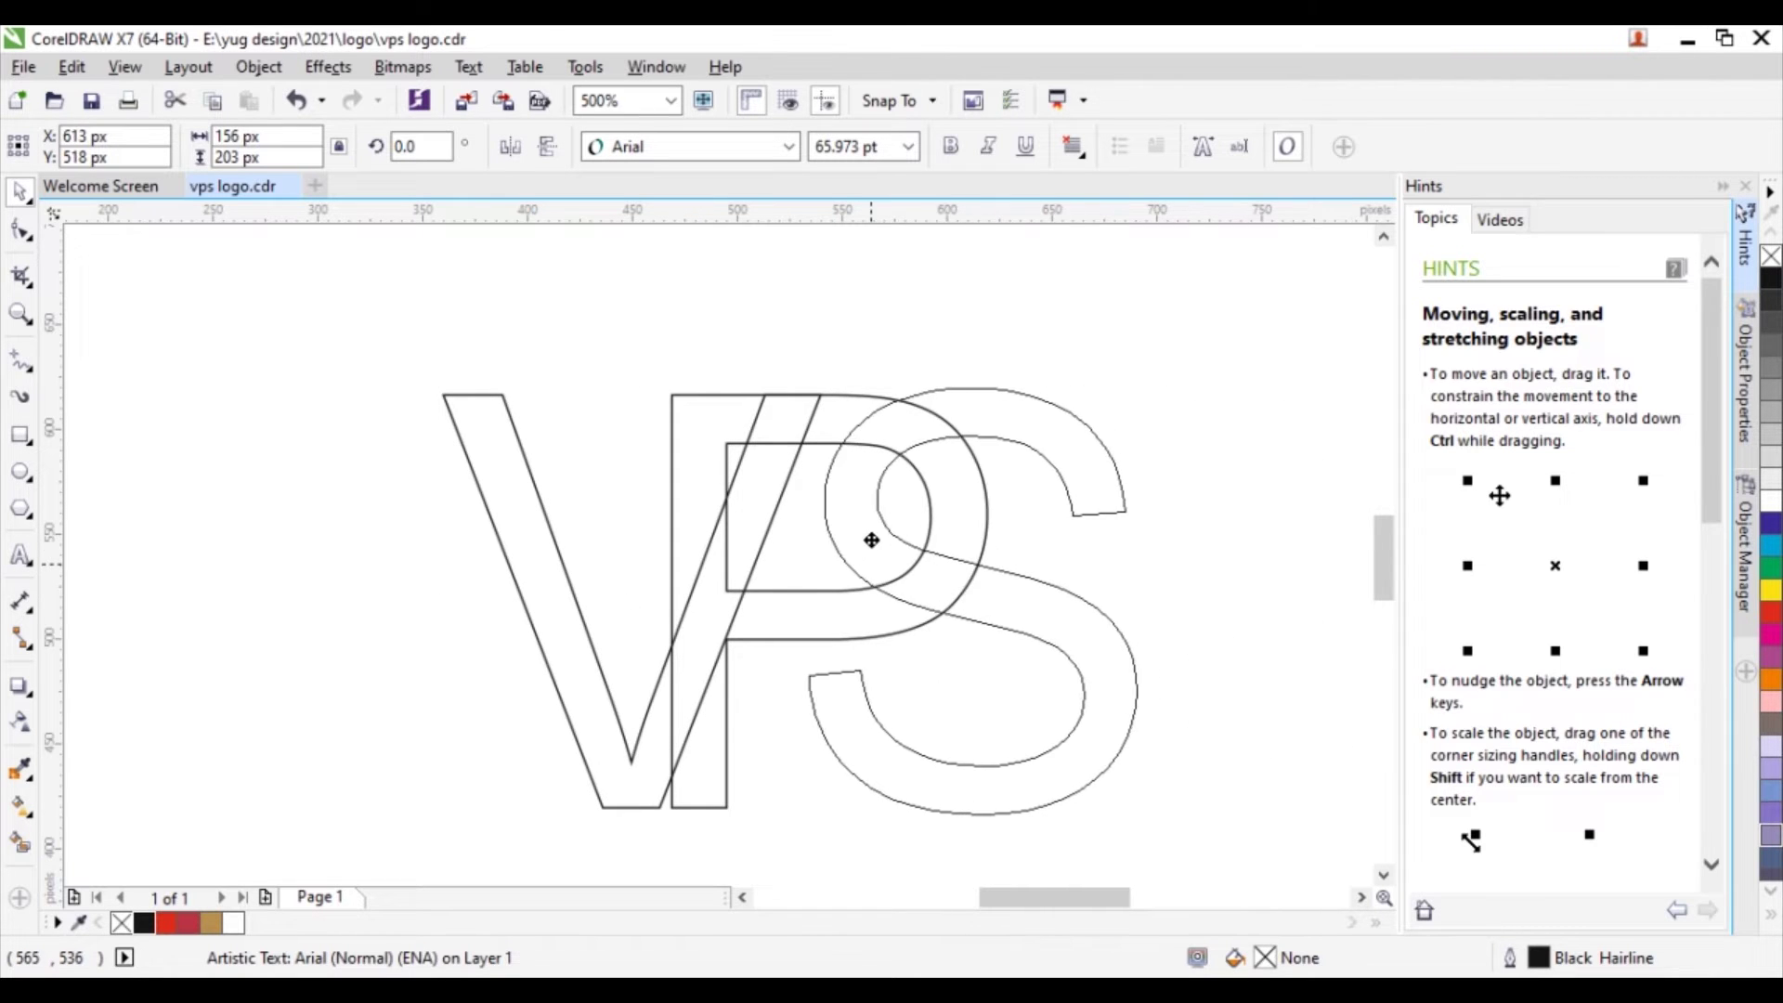
pyautogui.moveTo(871, 539); pyautogui.dragTo(871, 539)
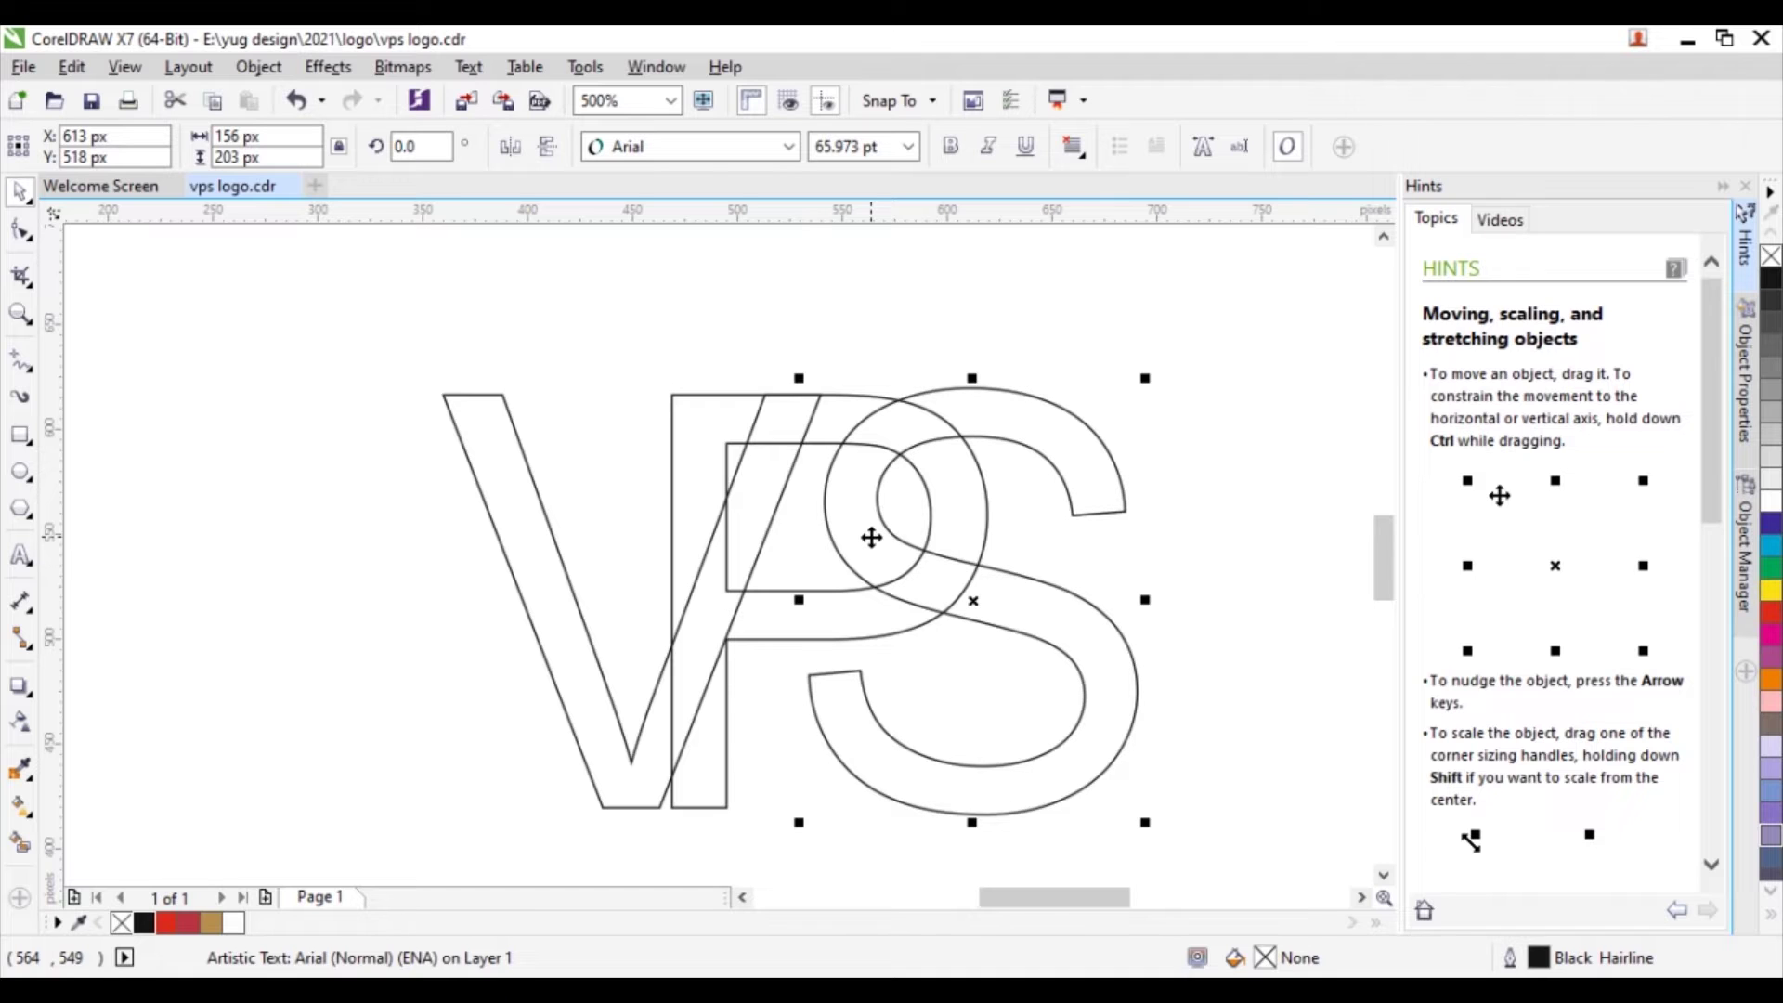
pyautogui.click(342, 600)
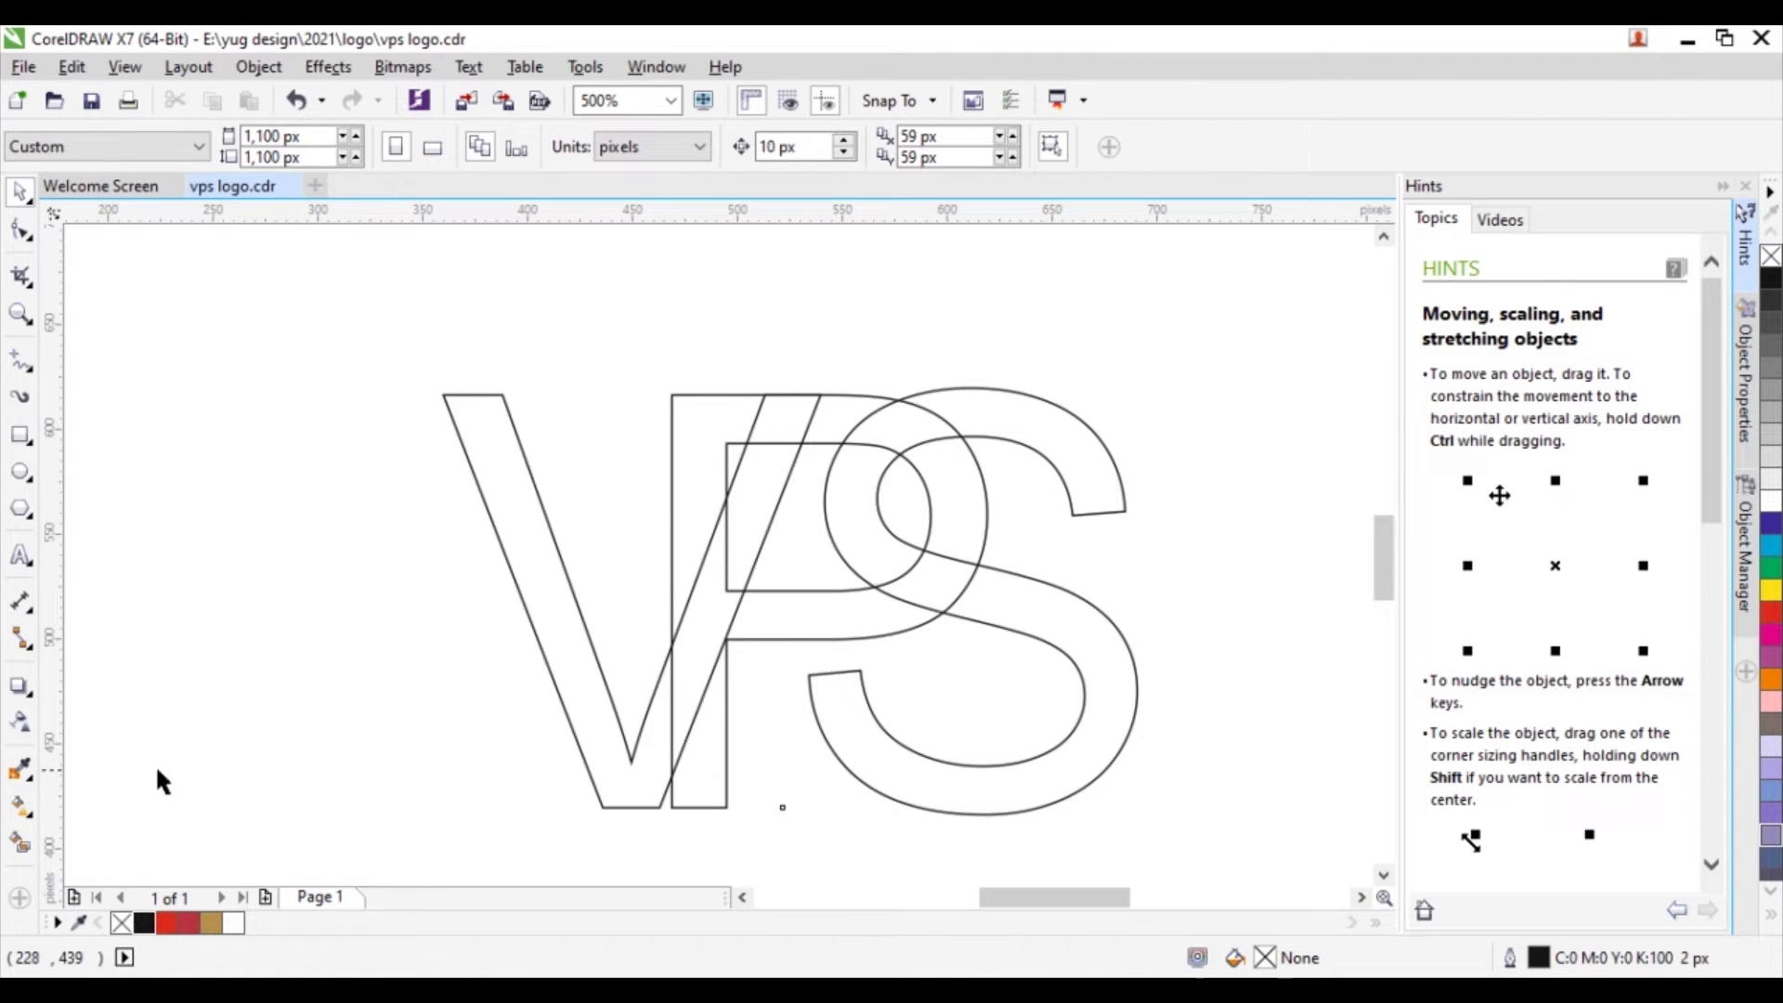
# Step: Smart-fill the V, the V–P gap, the P bowl and the top of the S grey-blue
pyautogui.click(21, 843)
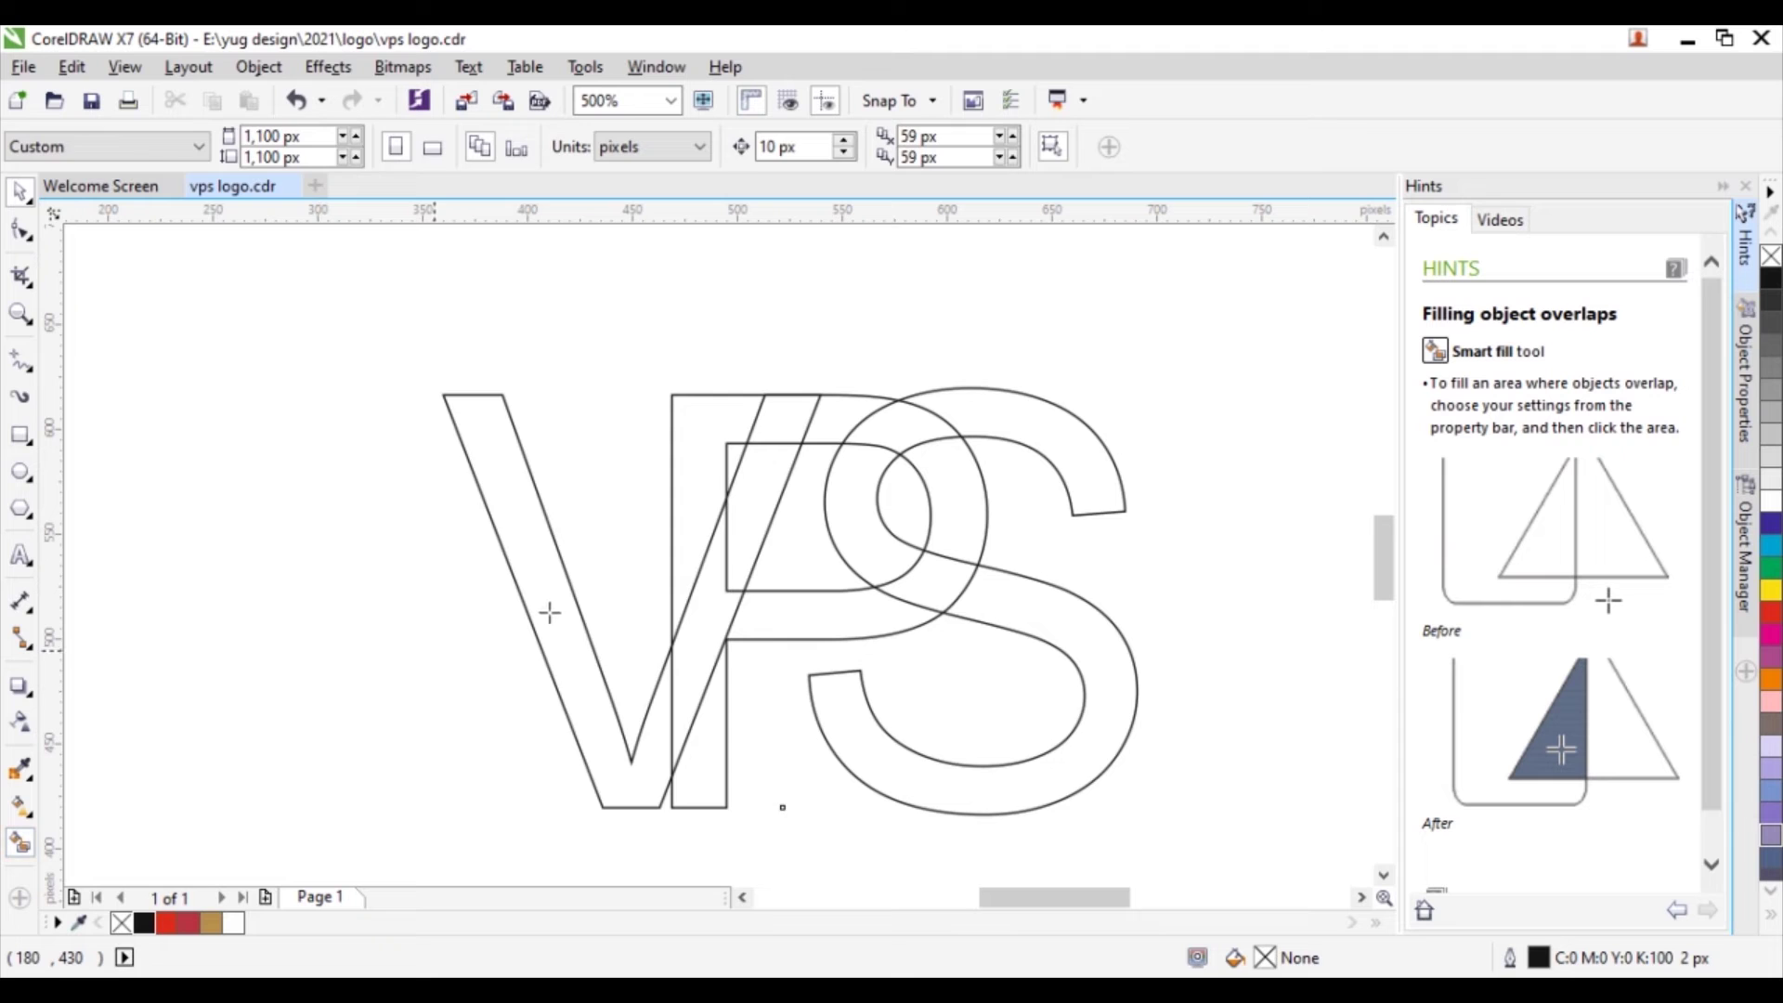
pyautogui.click(644, 777)
pyautogui.click(692, 677)
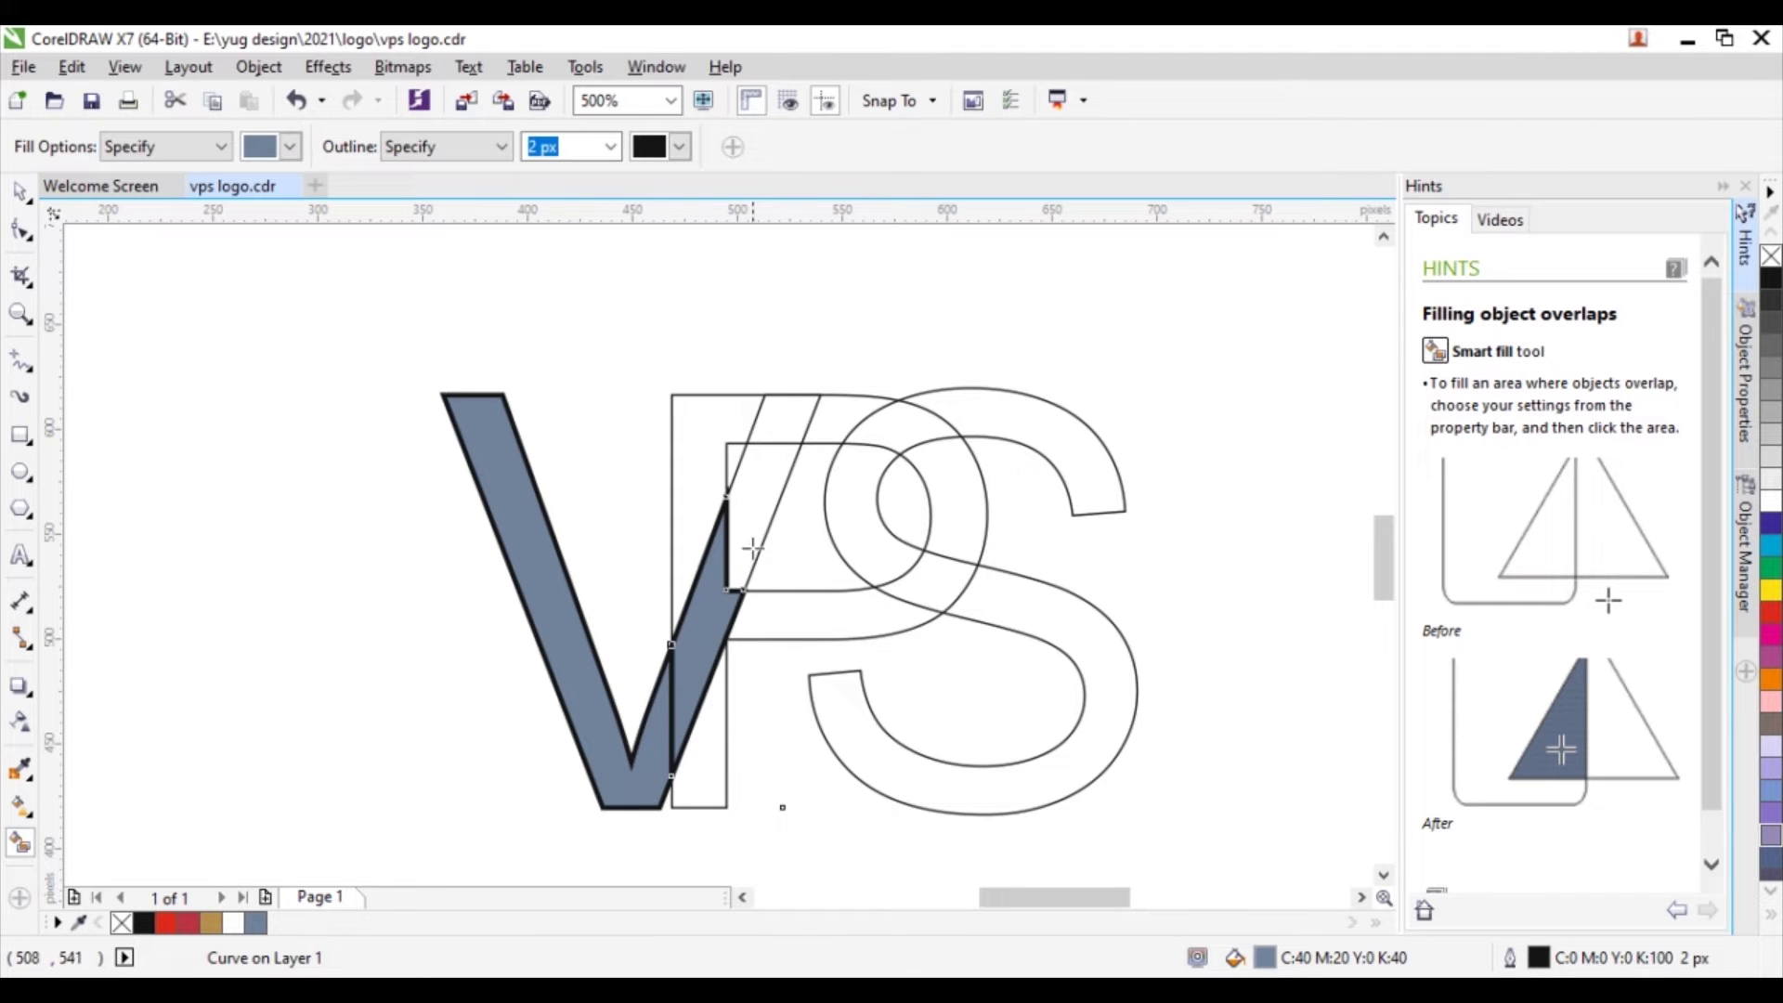
pyautogui.click(748, 532)
pyautogui.click(790, 434)
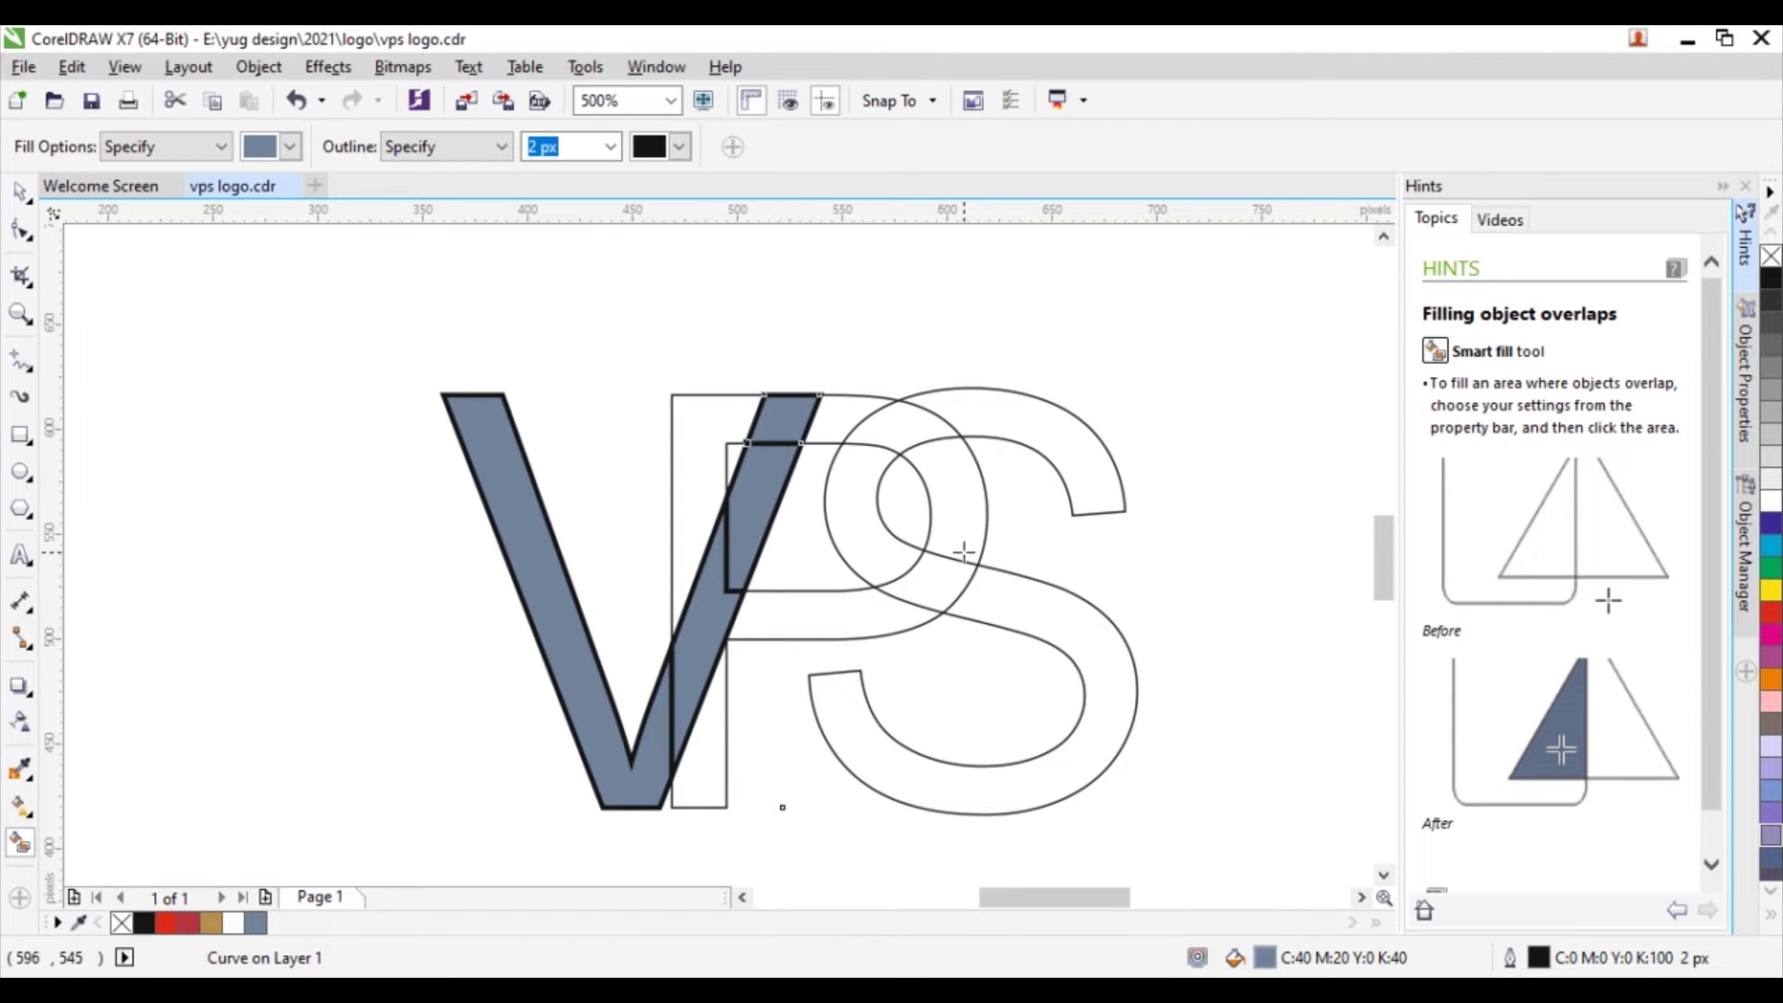
pyautogui.click(1115, 493)
pyautogui.click(908, 433)
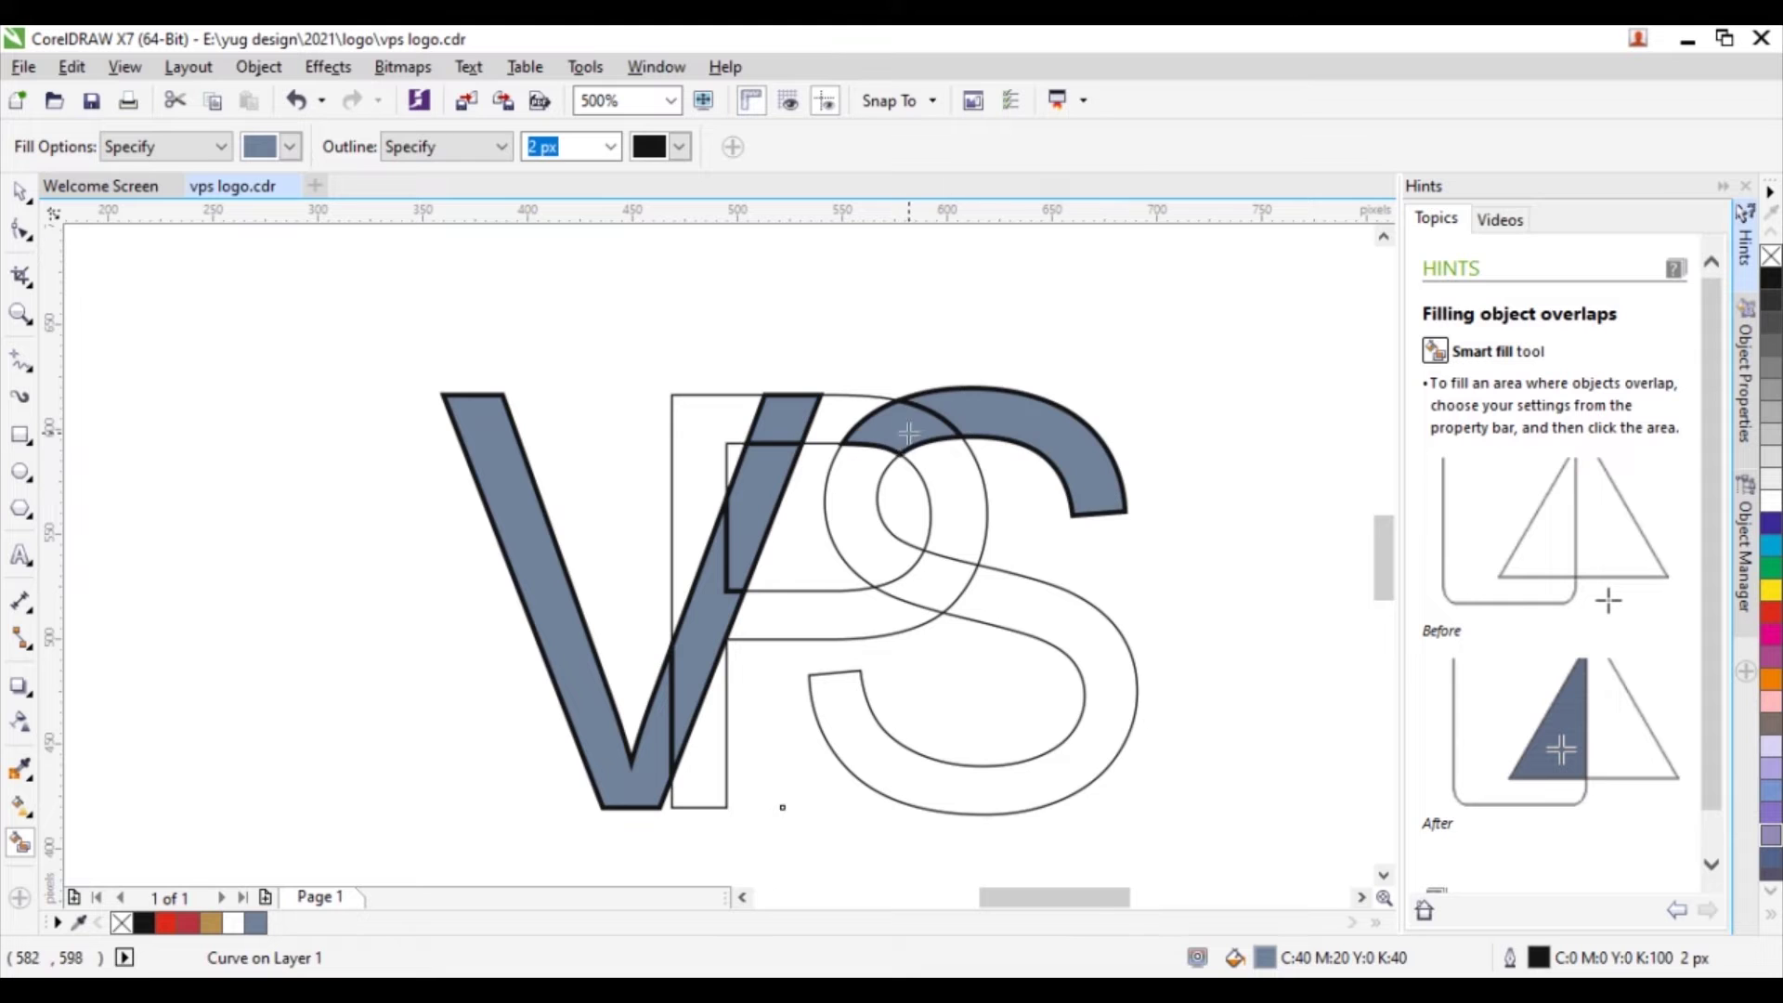
# Step: Fill the remaining S curves, P stem pieces and inner crescent grey-blue
pyautogui.click(865, 489)
pyautogui.click(956, 574)
pyautogui.click(1009, 590)
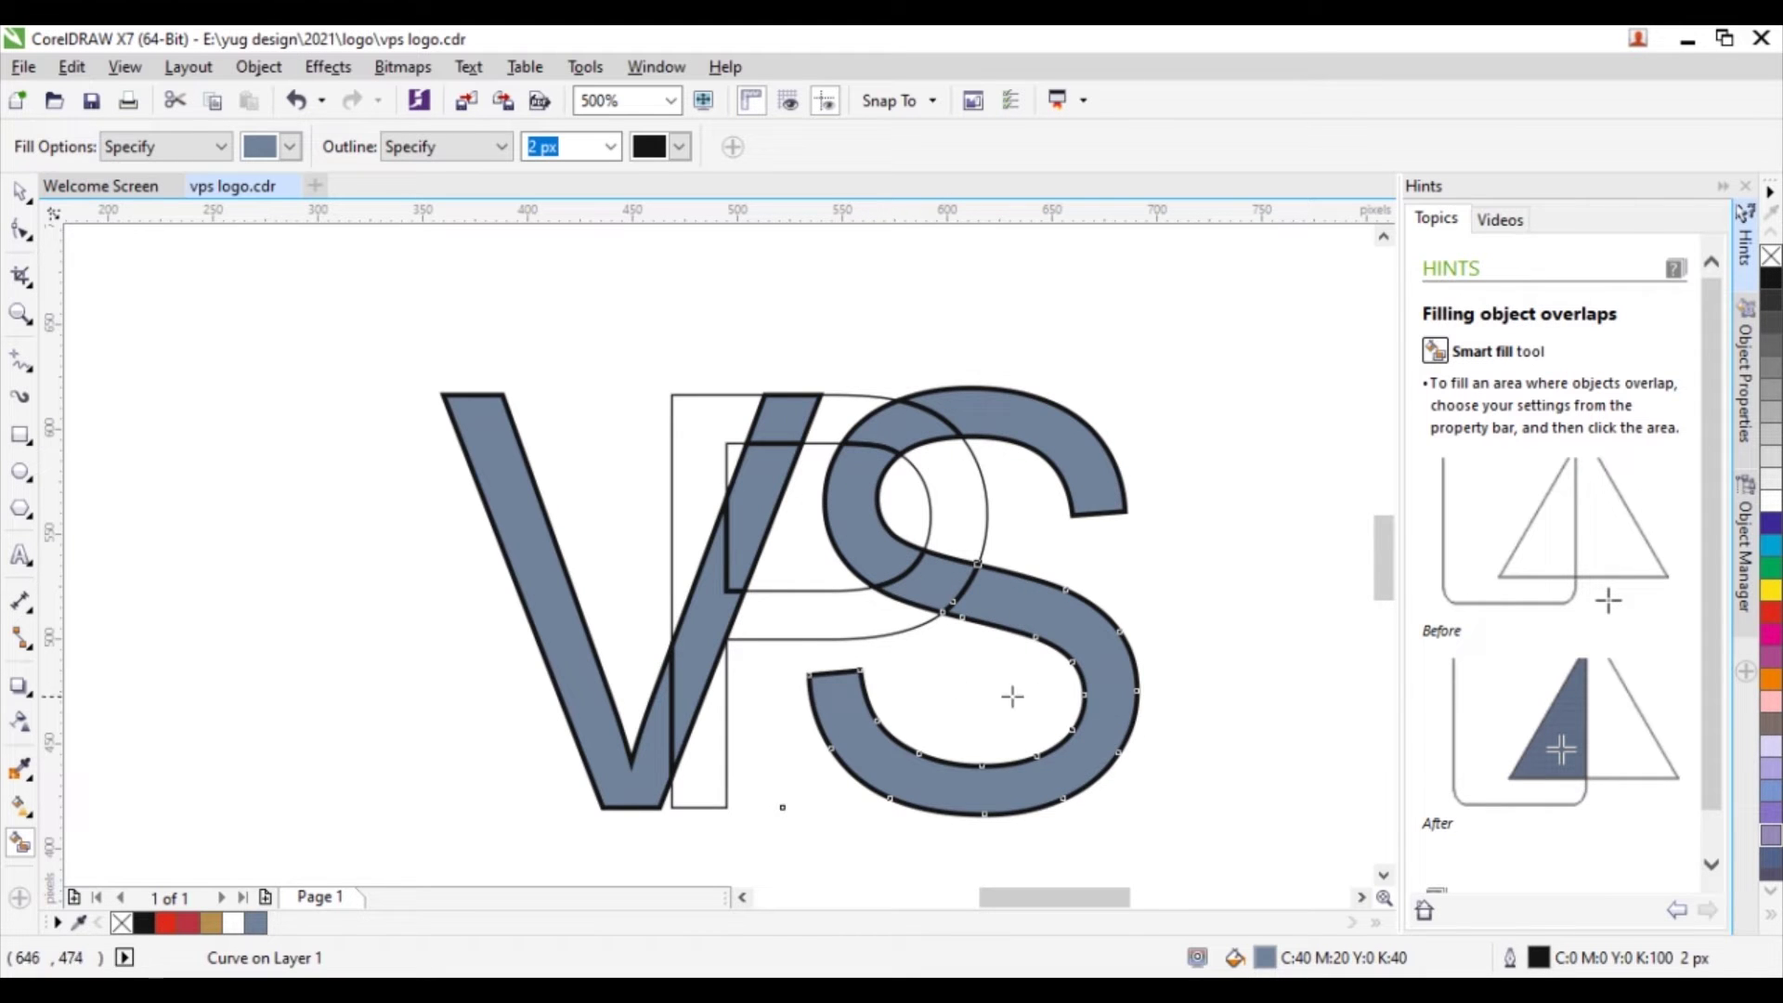
pyautogui.click(701, 780)
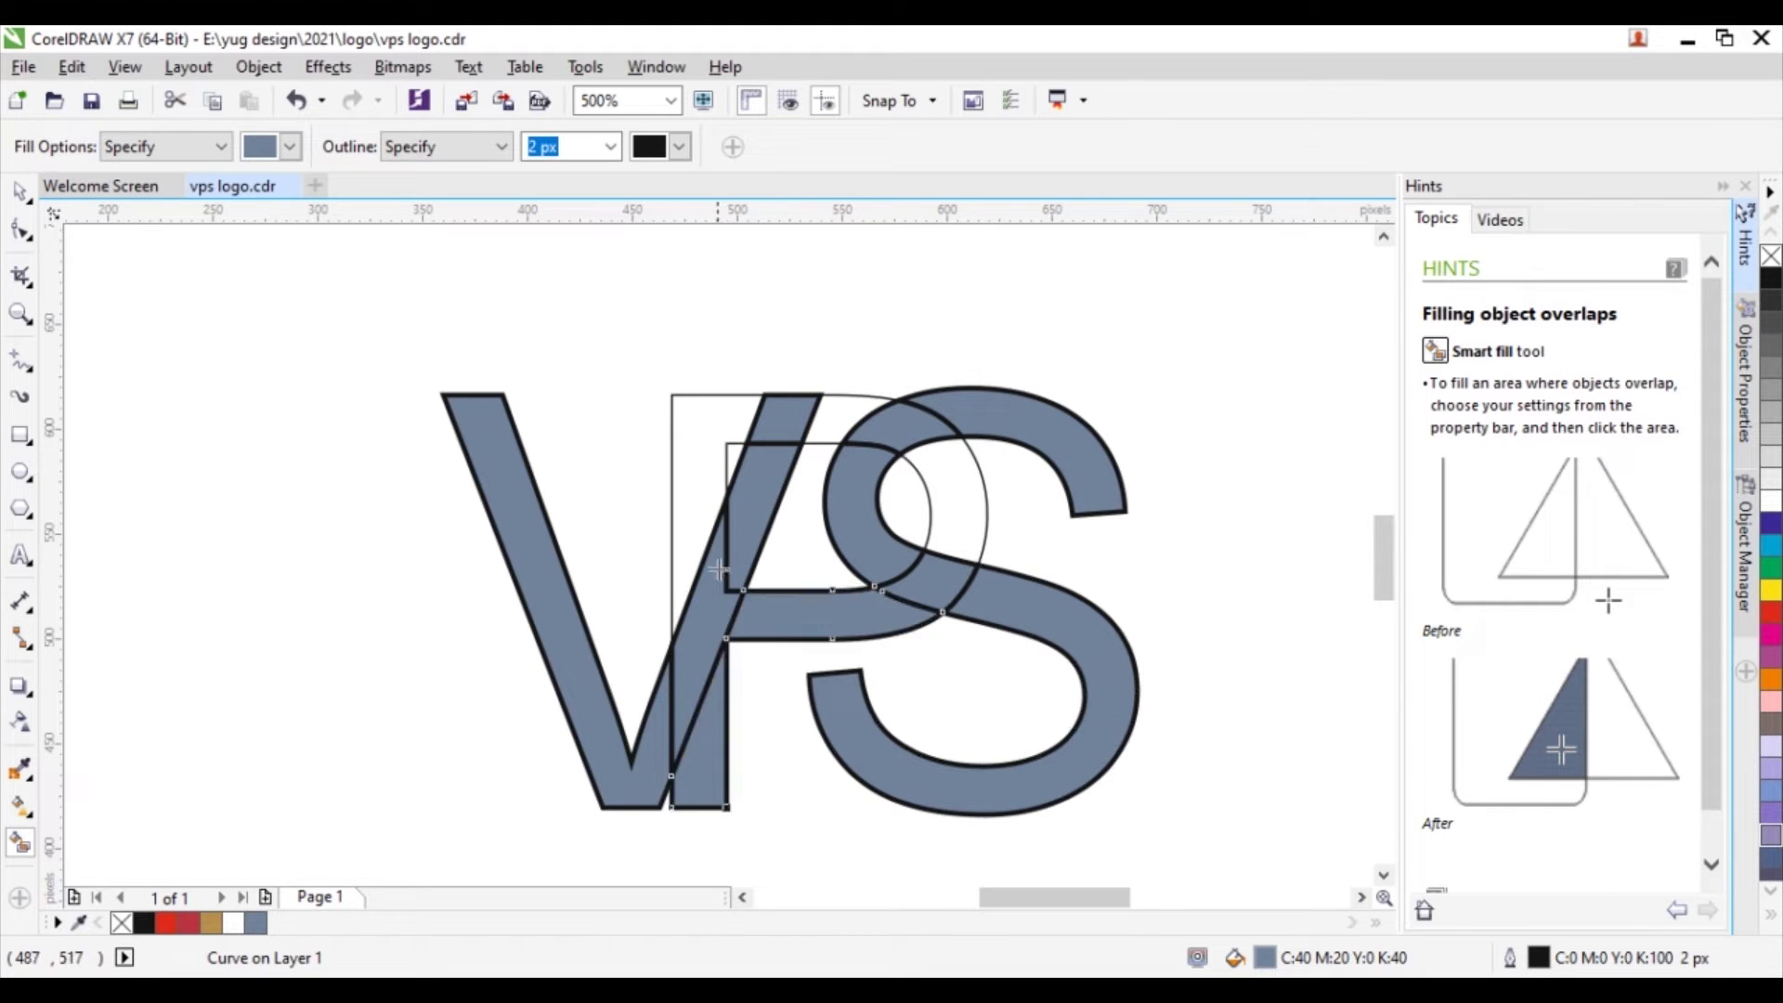
pyautogui.click(695, 525)
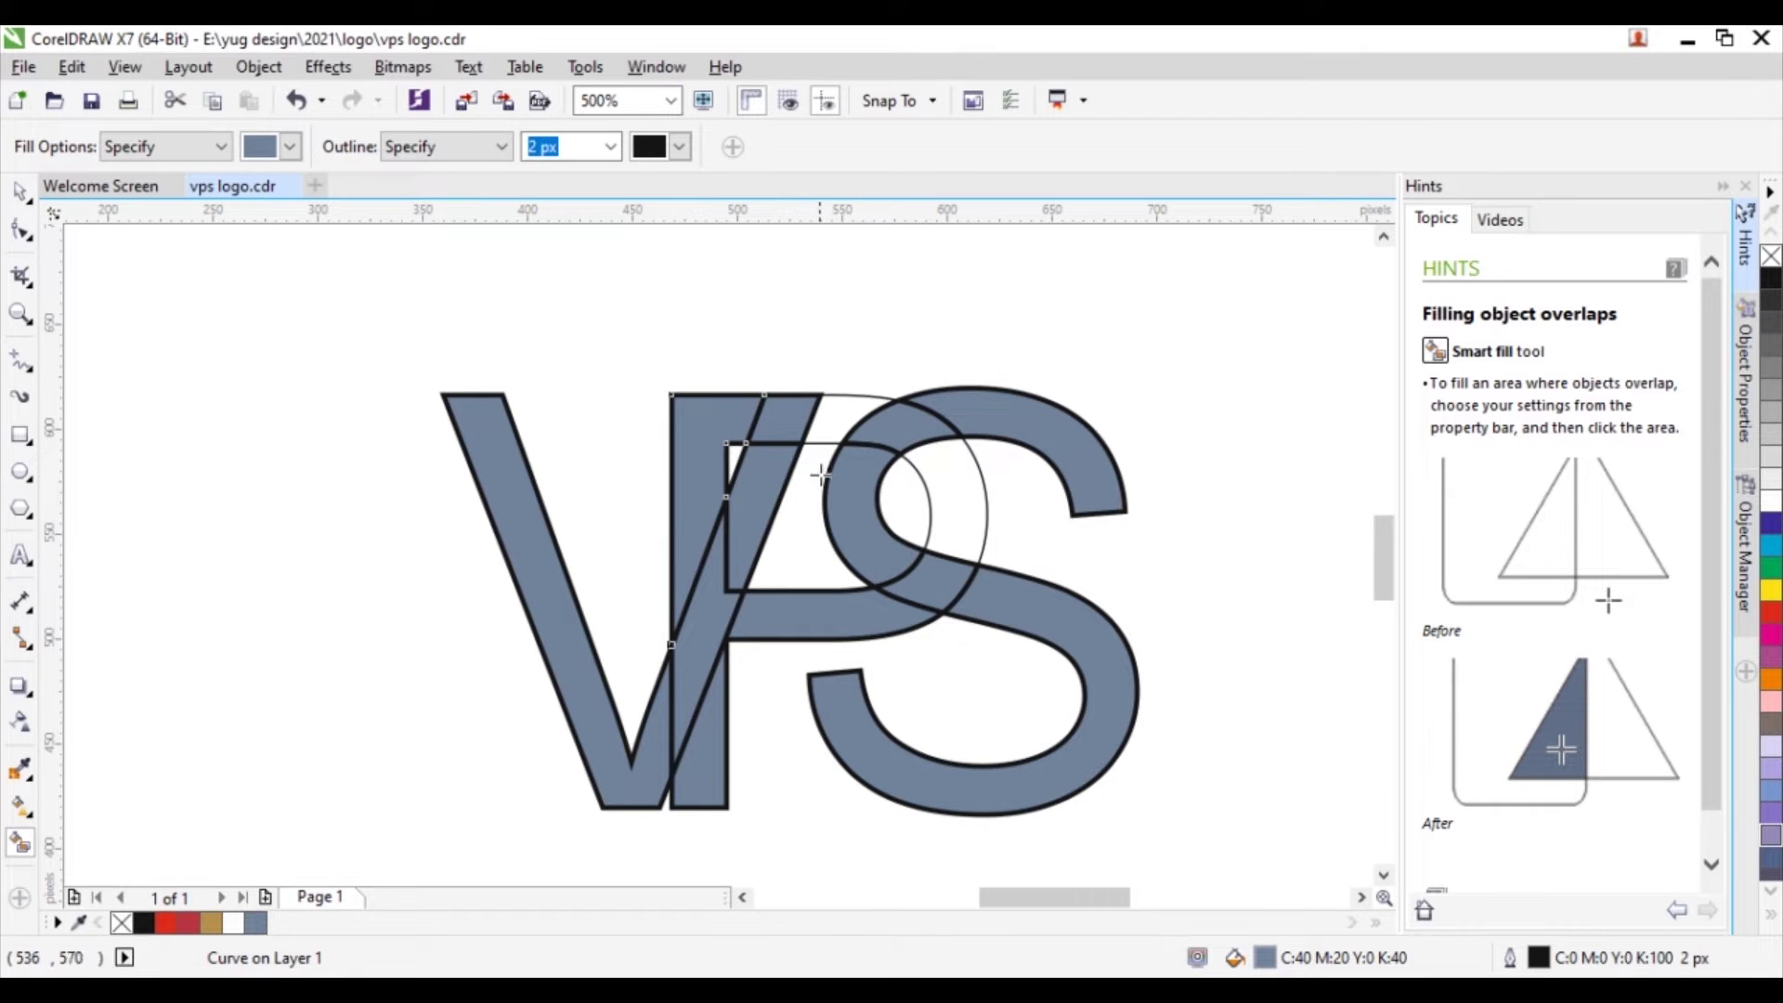
pyautogui.click(835, 416)
pyautogui.click(939, 488)
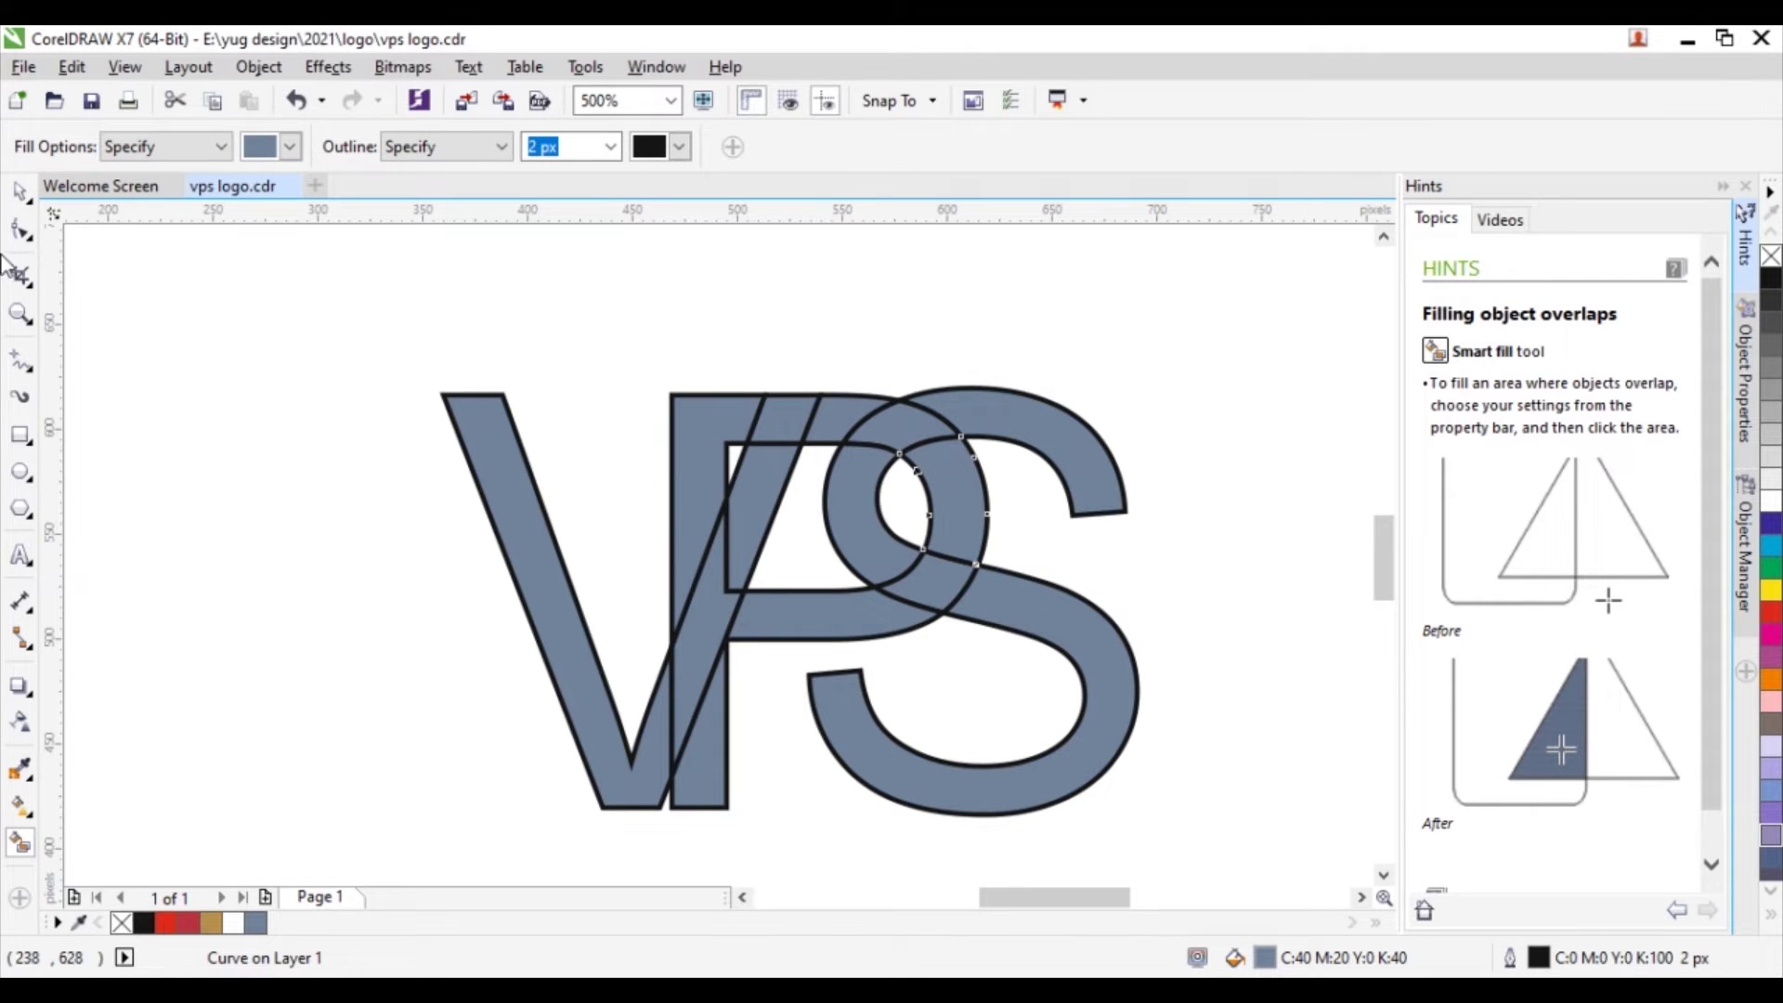
pyautogui.click(19, 193)
pyautogui.scroll(2, 761, 418)
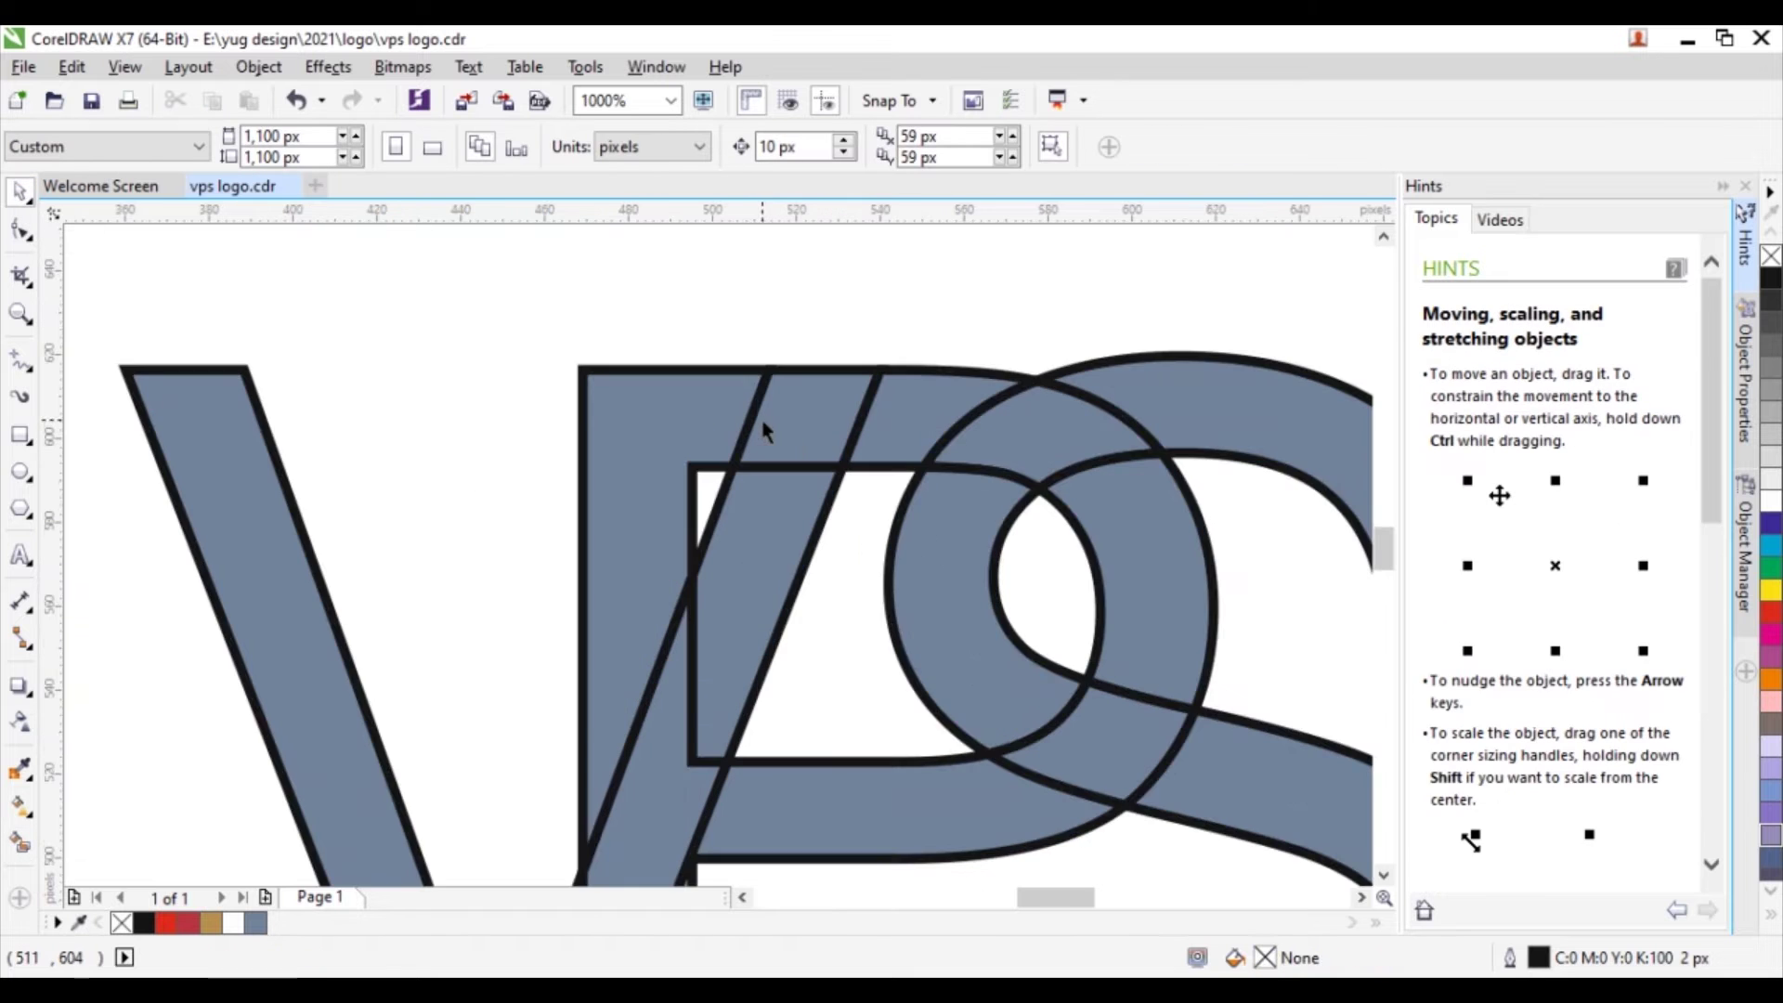
# Step: Shift-select the five grey-blue S pieces and weld them into one curve
pyautogui.scroll(-2, 784, 398)
pyautogui.click(836, 390)
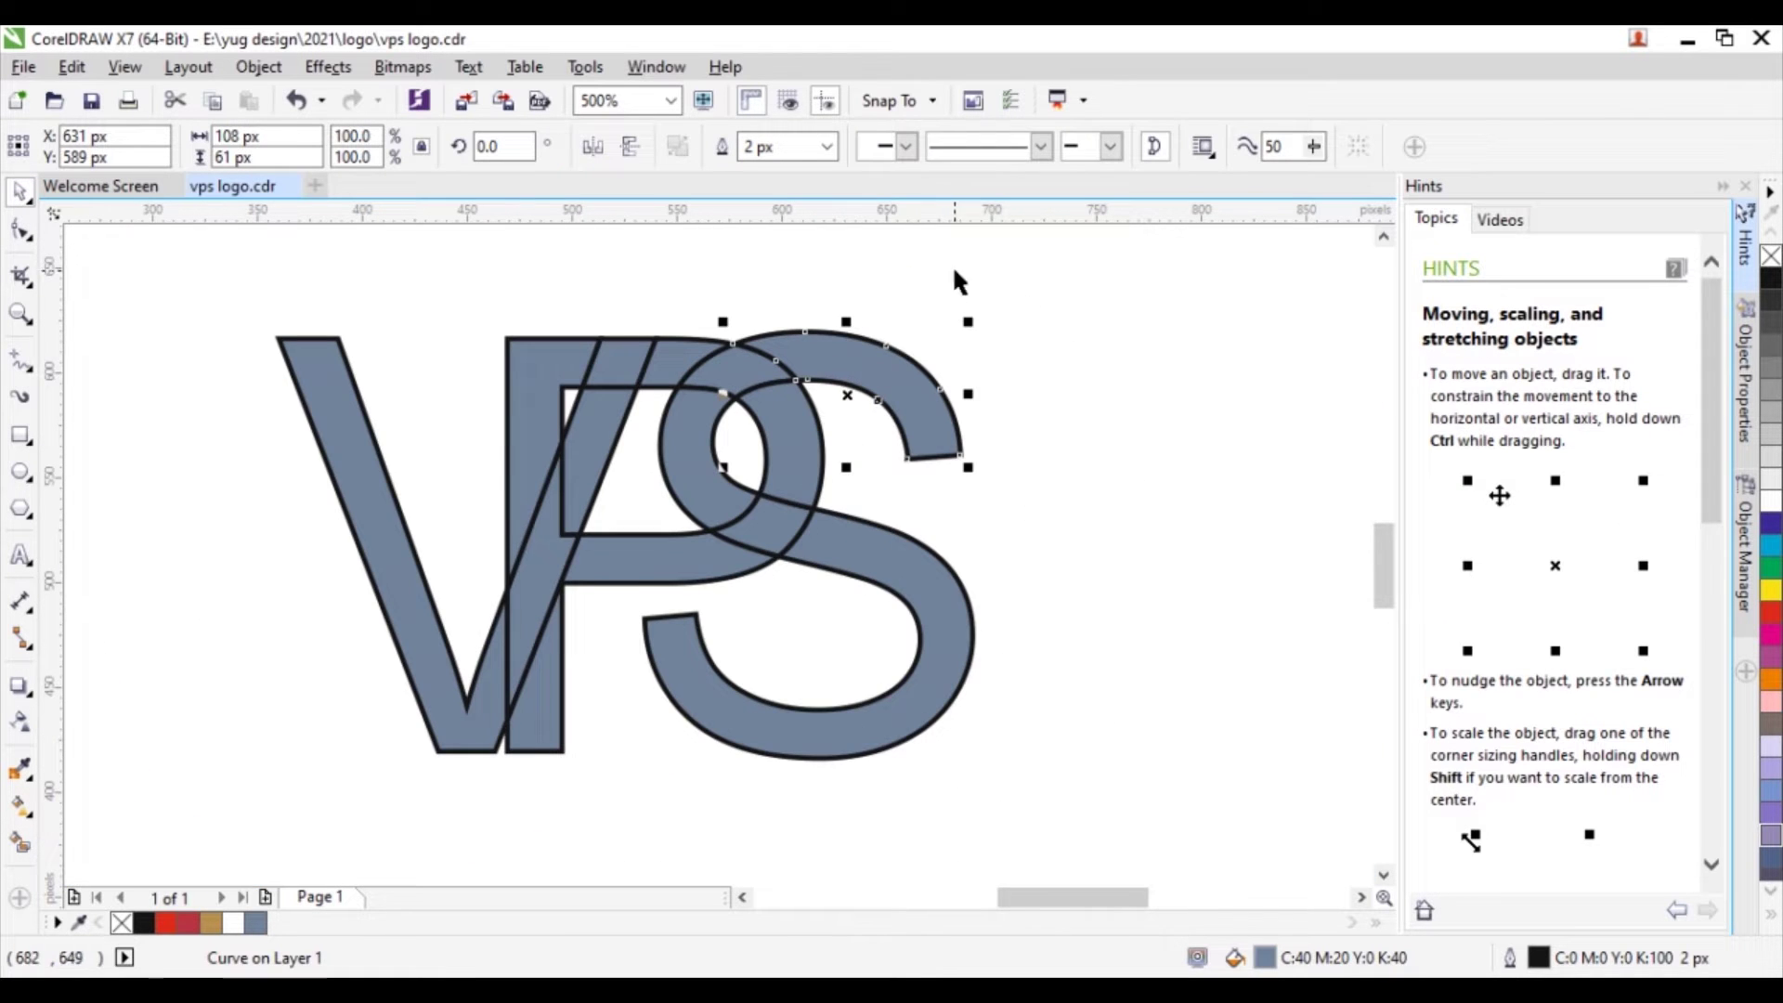
pyautogui.scroll(1, 808, 368)
pyautogui.keyDown('shift'); pyautogui.click(665, 385); pyautogui.keyUp('shift')
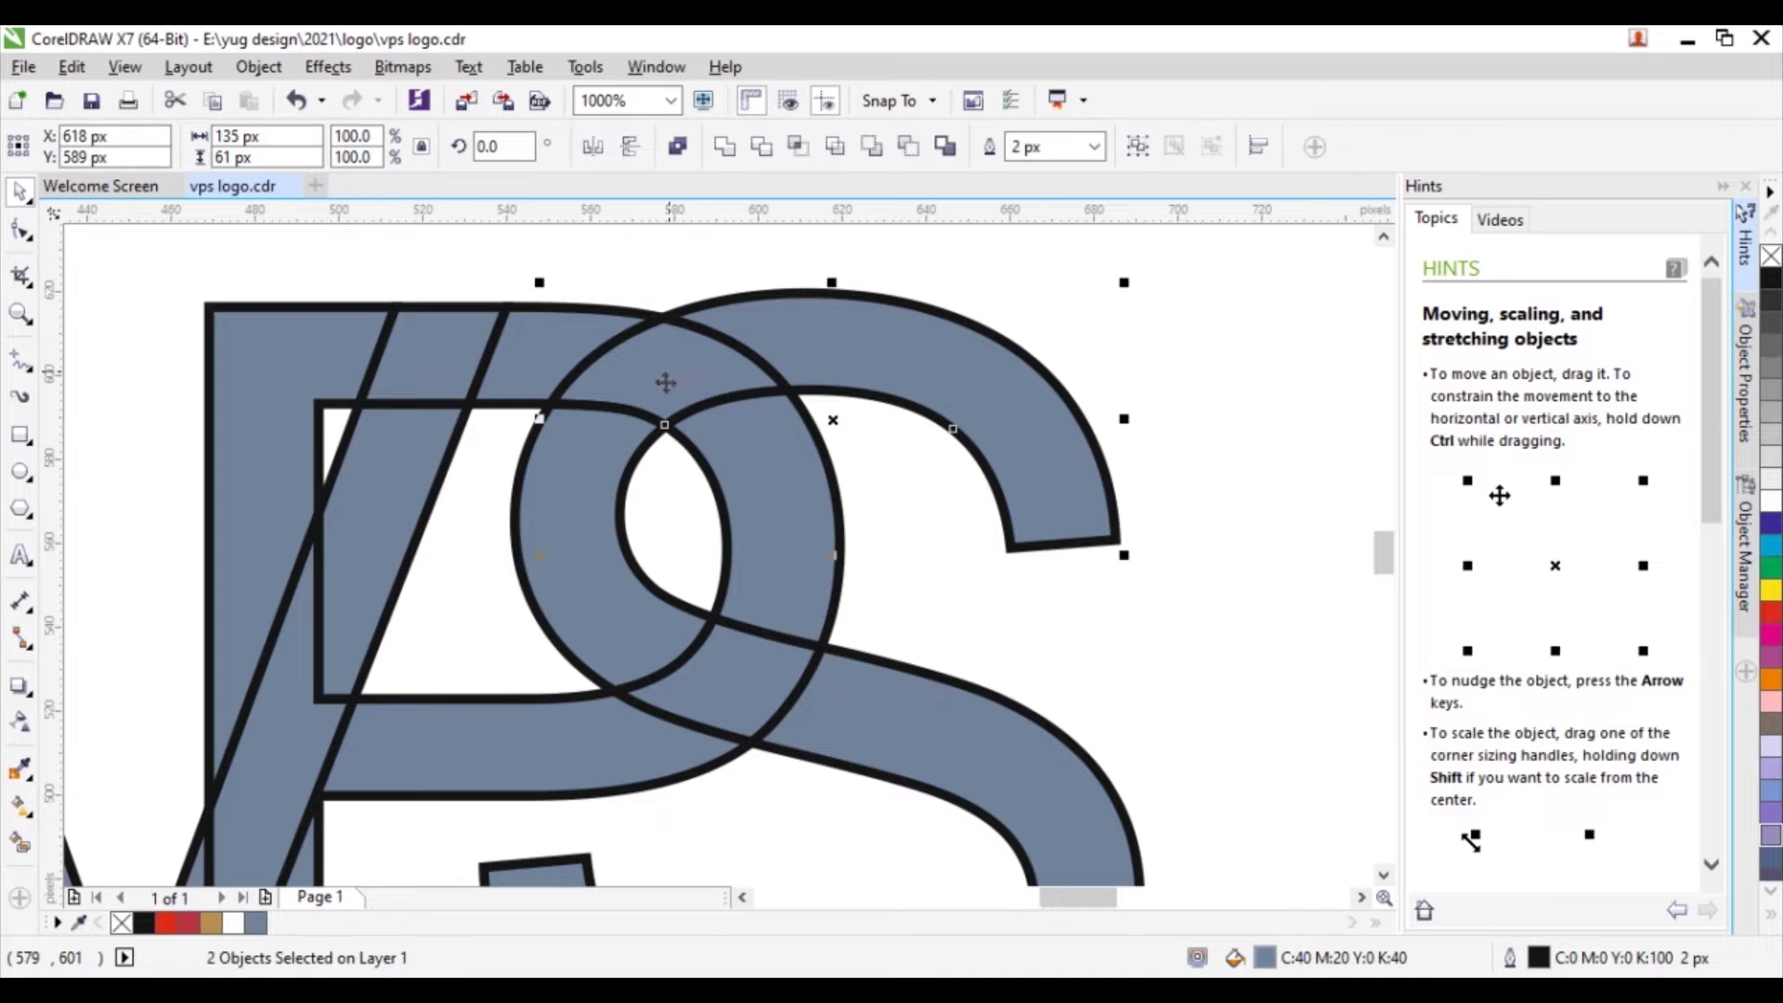
pyautogui.keyDown('shift'); pyautogui.click(571, 504); pyautogui.keyUp('shift')
pyautogui.keyDown('shift'); pyautogui.click(899, 715); pyautogui.keyUp('shift')
pyautogui.keyDown('shift'); pyautogui.click(937, 760); pyautogui.keyUp('shift')
pyautogui.scroll(-1, 913, 530)
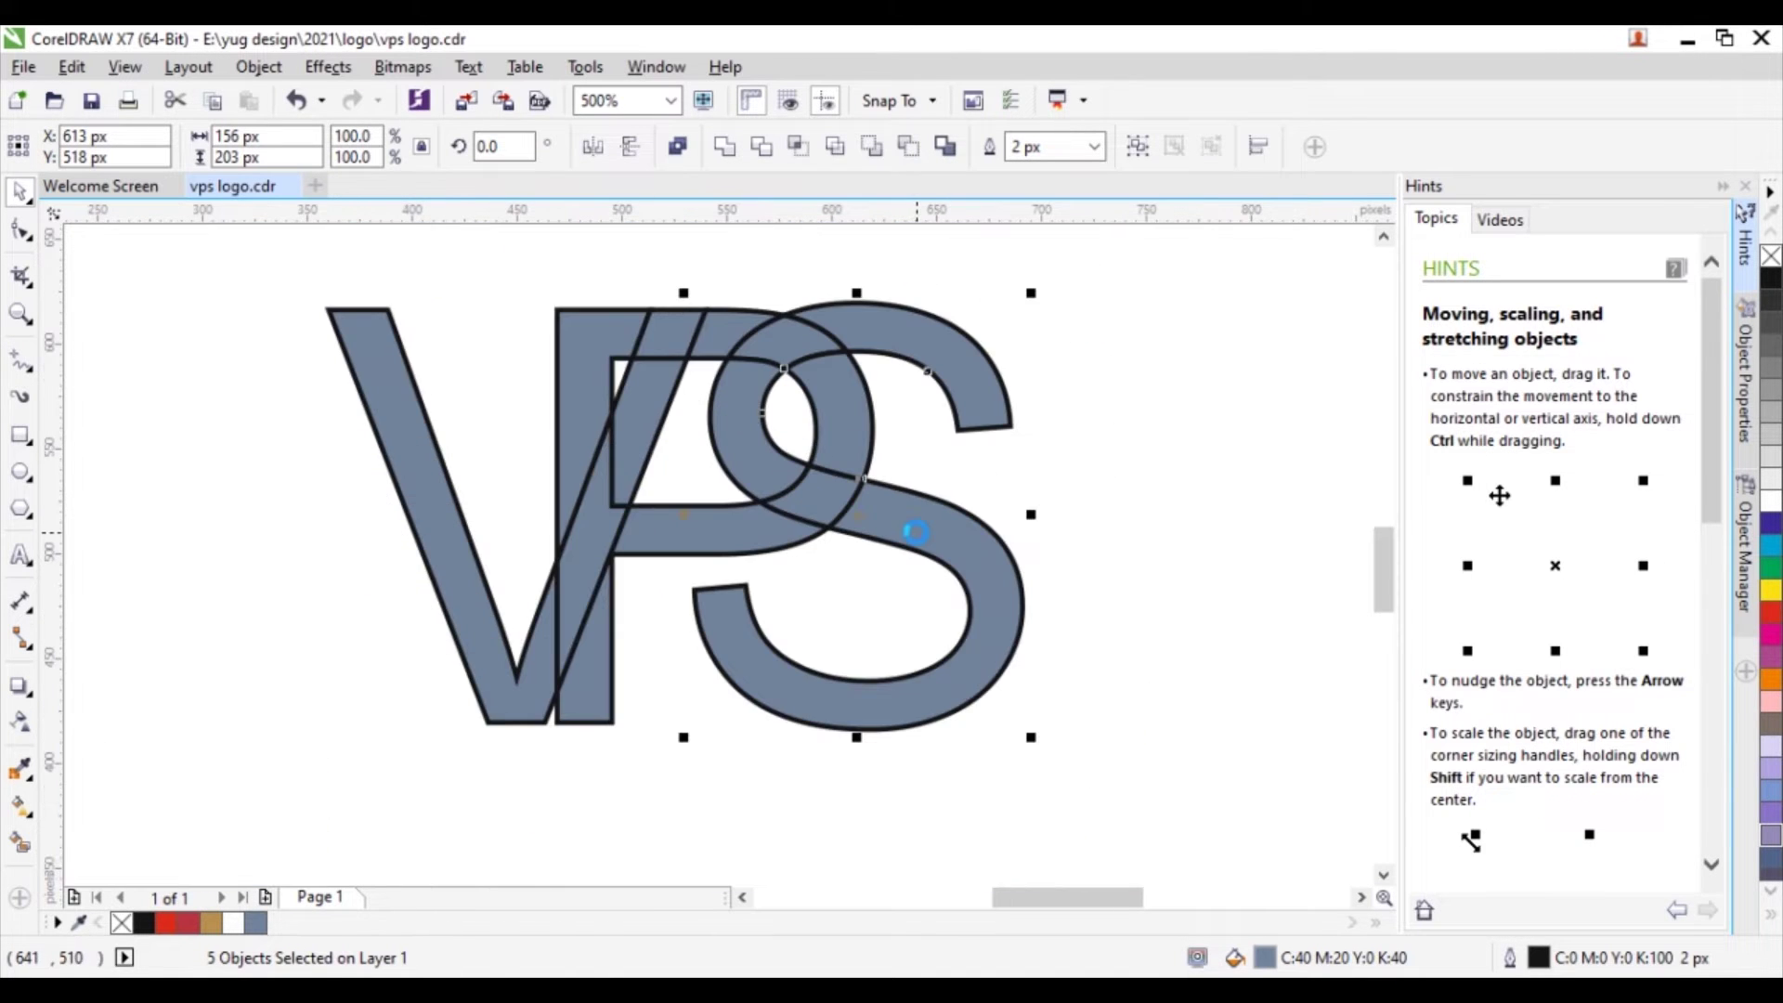
pyautogui.hotkey('ctrl', 'z')
pyautogui.click(723, 148)
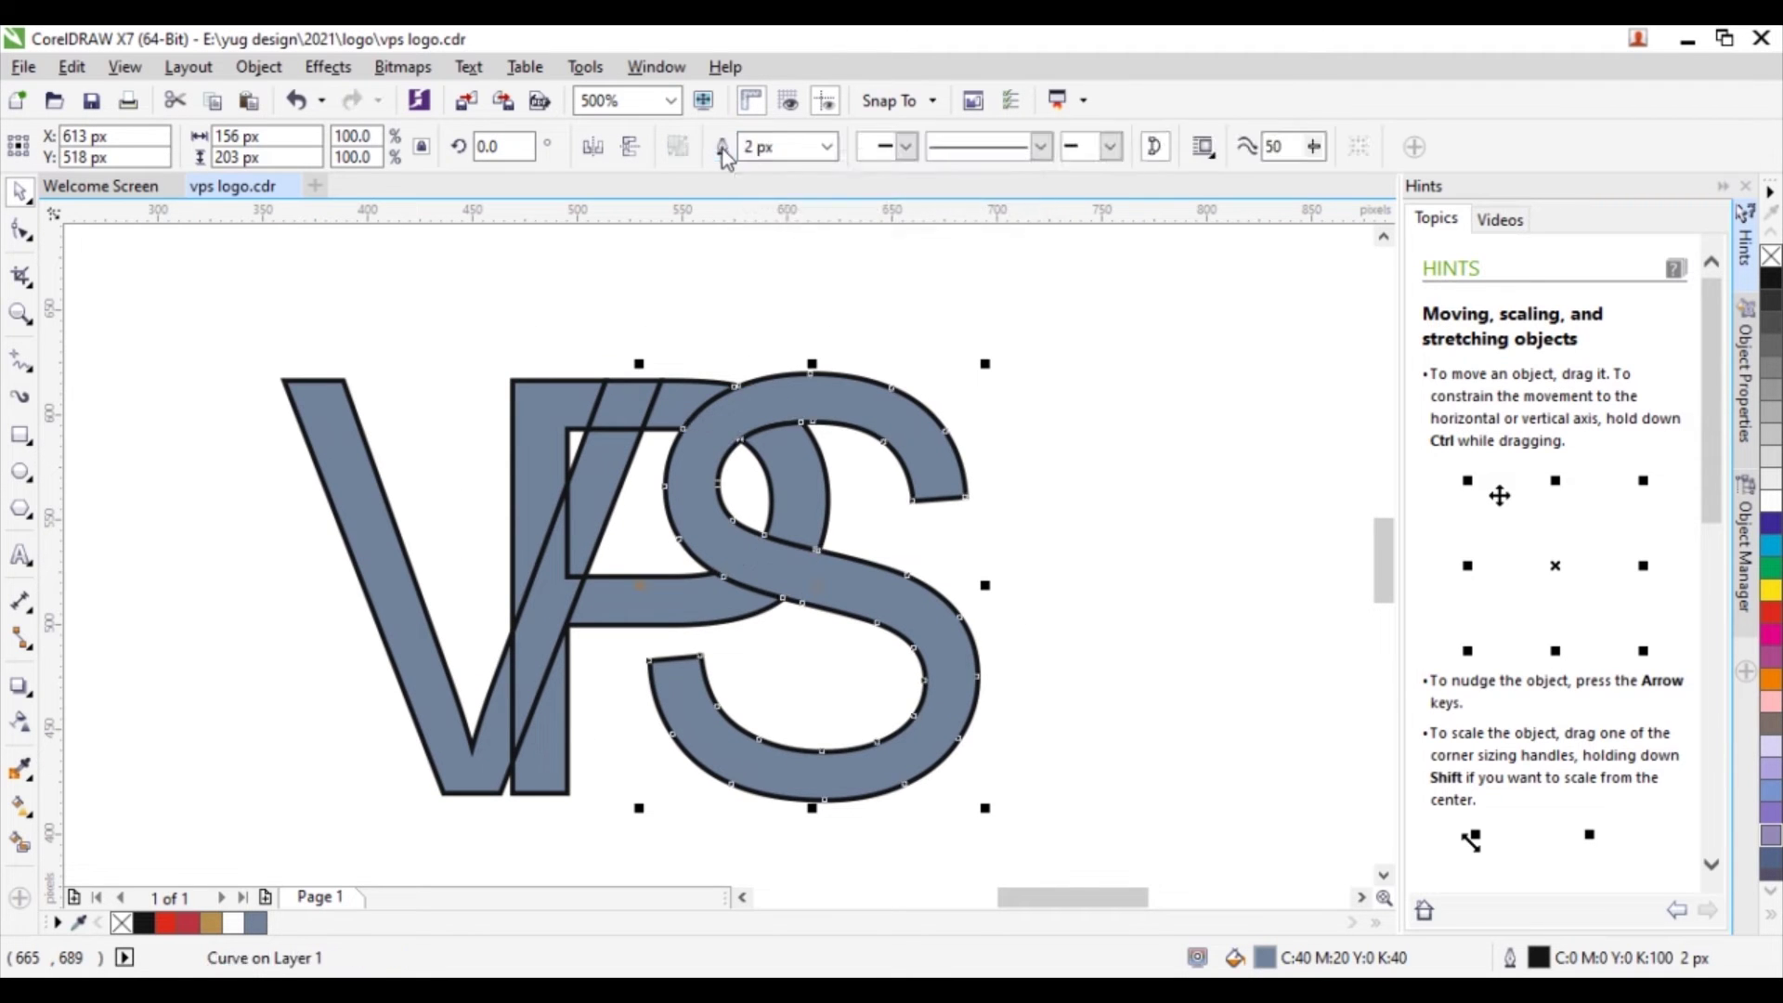
pyautogui.click(848, 317)
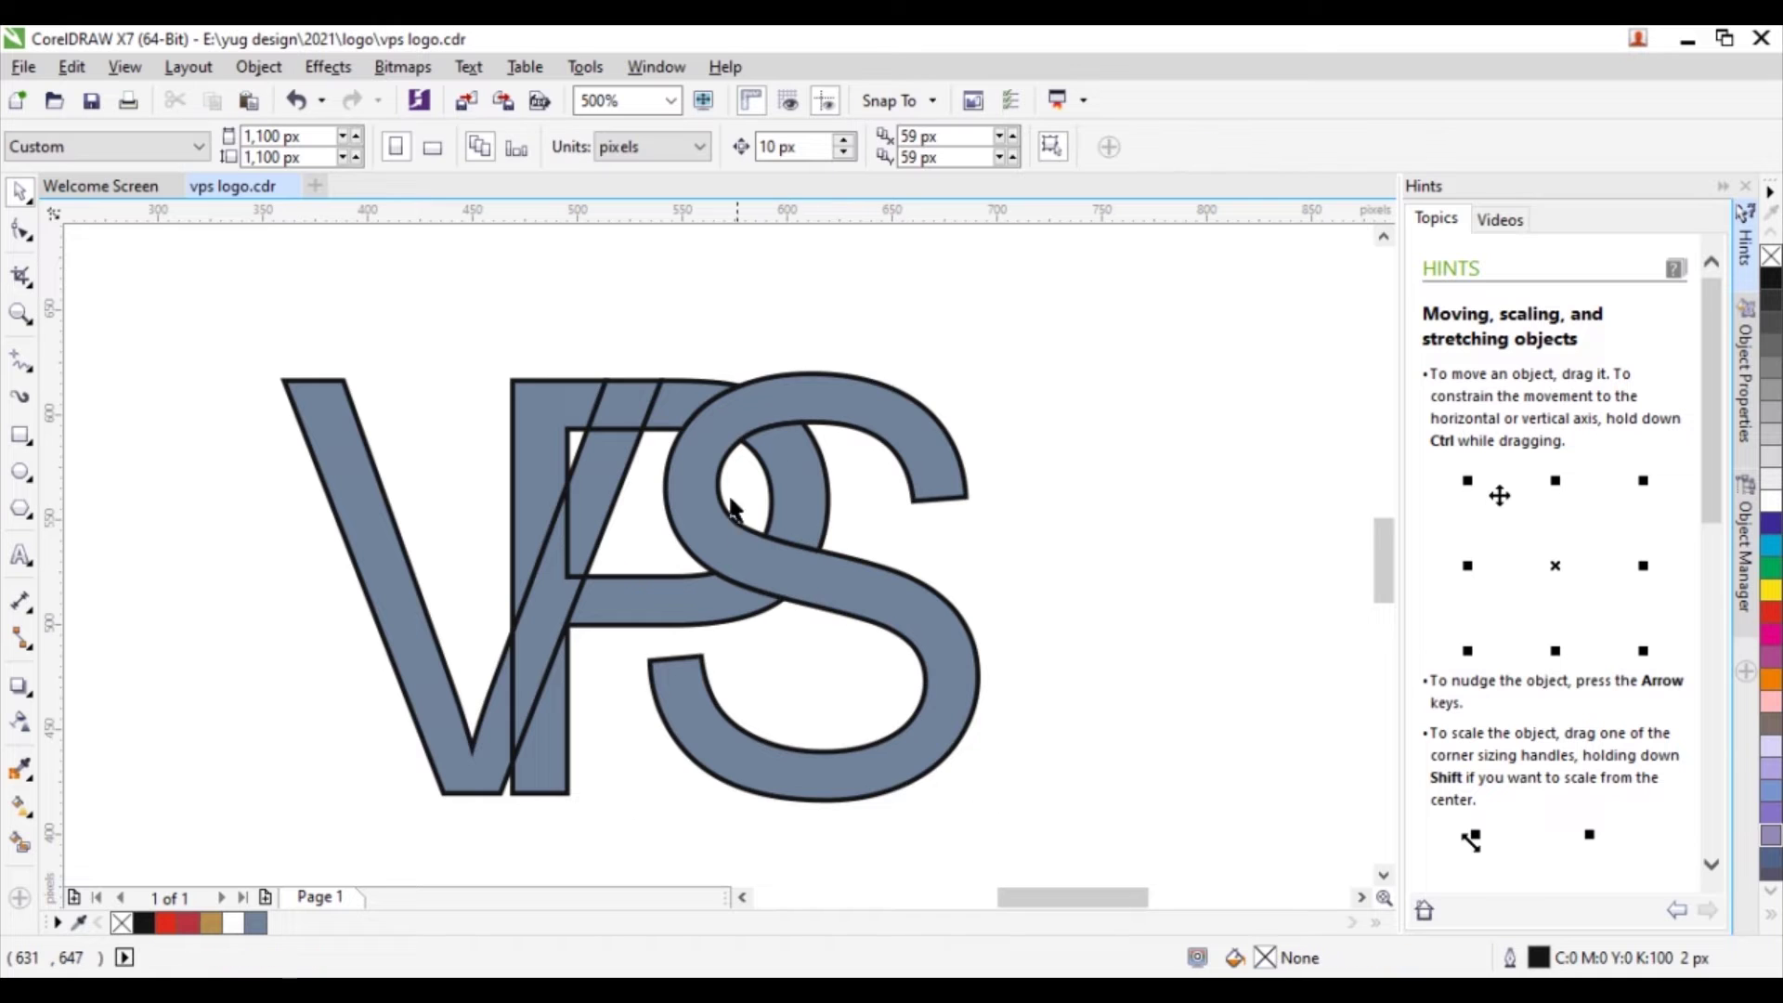
# Step: Weld four selected letter pieces, including the V region, into one shape
pyautogui.click(658, 420)
pyautogui.keyDown('shift'); pyautogui.click(647, 475); pyautogui.keyUp('shift')
pyautogui.keyDown('shift'); pyautogui.click(575, 616); pyautogui.keyUp('shift')
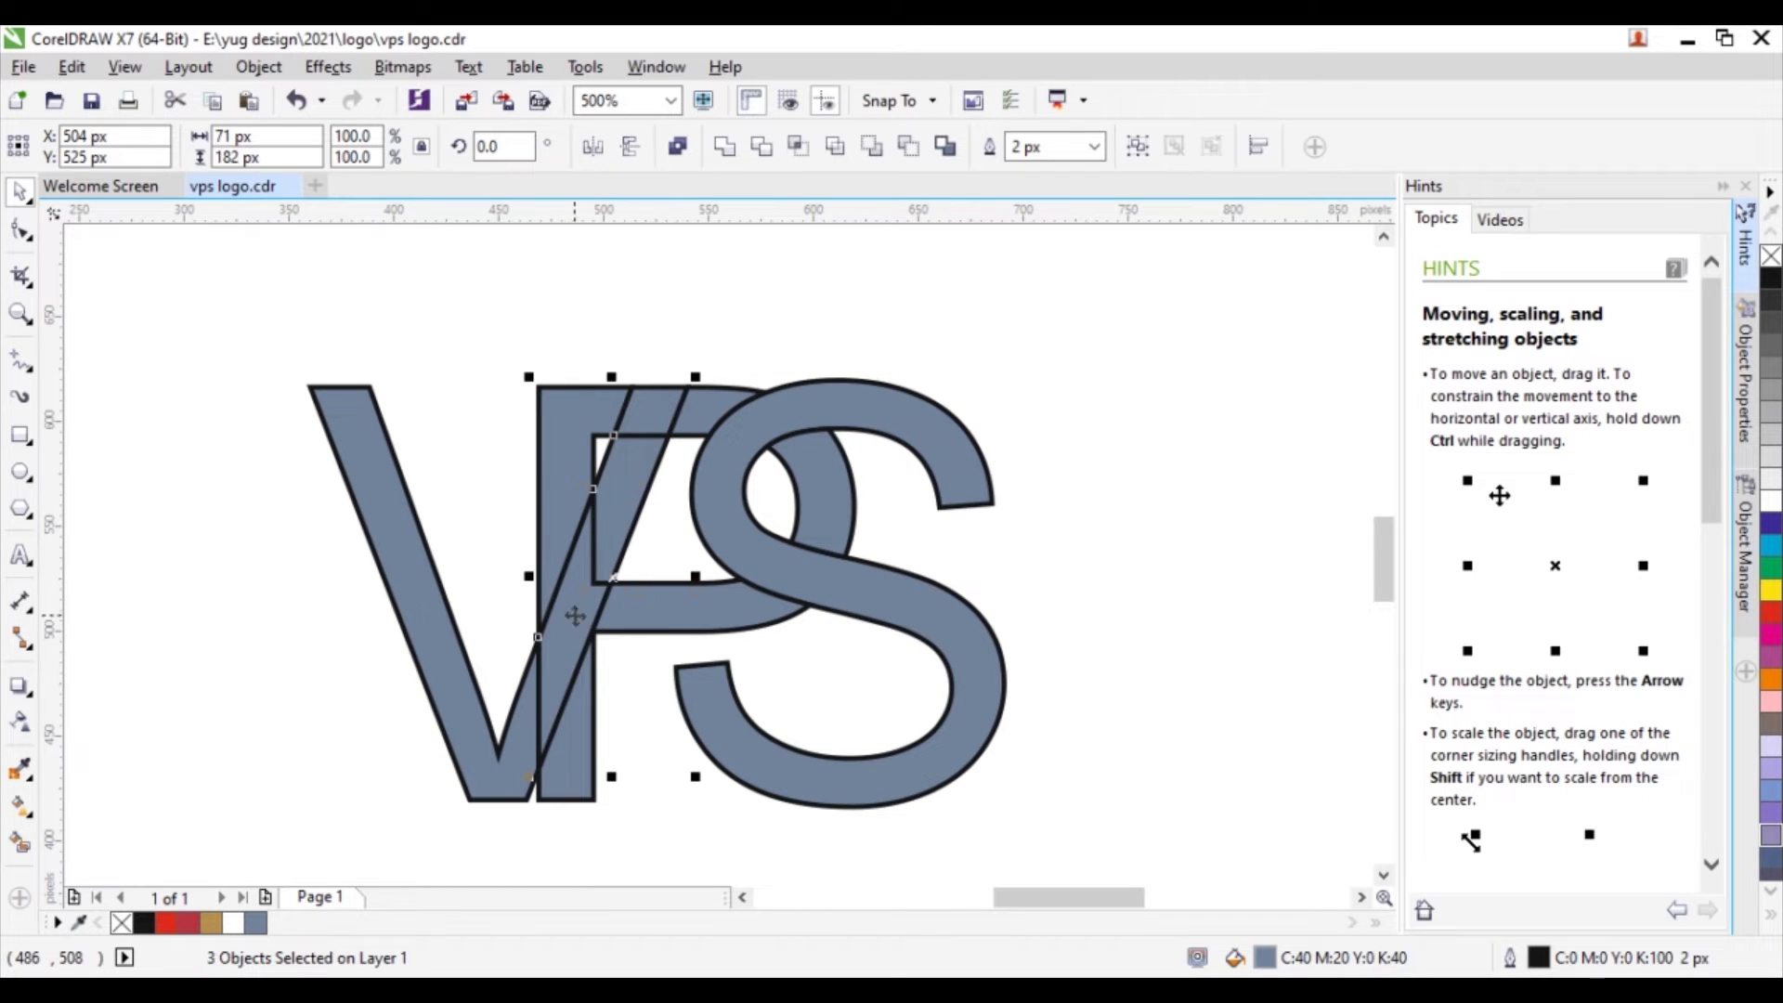
pyautogui.keyDown('shift'); pyautogui.click(499, 762); pyautogui.keyUp('shift')
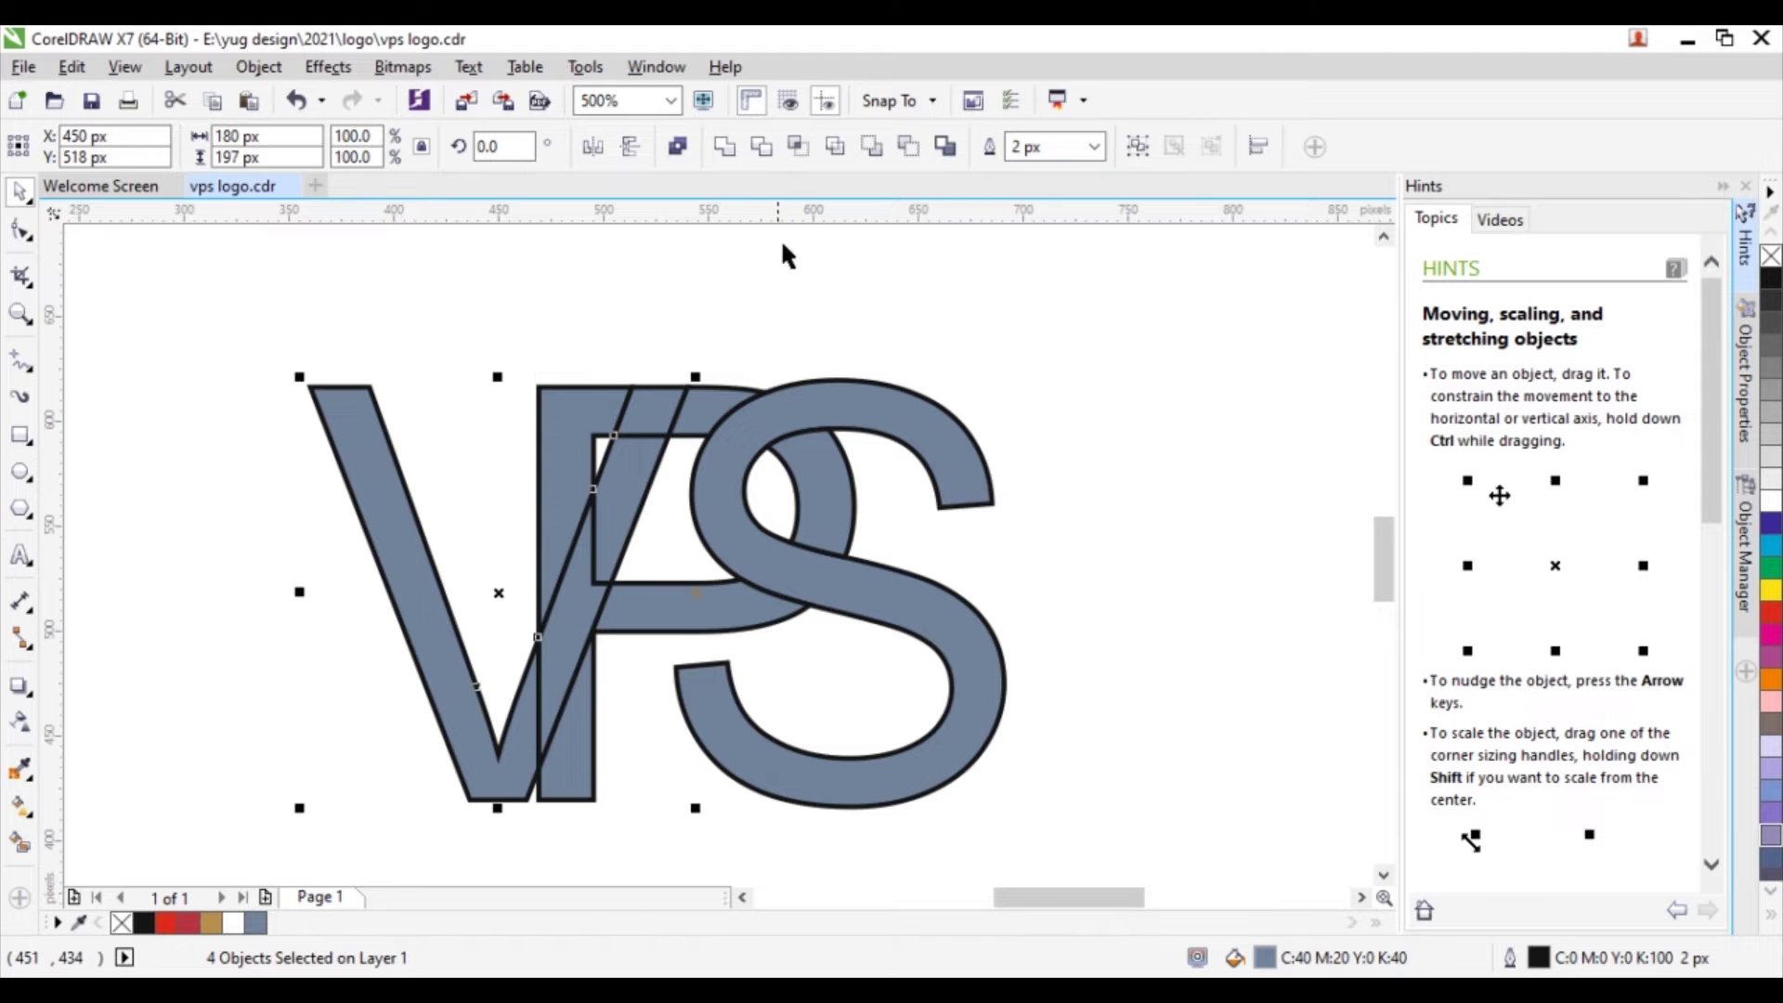
pyautogui.click(738, 149)
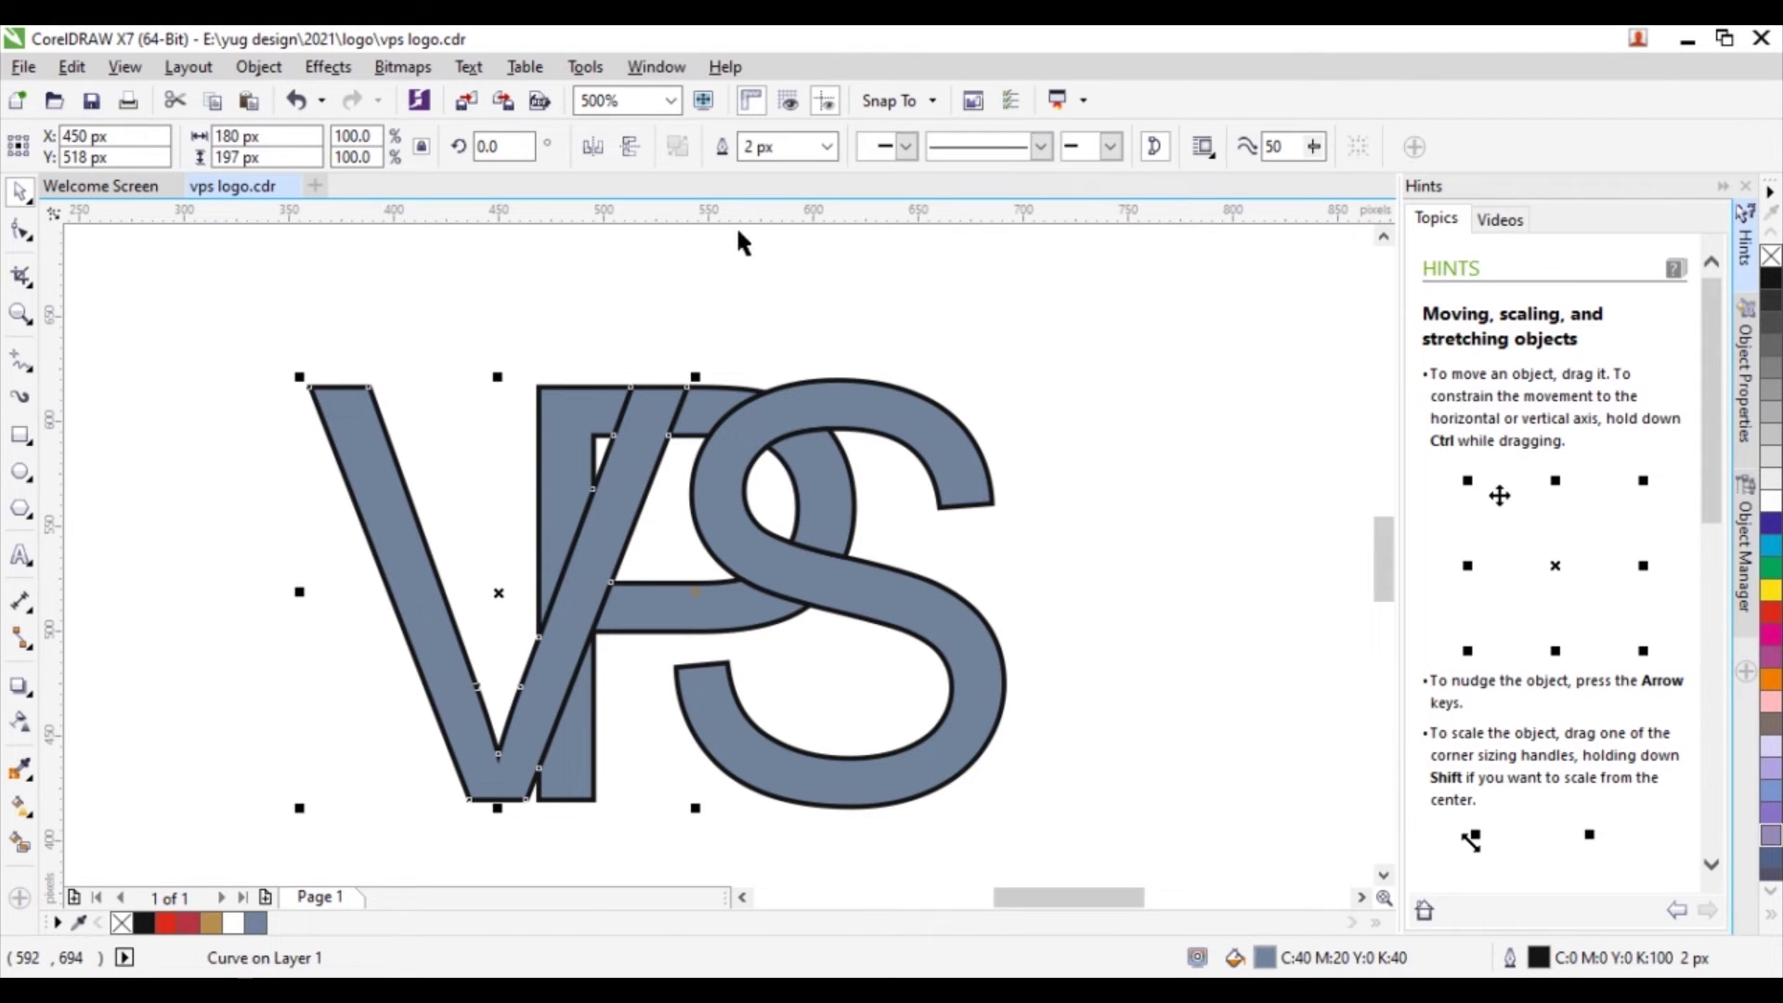
pyautogui.click(719, 299)
# Step: Weld the P's diagonal stroke and remaining pieces into a single curve
pyautogui.click(584, 606)
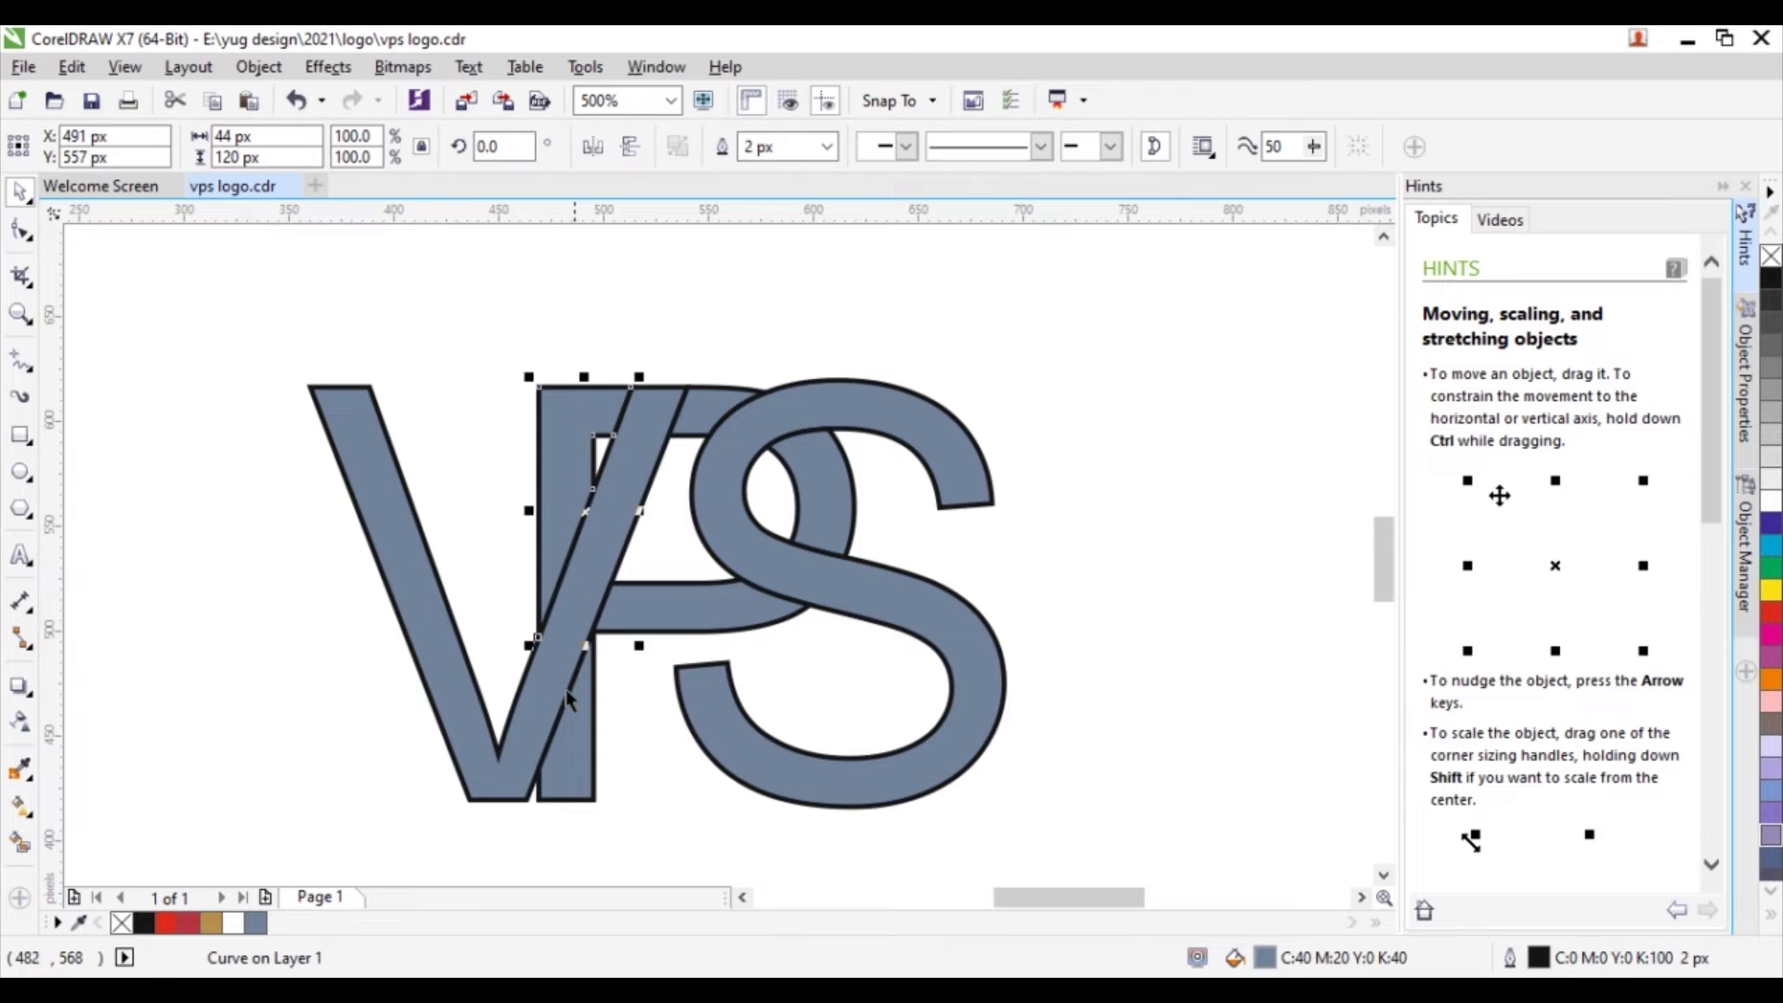
pyautogui.keyDown('shift'); pyautogui.click(569, 763); pyautogui.keyUp('shift')
pyautogui.keyDown('shift'); pyautogui.click(665, 634); pyautogui.keyUp('shift')
pyautogui.keyDown('shift'); pyautogui.click(583, 745); pyautogui.keyUp('shift')
pyautogui.keyDown('shift'); pyautogui.click(748, 440); pyautogui.keyUp('shift')
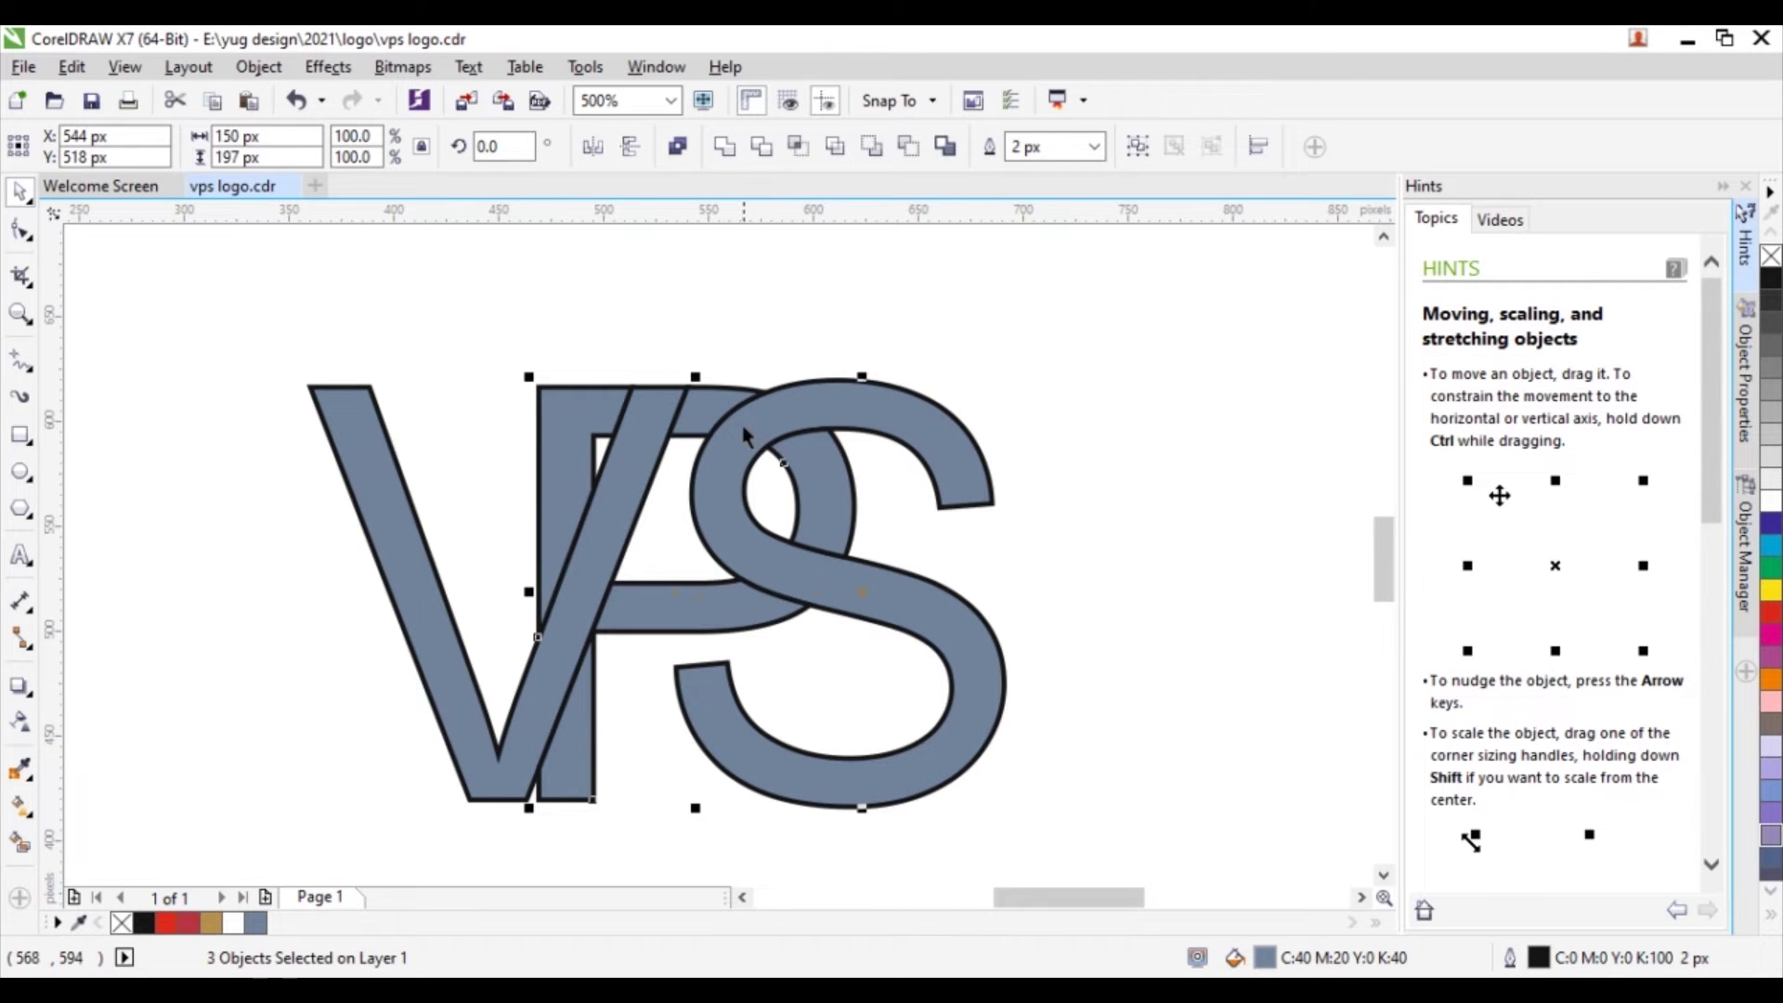
pyautogui.keyDown('shift'); pyautogui.click(726, 406); pyautogui.keyUp('shift')
pyautogui.click(725, 148)
pyautogui.click(724, 293)
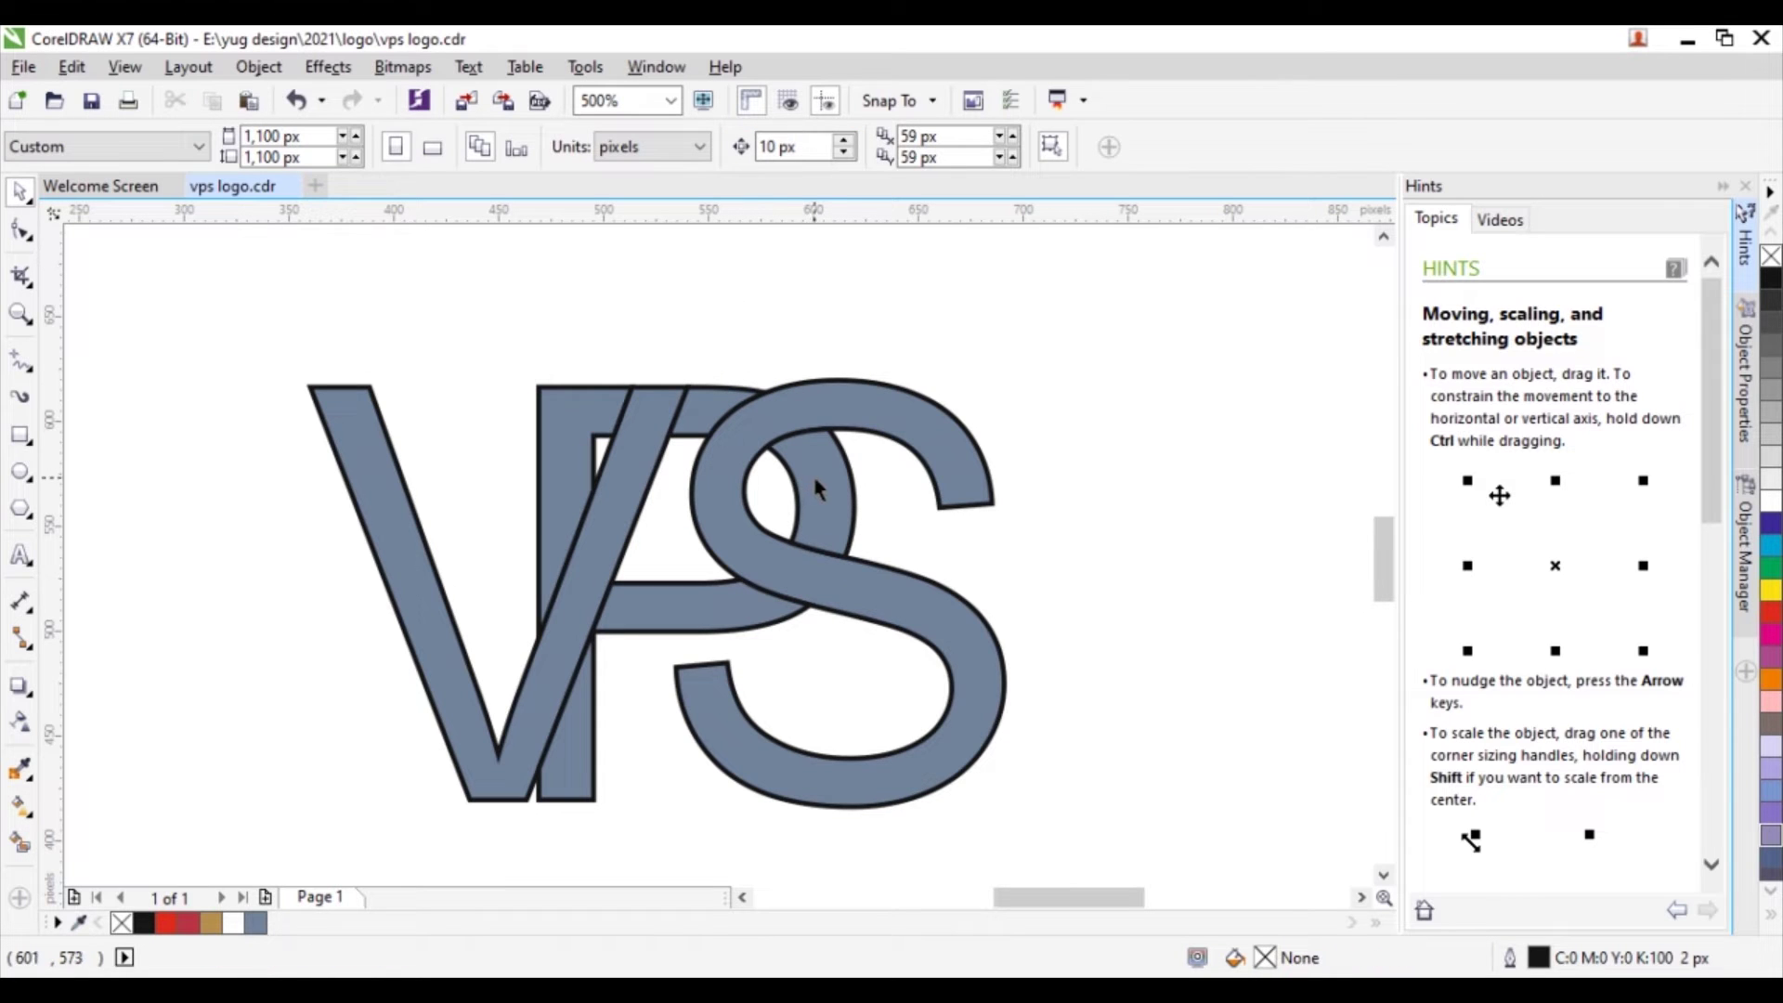
# Step: Test-move the P and S shapes, undo each move, and select the S with the P
pyautogui.click(827, 433)
pyautogui.moveTo(823, 430); pyautogui.dragTo(827, 448)
pyautogui.hotkey('ctrl', 'z')
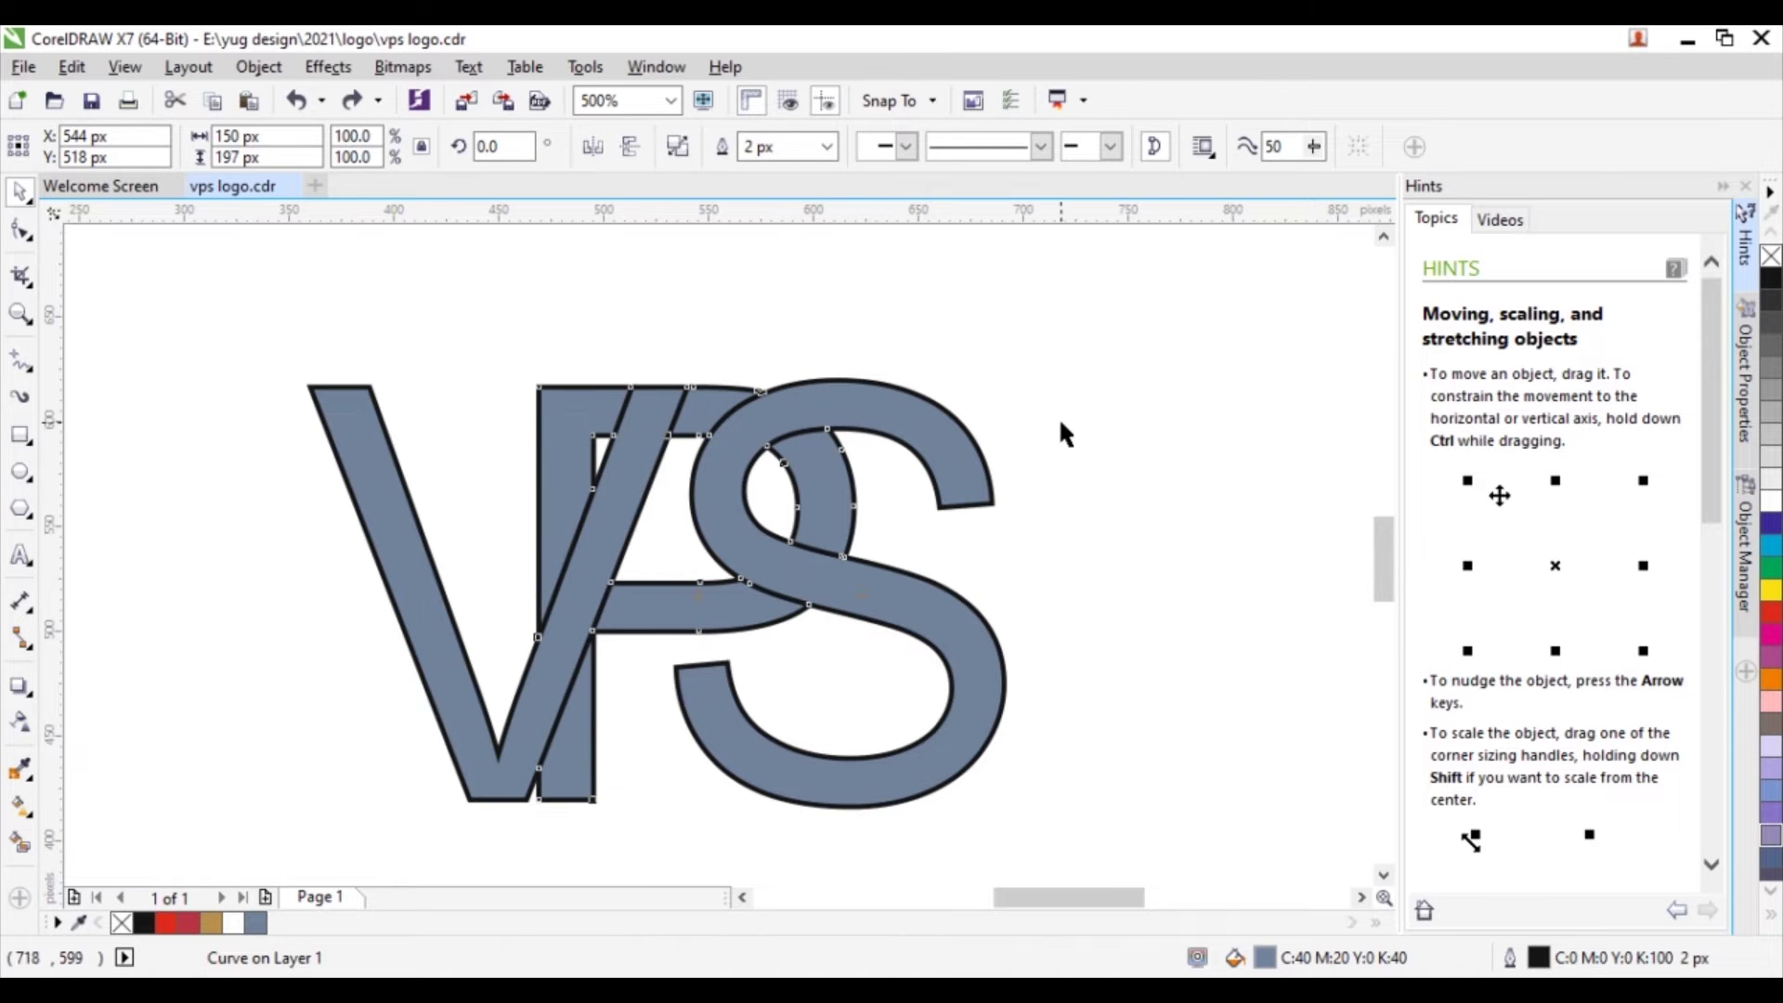
pyautogui.click(1061, 432)
pyautogui.scroll(1, 1004, 448)
pyautogui.moveTo(945, 471); pyautogui.dragTo(901, 490)
pyautogui.hotkey('ctrl', 'z')
pyautogui.scroll(-1, 938, 474)
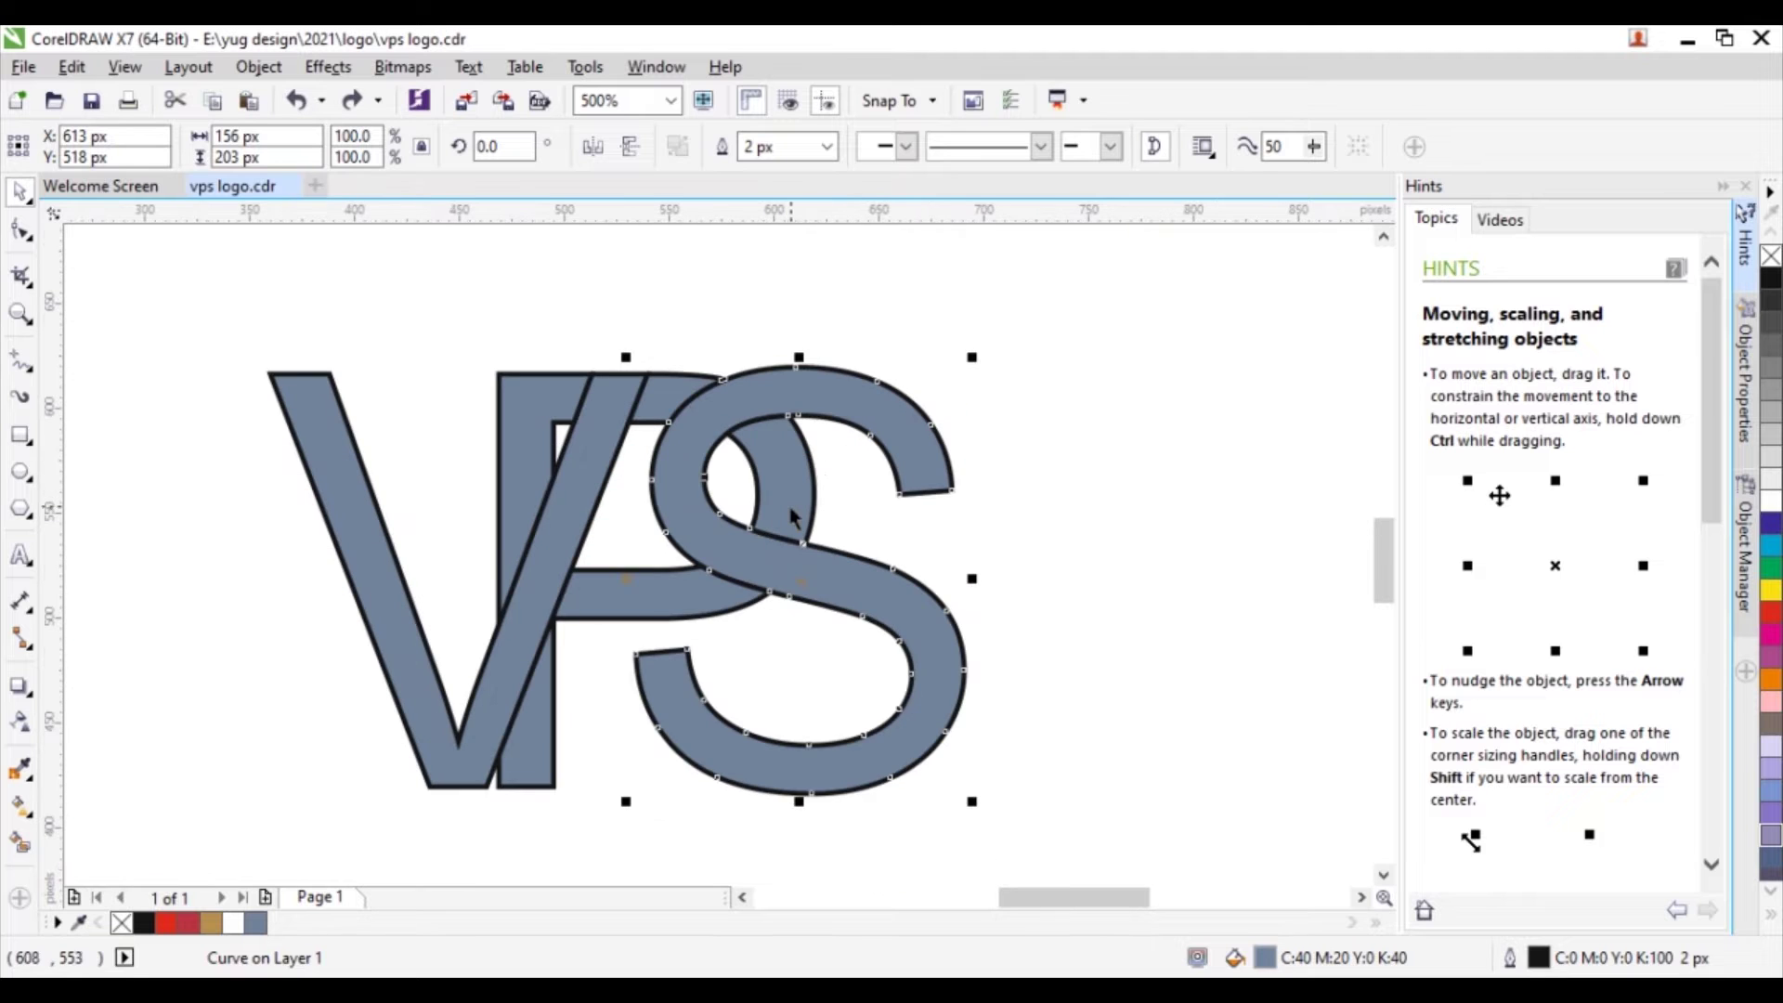
pyautogui.keyDown('shift'); pyautogui.click(566, 618); pyautogui.keyUp('shift')
pyautogui.scroll(-1, 539, 614)
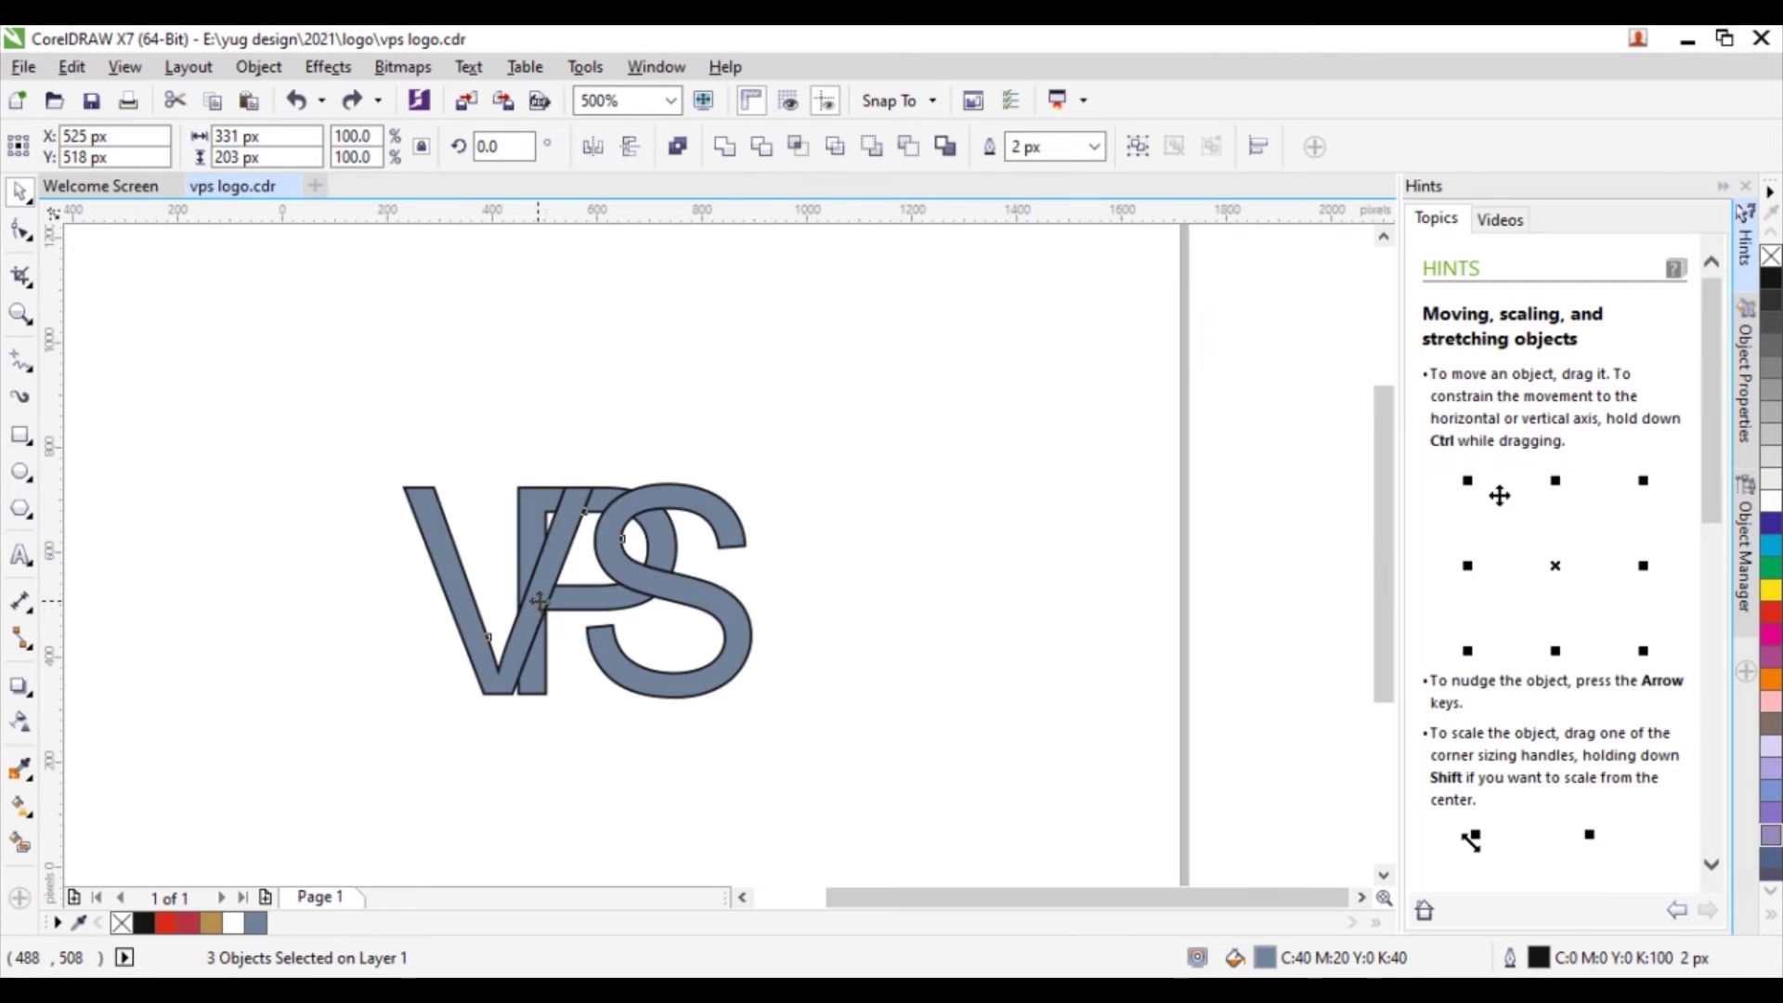
# Step: Delete the leftover outlined VS copy and return the VPS letters to place
pyautogui.scroll(-1, 539, 614)
pyautogui.keyDown('shift'); pyautogui.click(542, 609); pyautogui.keyUp('shift')
pyautogui.moveTo(543, 606); pyautogui.dragTo(671, 443)
pyautogui.moveTo(364, 512); pyautogui.dragTo(679, 685)
pyautogui.press('Delete')
pyautogui.moveTo(534, 293); pyautogui.dragTo(833, 578)
pyautogui.moveTo(728, 435)
pyautogui.mouseDown()
pyautogui.moveTo(647, 595)
pyautogui.moveTo(715, 652)
pyautogui.mouseUp()
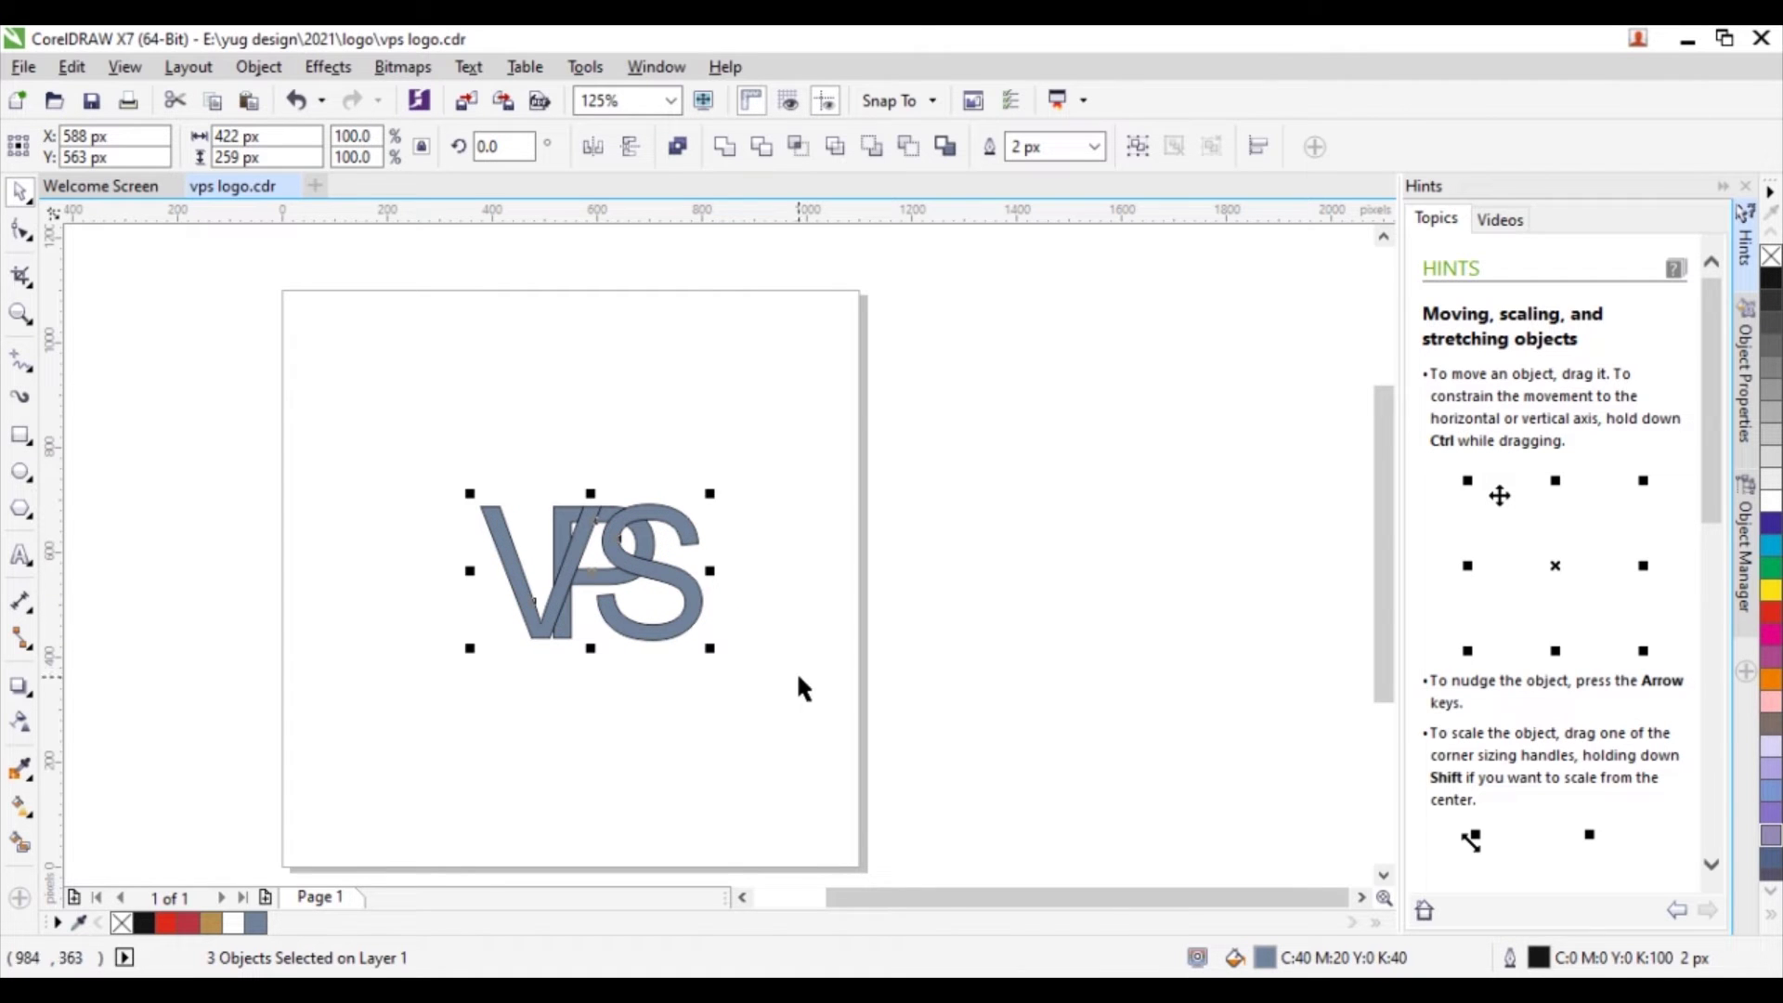
pyautogui.scroll(2, 443, 555)
pyautogui.click(1143, 557)
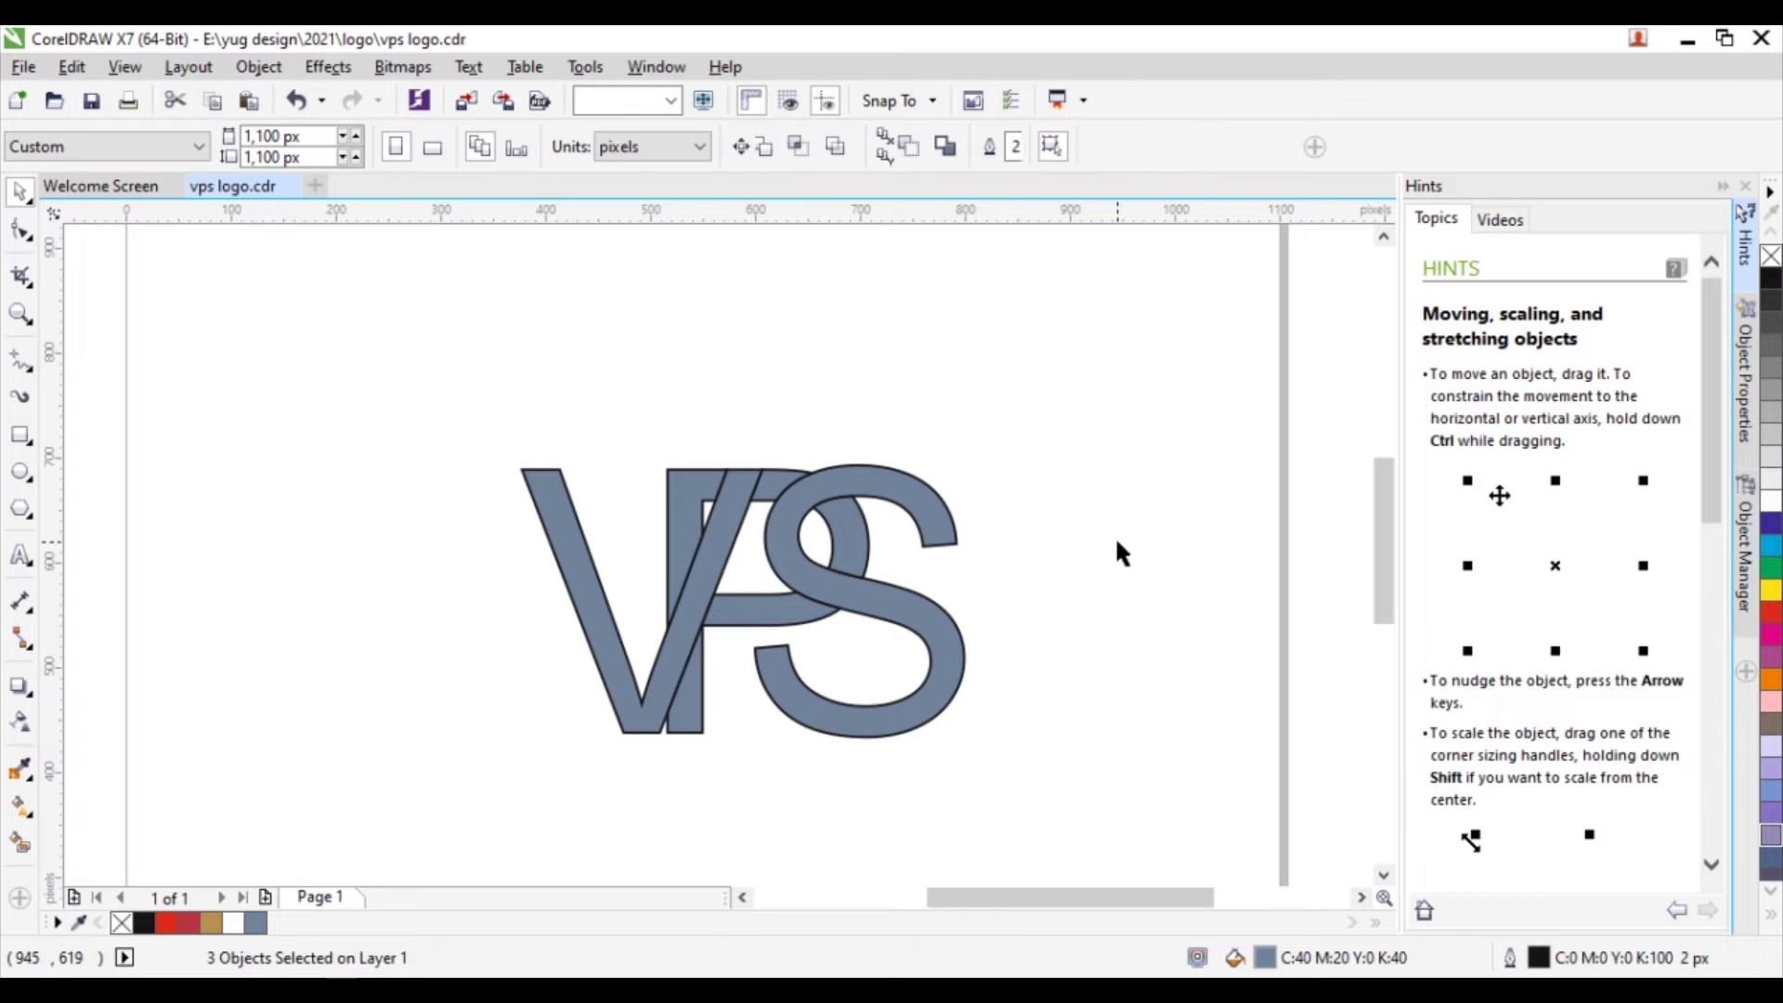
# Step: Give the S a 5 px outline, after trying 4 px and 8 px
pyautogui.click(915, 611)
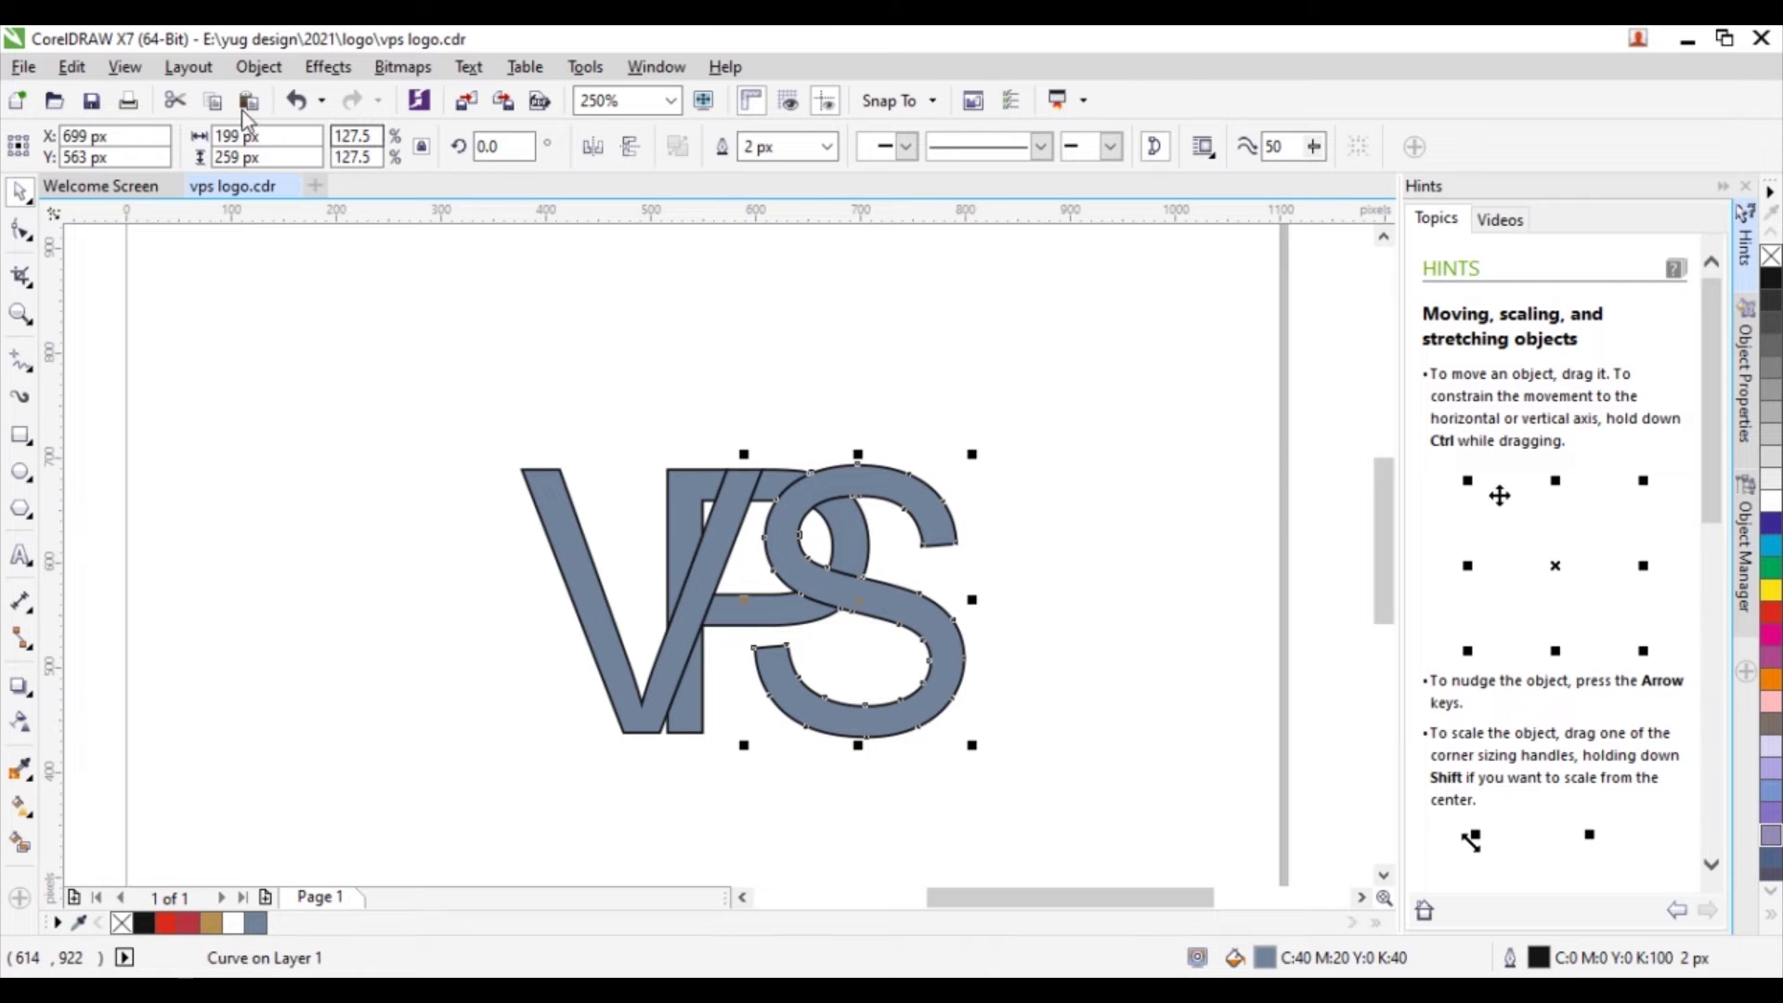
pyautogui.click(827, 149)
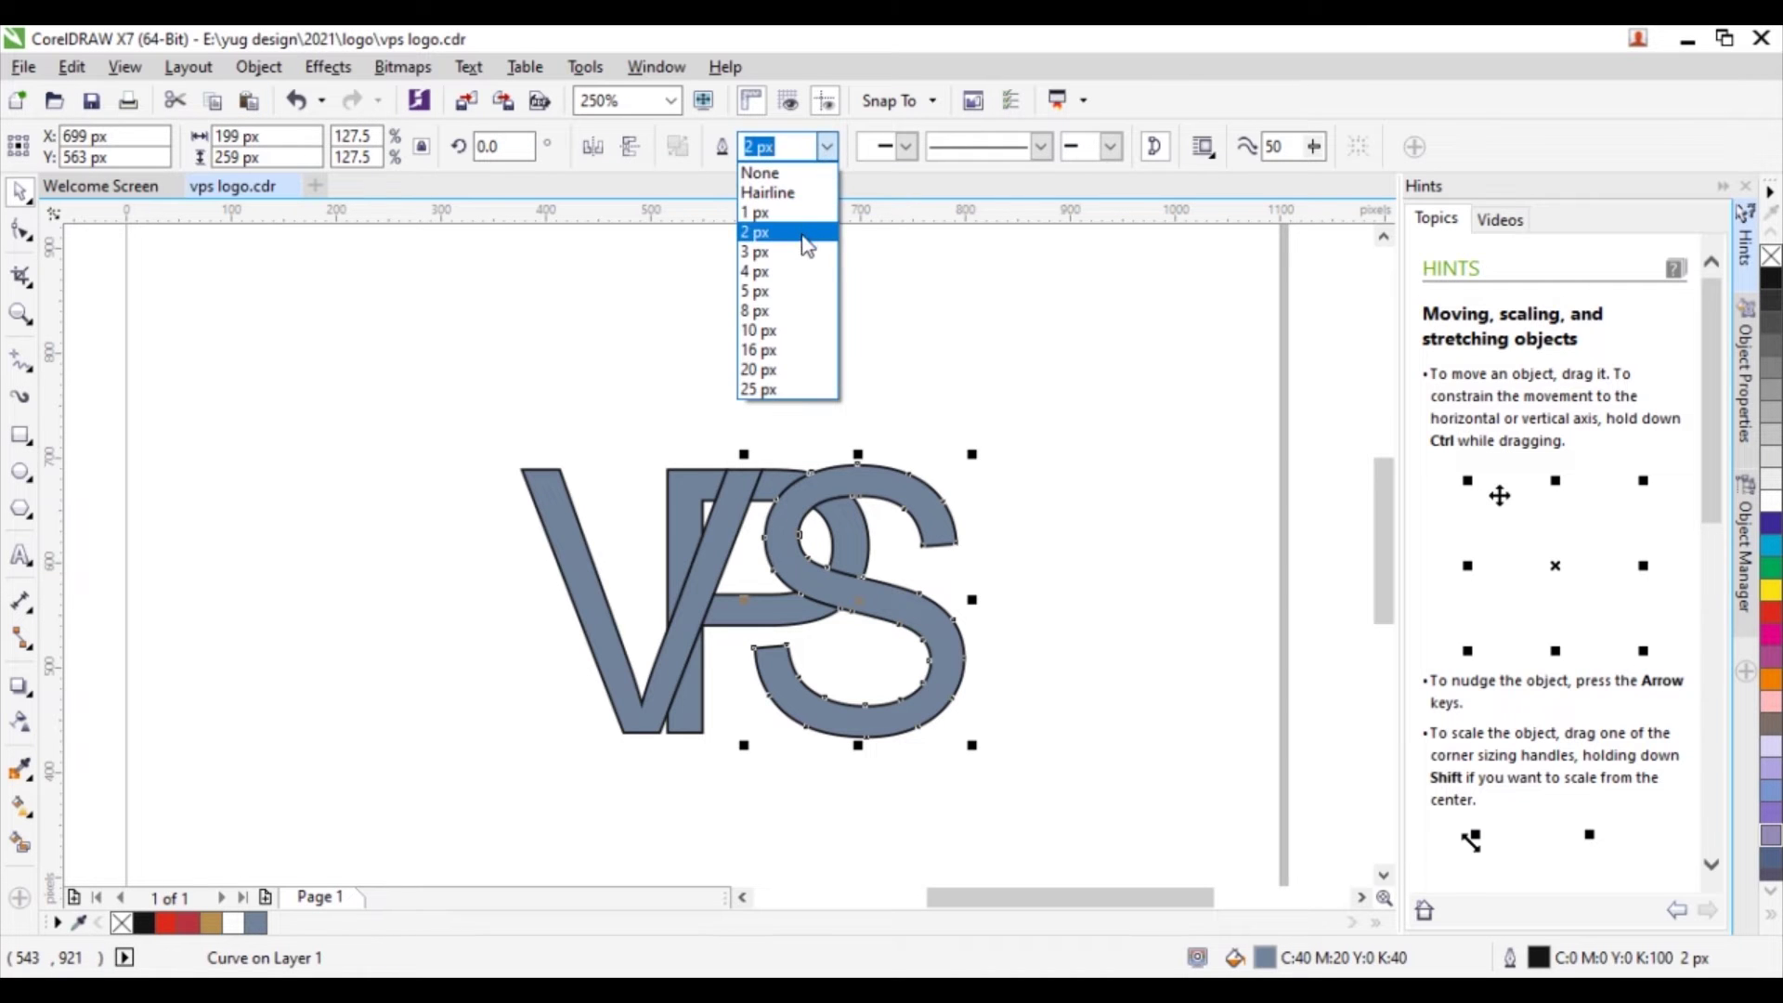
pyautogui.click(757, 272)
pyautogui.scroll(2, 853, 458)
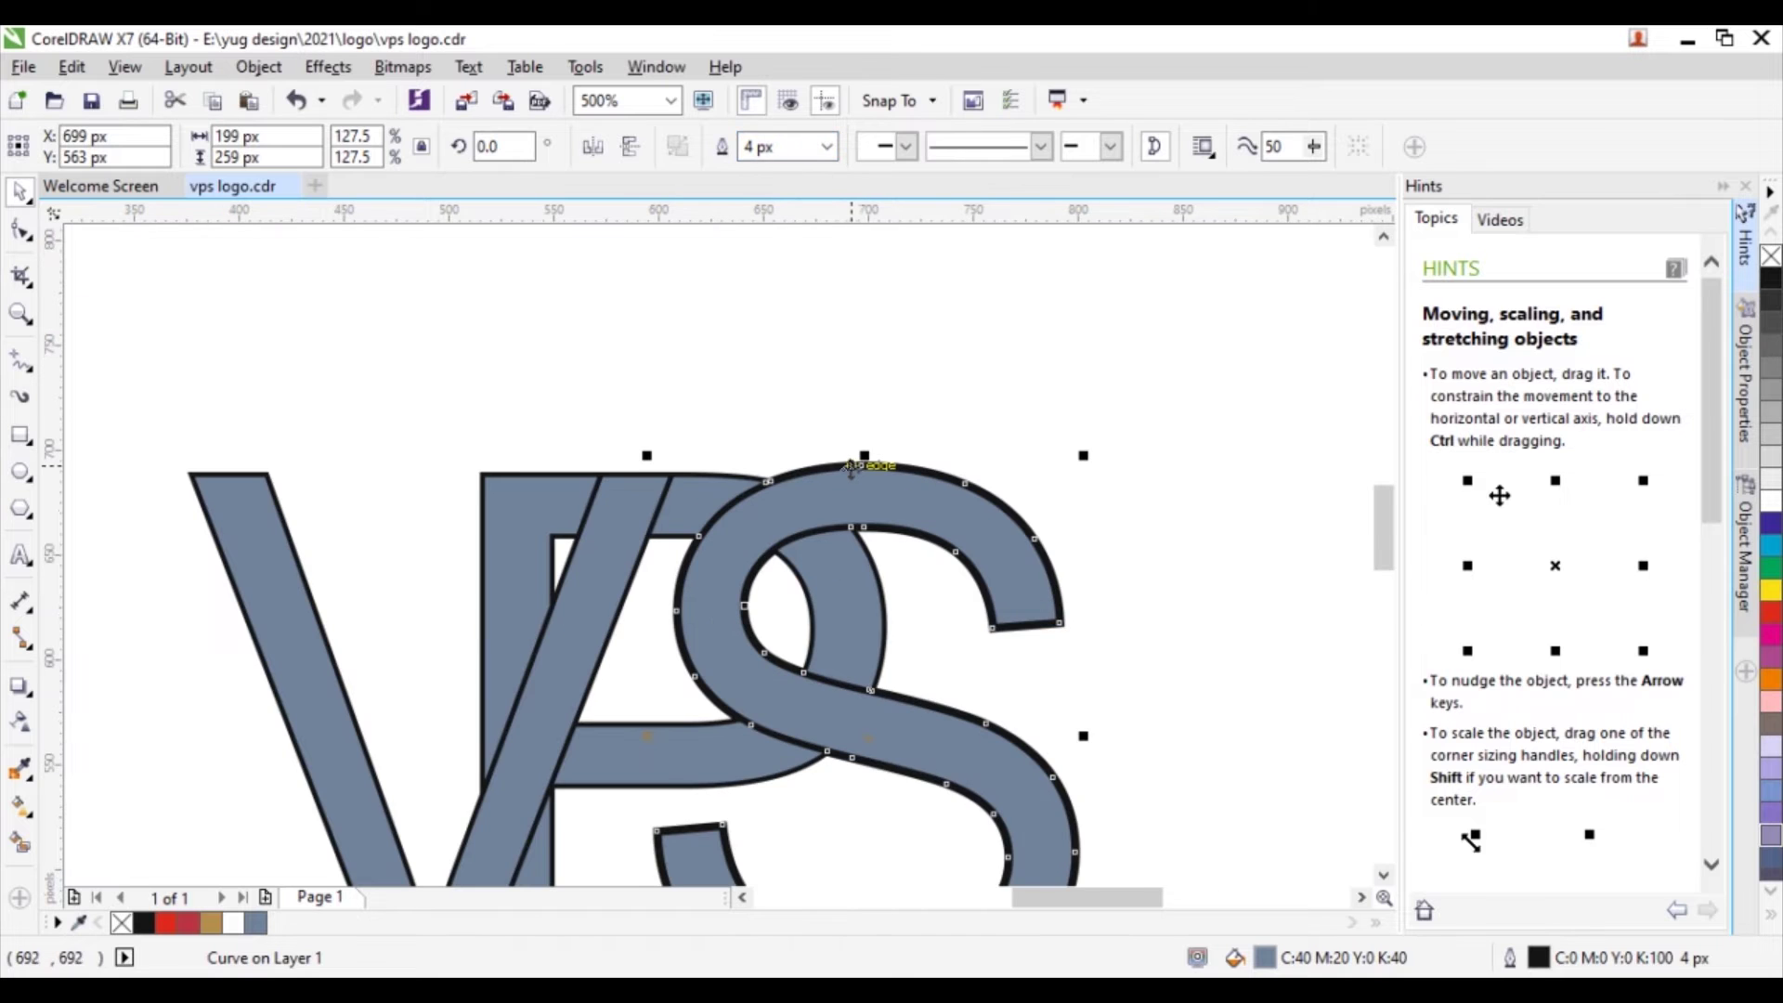
pyautogui.scroll(1, 750, 347)
pyautogui.click(827, 147)
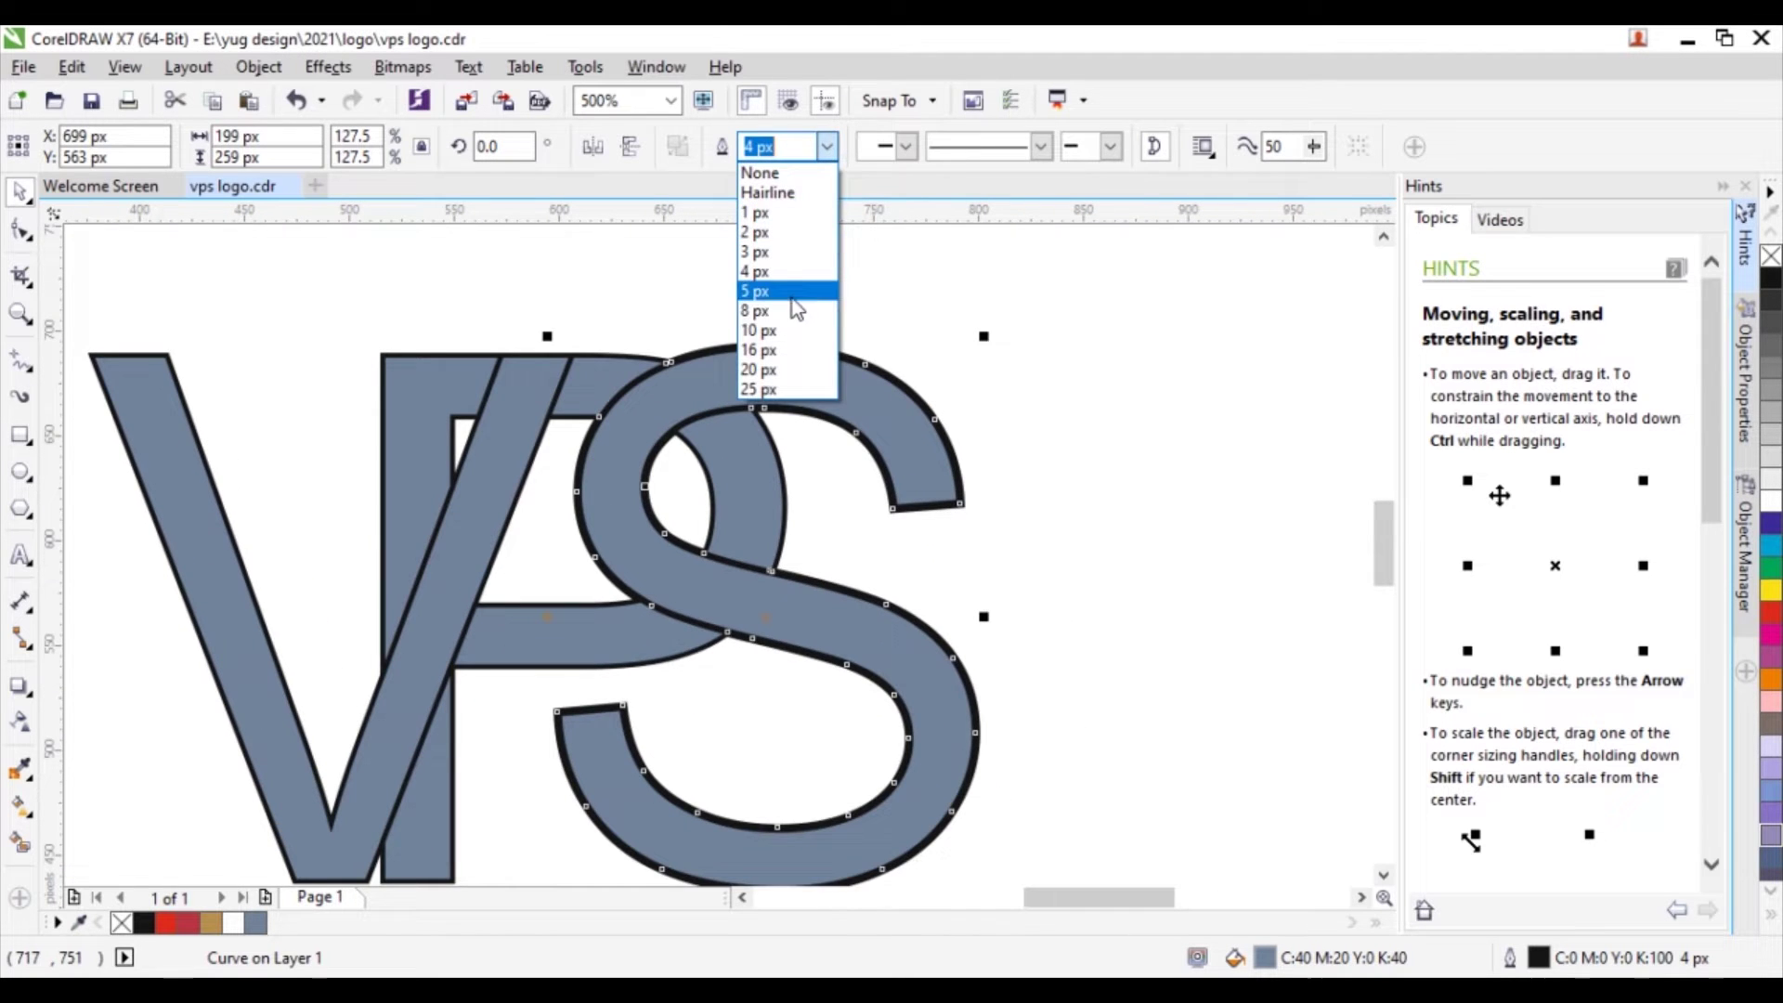
pyautogui.click(788, 316)
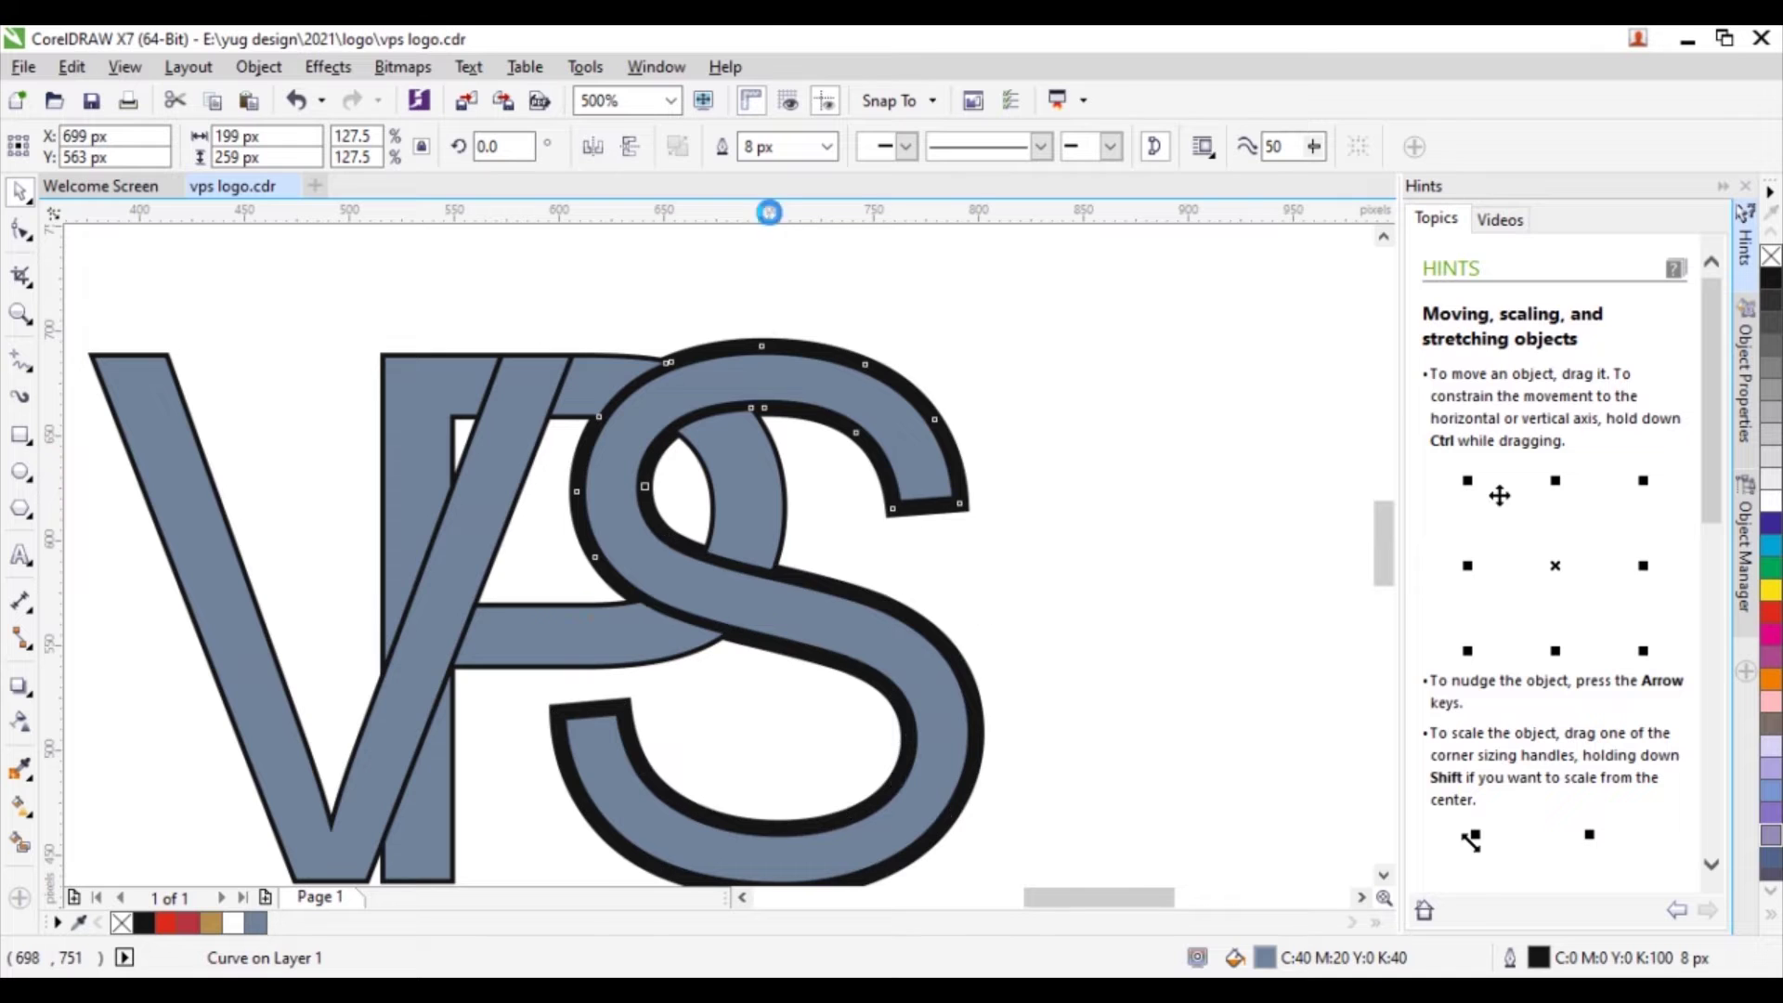
pyautogui.hotkey('ctrl', 'z')
pyautogui.click(827, 146)
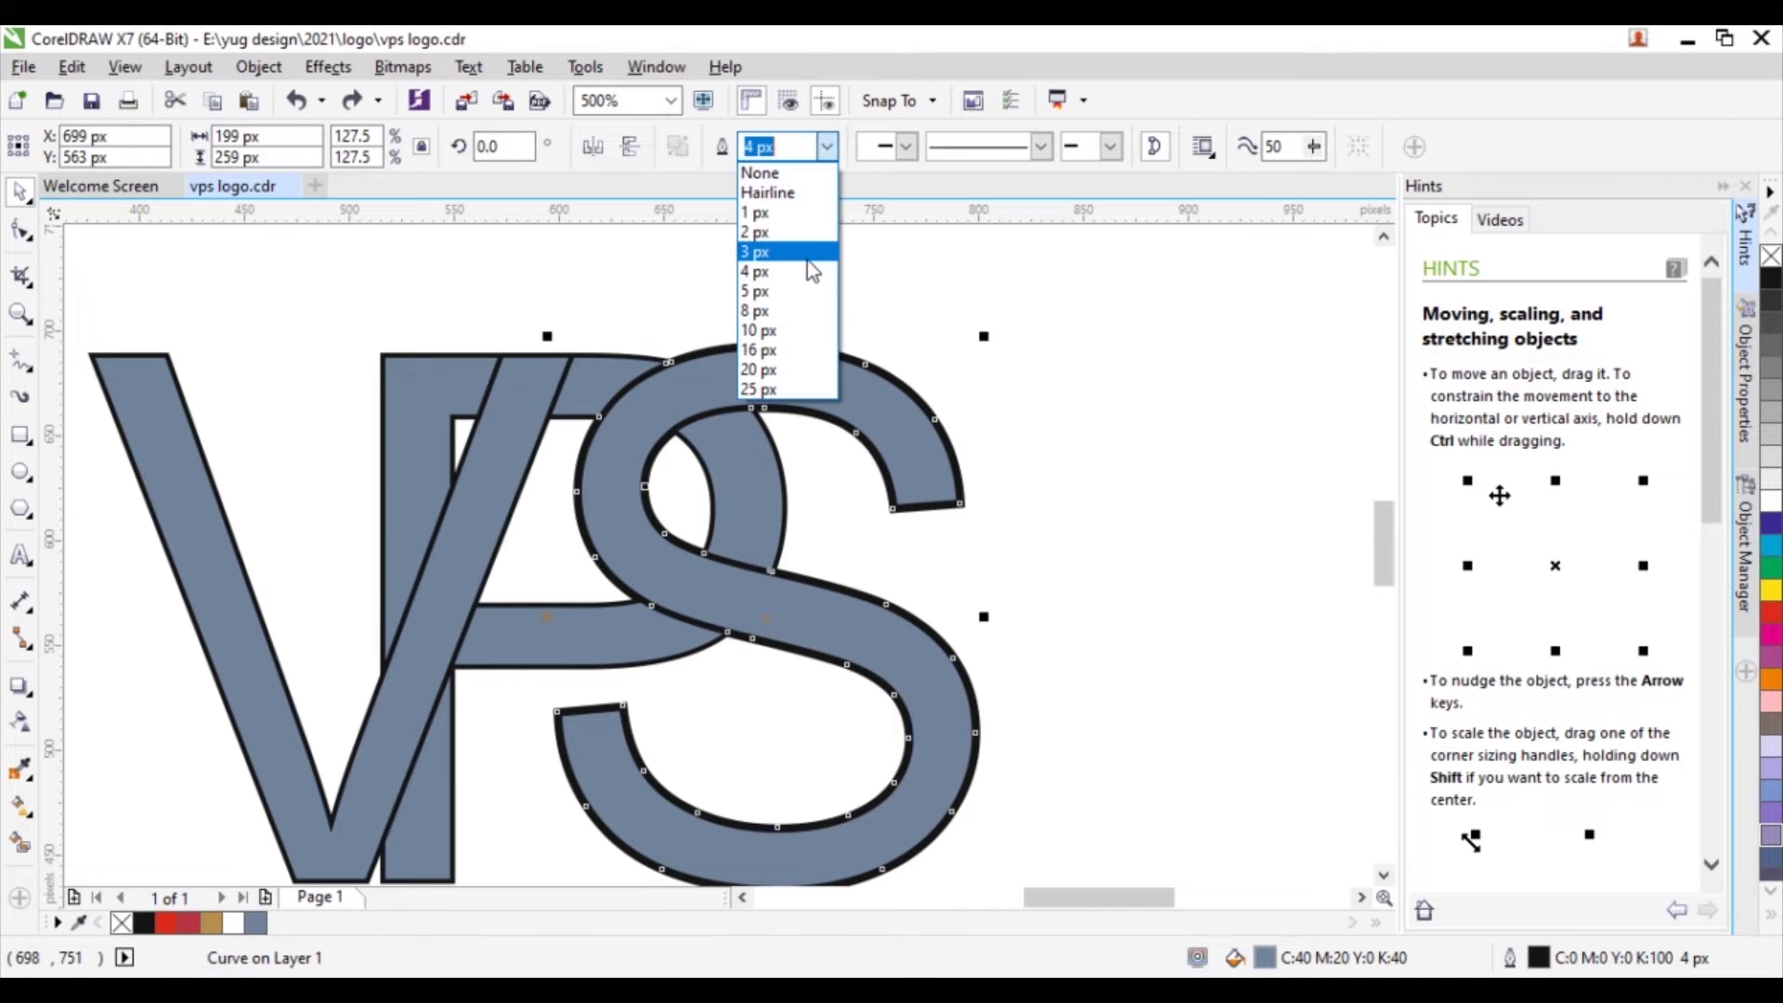
pyautogui.click(804, 291)
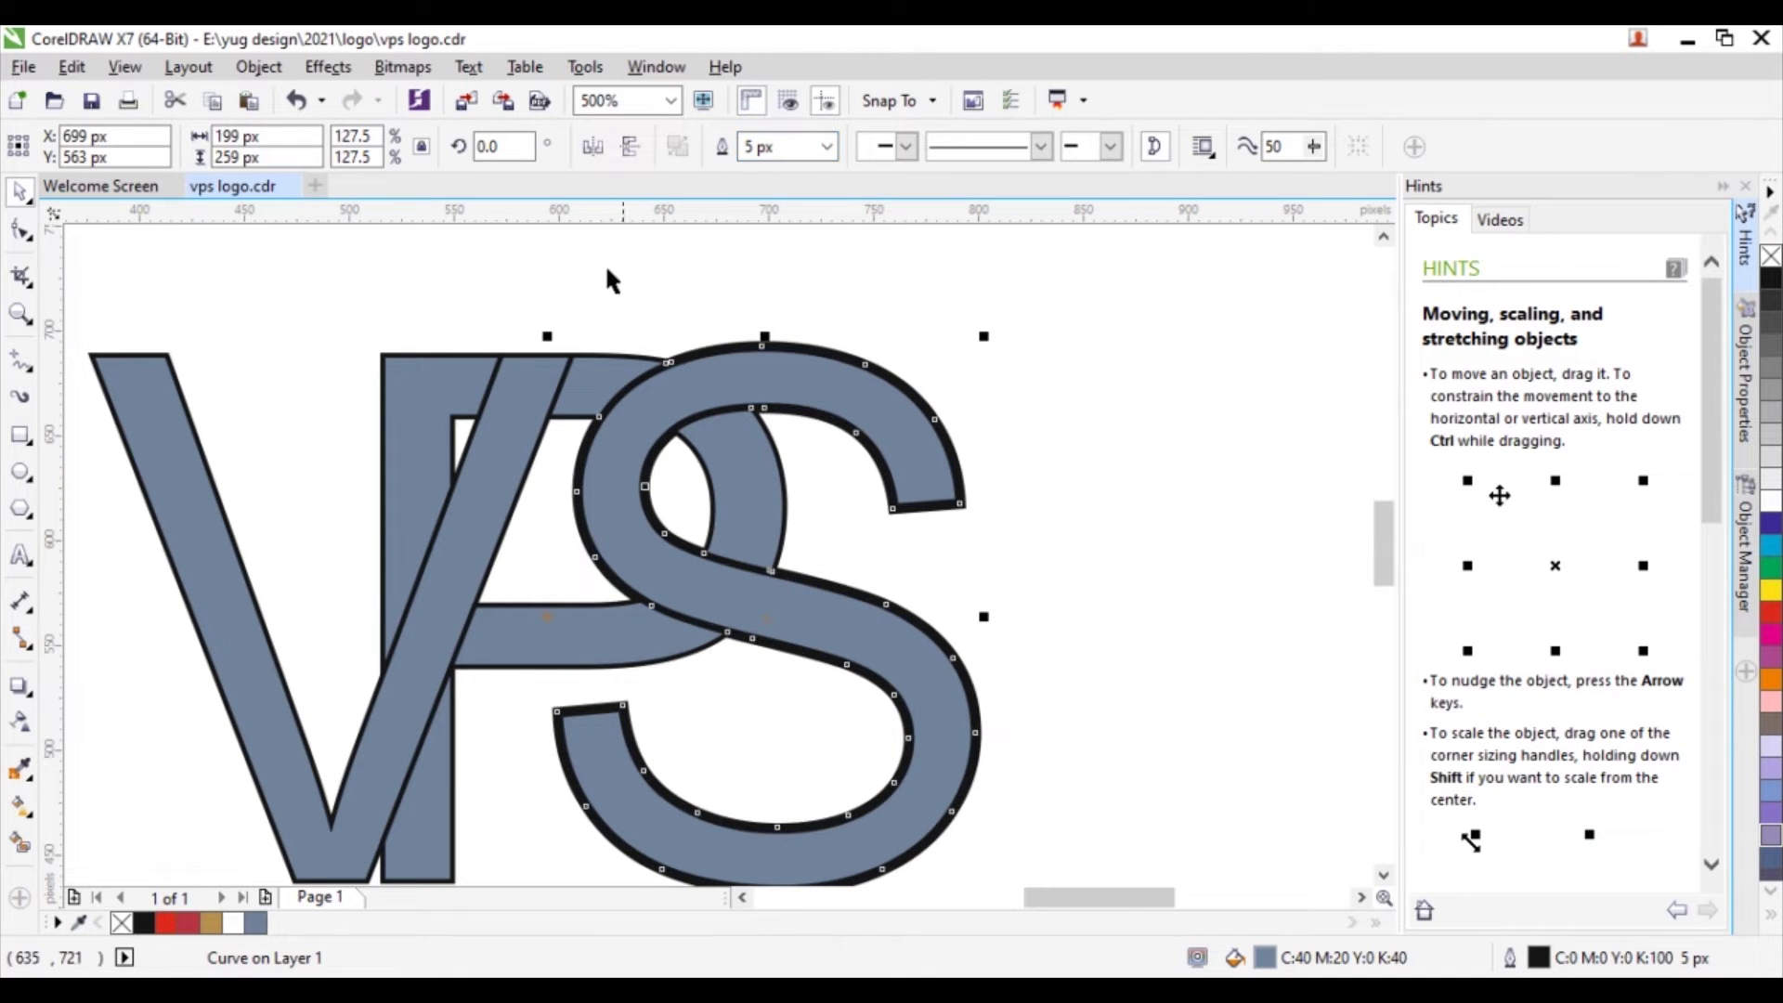
# Step: Test-move the P, undo it, and reselect the S
pyautogui.click(521, 370)
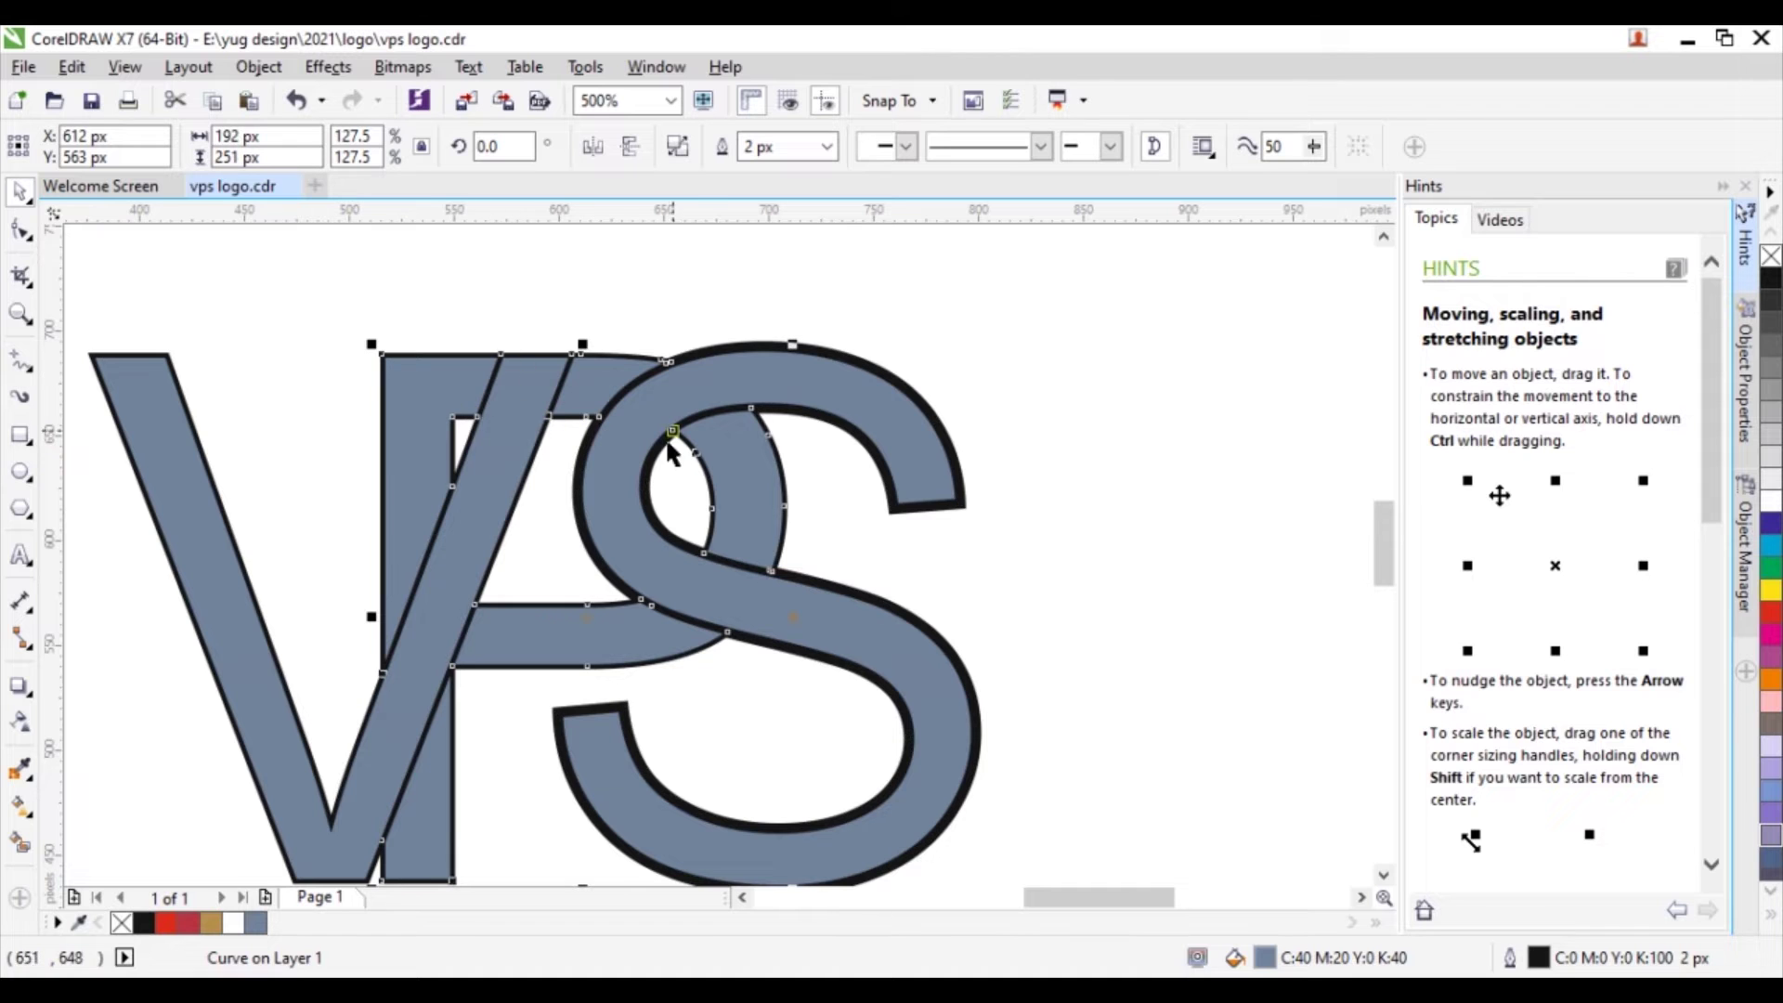
pyautogui.moveTo(464, 404); pyautogui.dragTo(353, 323)
pyautogui.hotkey('ctrl', 'z')
pyautogui.click(854, 383)
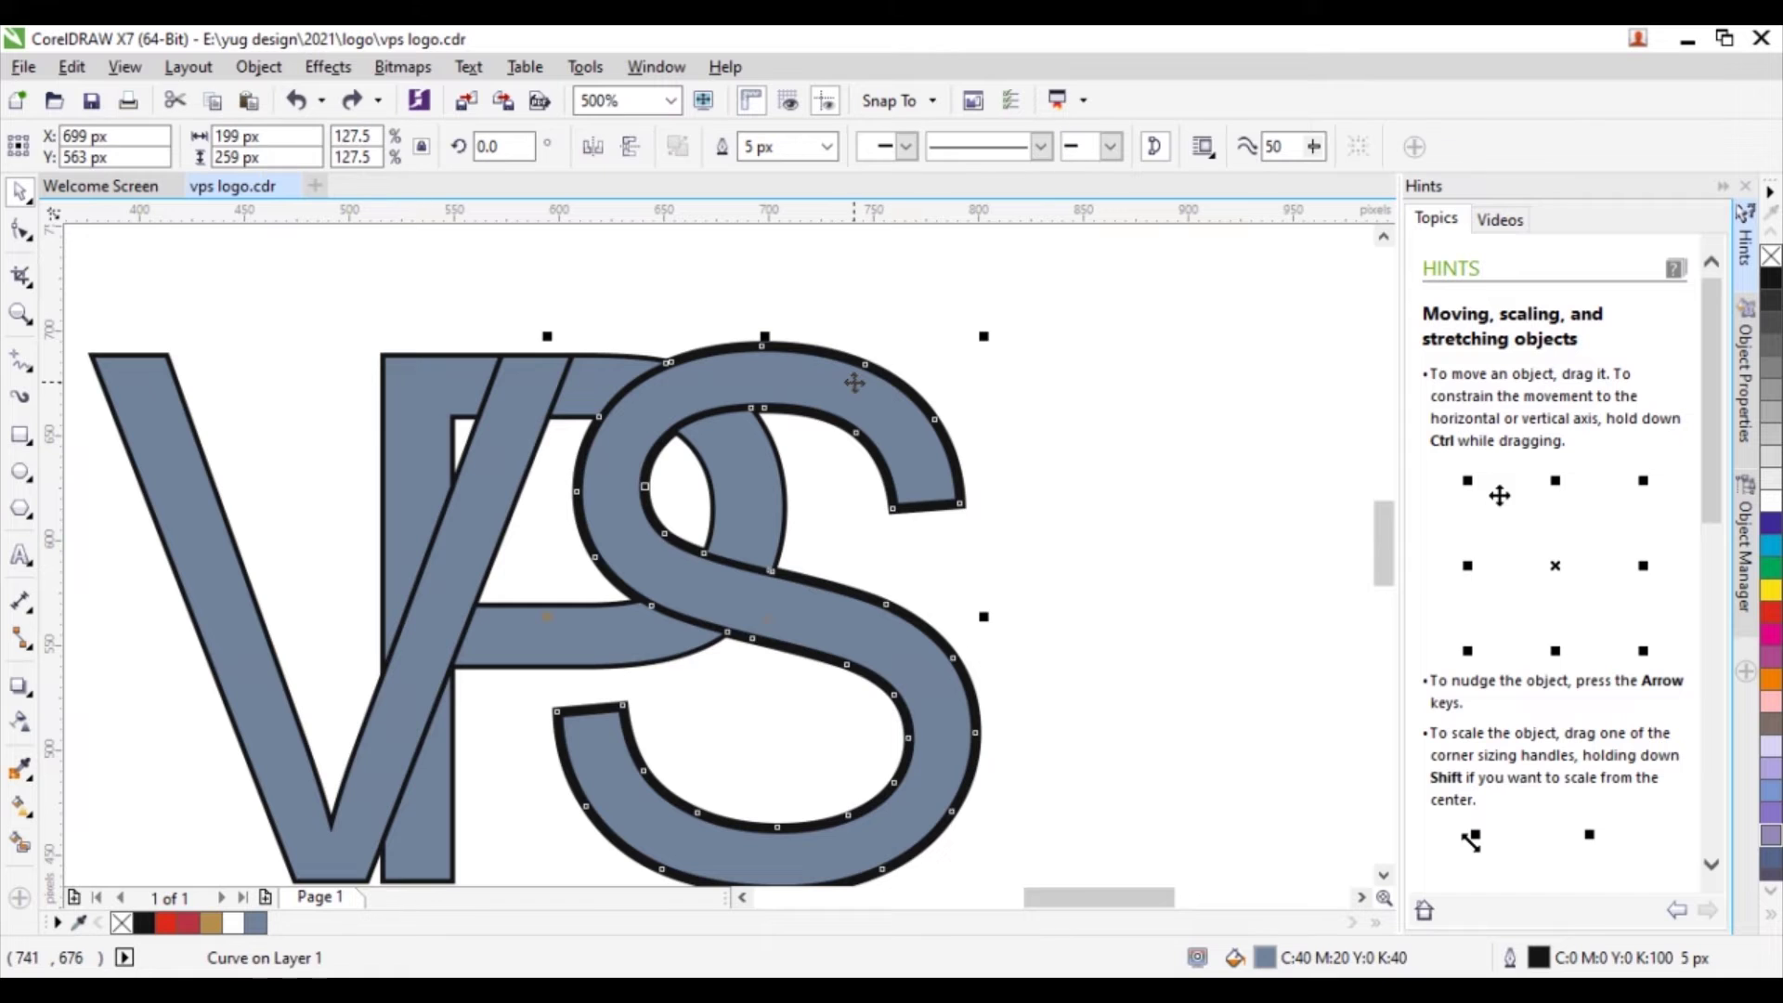
pyautogui.click(264, 68)
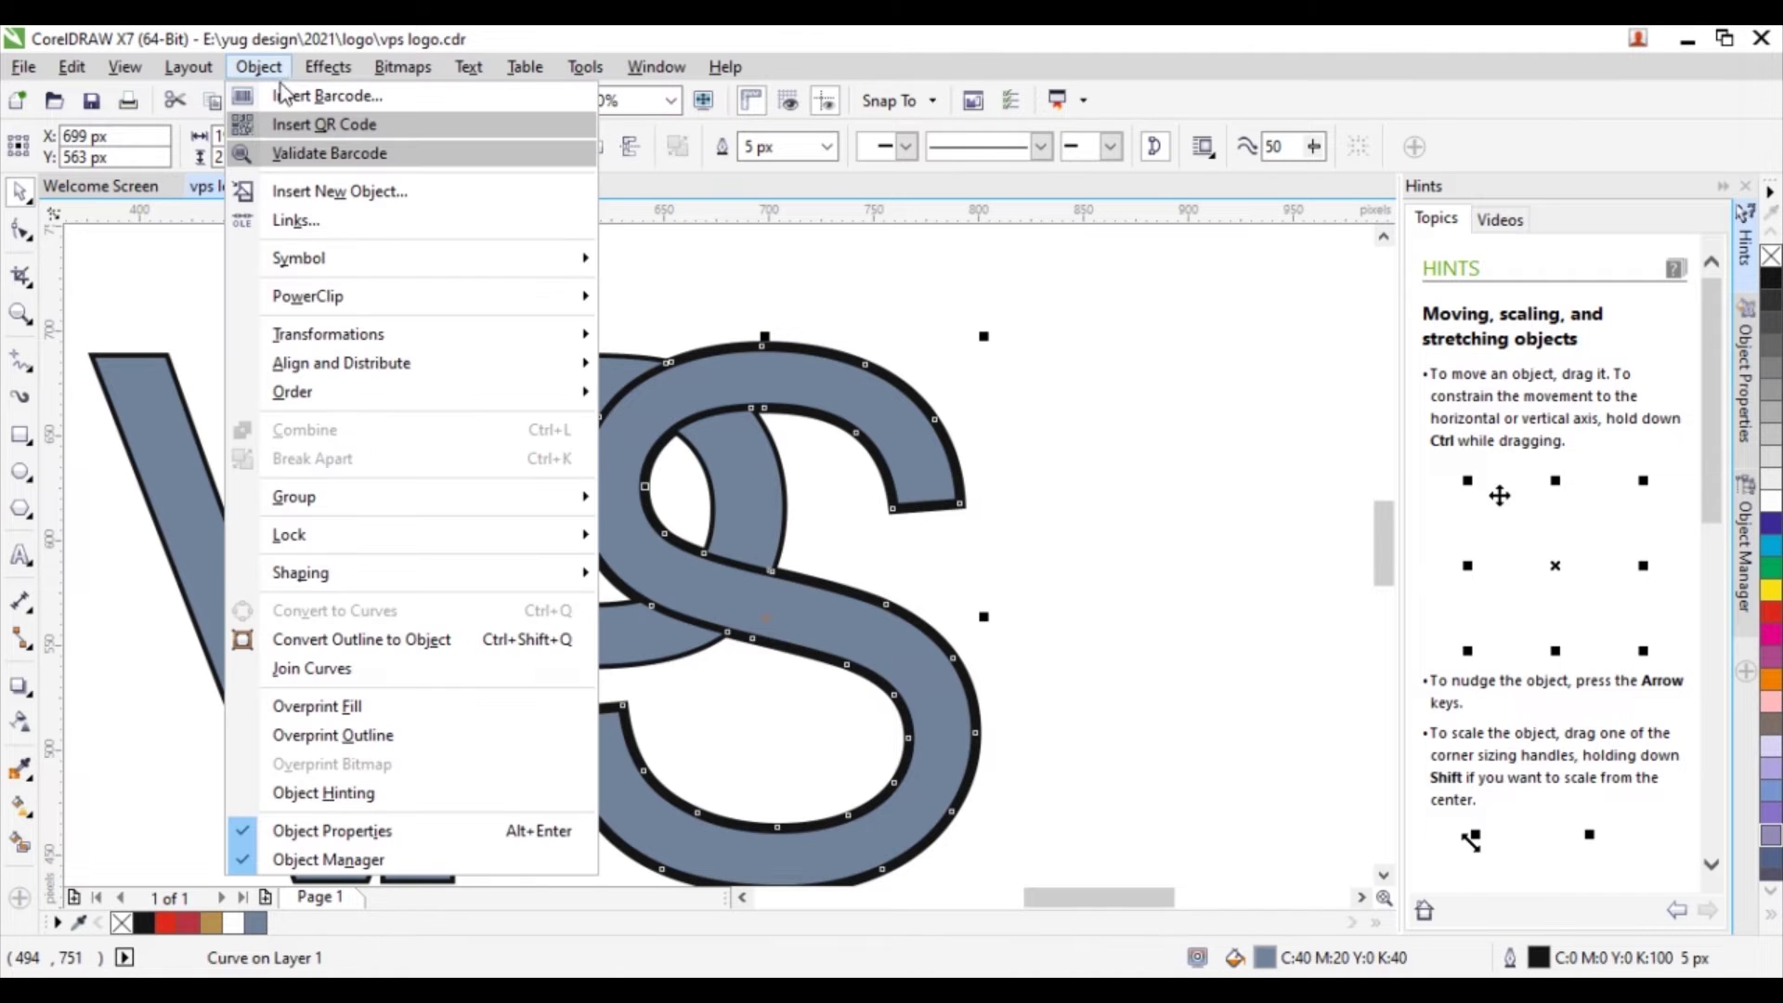
# Step: Convert the S outline to its own object and trim the P with it
pyautogui.click(386, 641)
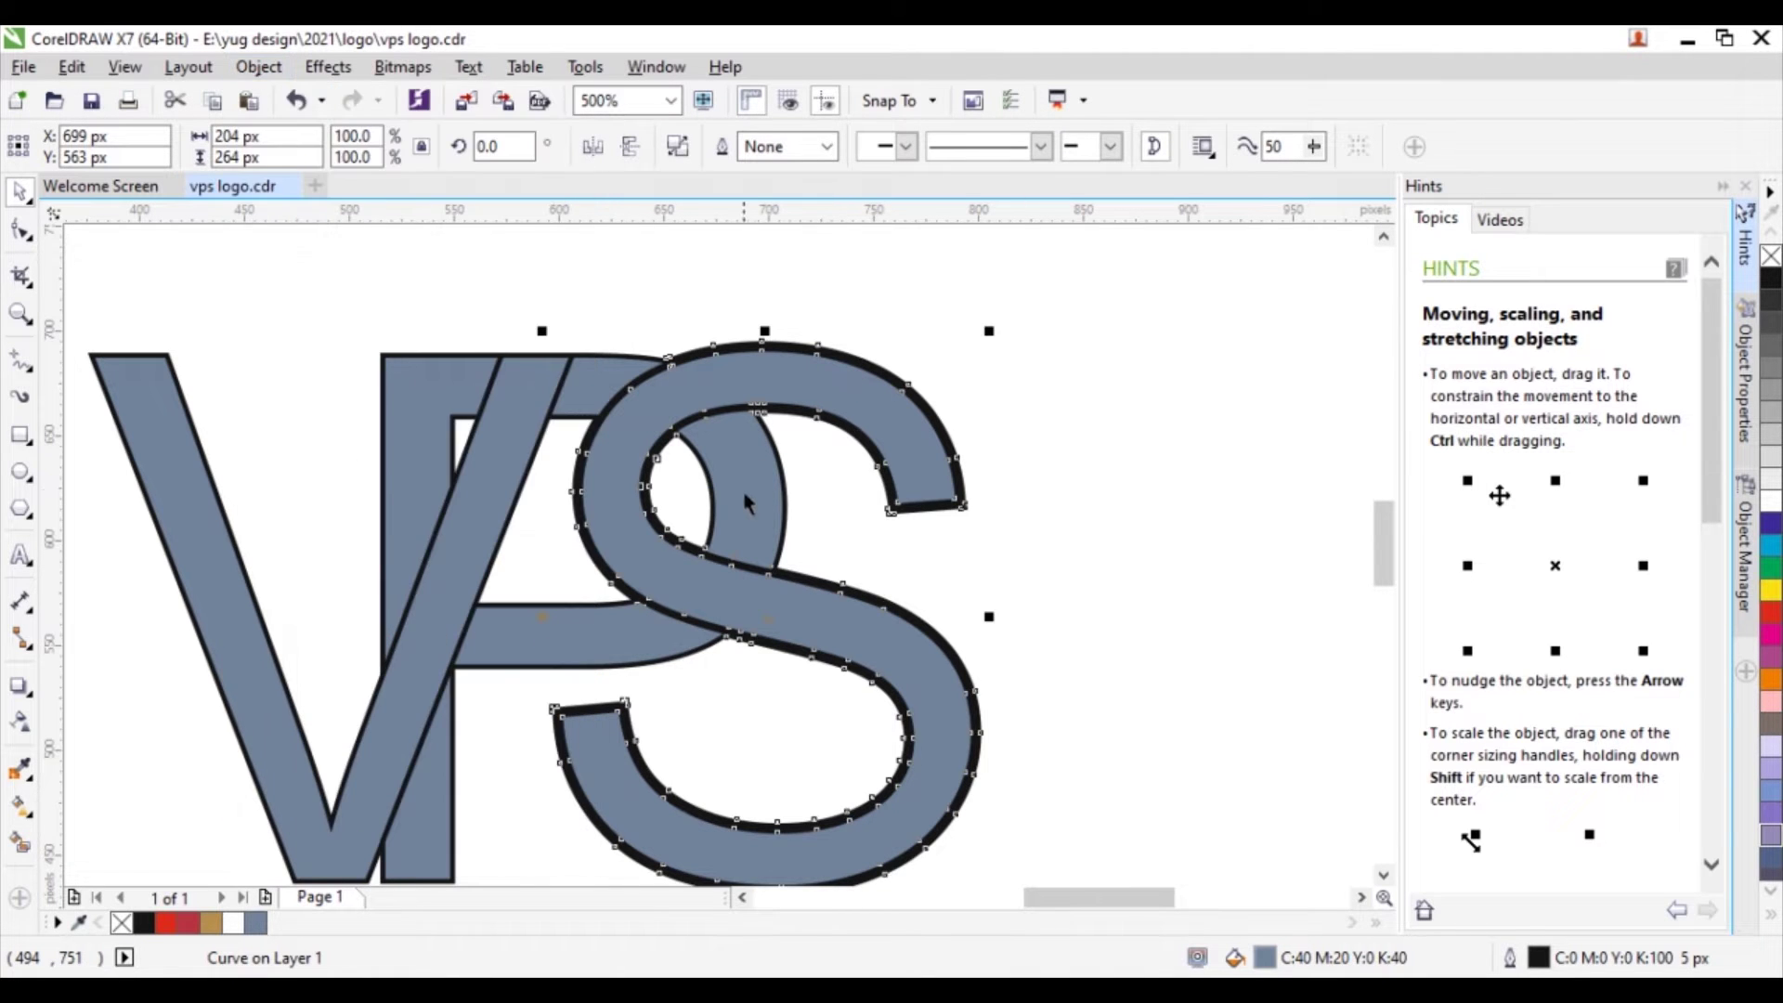
pyautogui.moveTo(1007, 472); pyautogui.dragTo(832, 449)
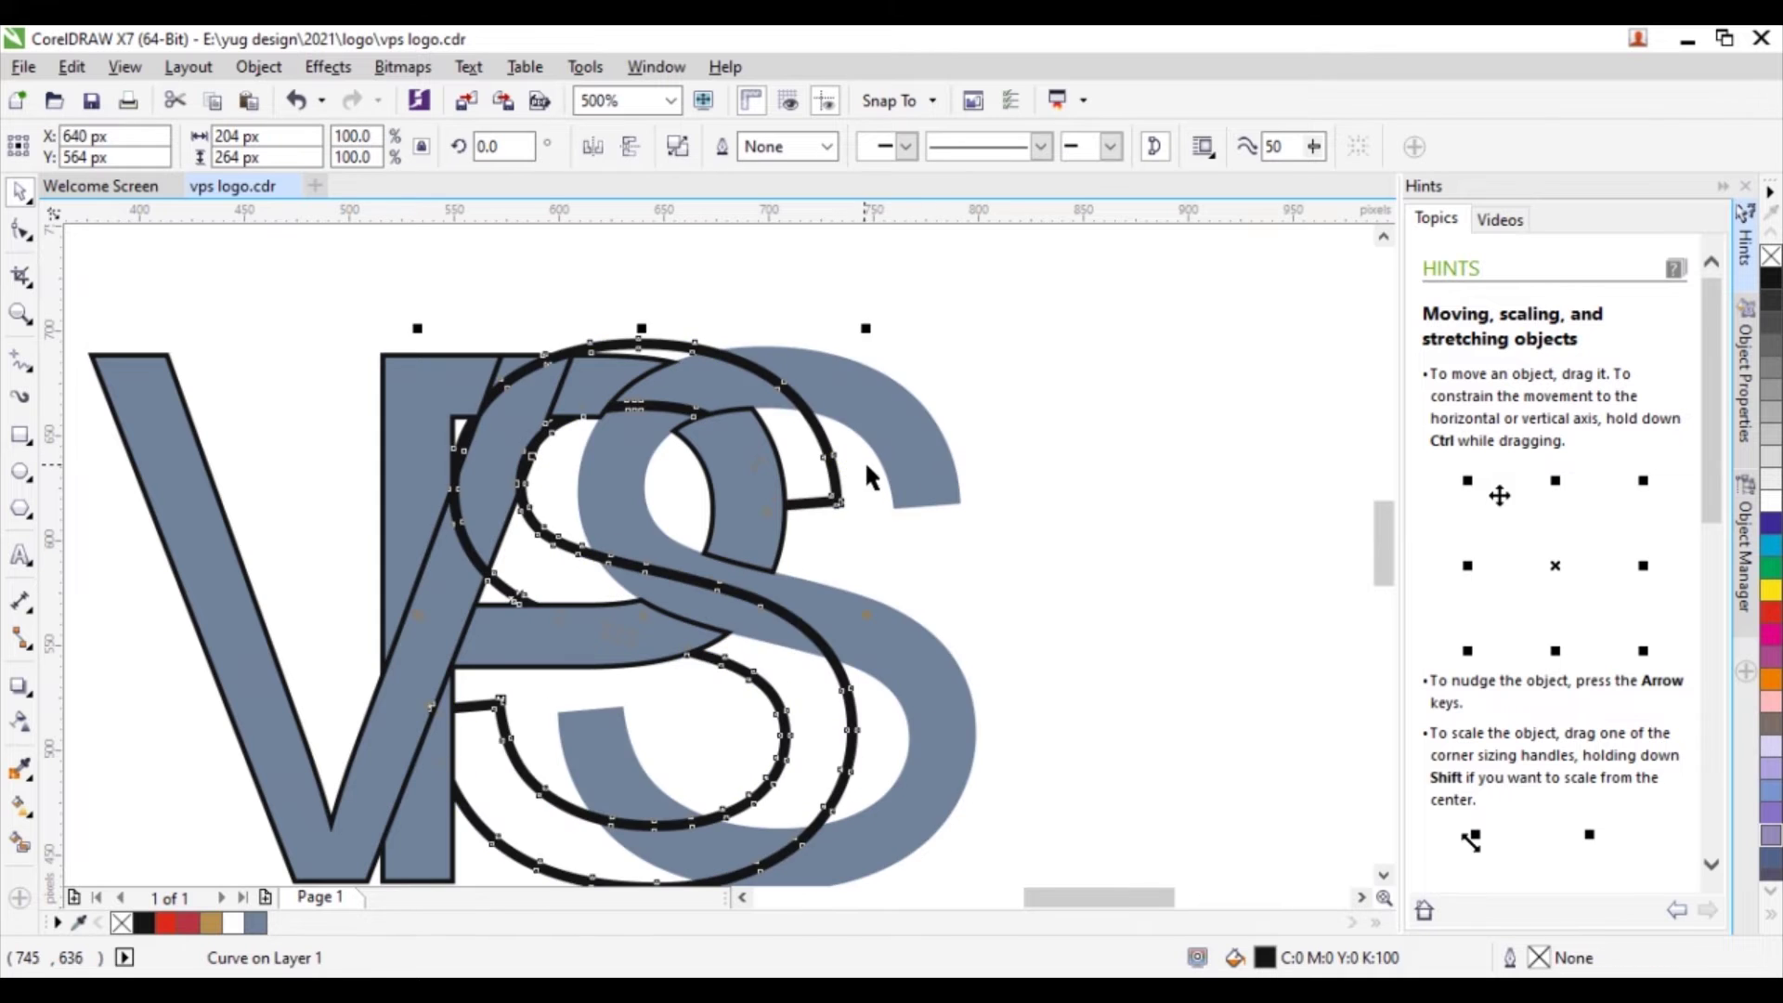
pyautogui.keyDown('shift'); pyautogui.click(916, 464); pyautogui.keyUp('shift')
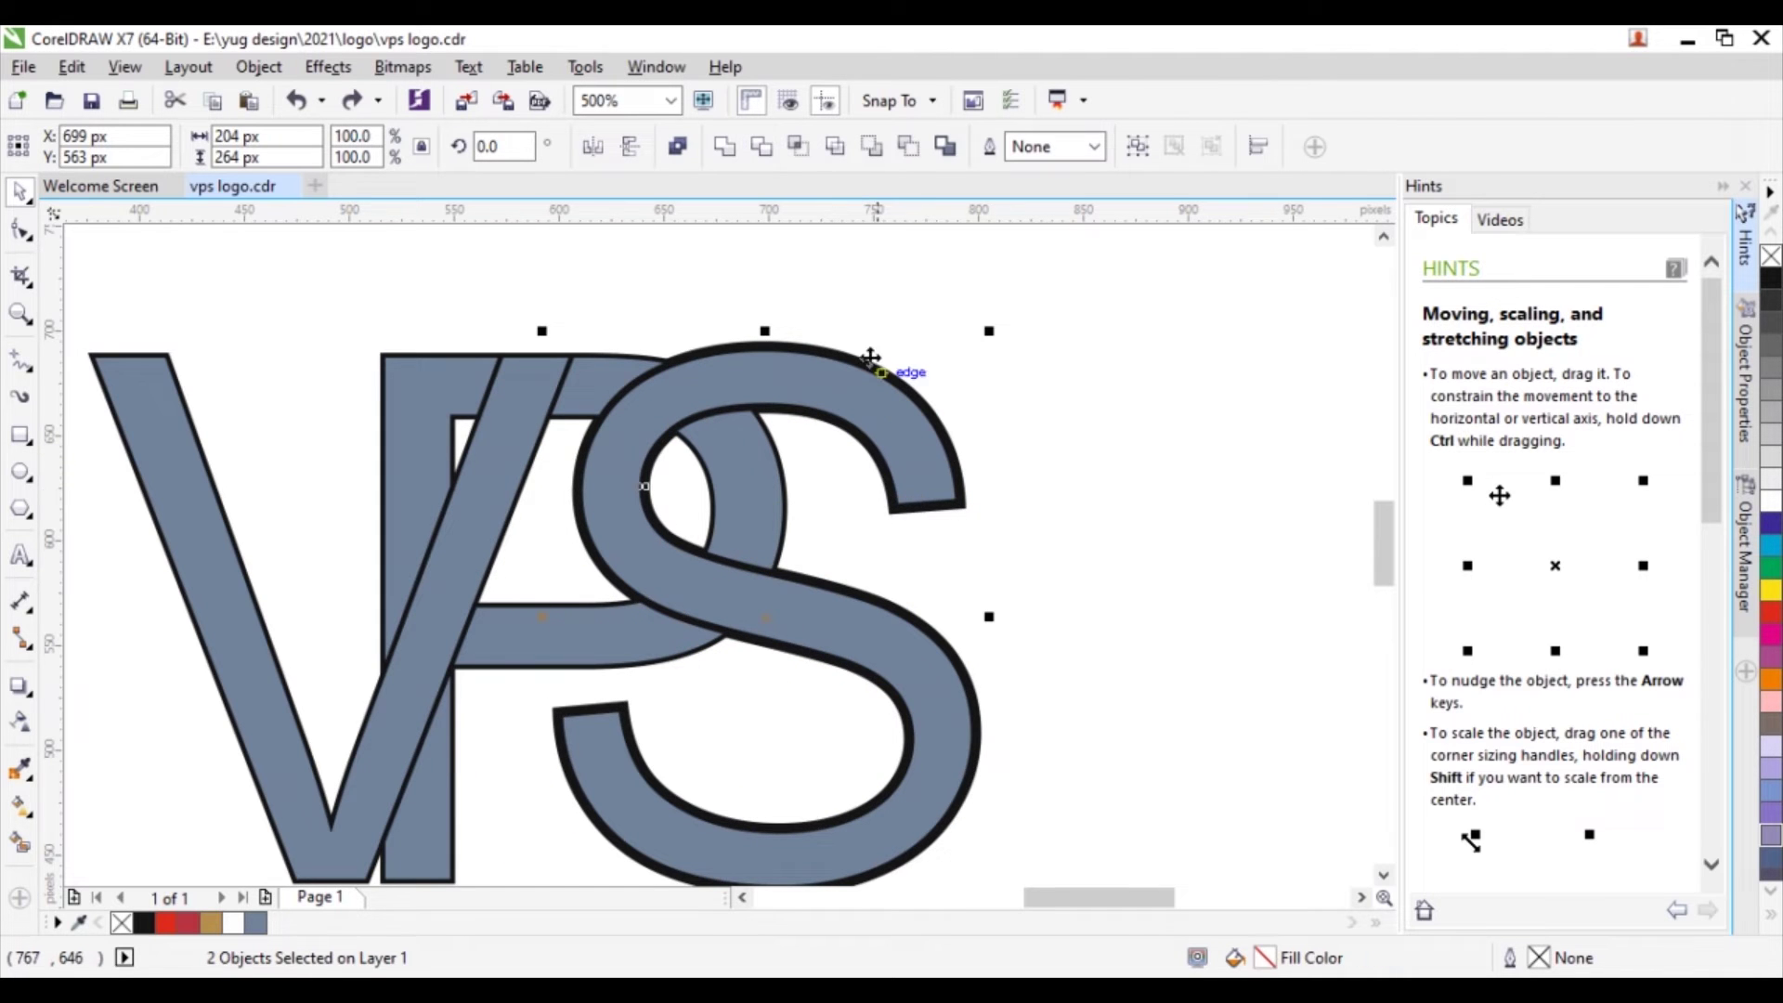
pyautogui.click(764, 149)
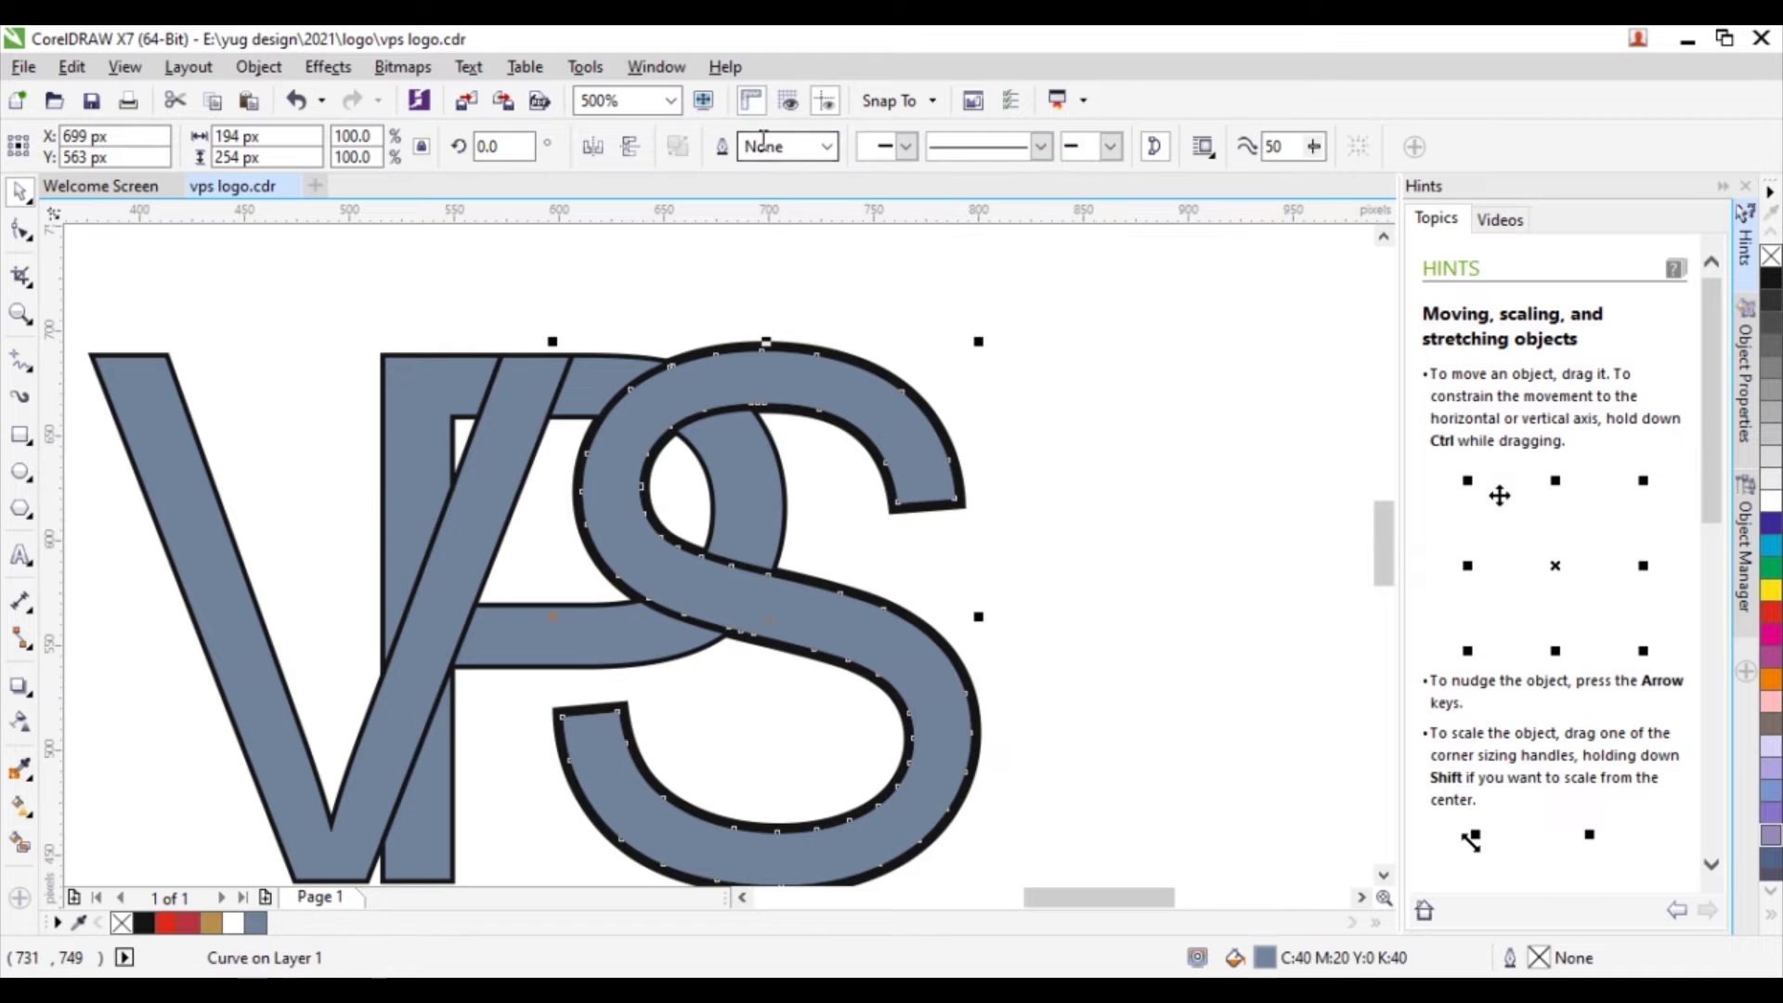
# Step: Delete the separated S outline object, leaving the S plain grey-blue
pyautogui.click(1019, 397)
pyautogui.click(901, 409)
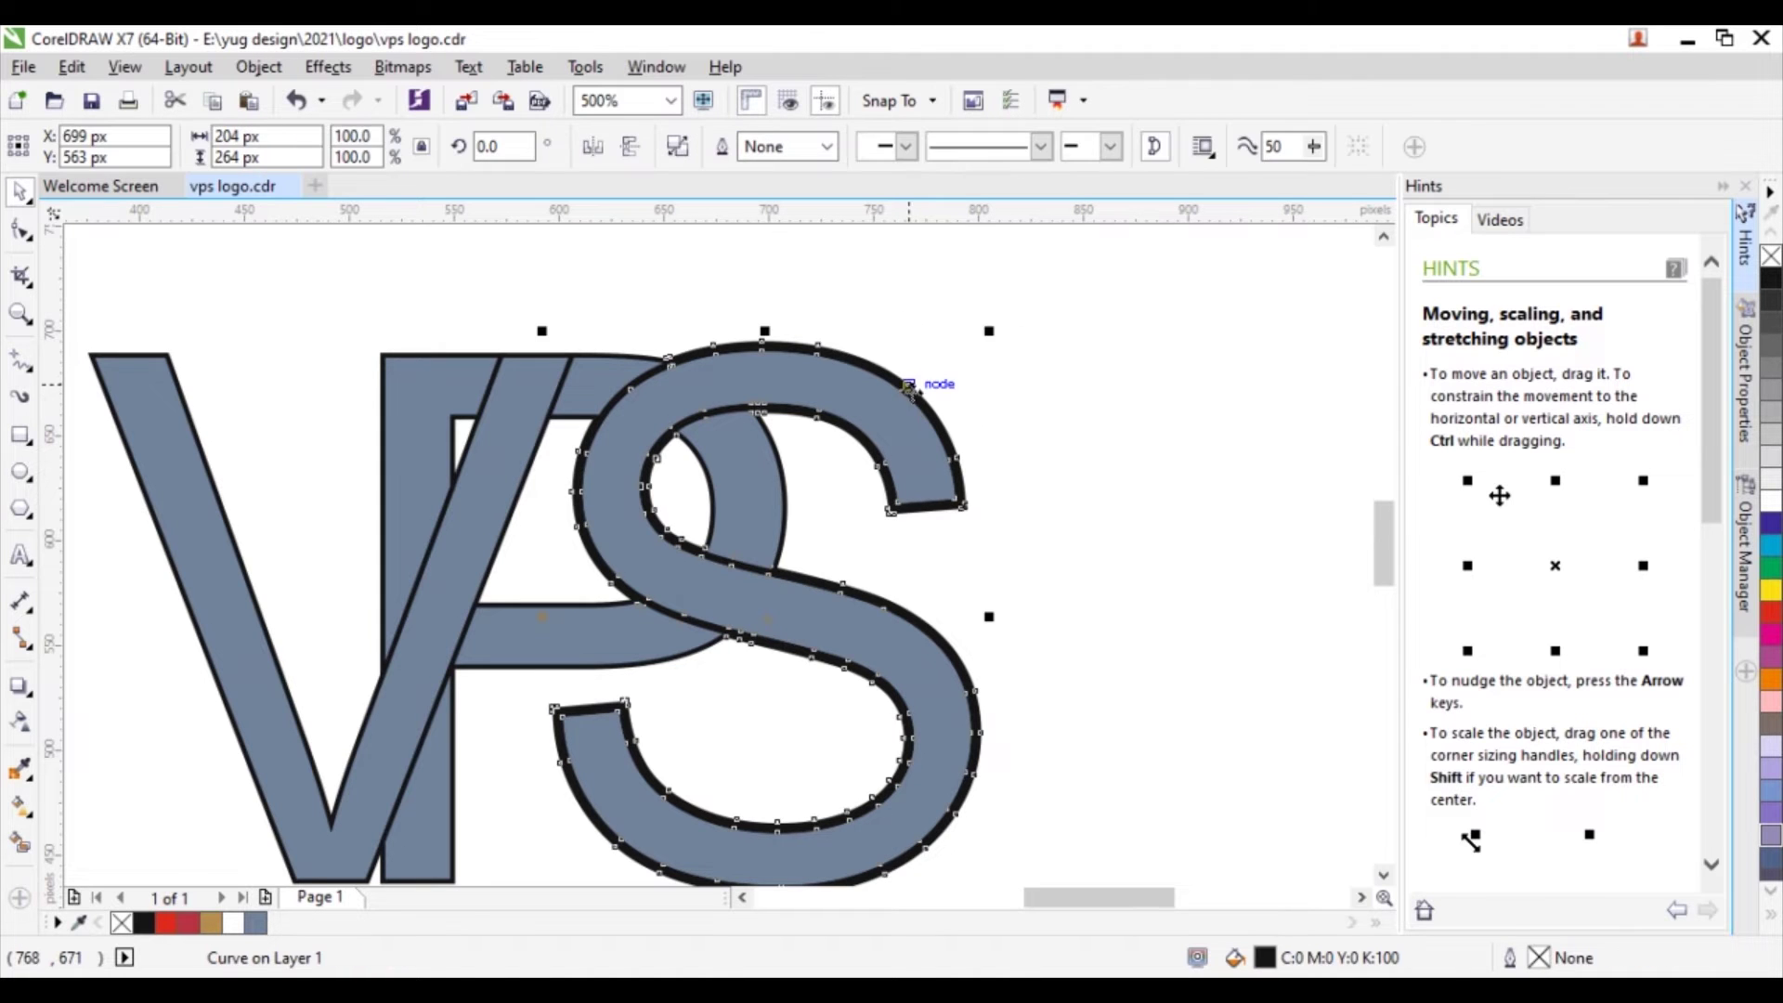
pyautogui.press('Delete')
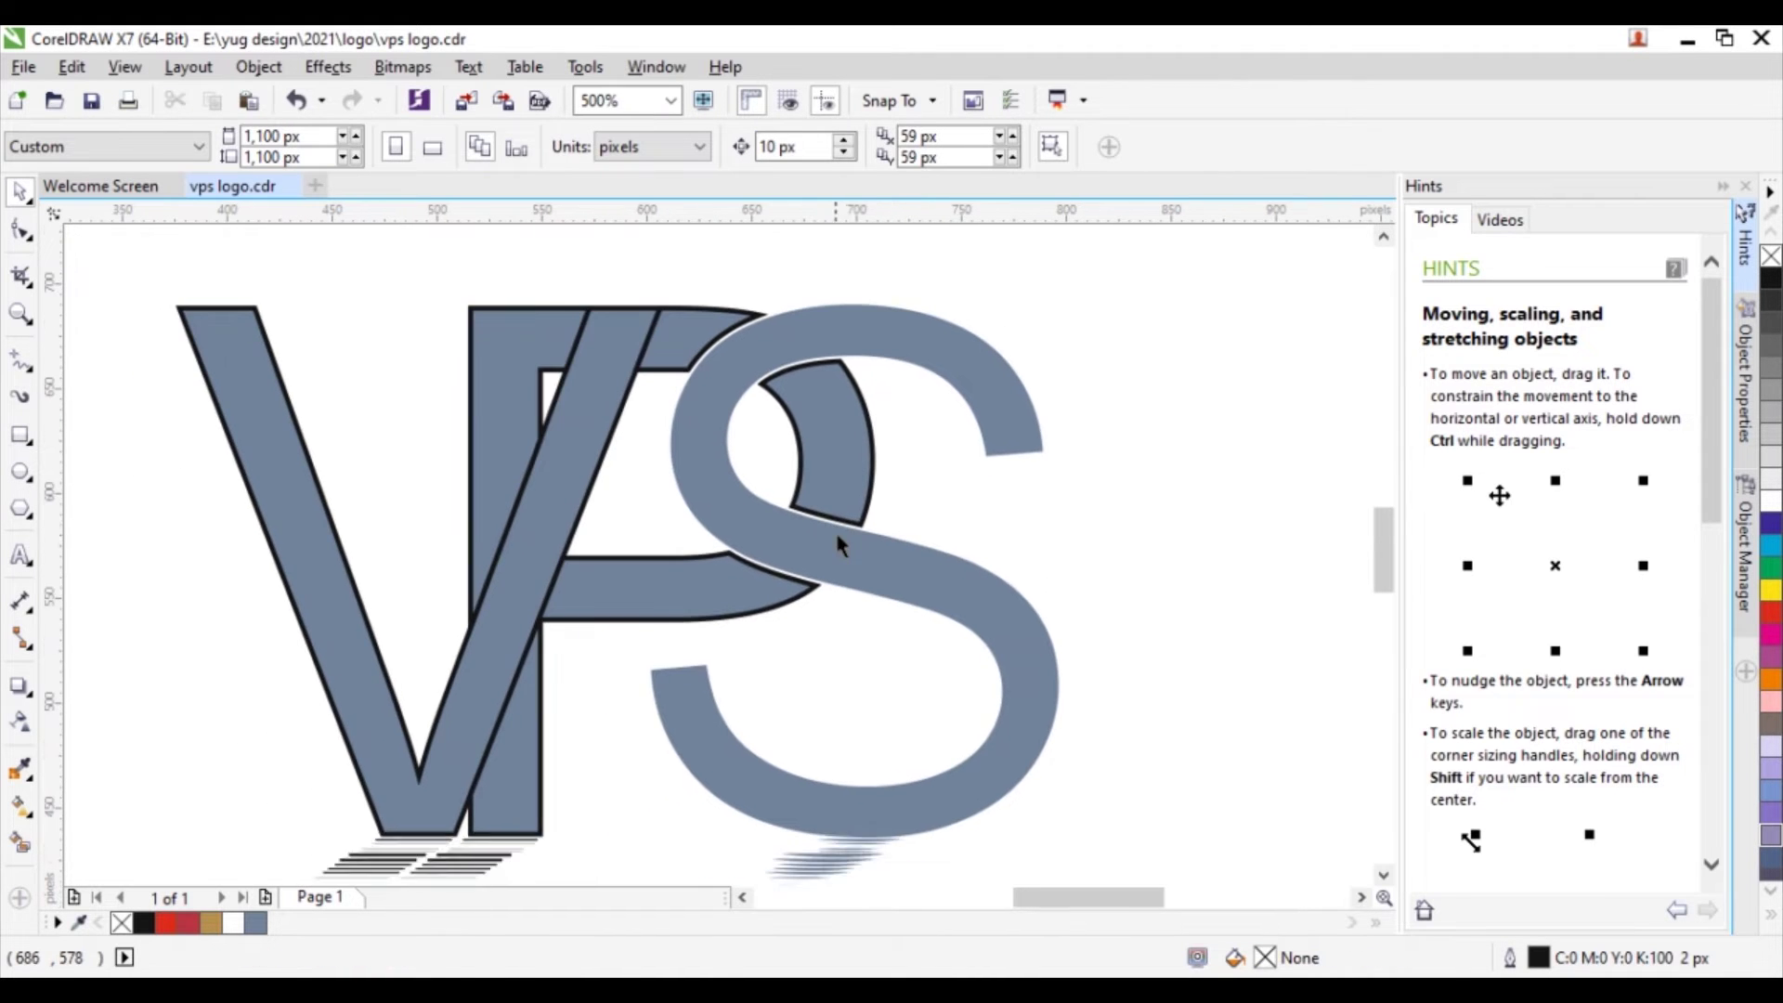
pyautogui.click(833, 415)
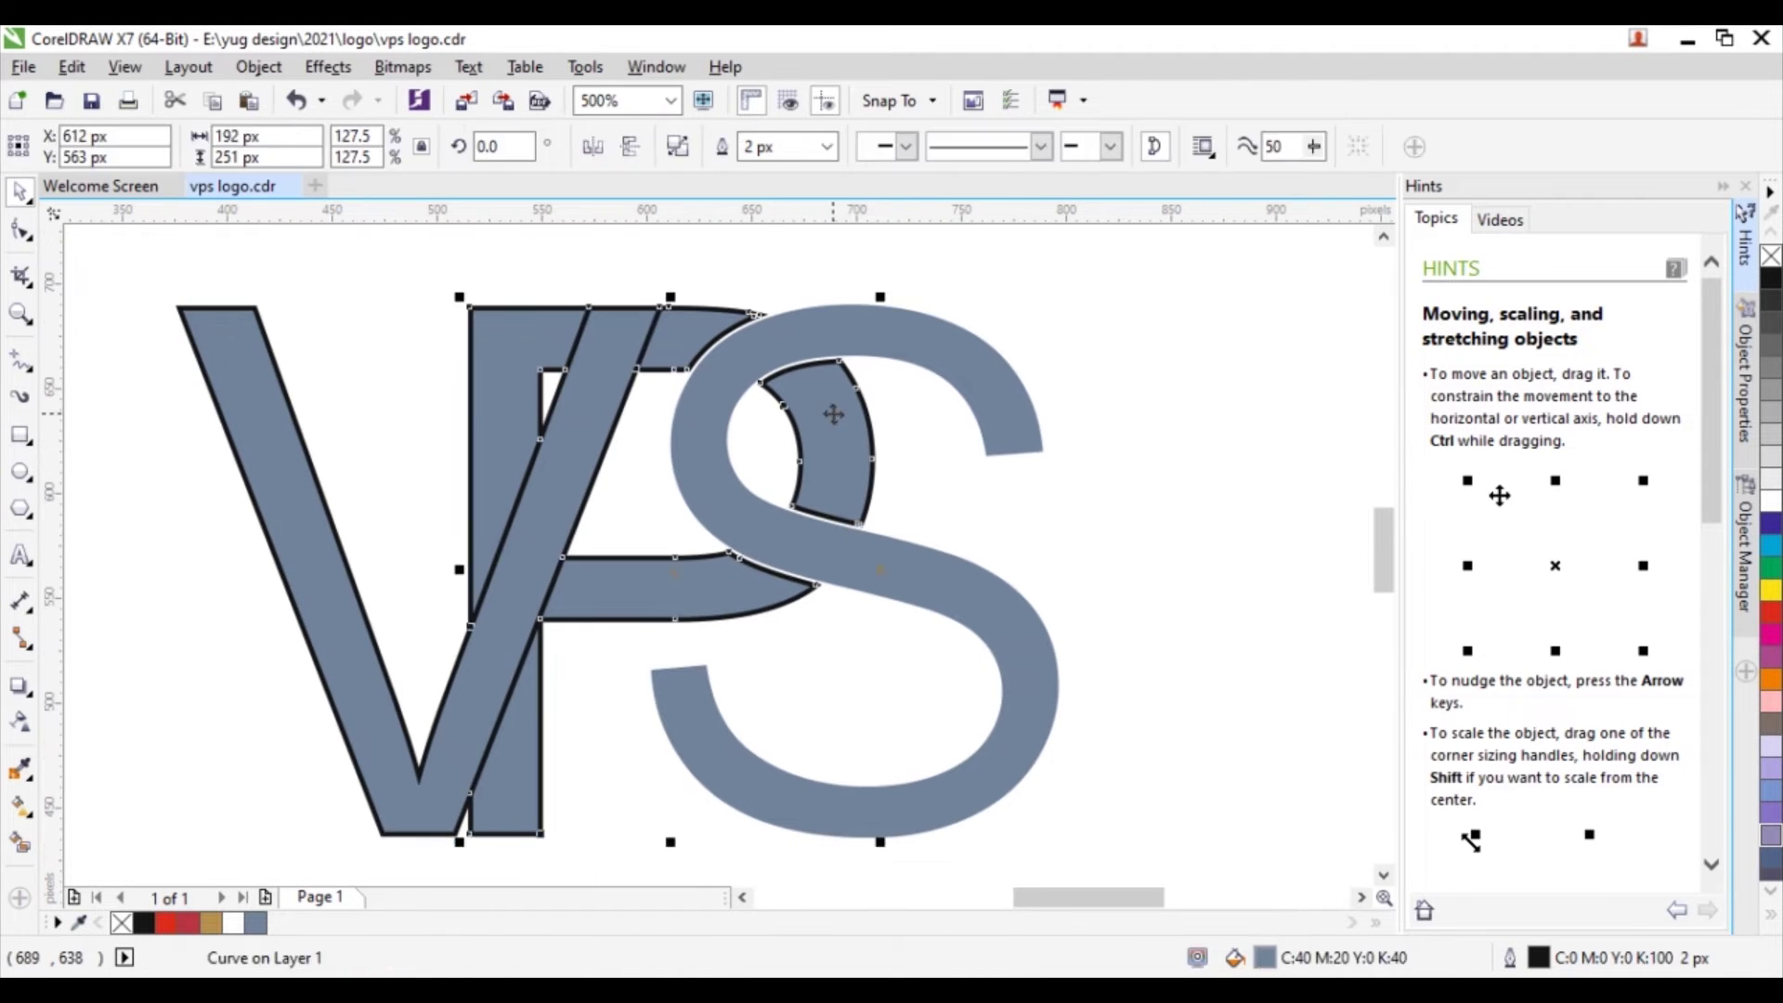
# Step: Remove the P's black outline and give the V a 5 px outline
pyautogui.rightClick(122, 923)
pyautogui.click(255, 698)
pyautogui.click(334, 601)
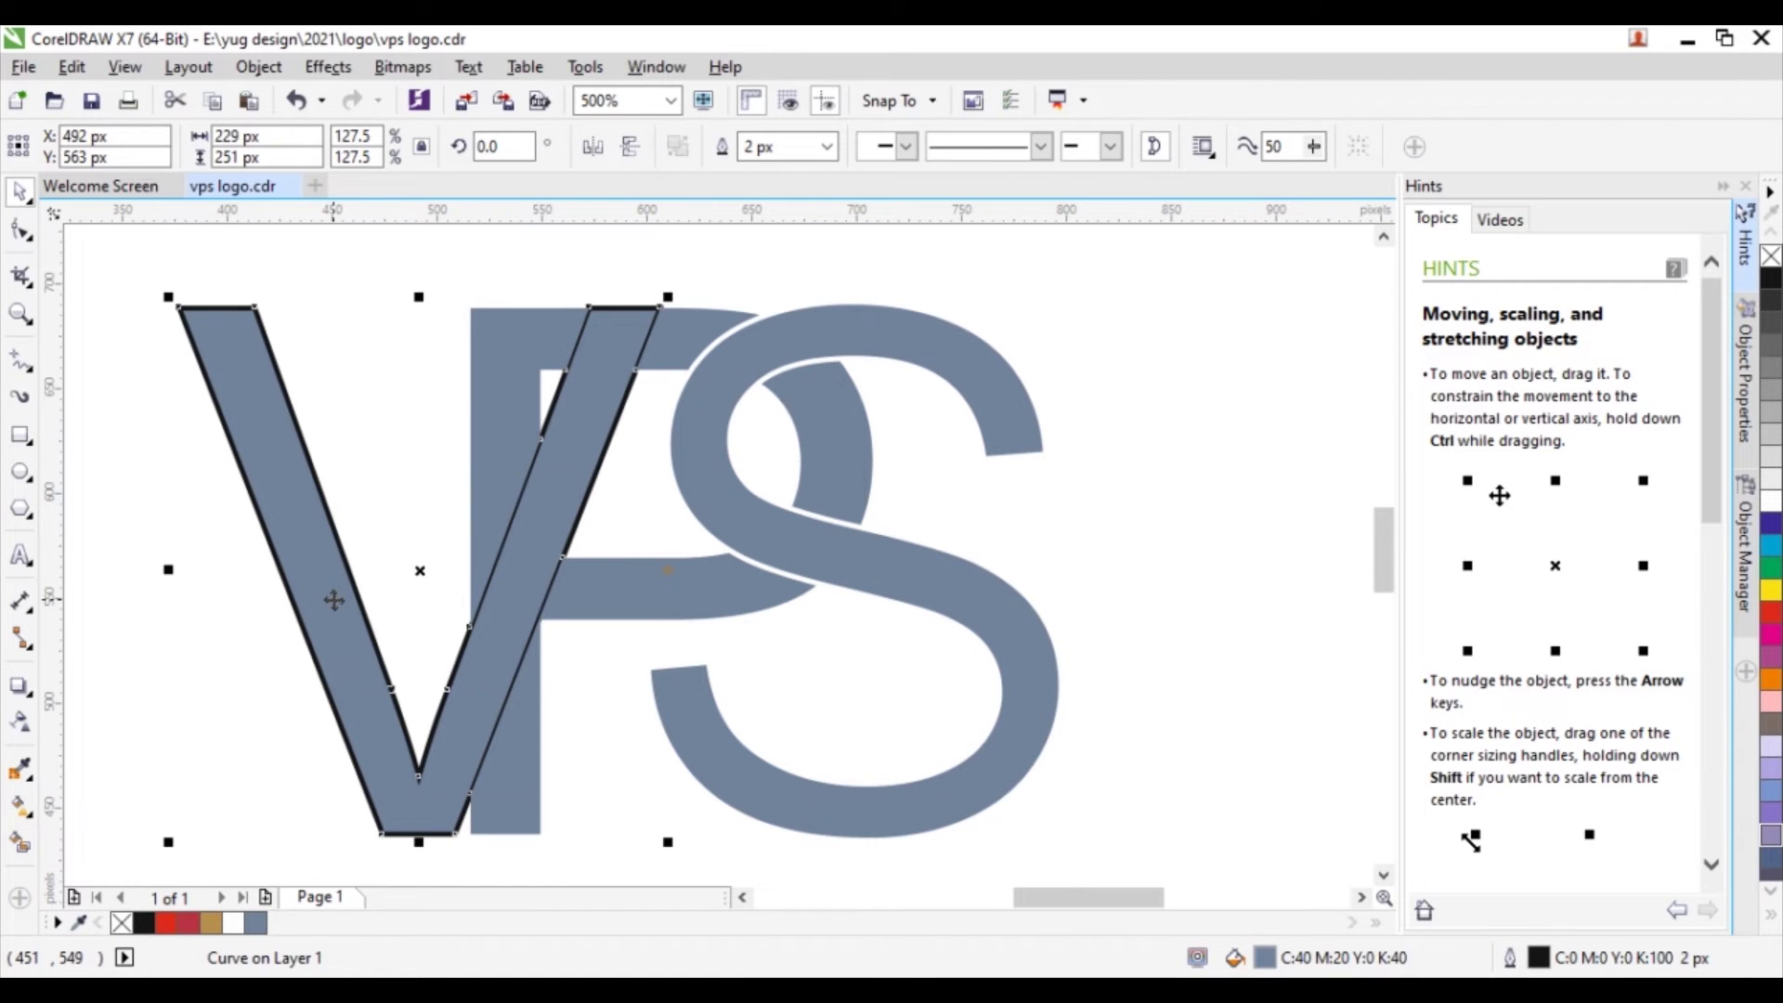
pyautogui.click(826, 146)
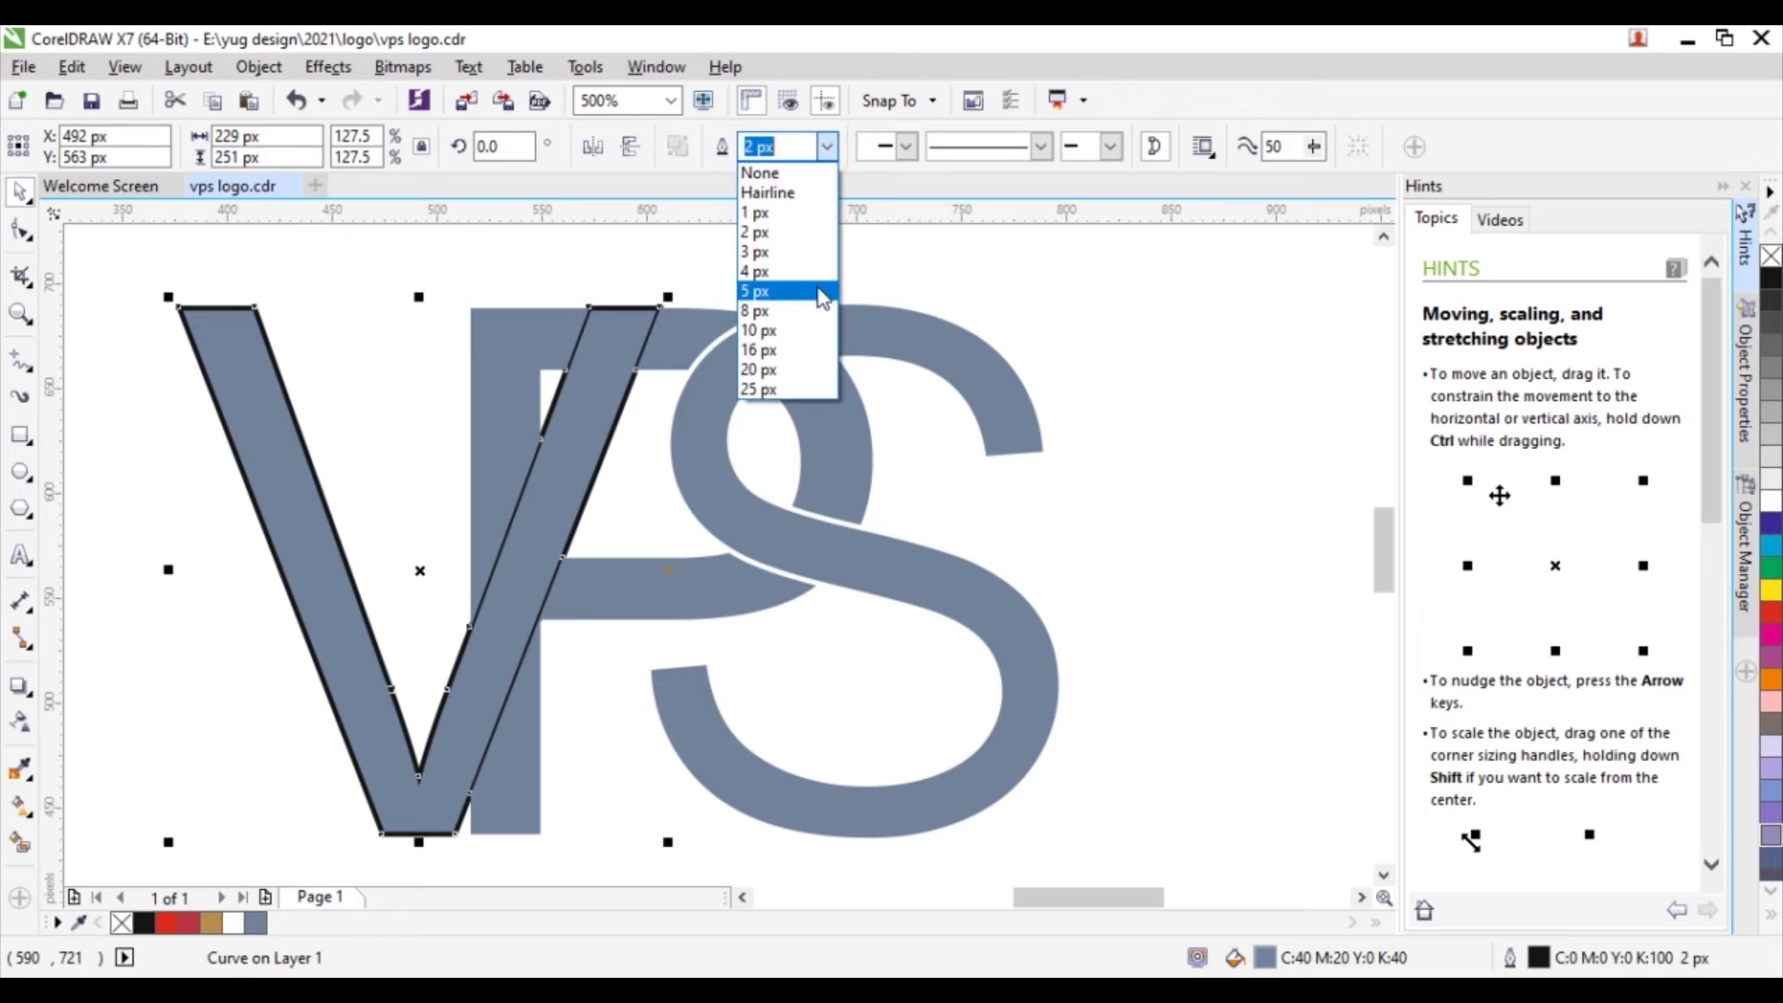
pyautogui.click(812, 292)
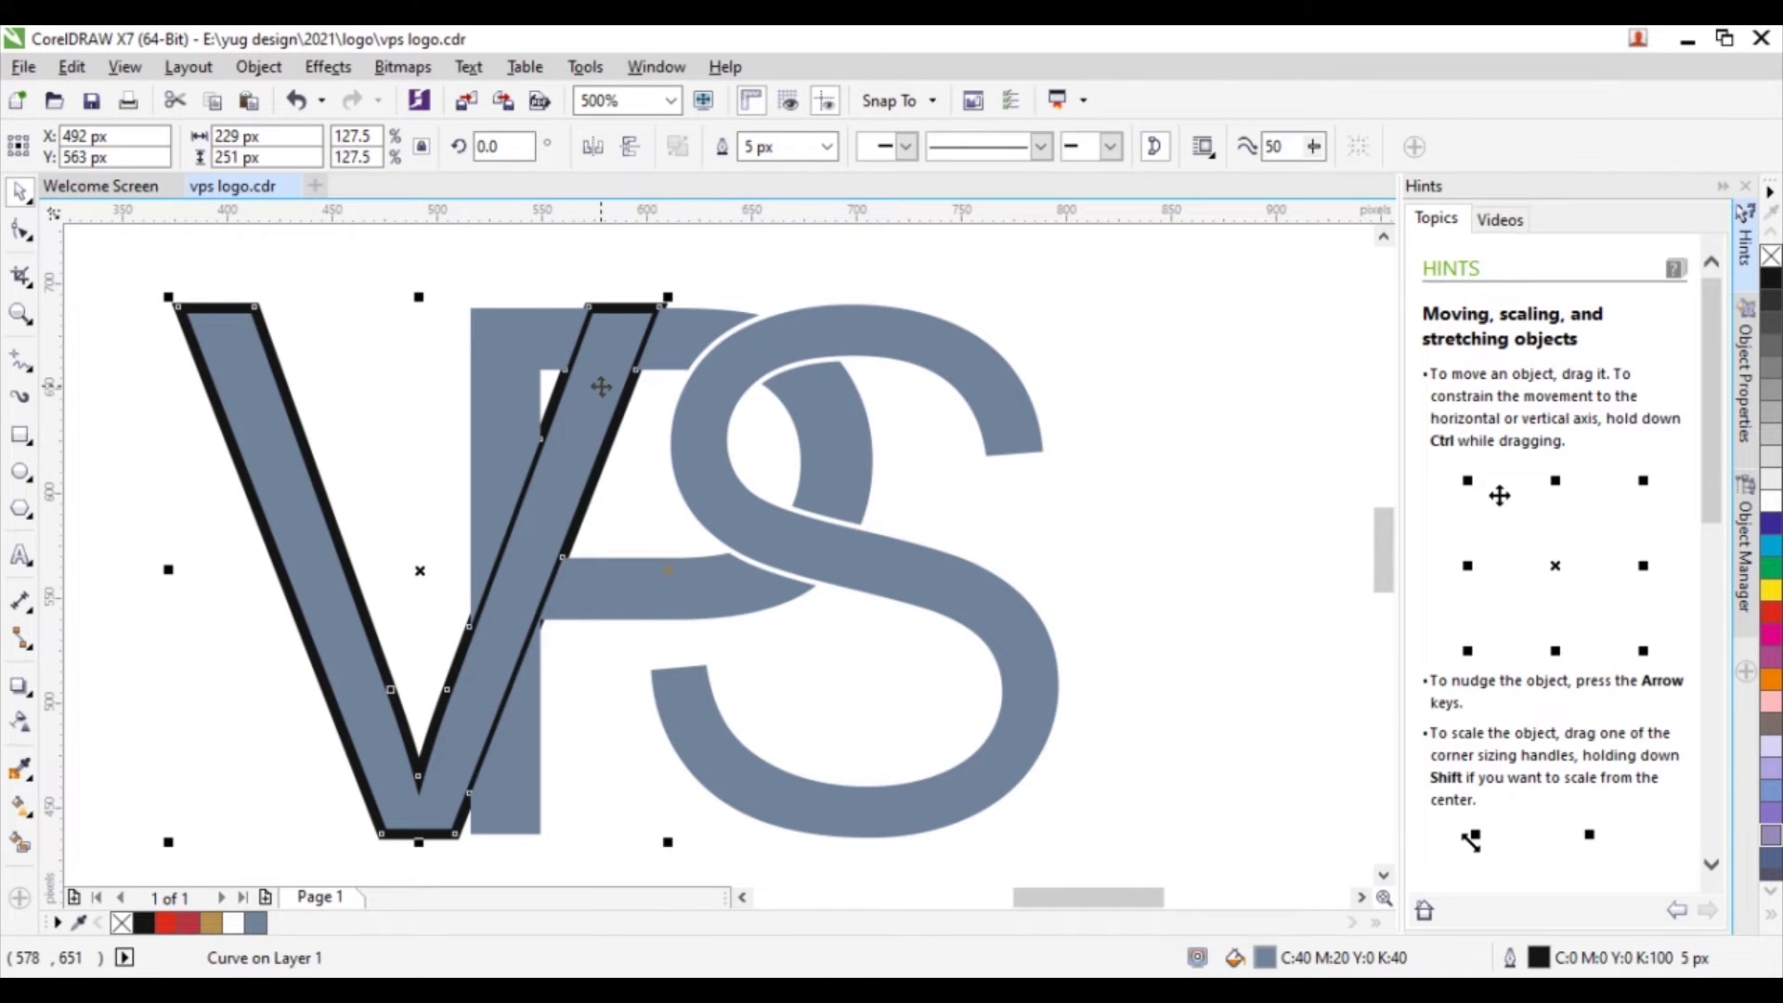
pyautogui.hotkey('ctrl', 'x')
pyautogui.hotkey('ctrl', 'v')
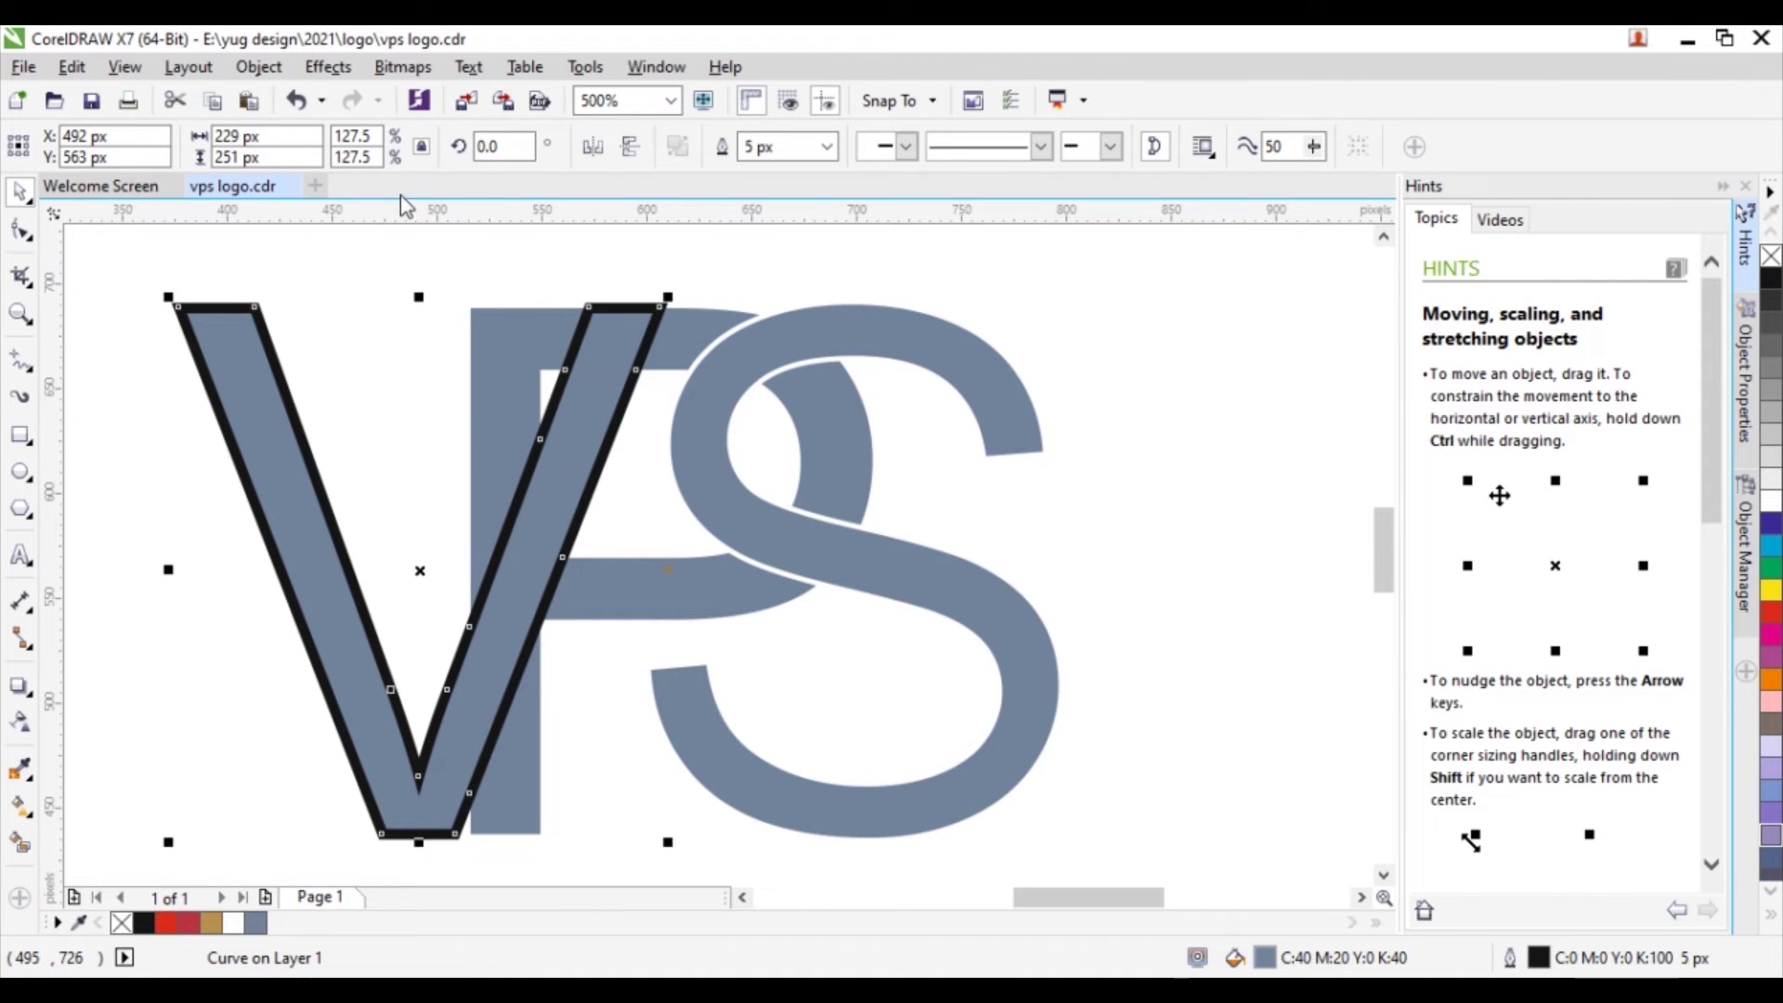
# Step: Convert the V outline to an object and trim a gap into the P with it
pyautogui.click(258, 66)
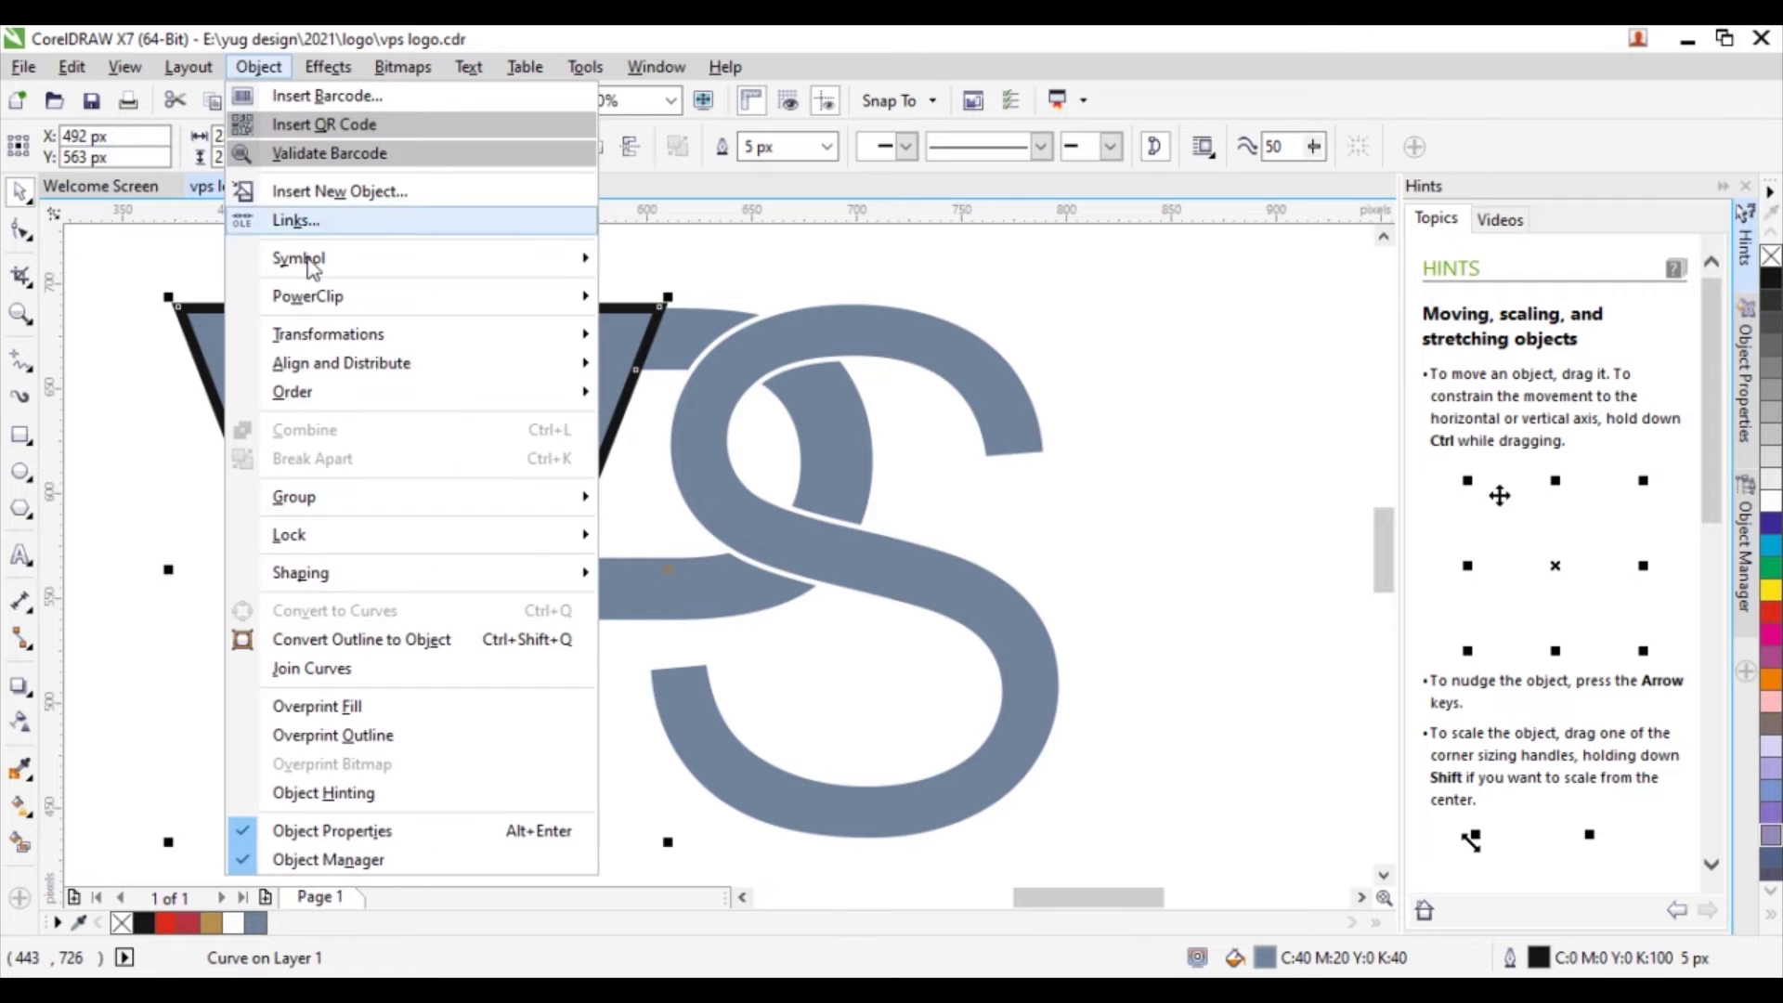
pyautogui.click(390, 641)
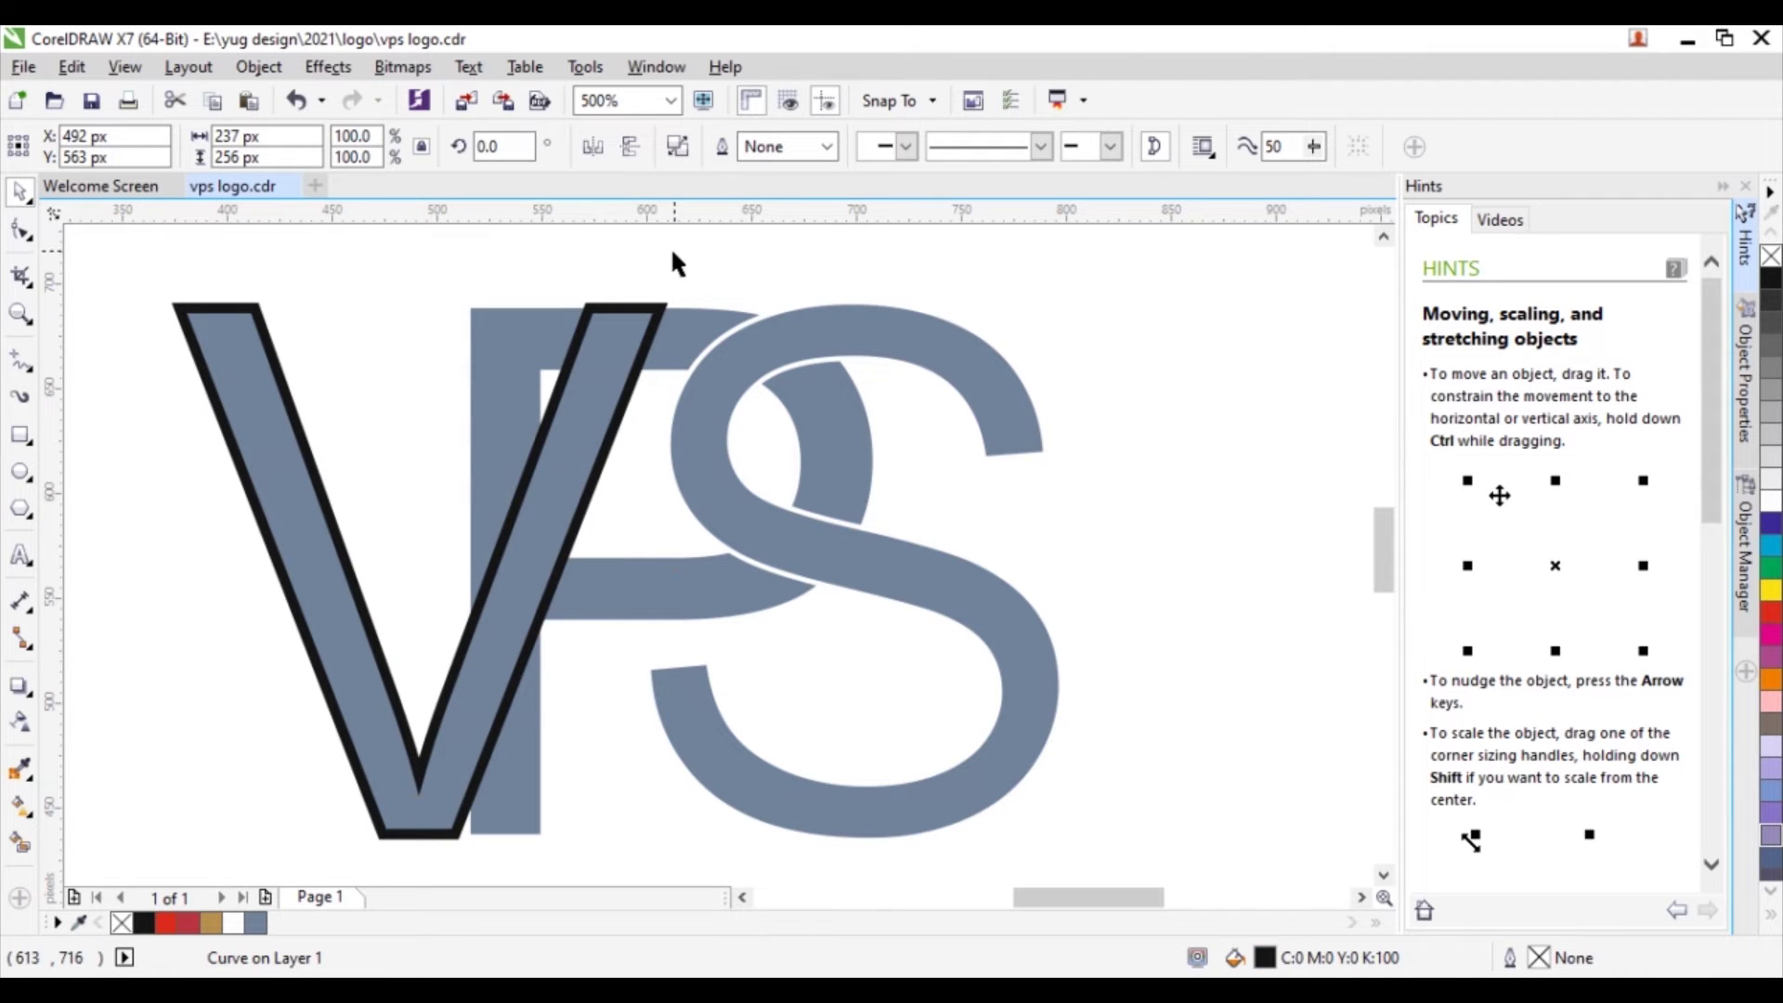
pyautogui.click(674, 253)
pyautogui.click(600, 315)
pyautogui.keyDown('shift'); pyautogui.click(591, 359); pyautogui.keyUp('shift')
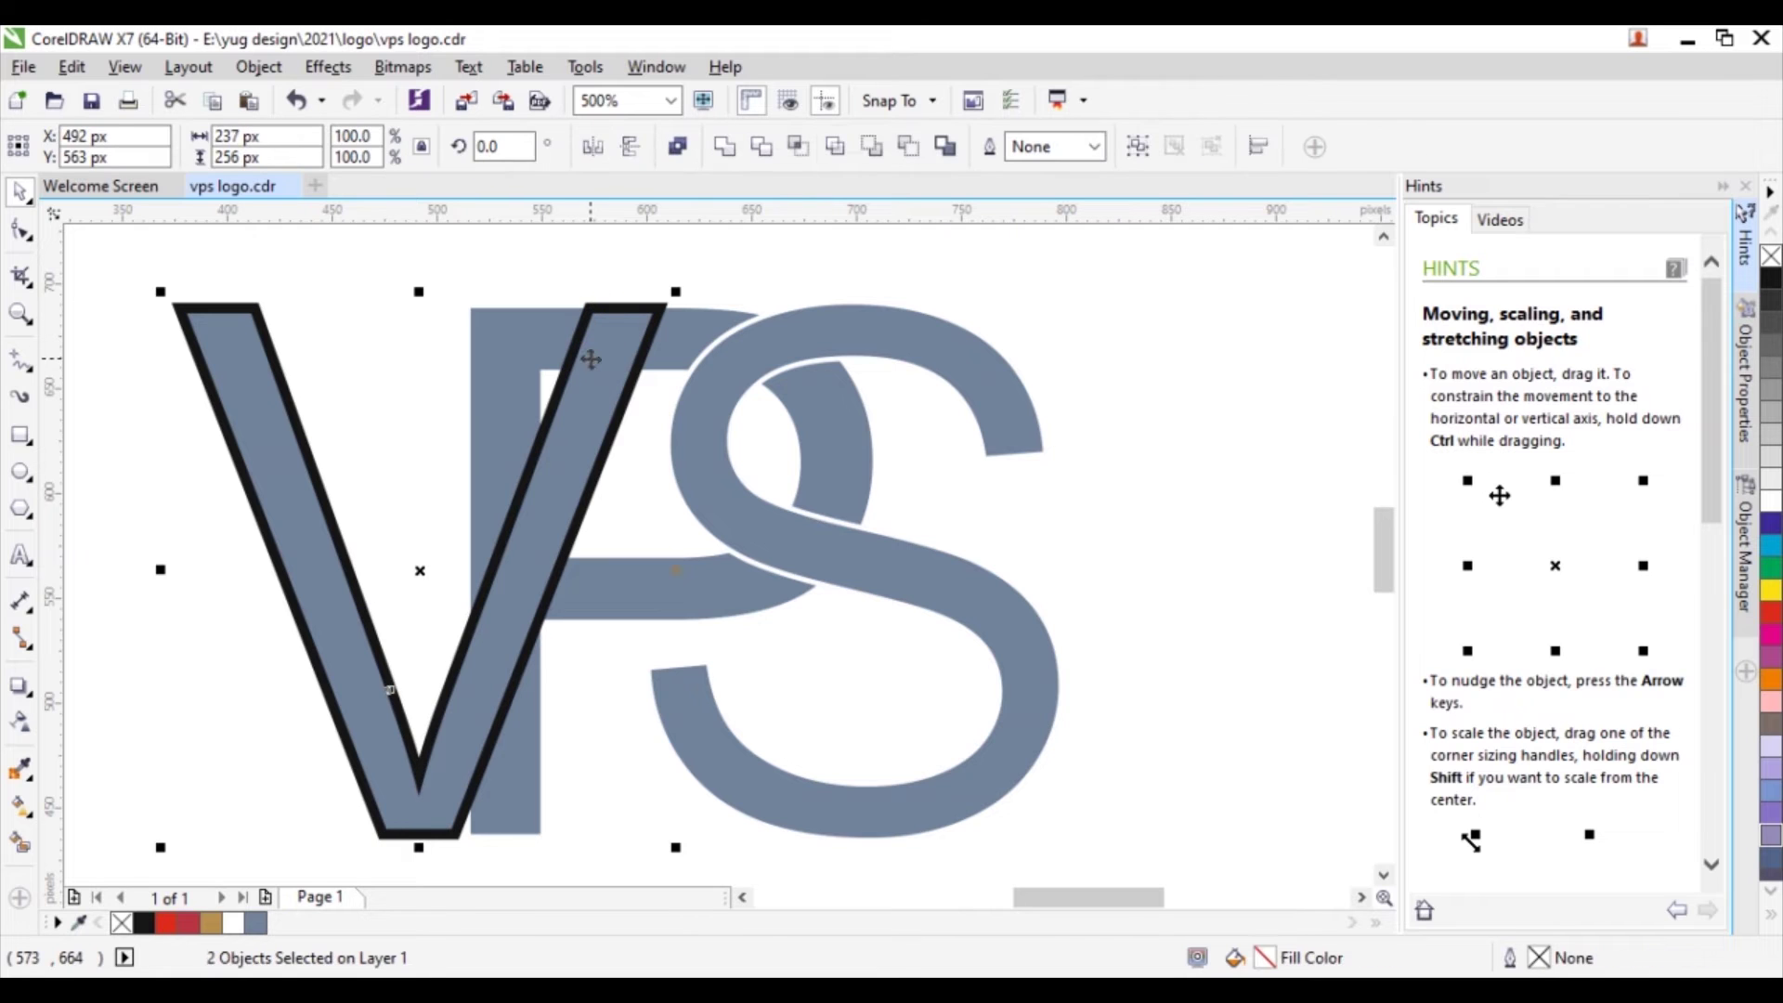
pyautogui.click(762, 156)
# Step: Delete the leftover black V outline object
pyautogui.click(690, 295)
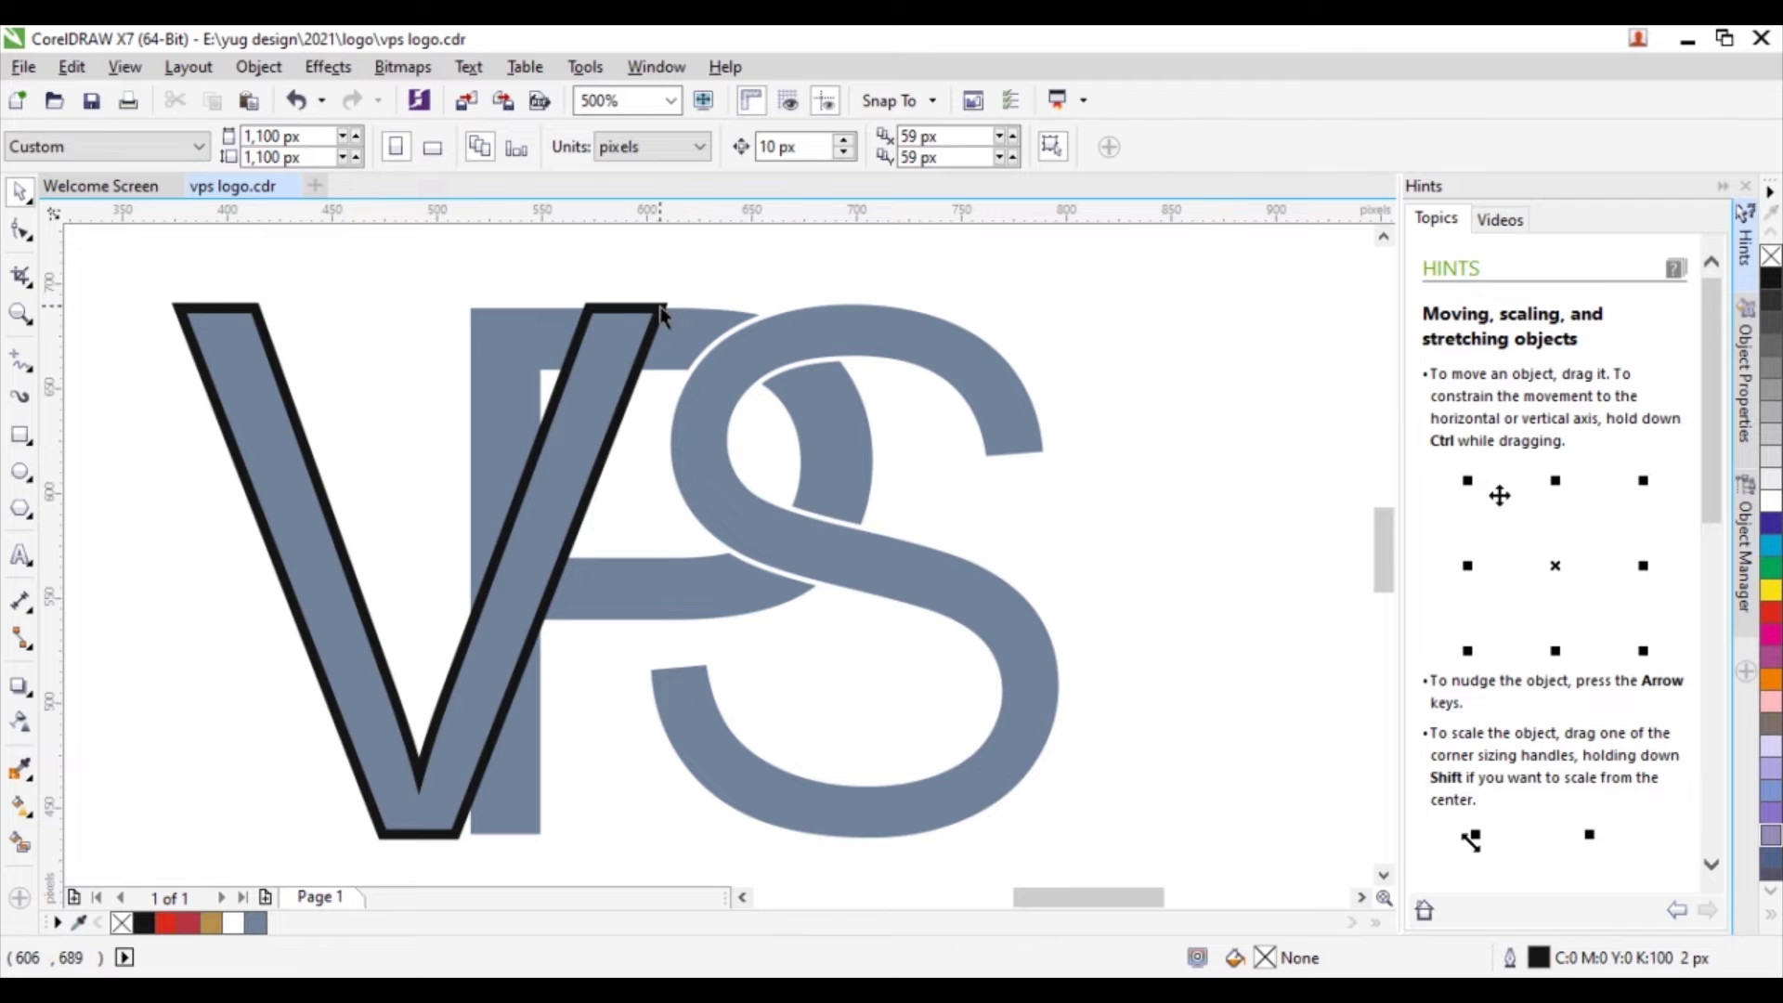
pyautogui.click(663, 309)
pyautogui.press('Delete')
pyautogui.scroll(-2, 683, 280)
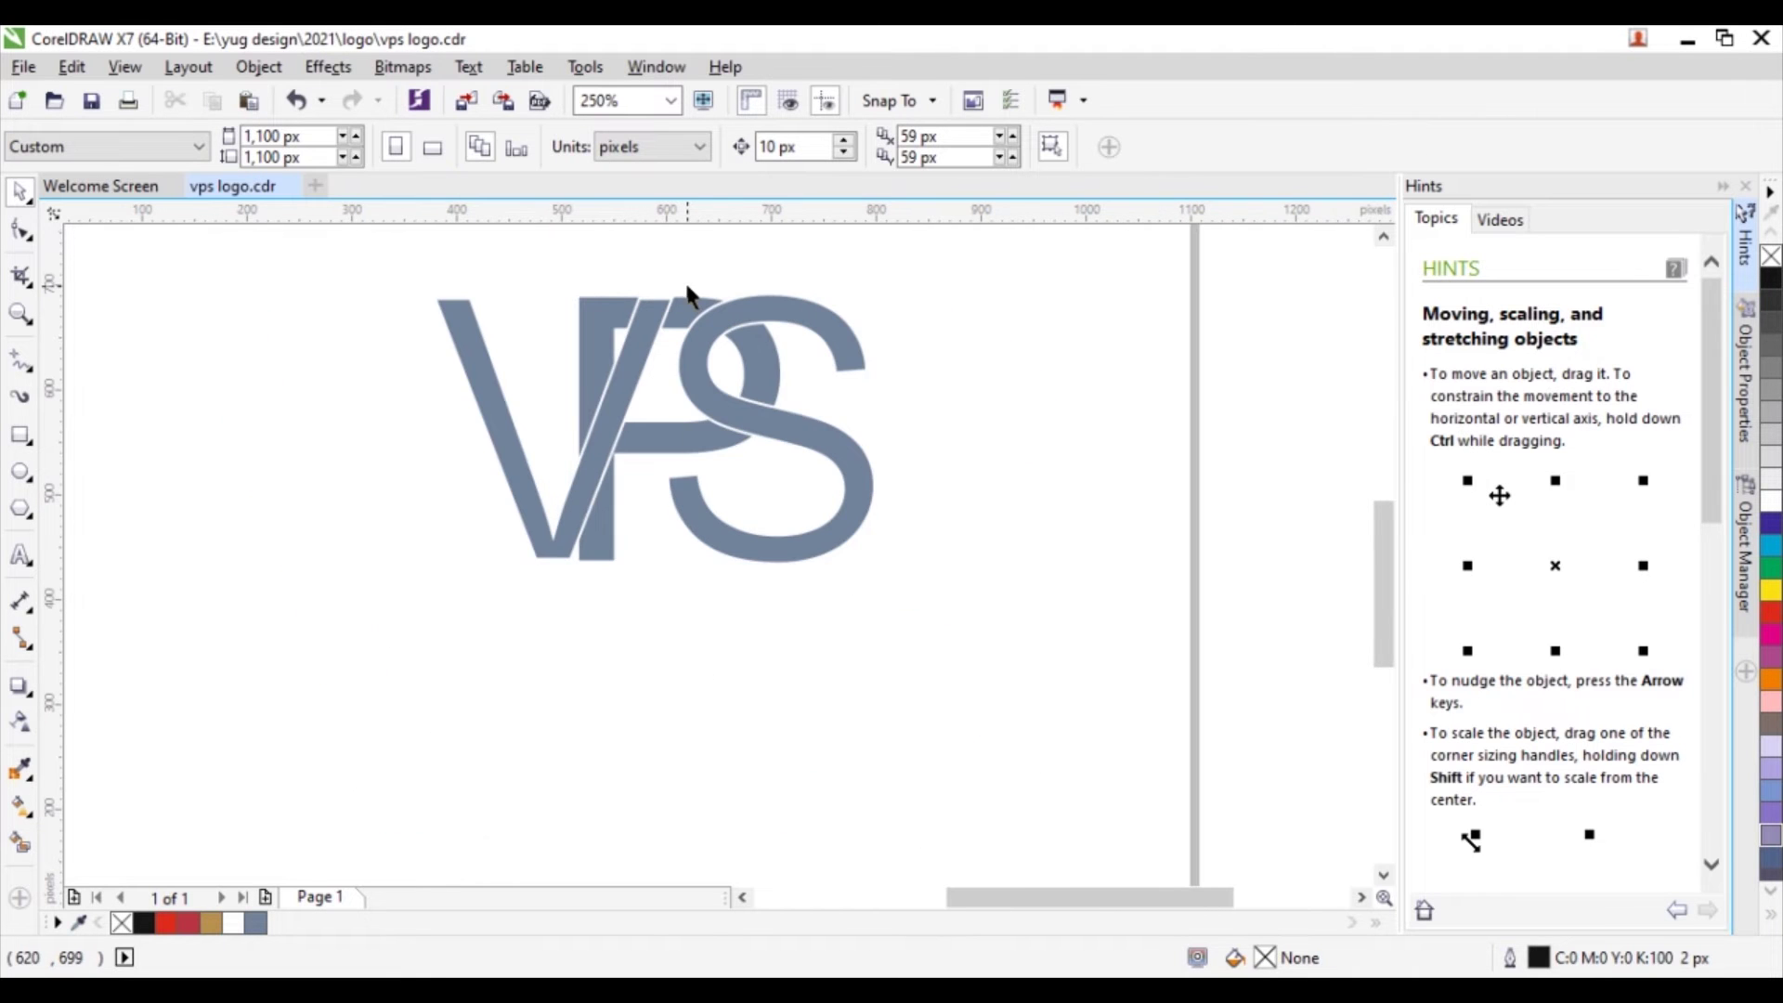
# Step: Colour the V gold and fill the P red
pyautogui.click(502, 487)
pyautogui.click(211, 923)
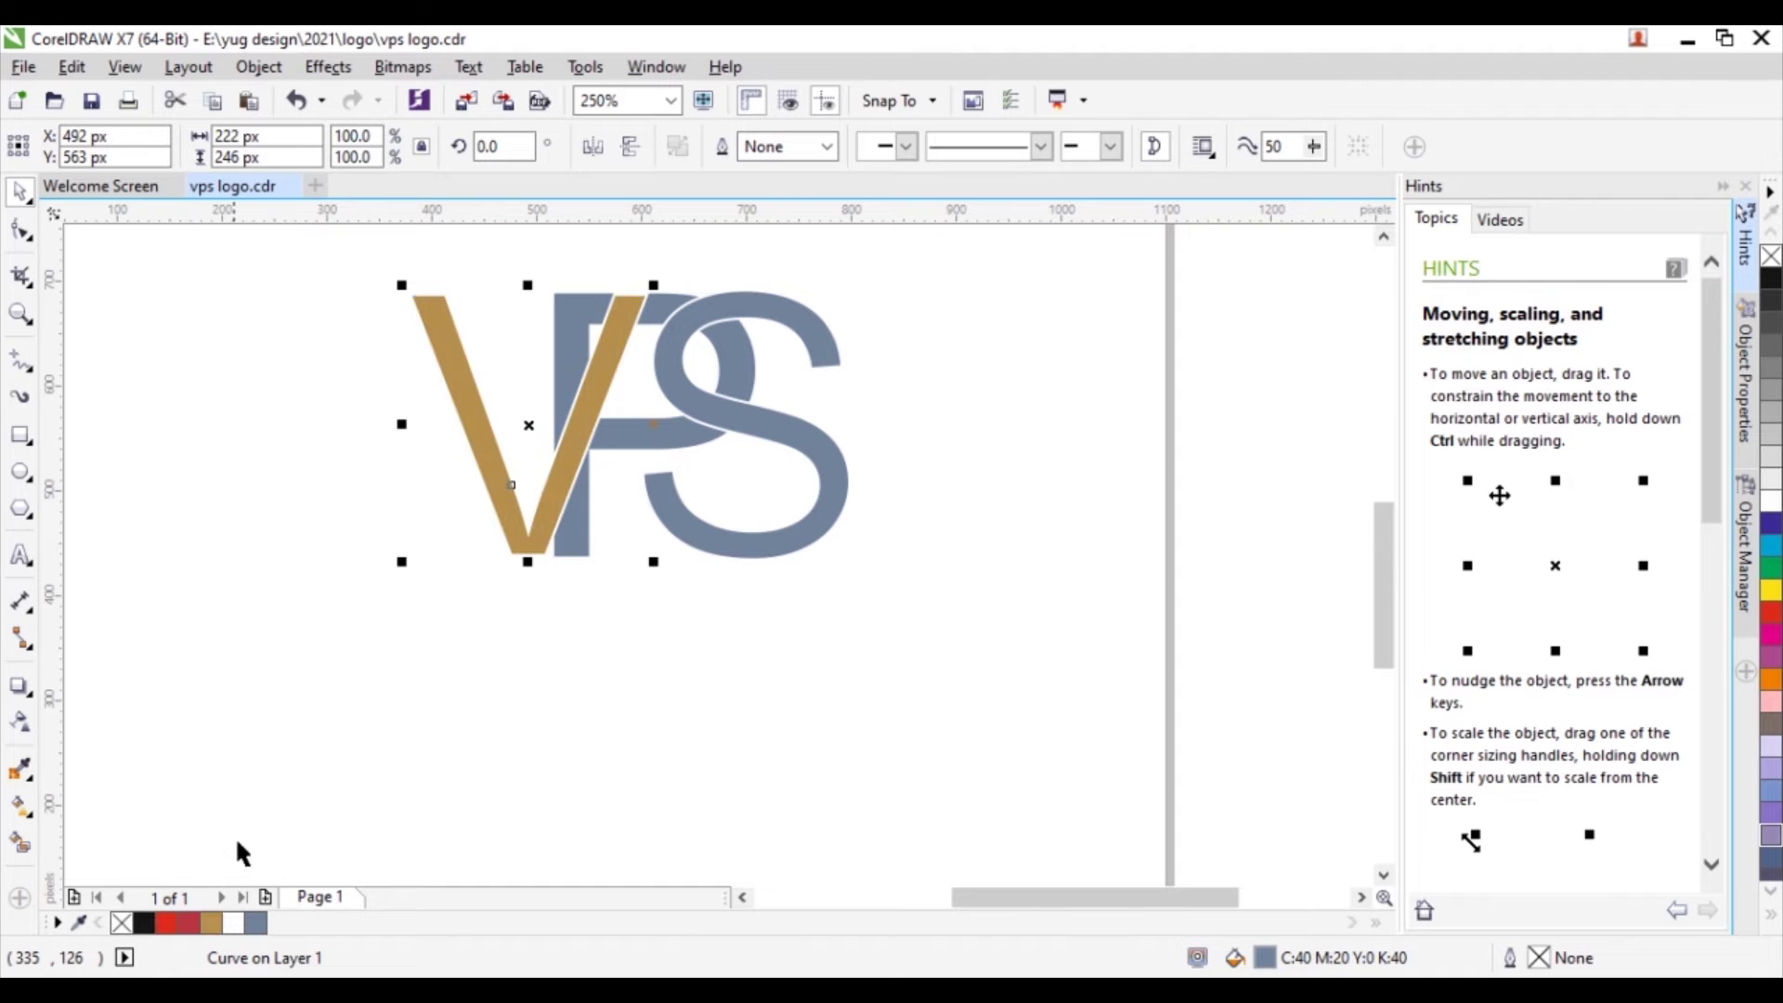
pyautogui.click(446, 570)
pyautogui.click(650, 449)
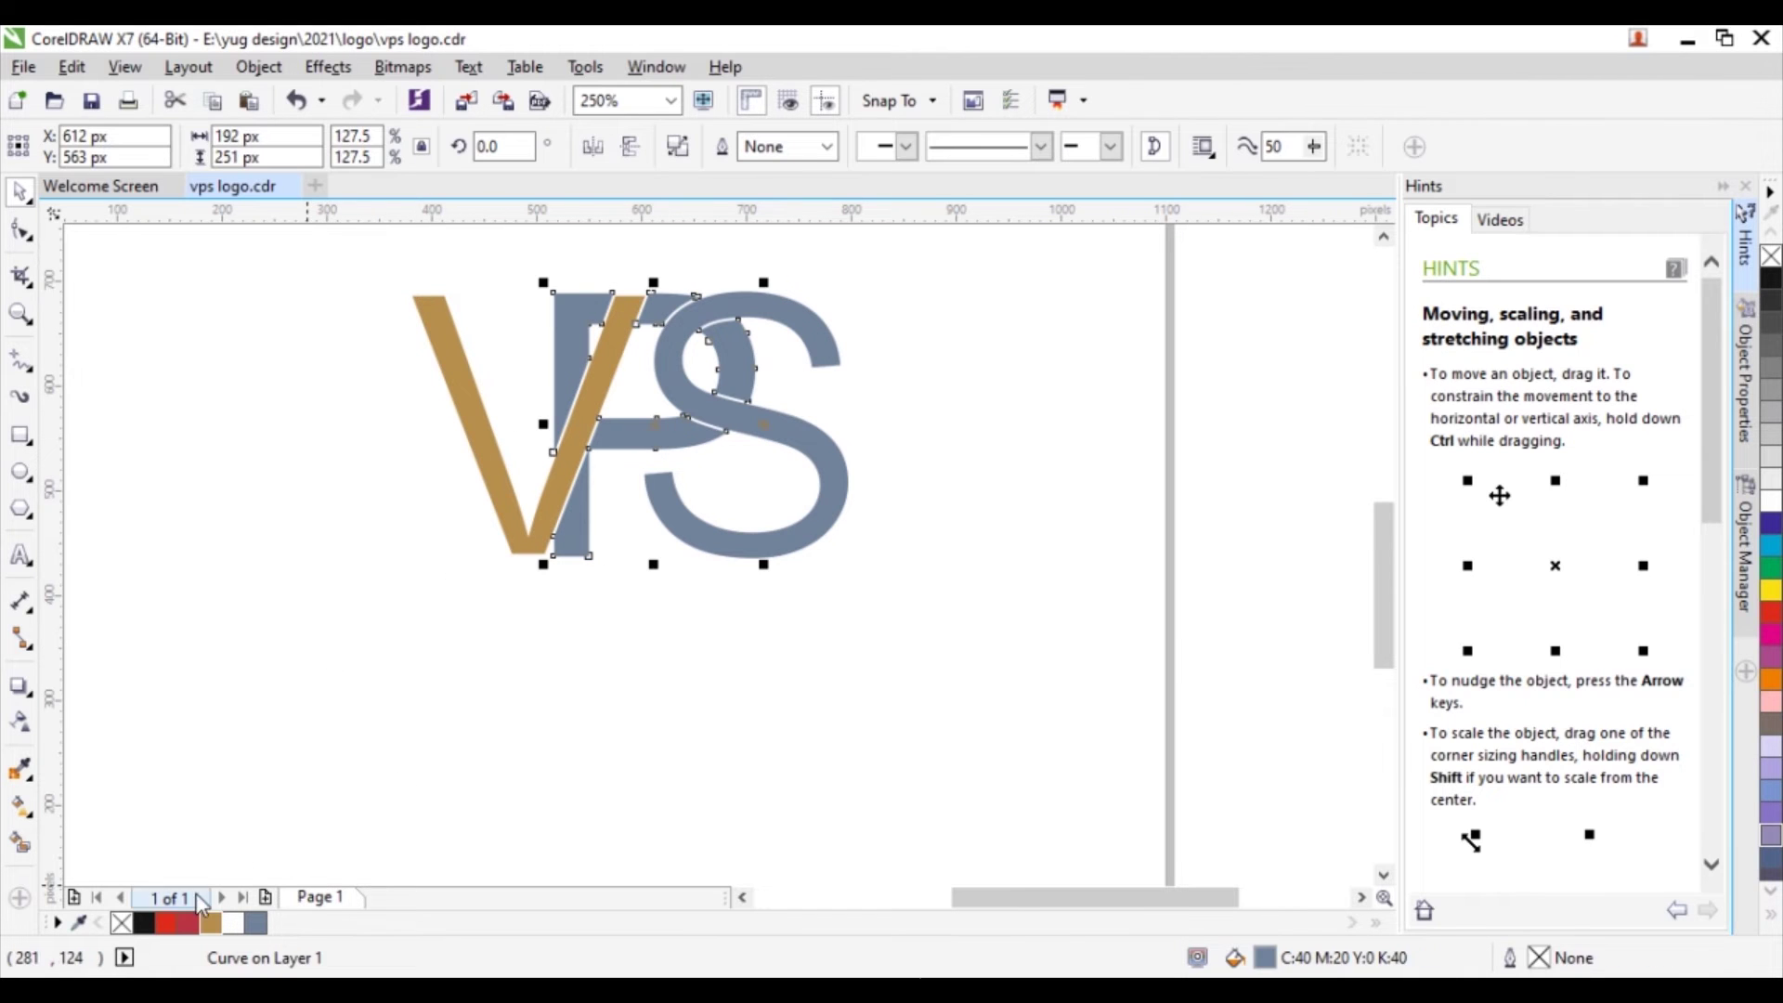
pyautogui.click(168, 923)
pyautogui.click(677, 505)
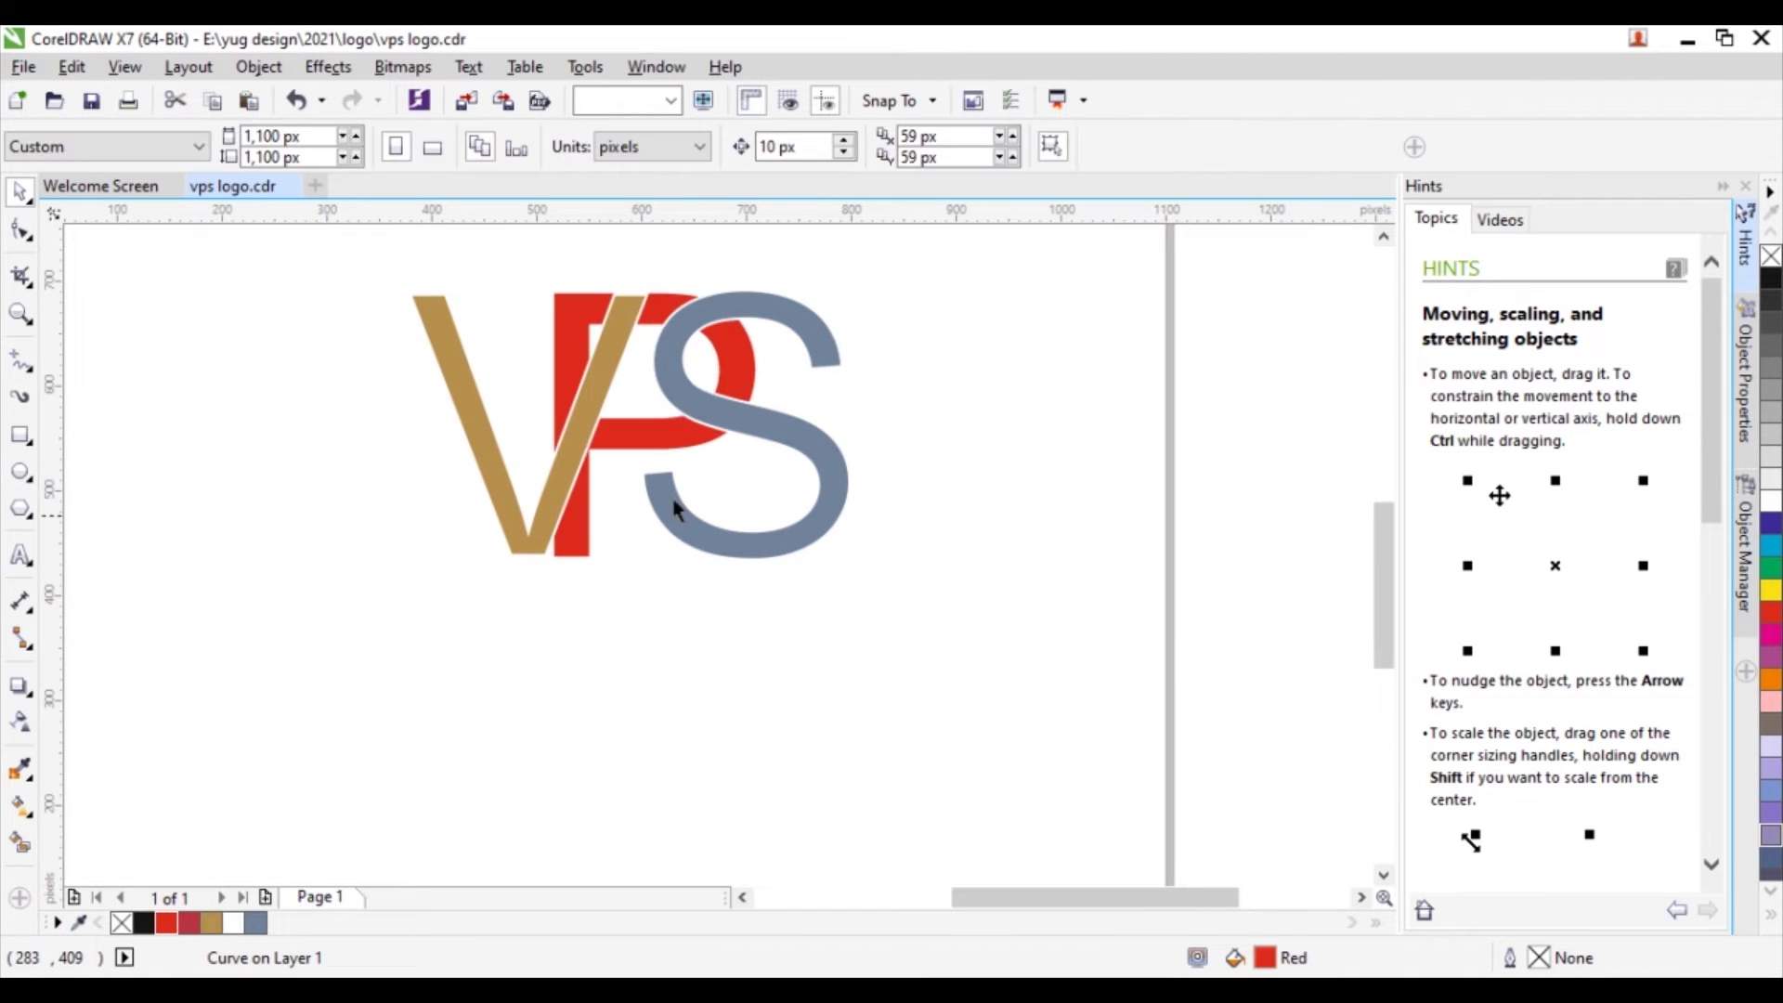
# Step: Colour the S gold to match the V
pyautogui.click(807, 439)
pyautogui.click(214, 922)
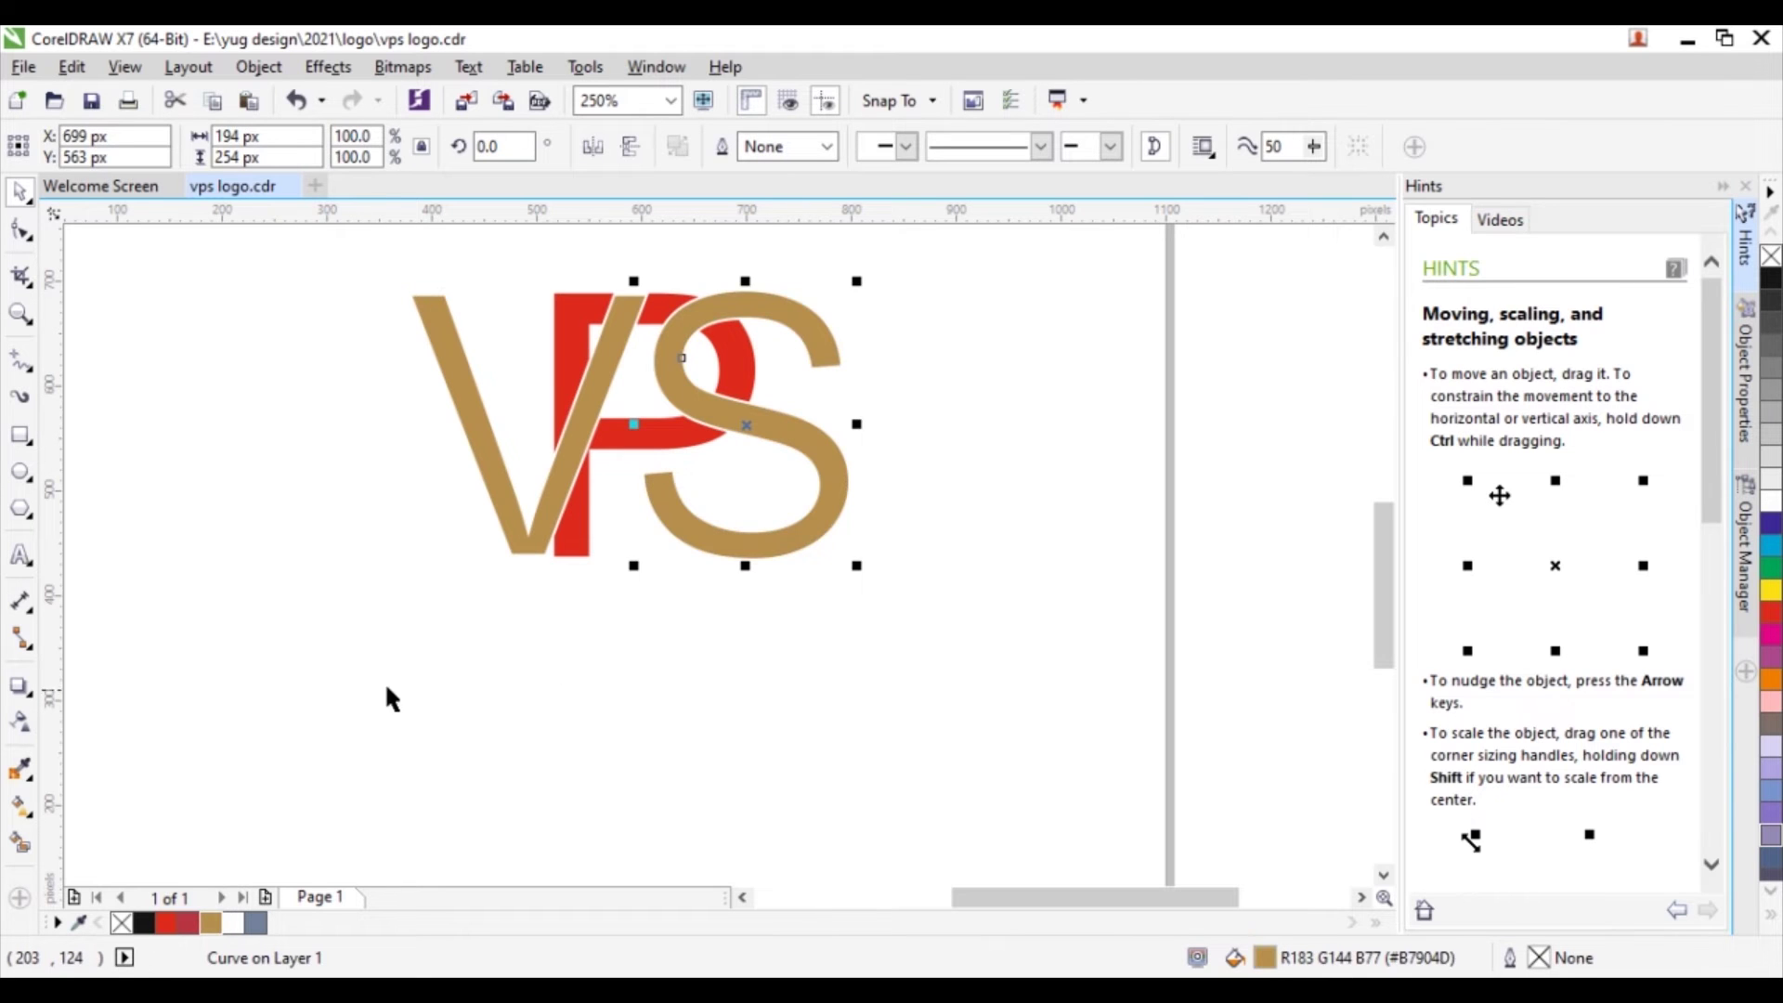
pyautogui.click(386, 692)
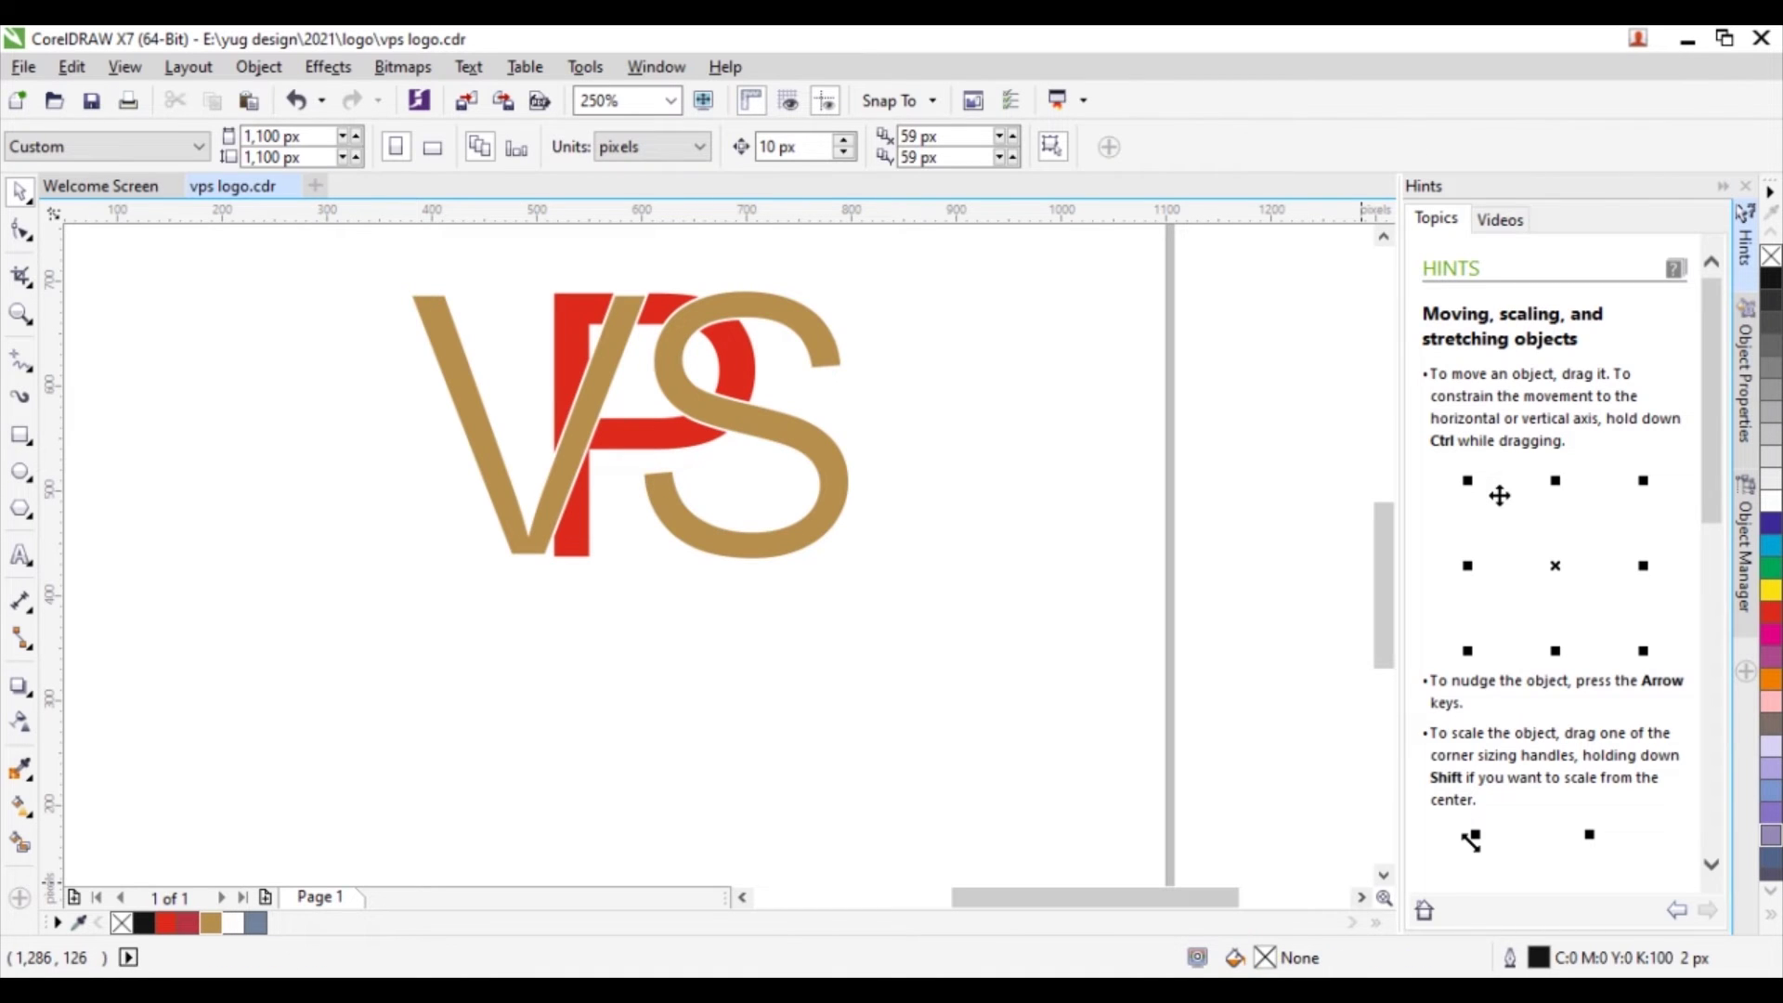
pyautogui.scroll(2, 546, 387)
pyautogui.hscroll(-2, 546, 386)
pyautogui.scroll(1, 548, 385)
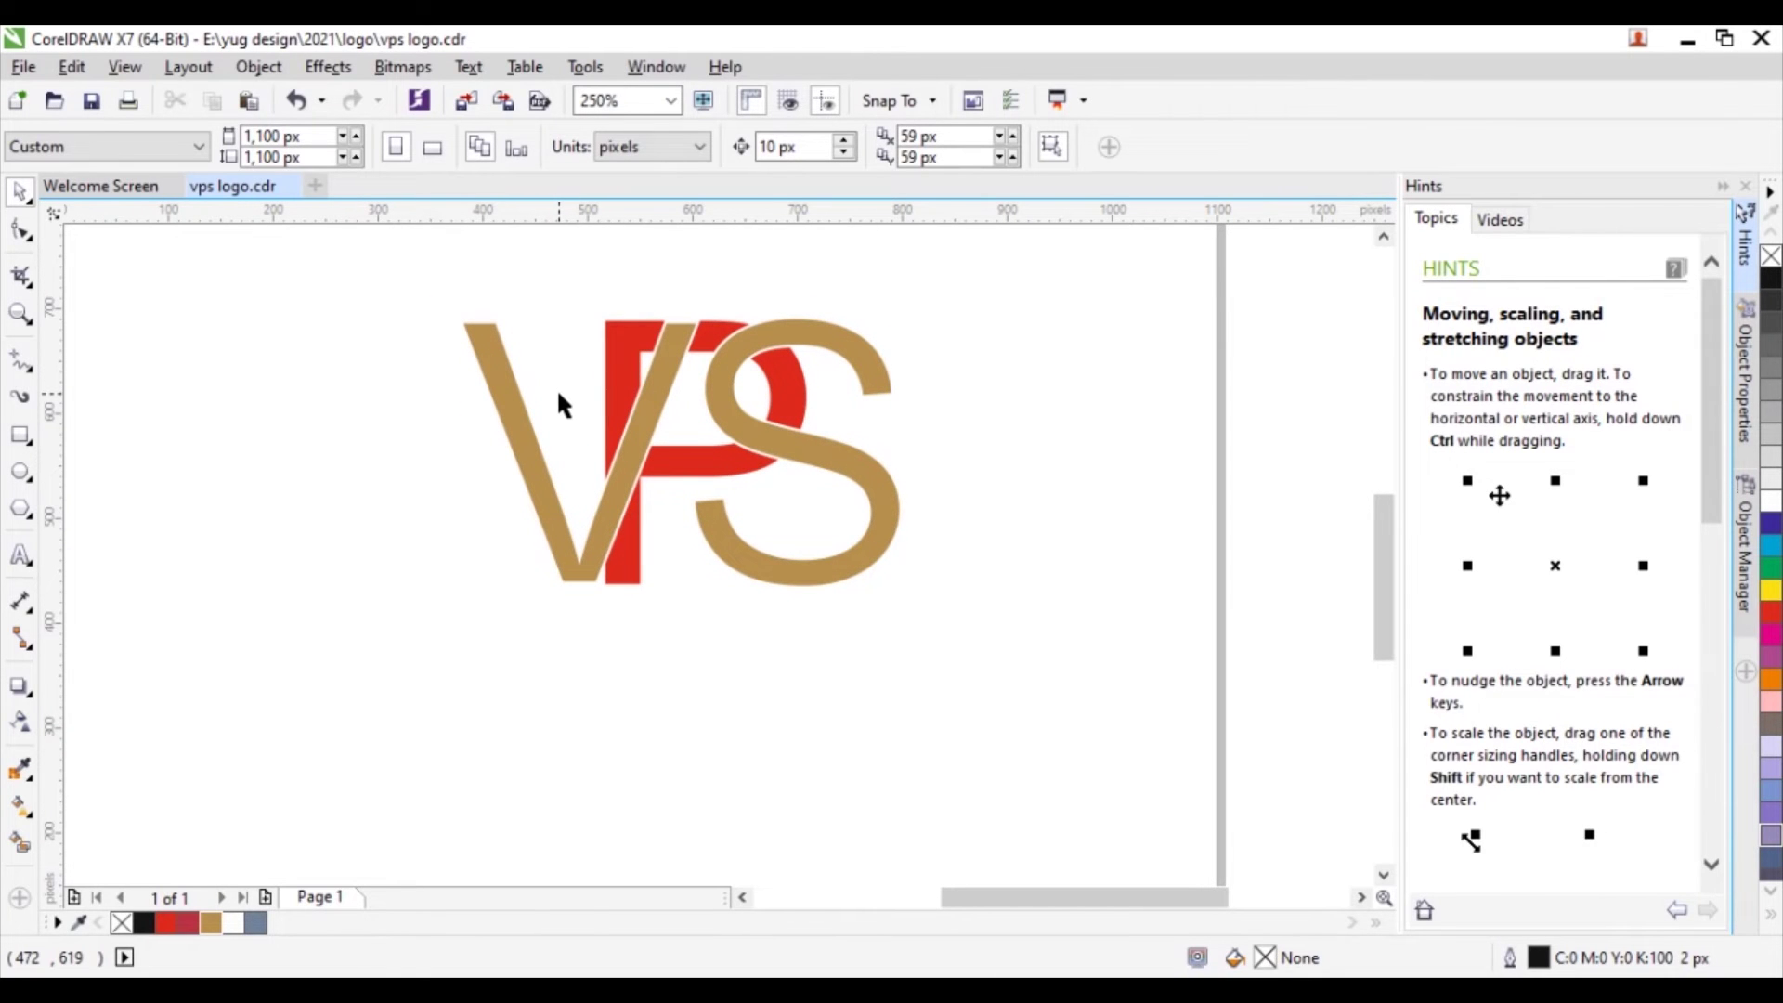
pyautogui.scroll(2, 516, 622)
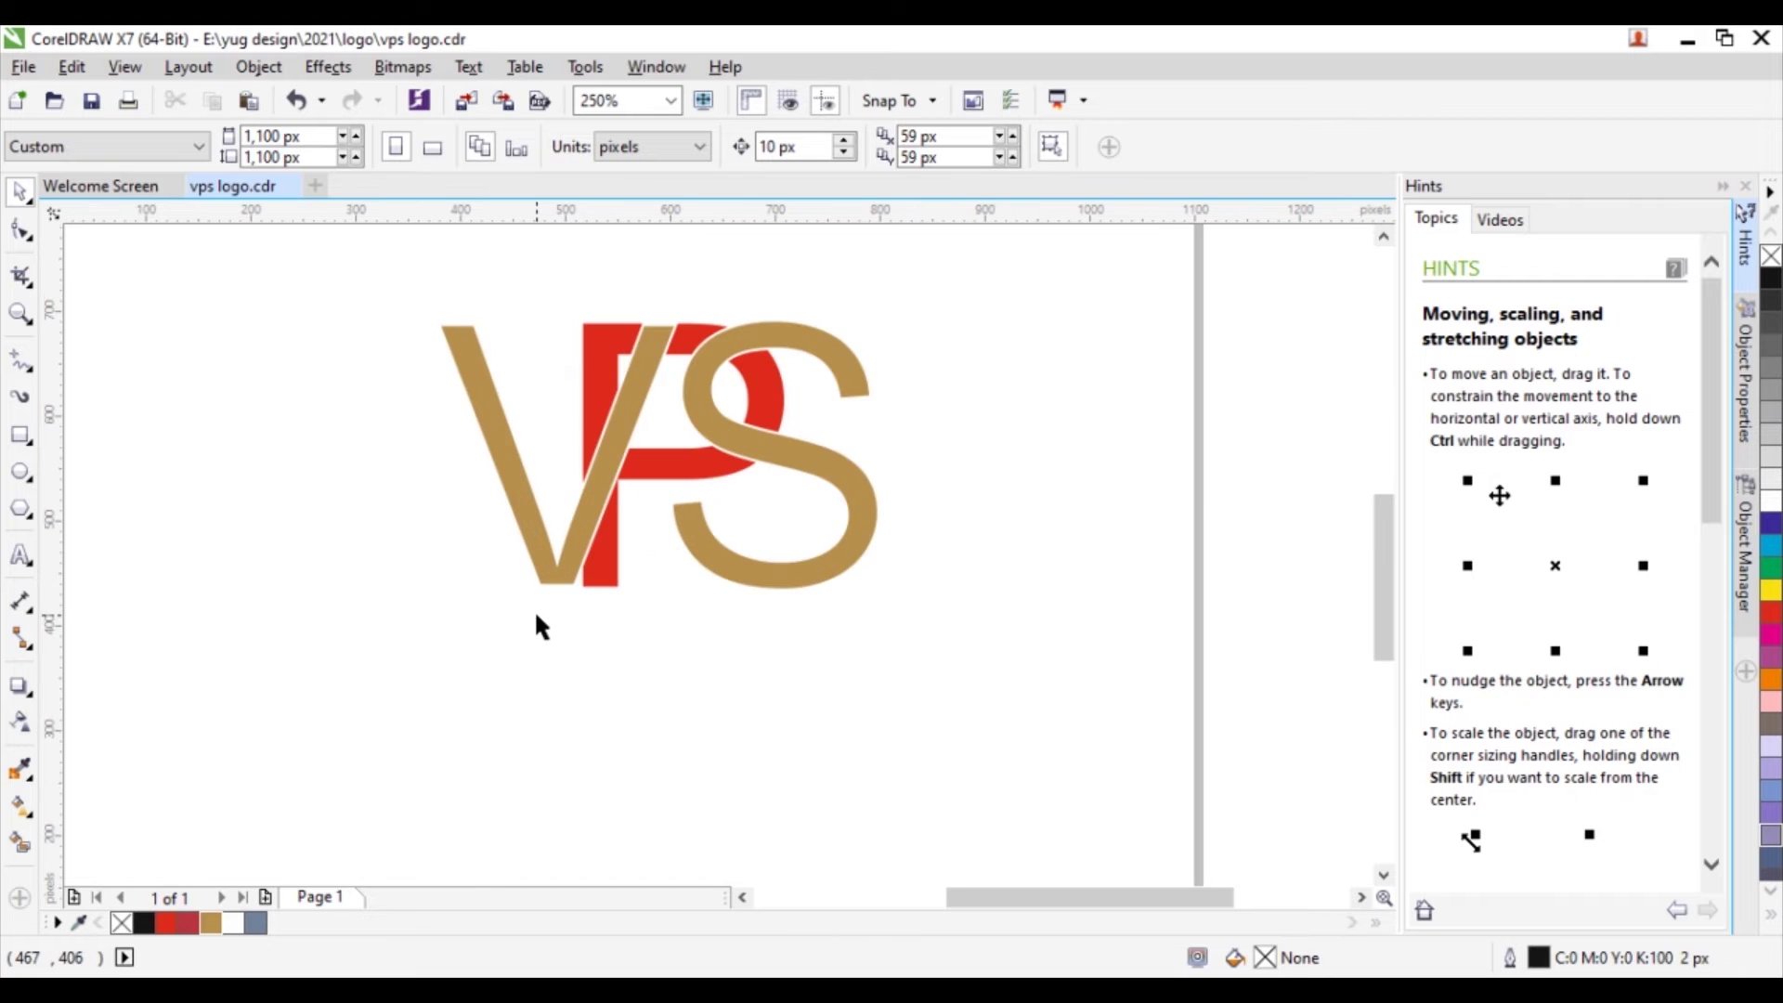
pyautogui.press('F8')
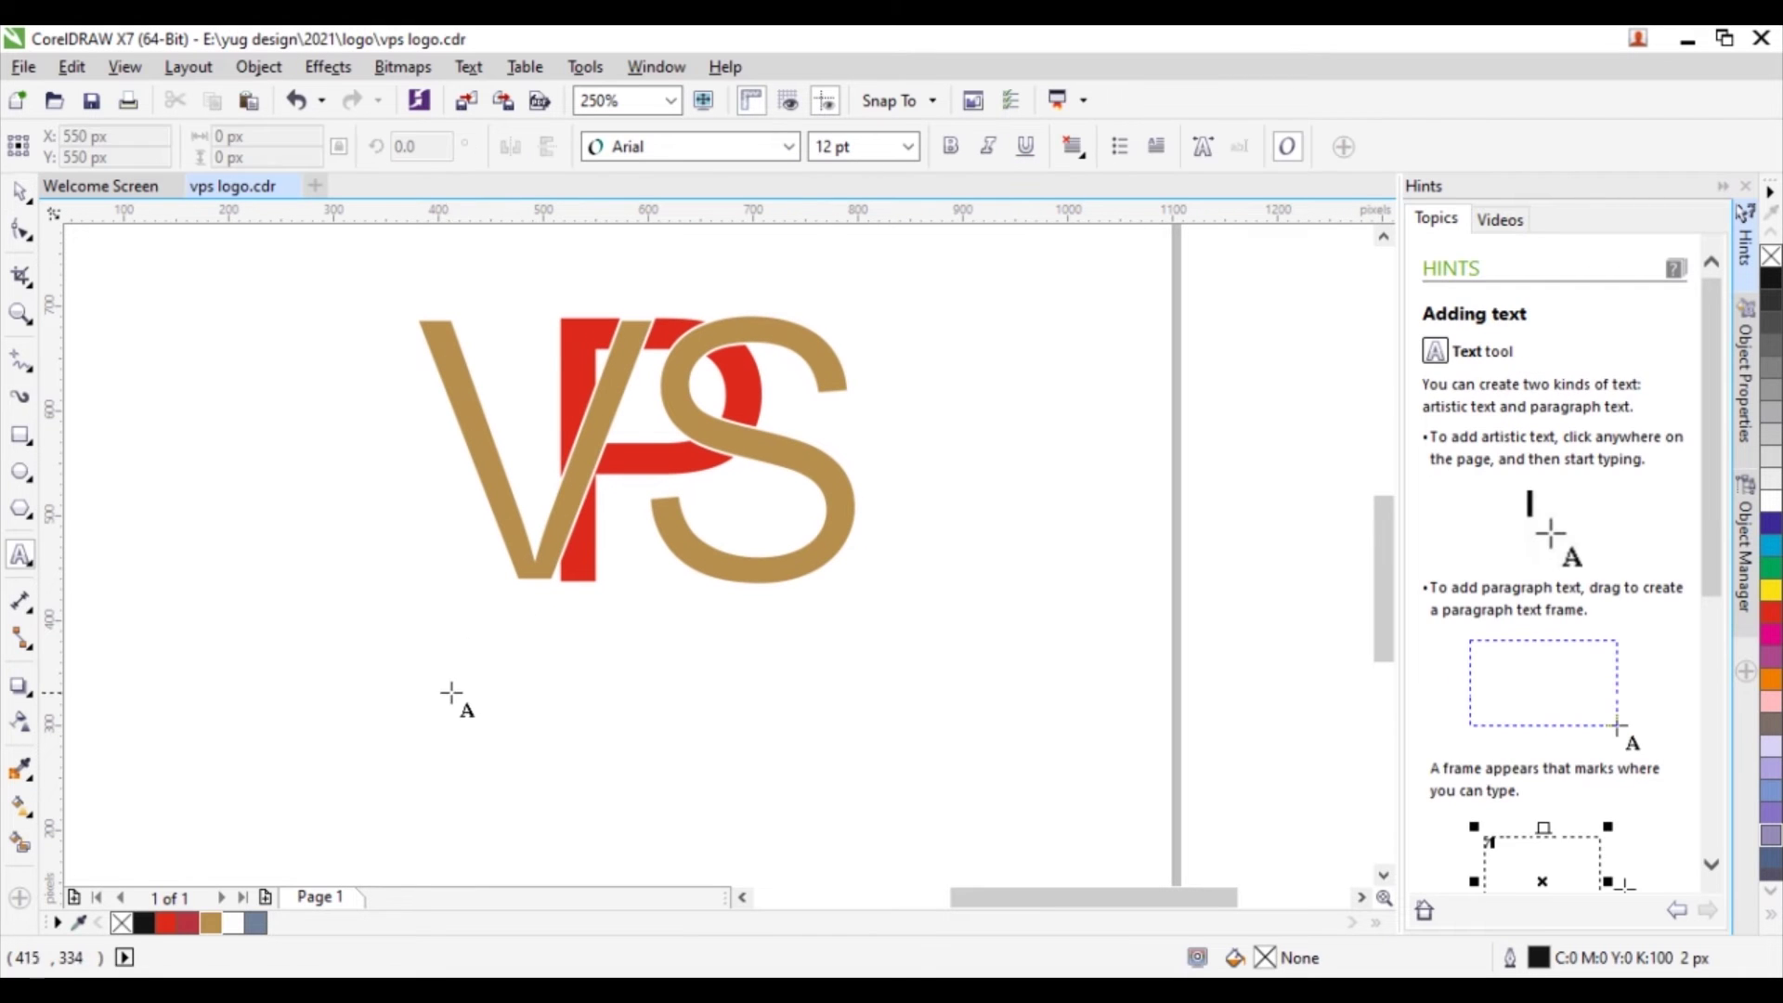
# Step: Type the studio-name caption below the monogram, fixing typos with Backspace
pyautogui.click(449, 692)
pyautogui.write('V')
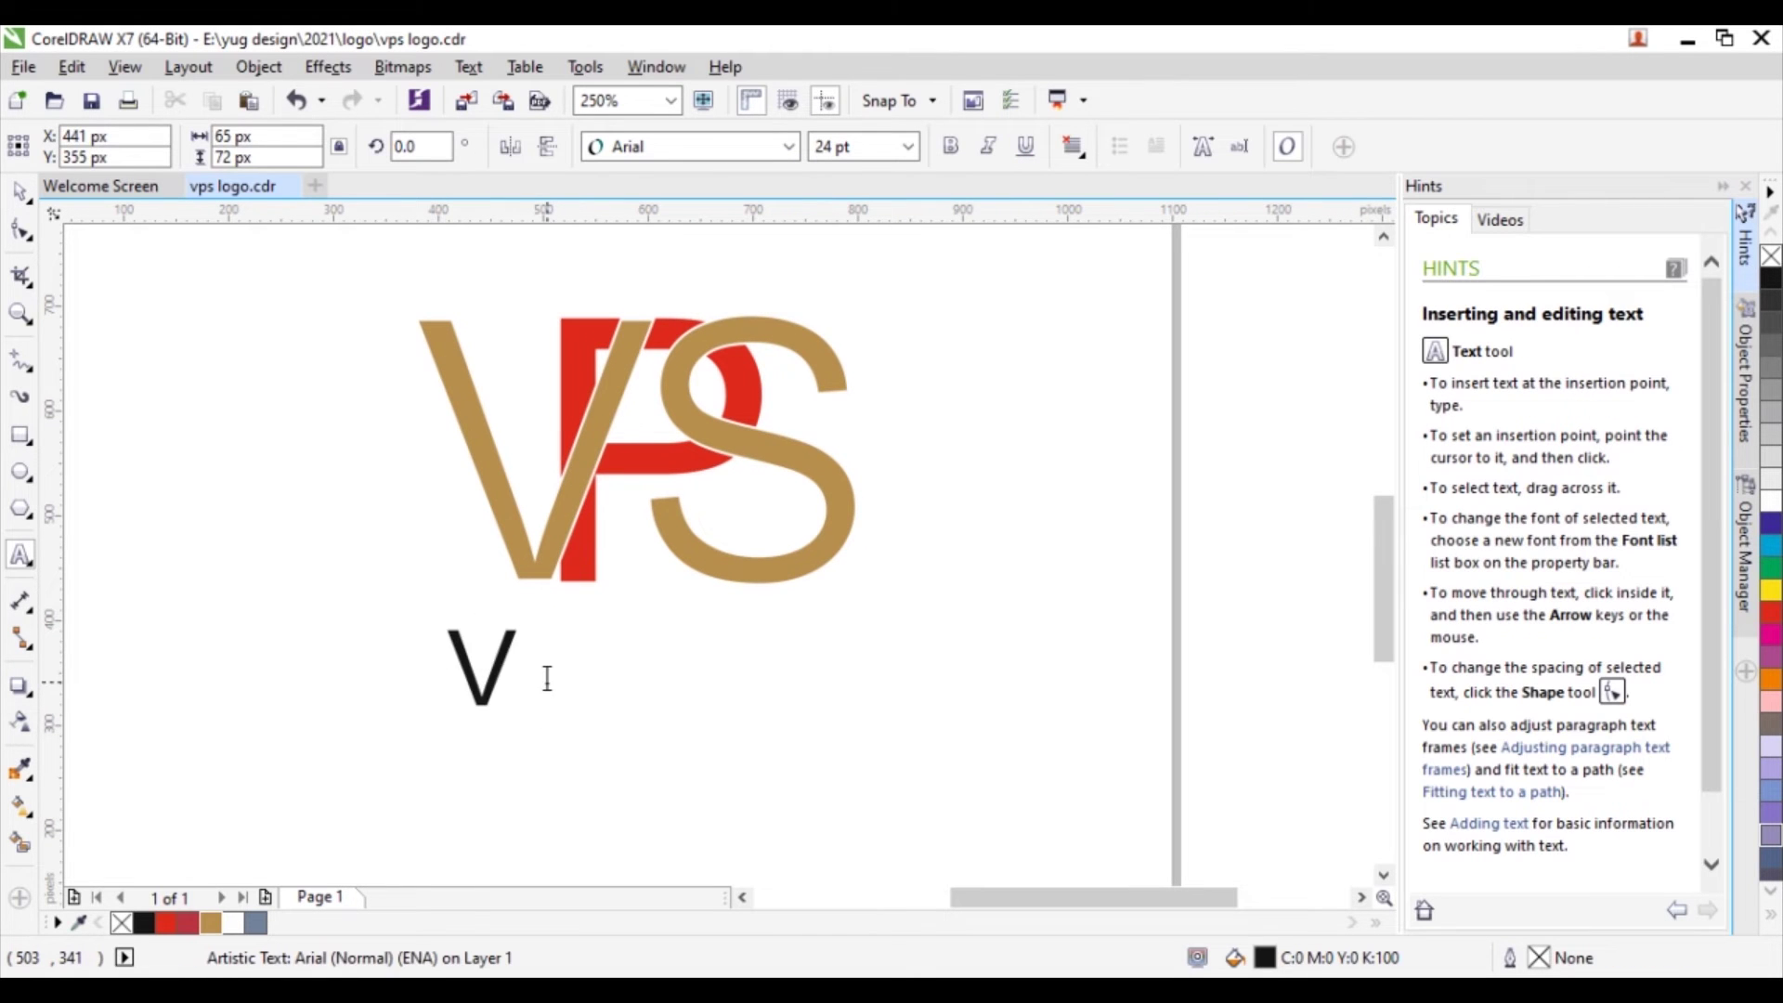
pyautogui.write('ishal ')
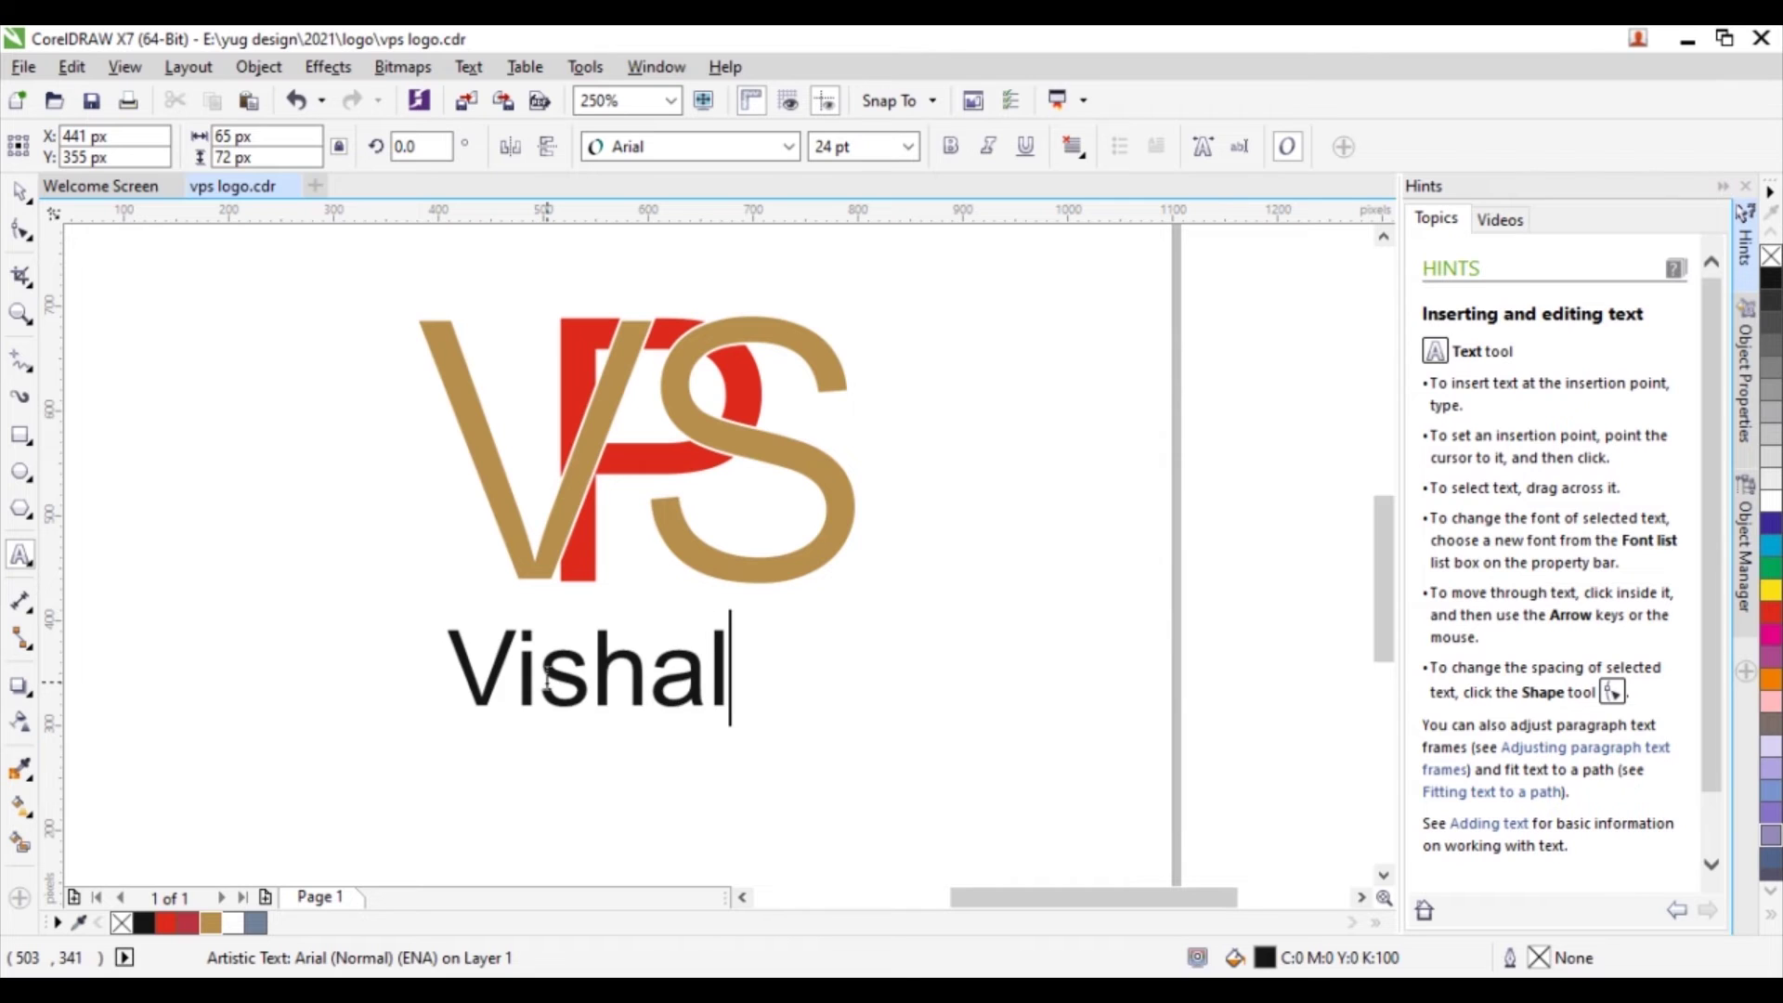
pyautogui.write('Meh')
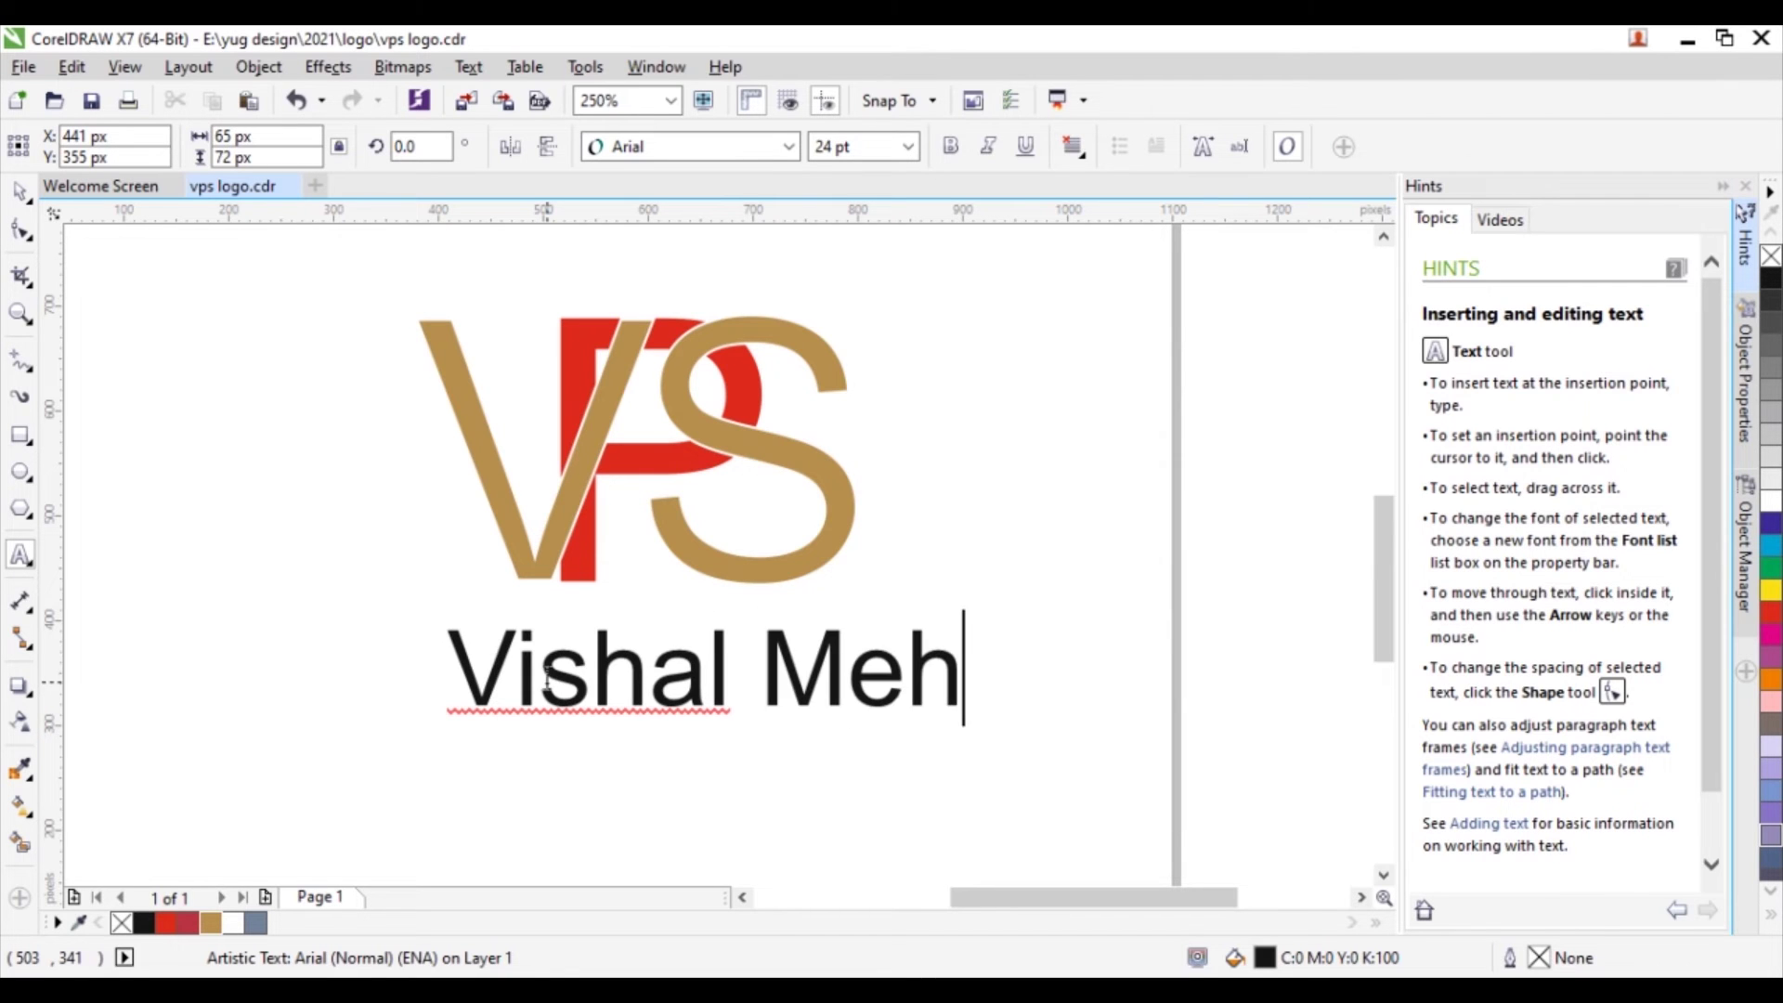
pyautogui.write('ta')
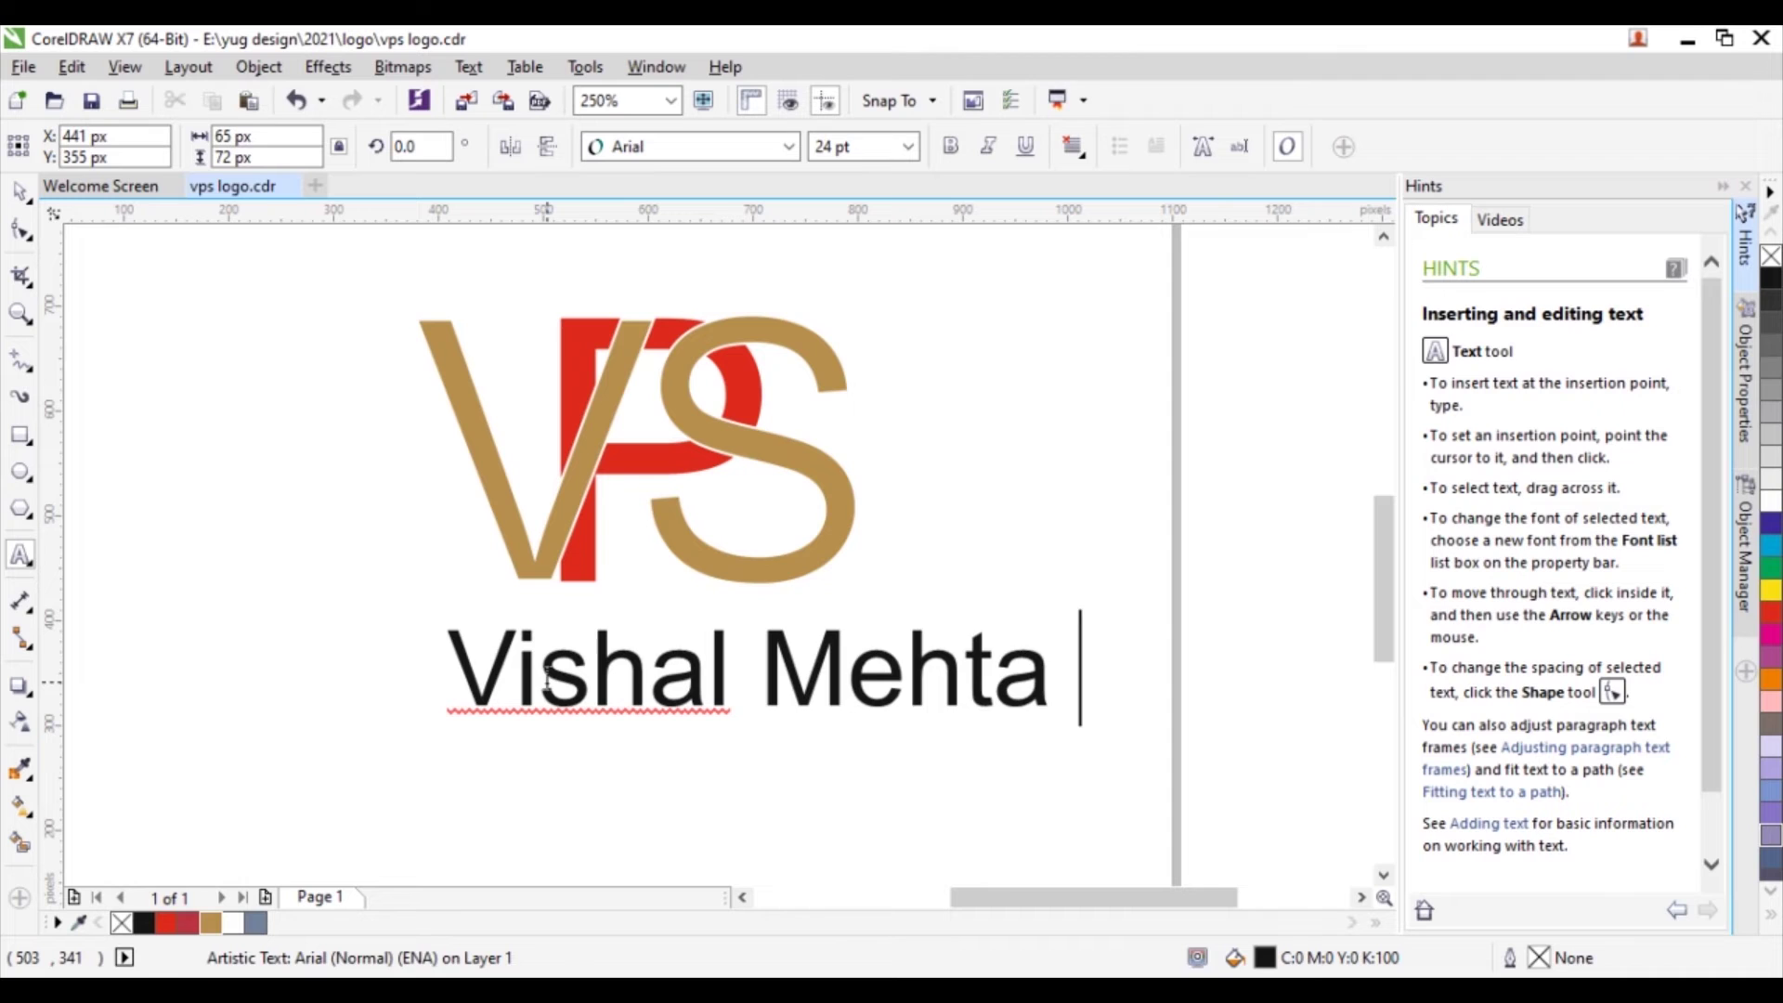
pyautogui.press('BackSpace')
pyautogui.press('BackSpace')
pyautogui.press('BackSpace')
pyautogui.press('BackSpace')
pyautogui.press('BackSpace')
pyautogui.press('BackSpace')
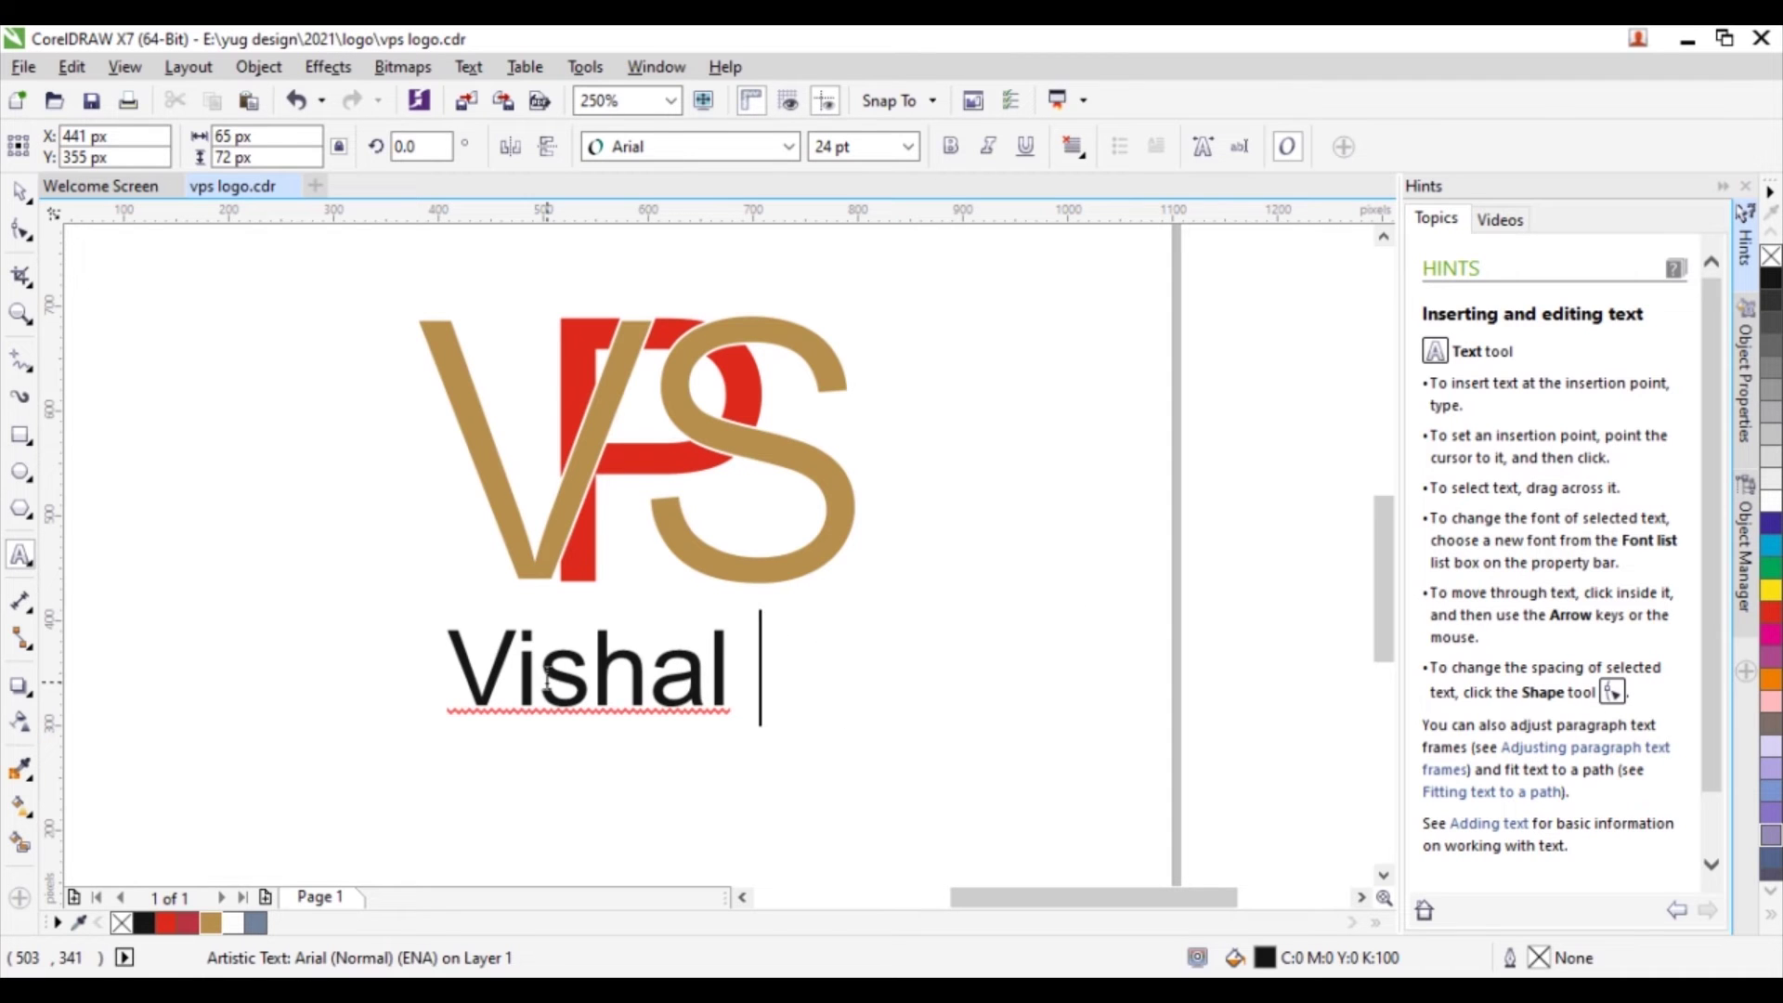
pyautogui.write('Po')
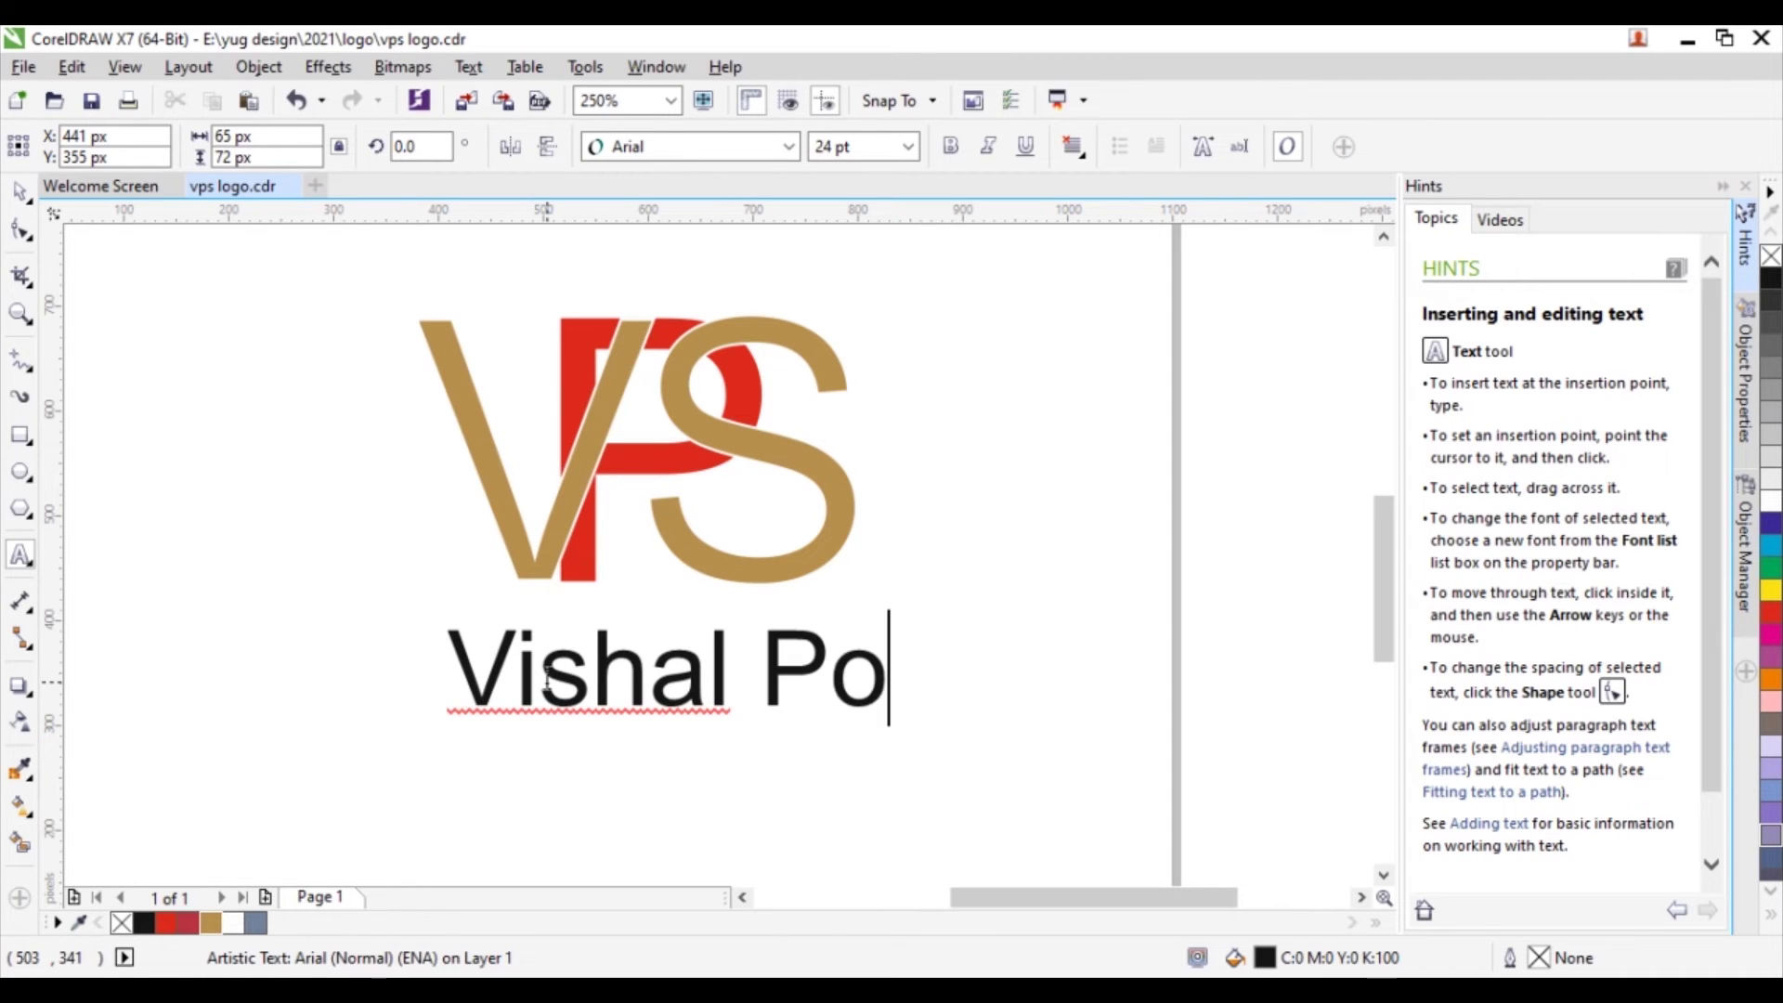
pyautogui.press('BackSpace')
pyautogui.write('hoto ')
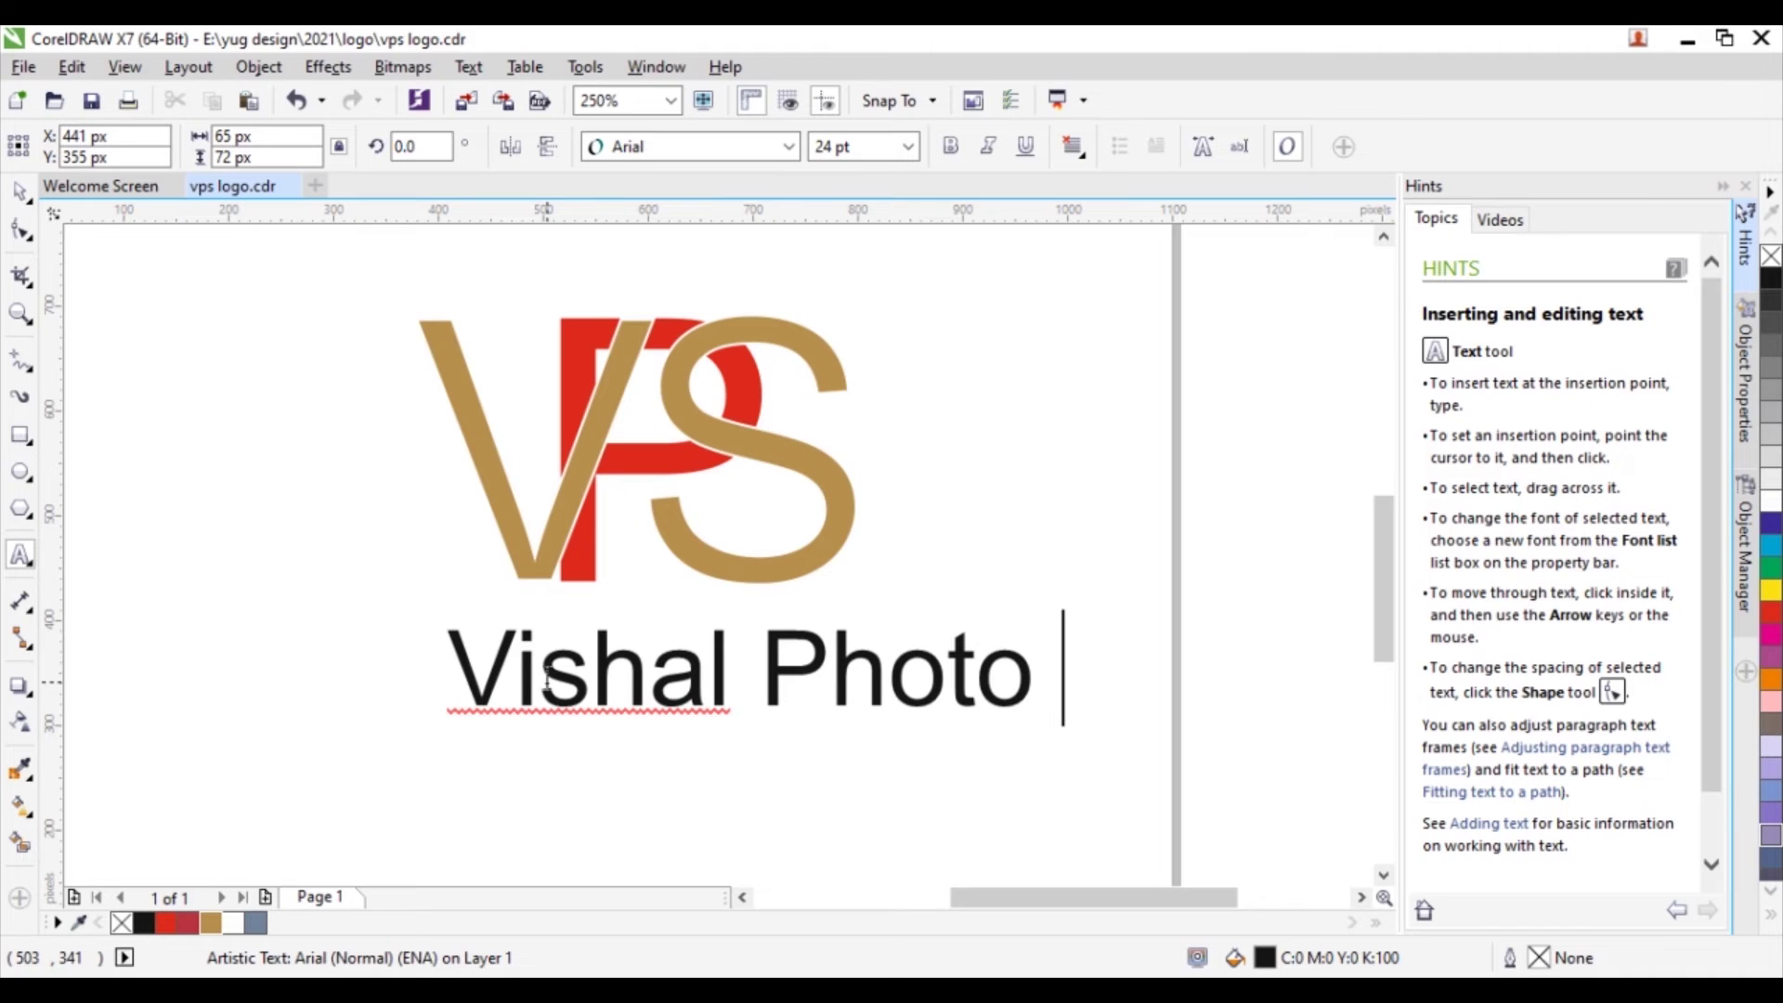
pyautogui.write('Stu')
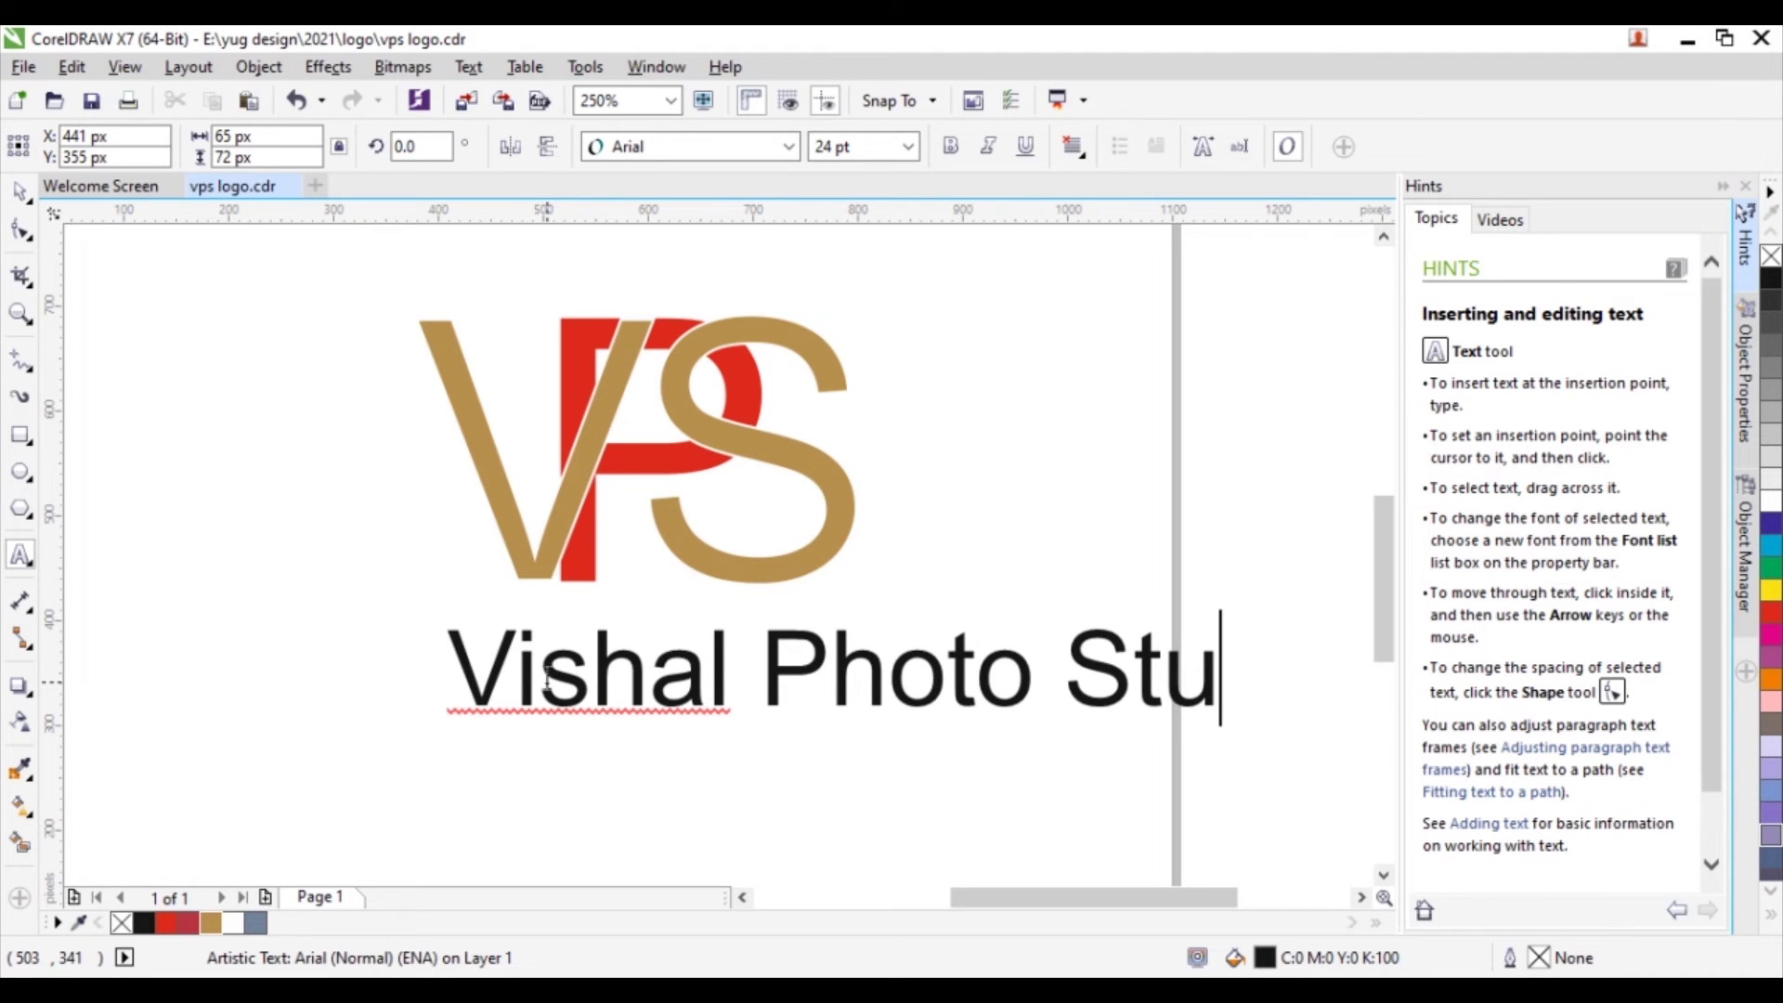
pyautogui.write('deo')
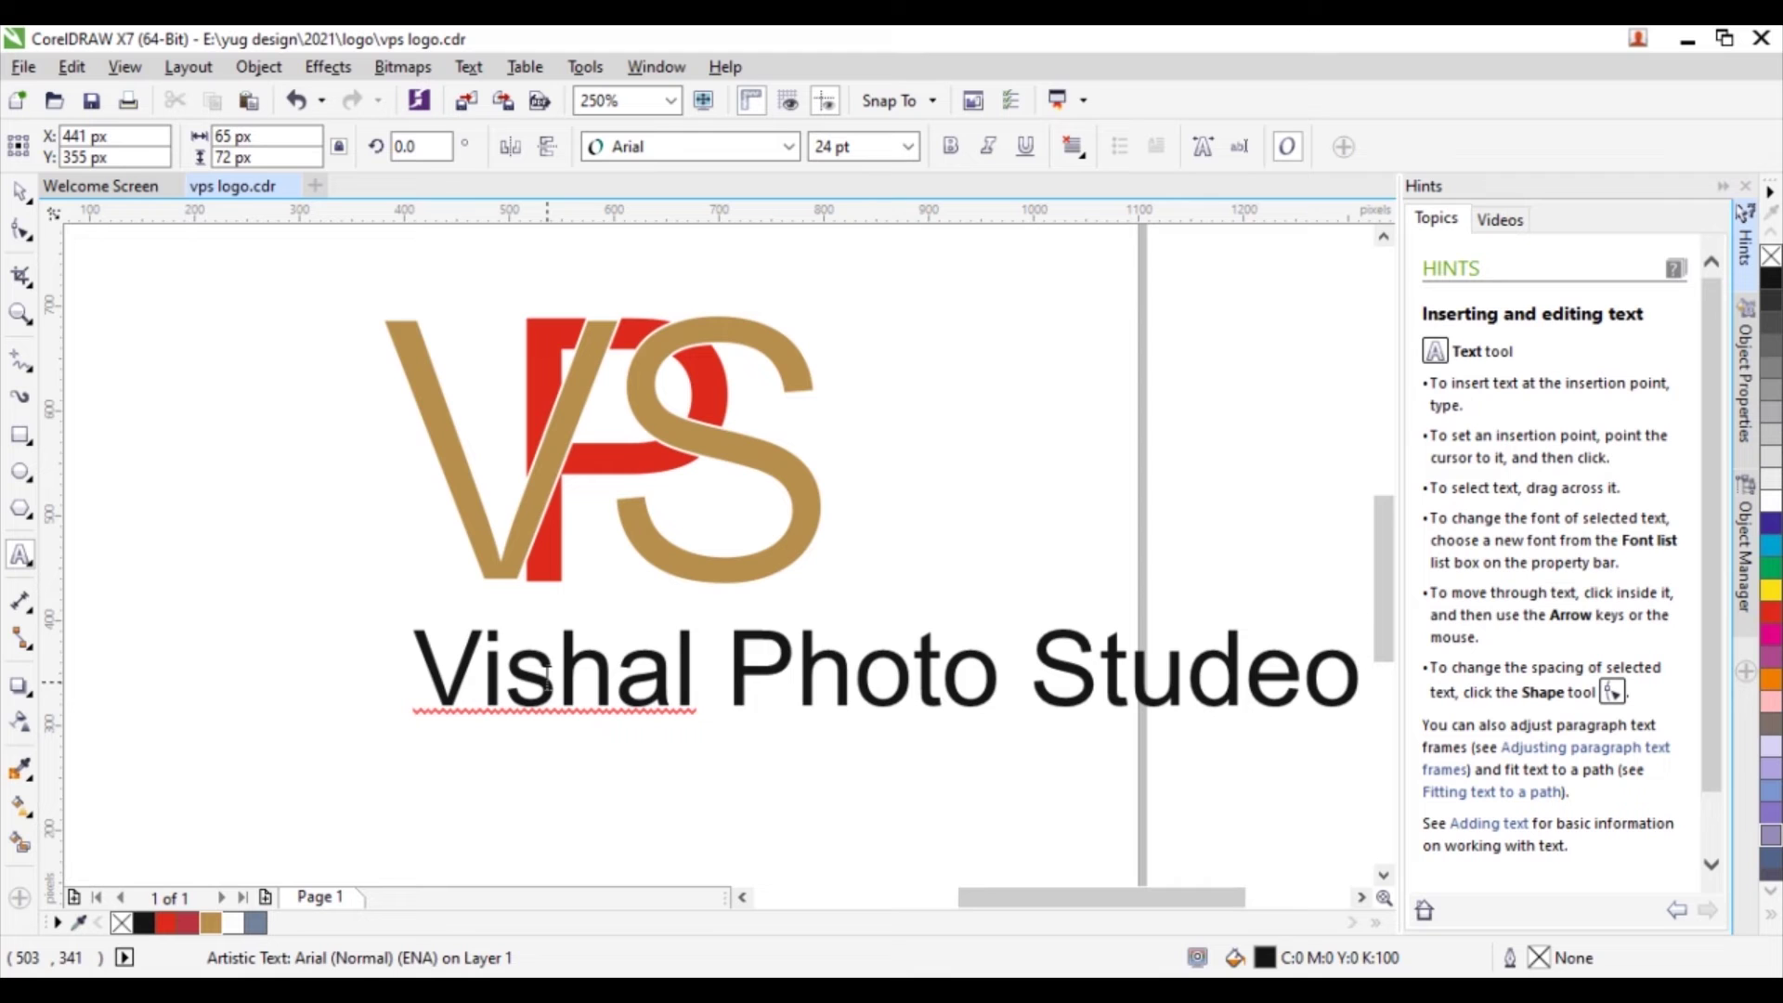
# Step: Set the Vishal Photo Studeo text in Aladin, move it under the monogram, and draw a rectangle over it
pyautogui.hotkey('ctrl', 'space')
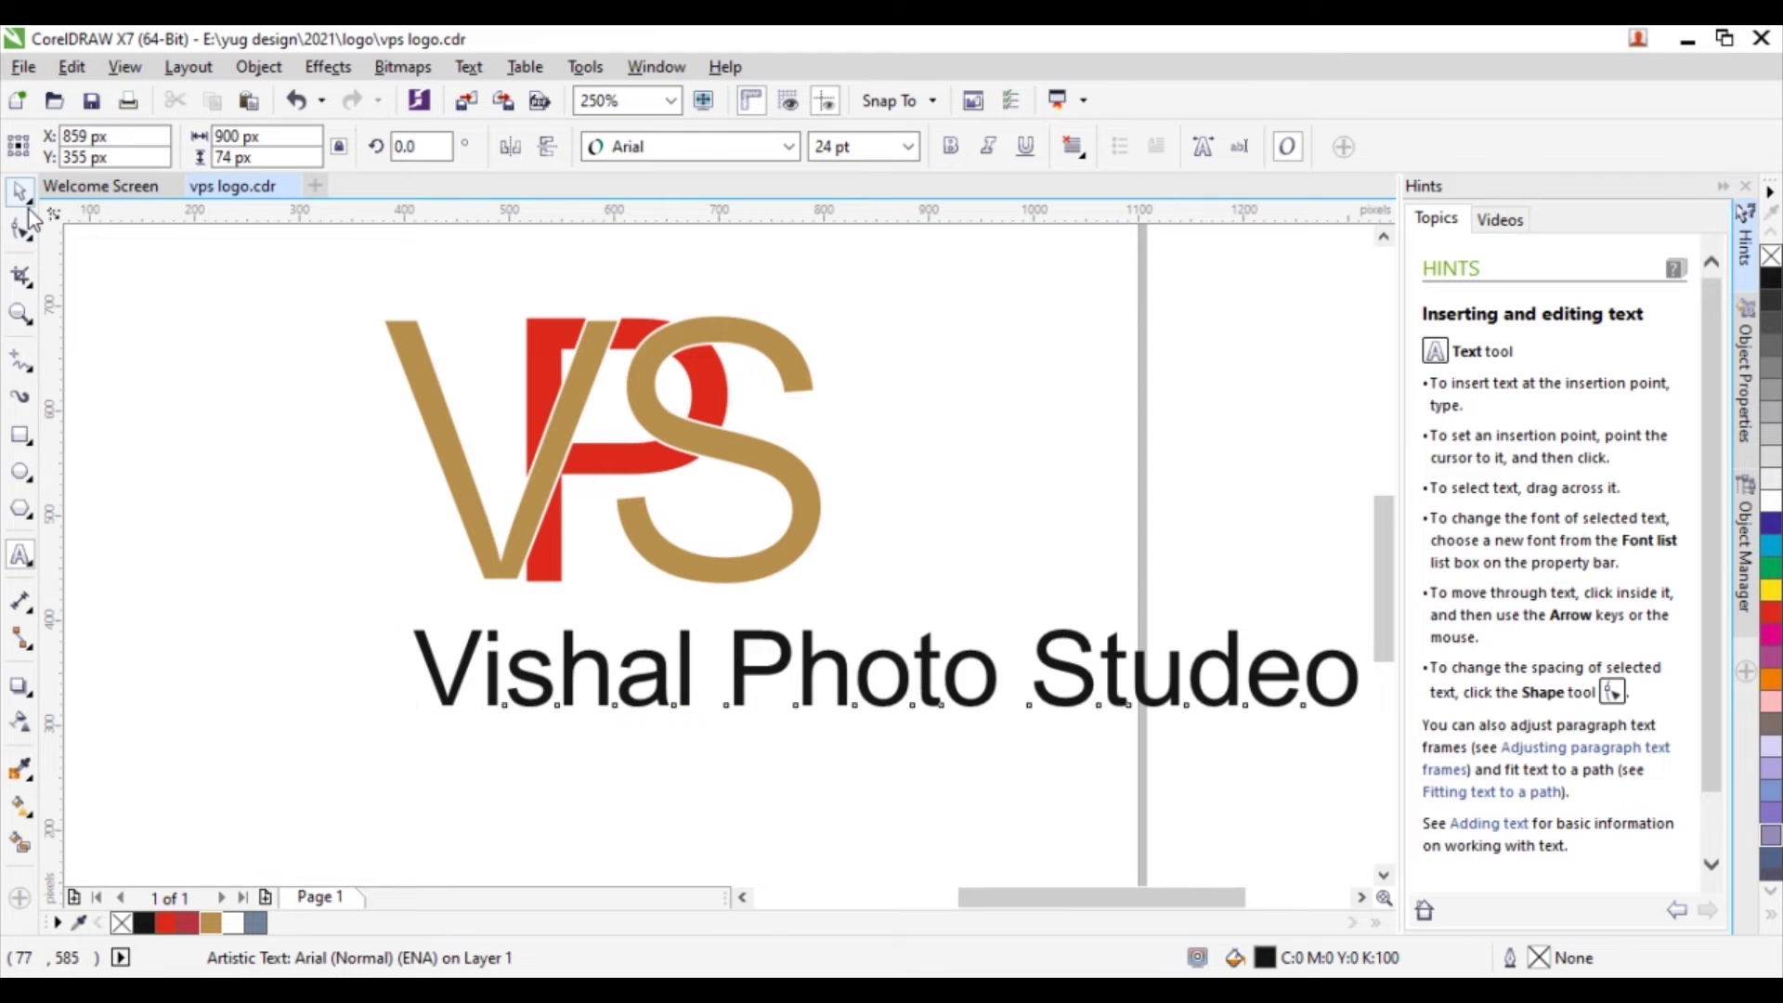
pyautogui.click(789, 146)
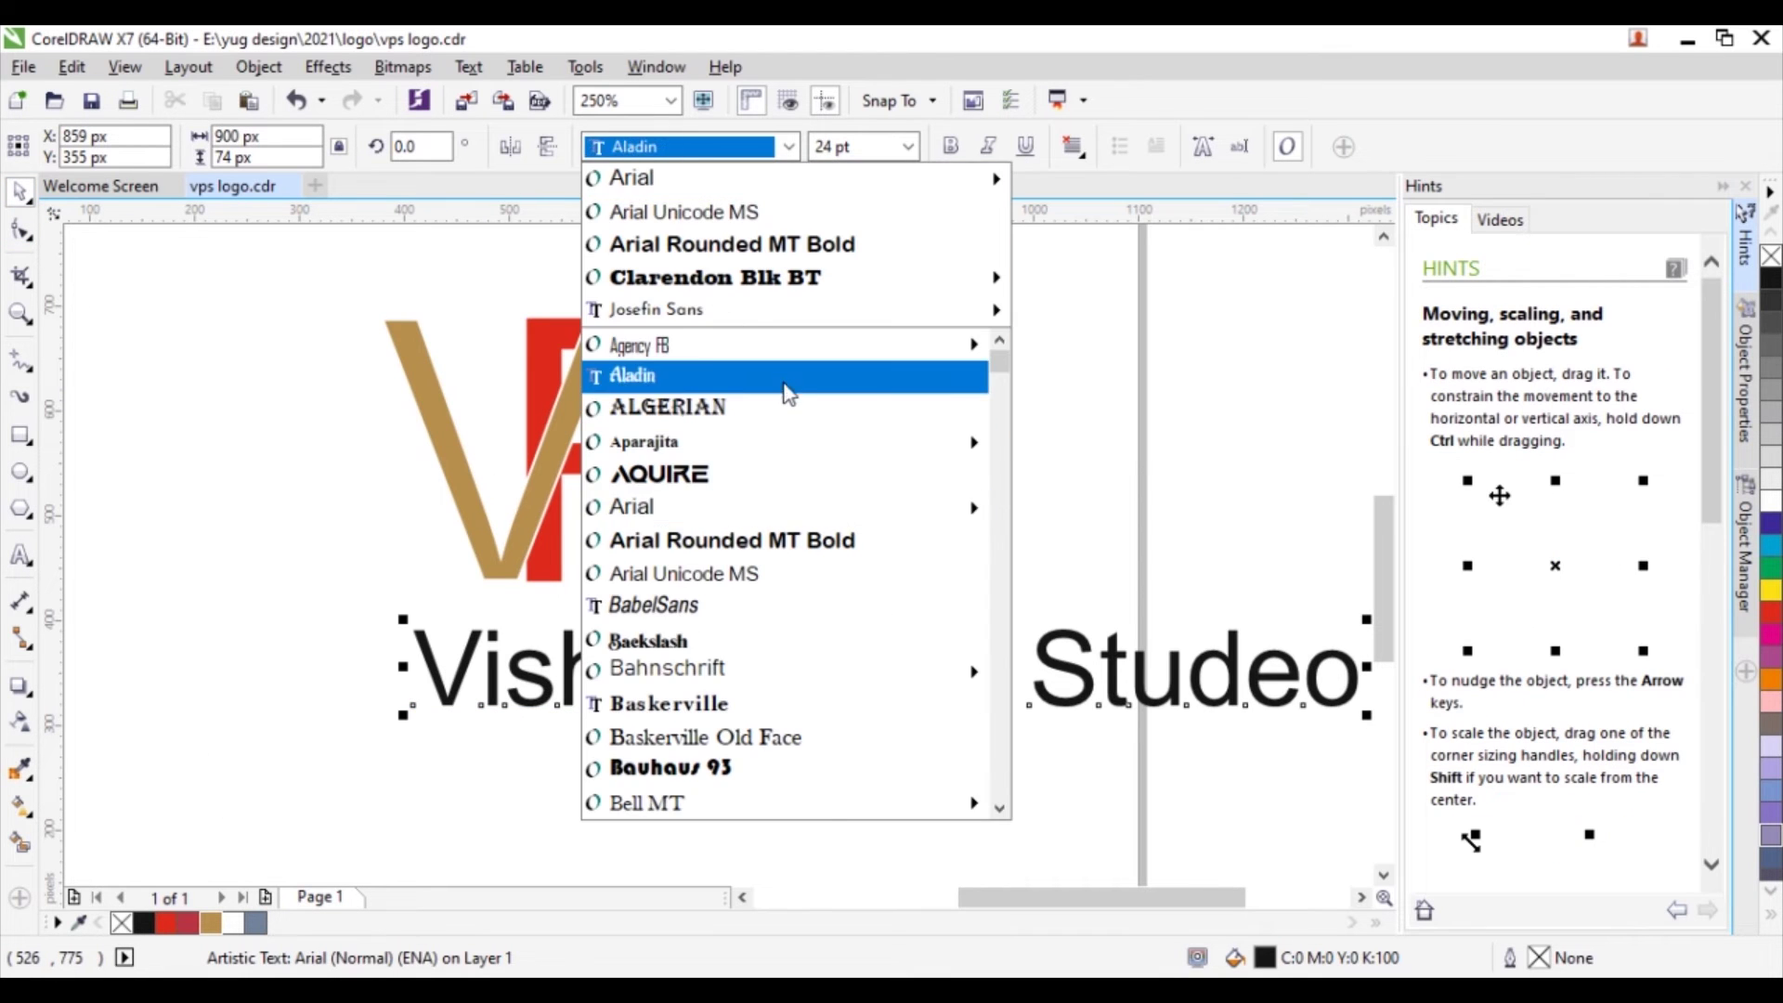
pyautogui.click(788, 381)
pyautogui.moveTo(764, 674); pyautogui.dragTo(637, 659)
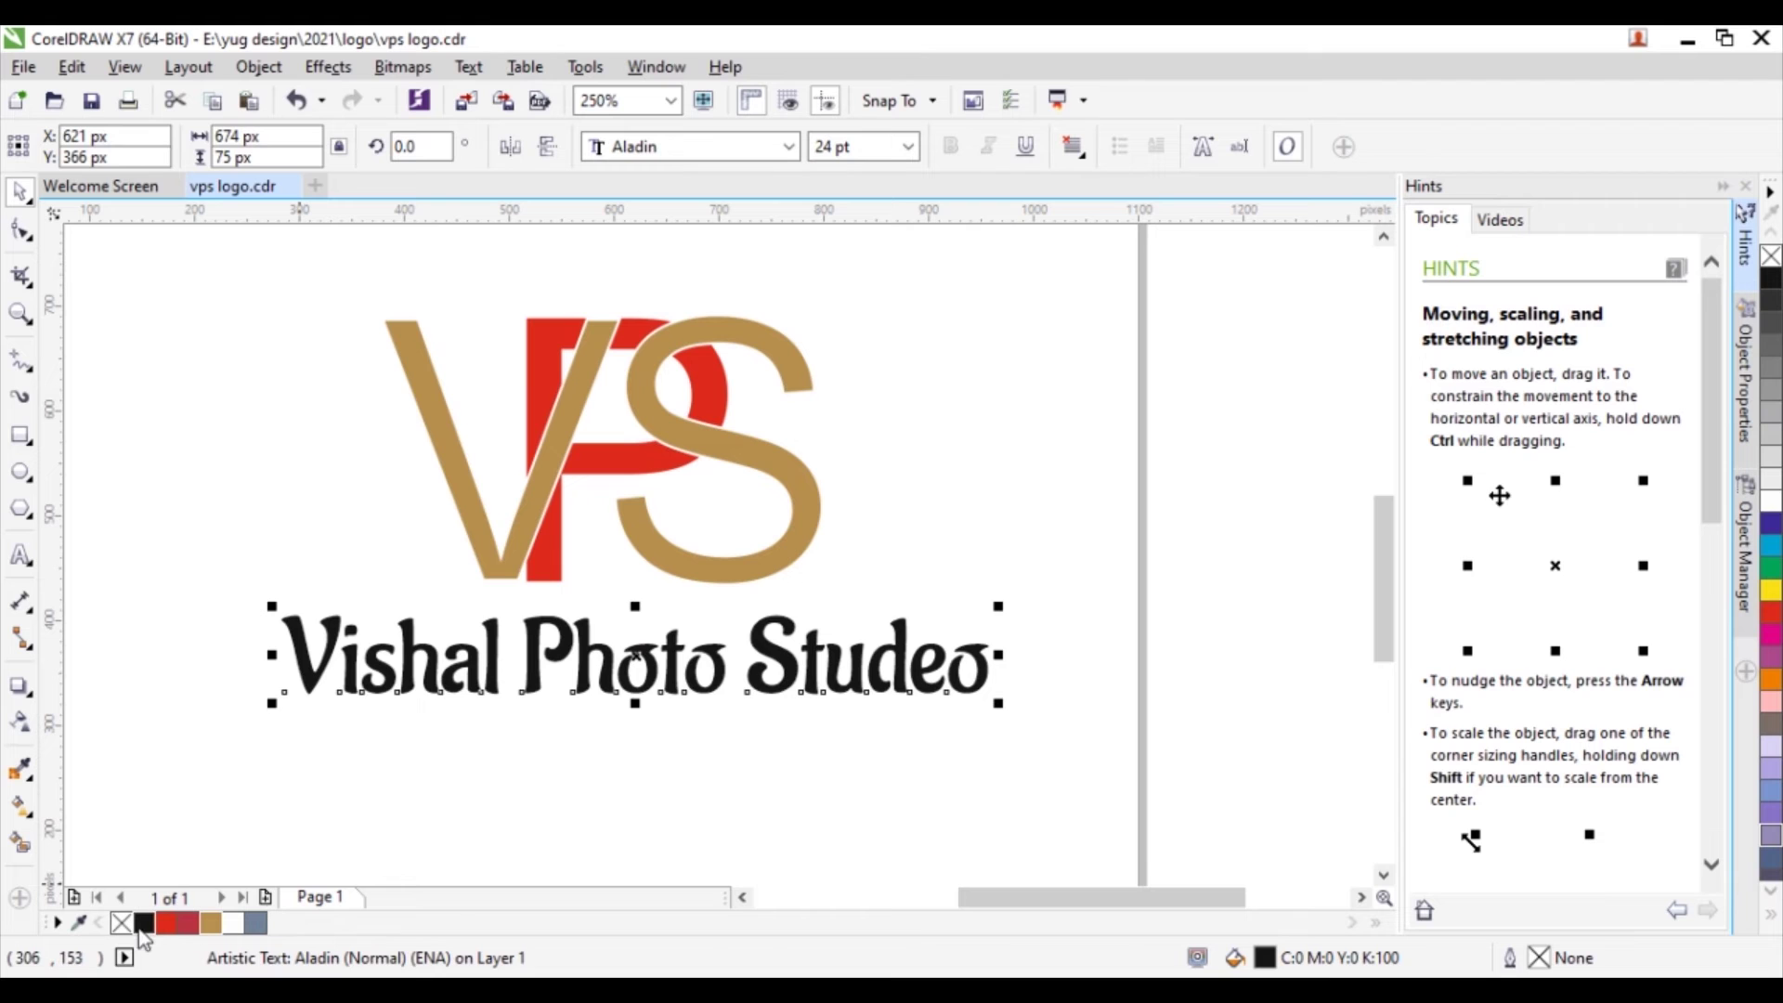
pyautogui.hscroll(2, 555, 653)
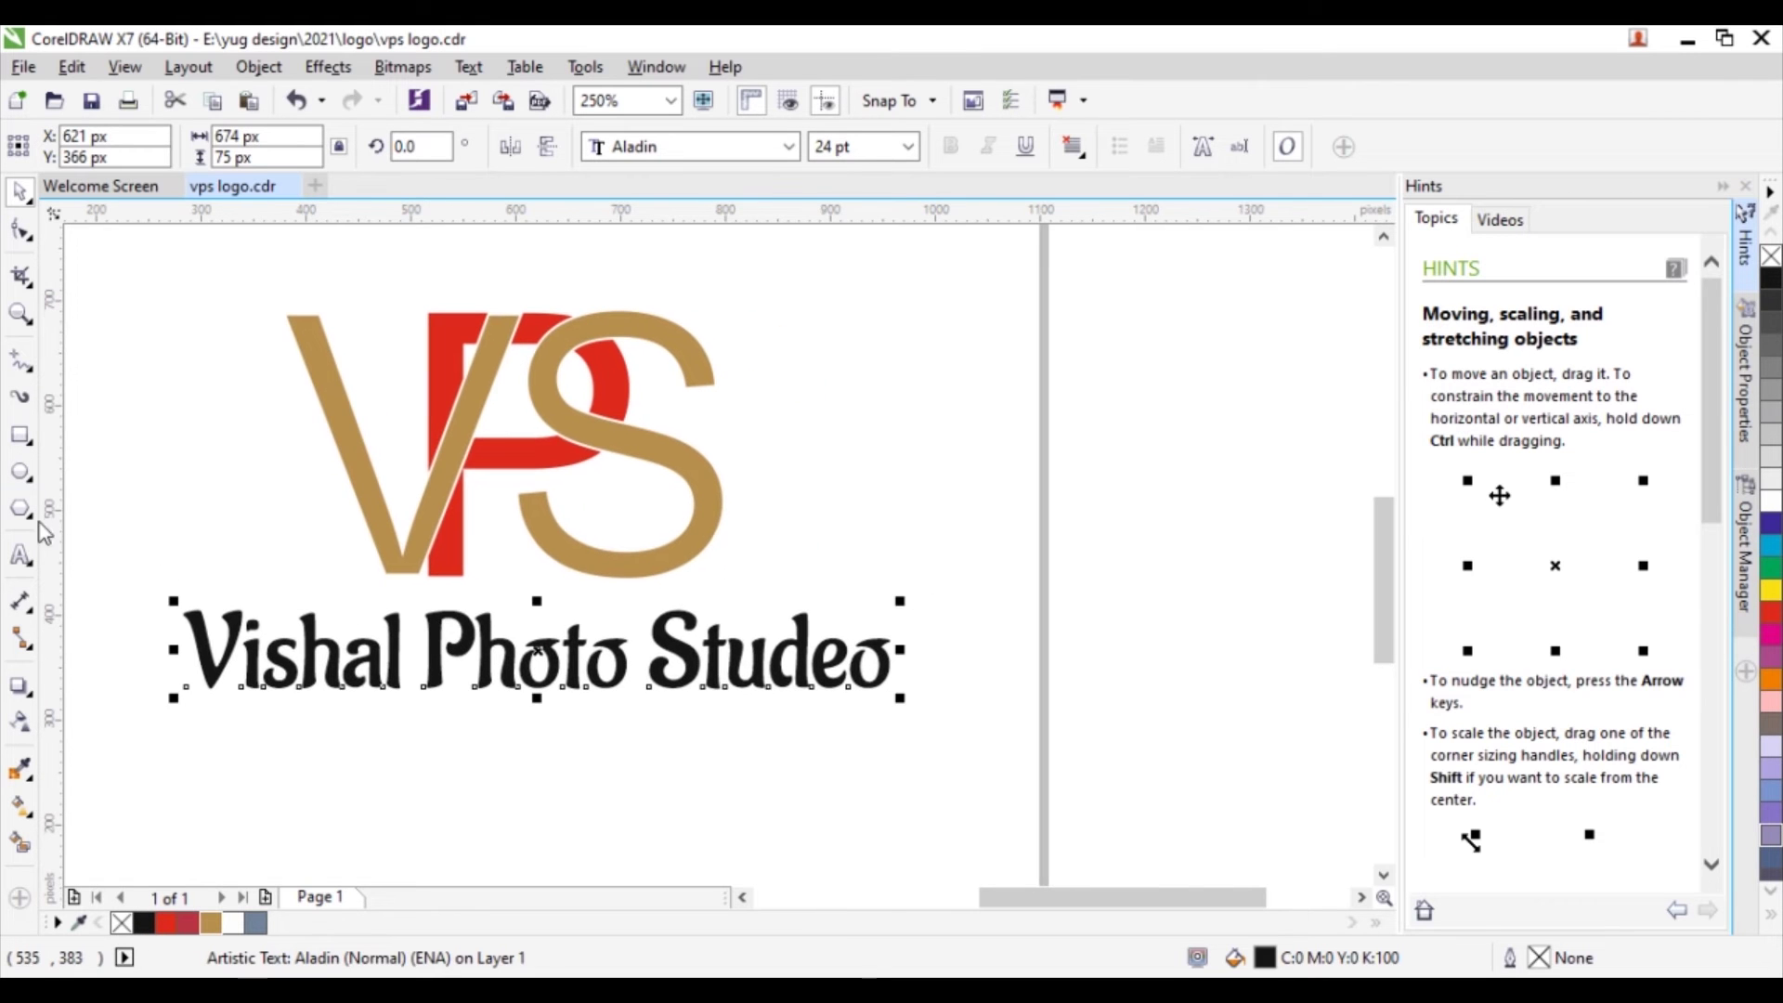
pyautogui.moveTo(119, 563); pyautogui.dragTo(941, 661)
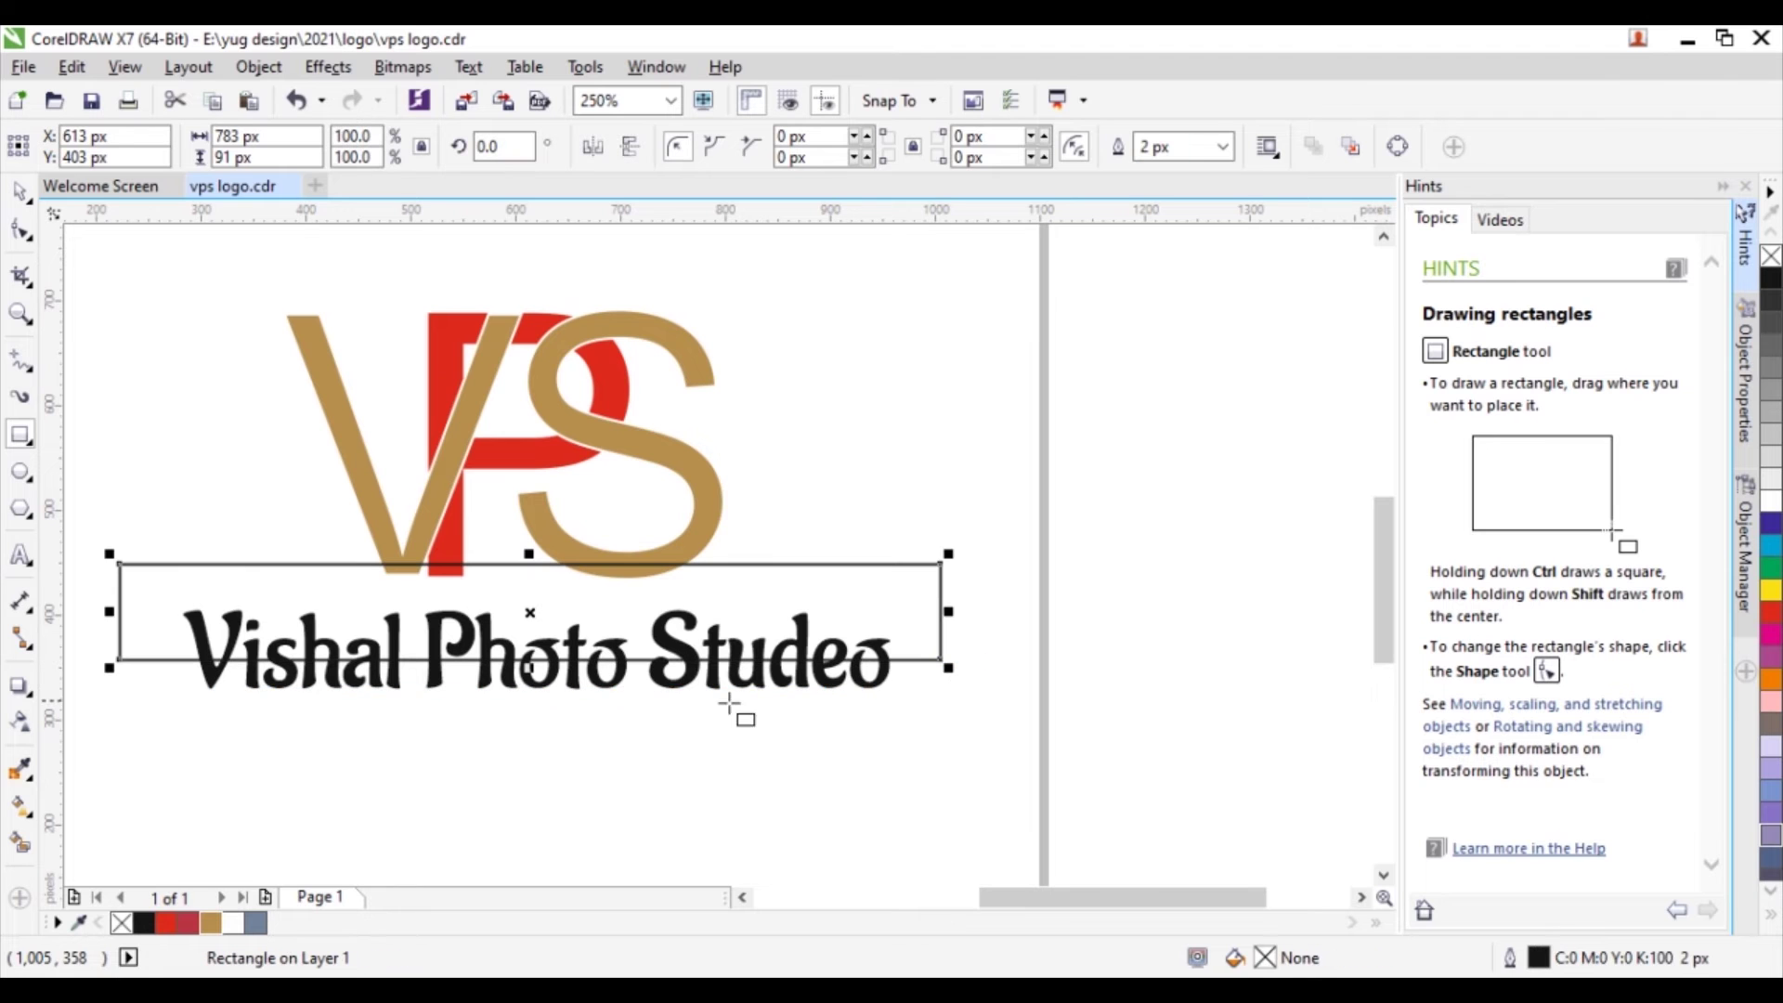
# Step: Intersect the rectangle with the text's top half, then delete the rectangle
pyautogui.press('space')
pyautogui.scroll(2, 602, 694)
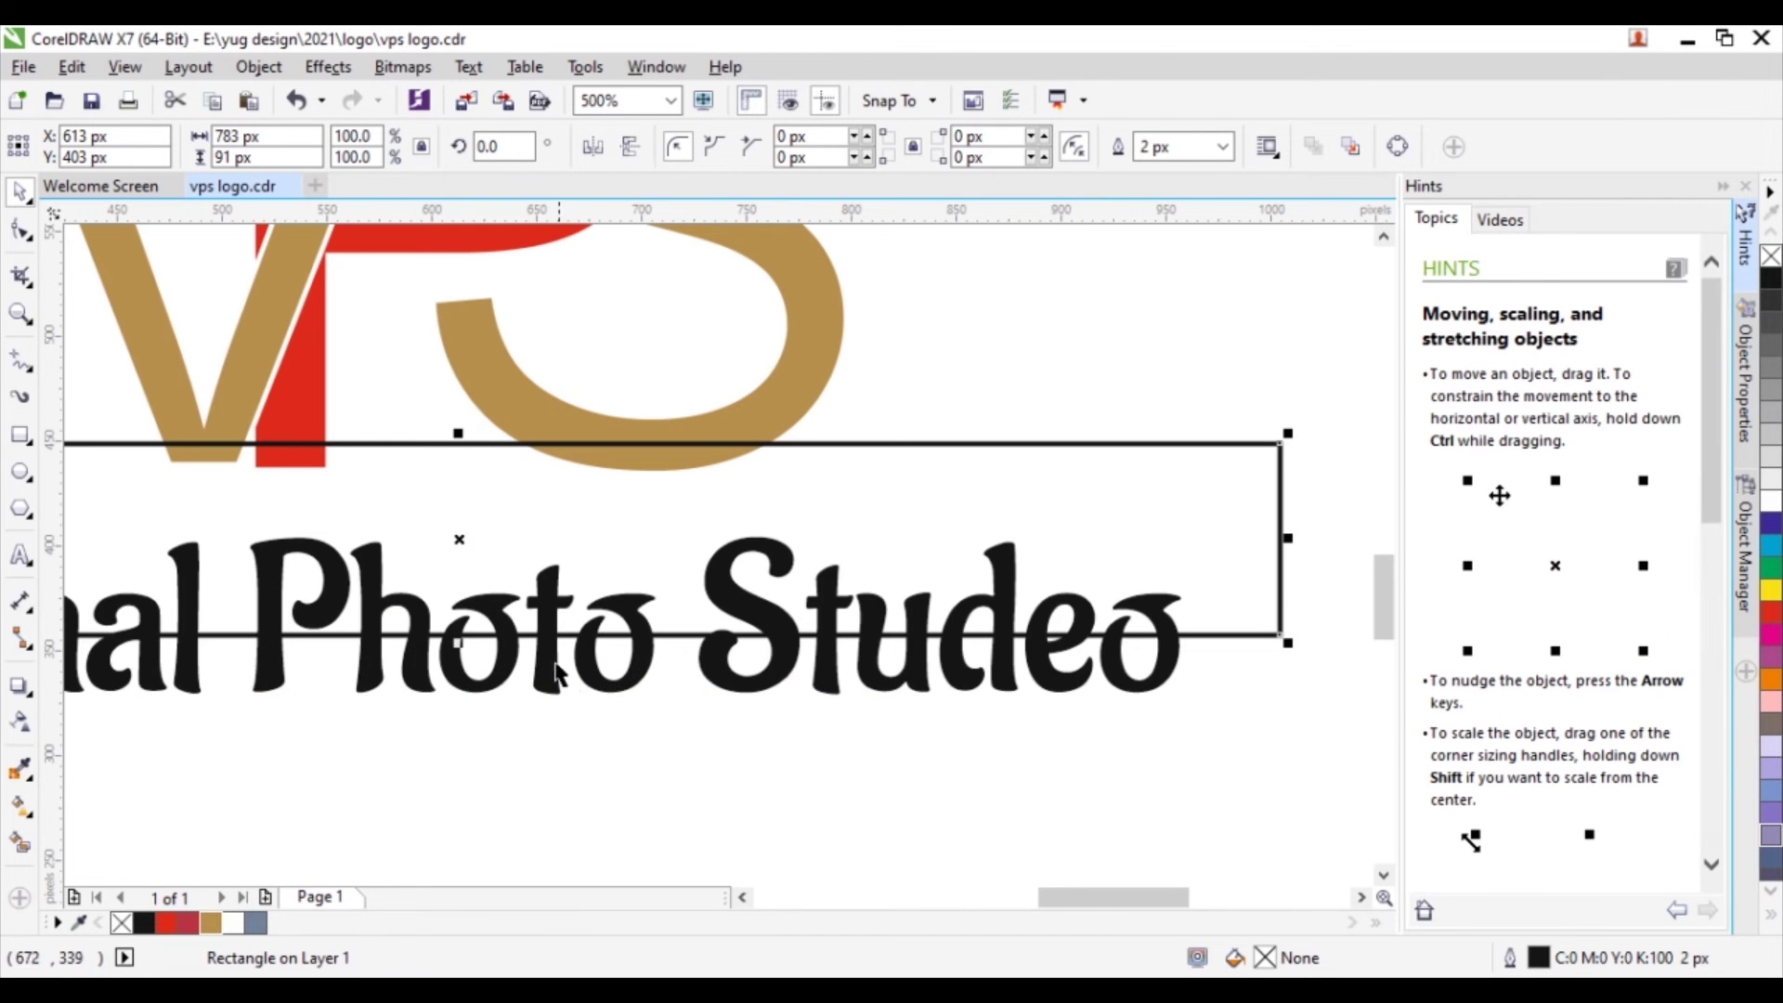
pyautogui.moveTo(458, 640); pyautogui.dragTo(457, 641)
pyautogui.keyDown('shift'); pyautogui.click(555, 683); pyautogui.keyUp('shift')
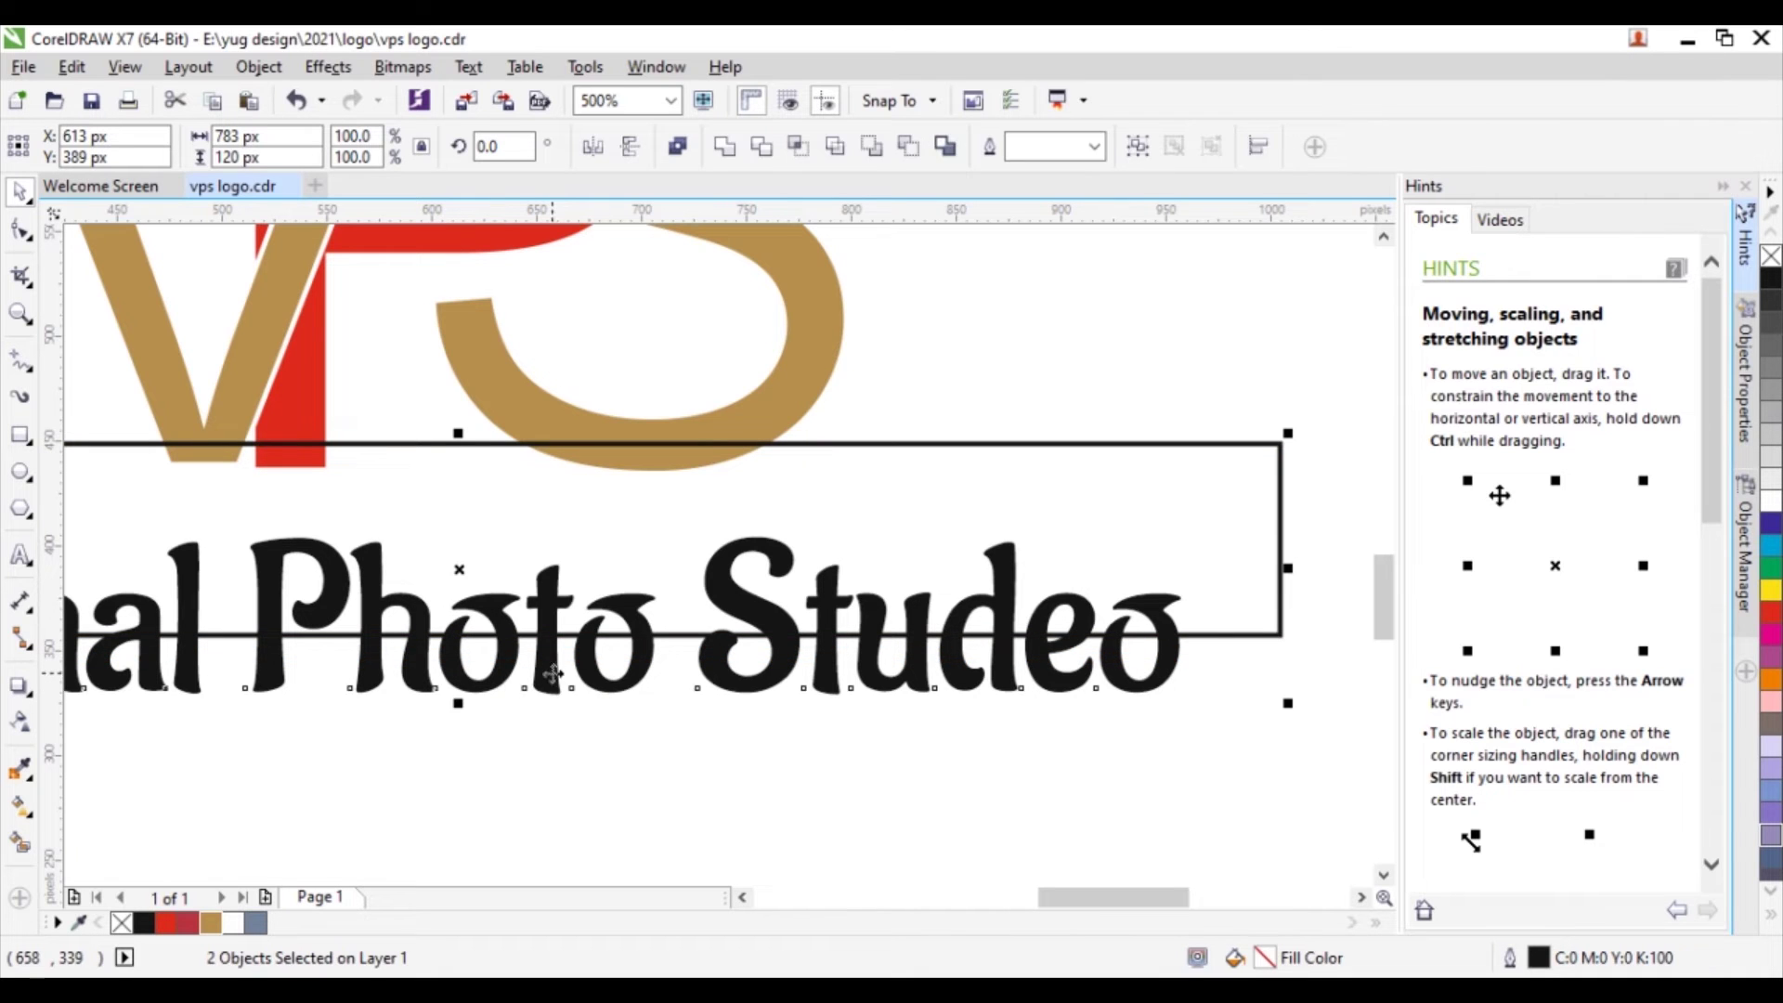
pyautogui.click(793, 156)
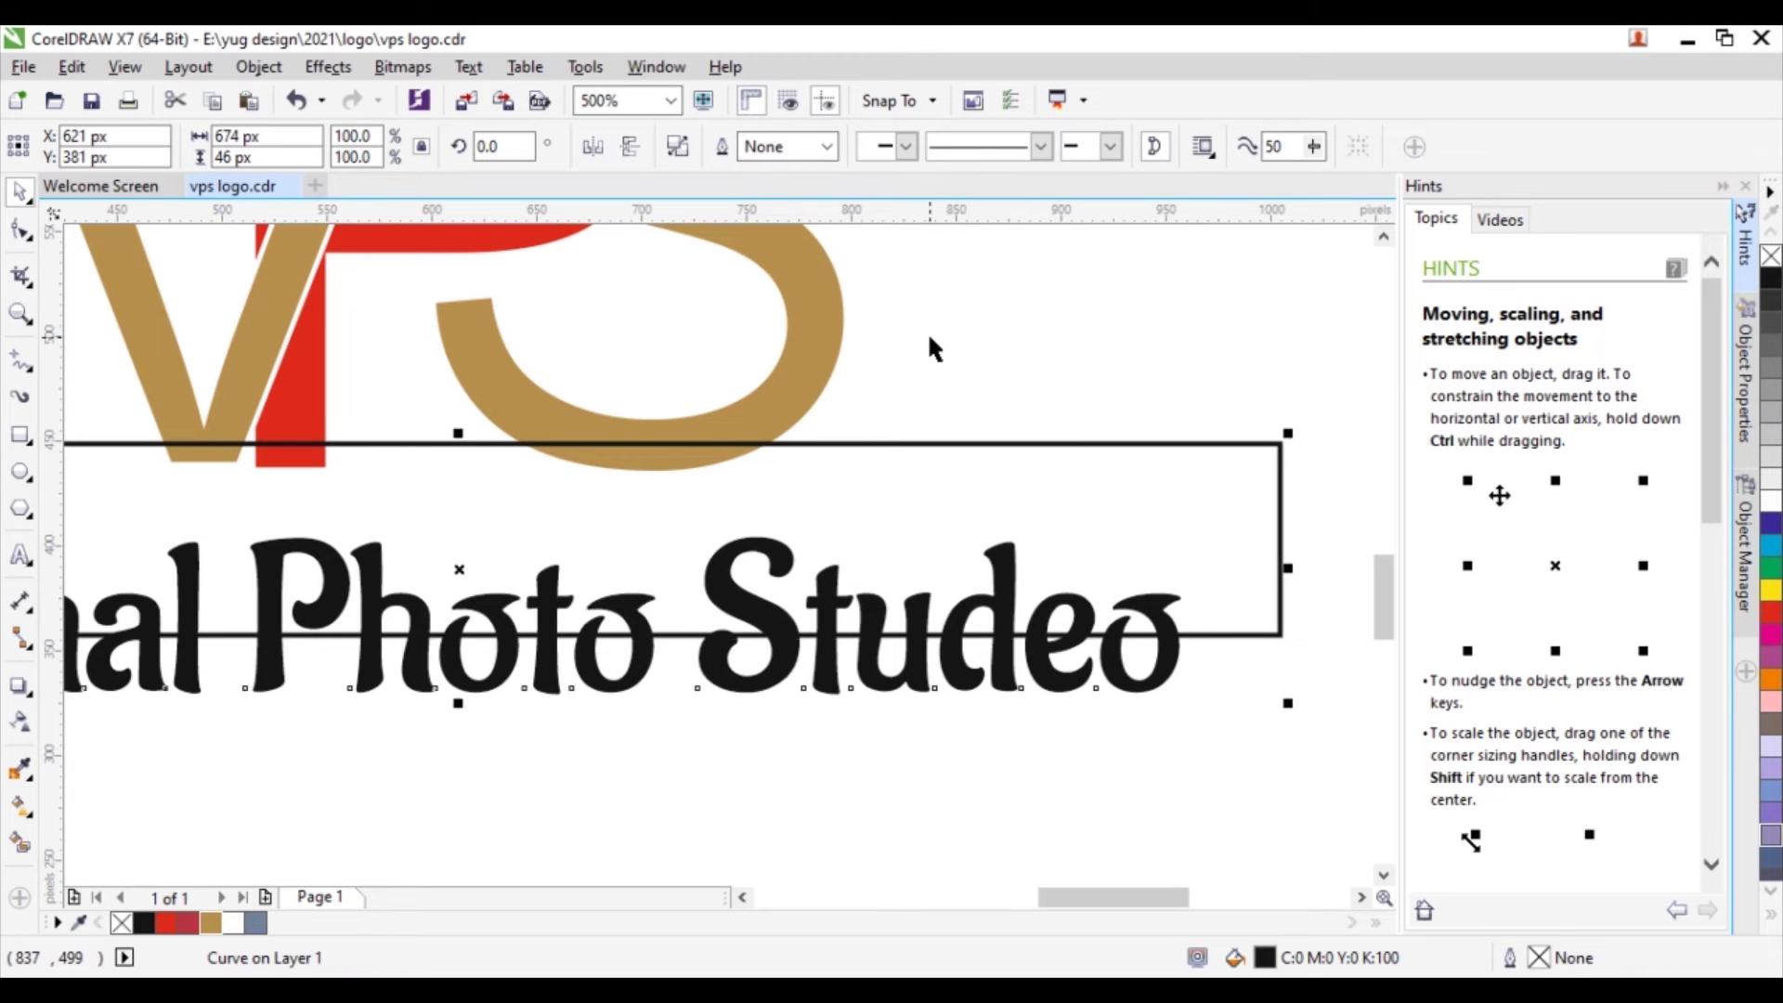
pyautogui.hotkey('ctrl', 'z')
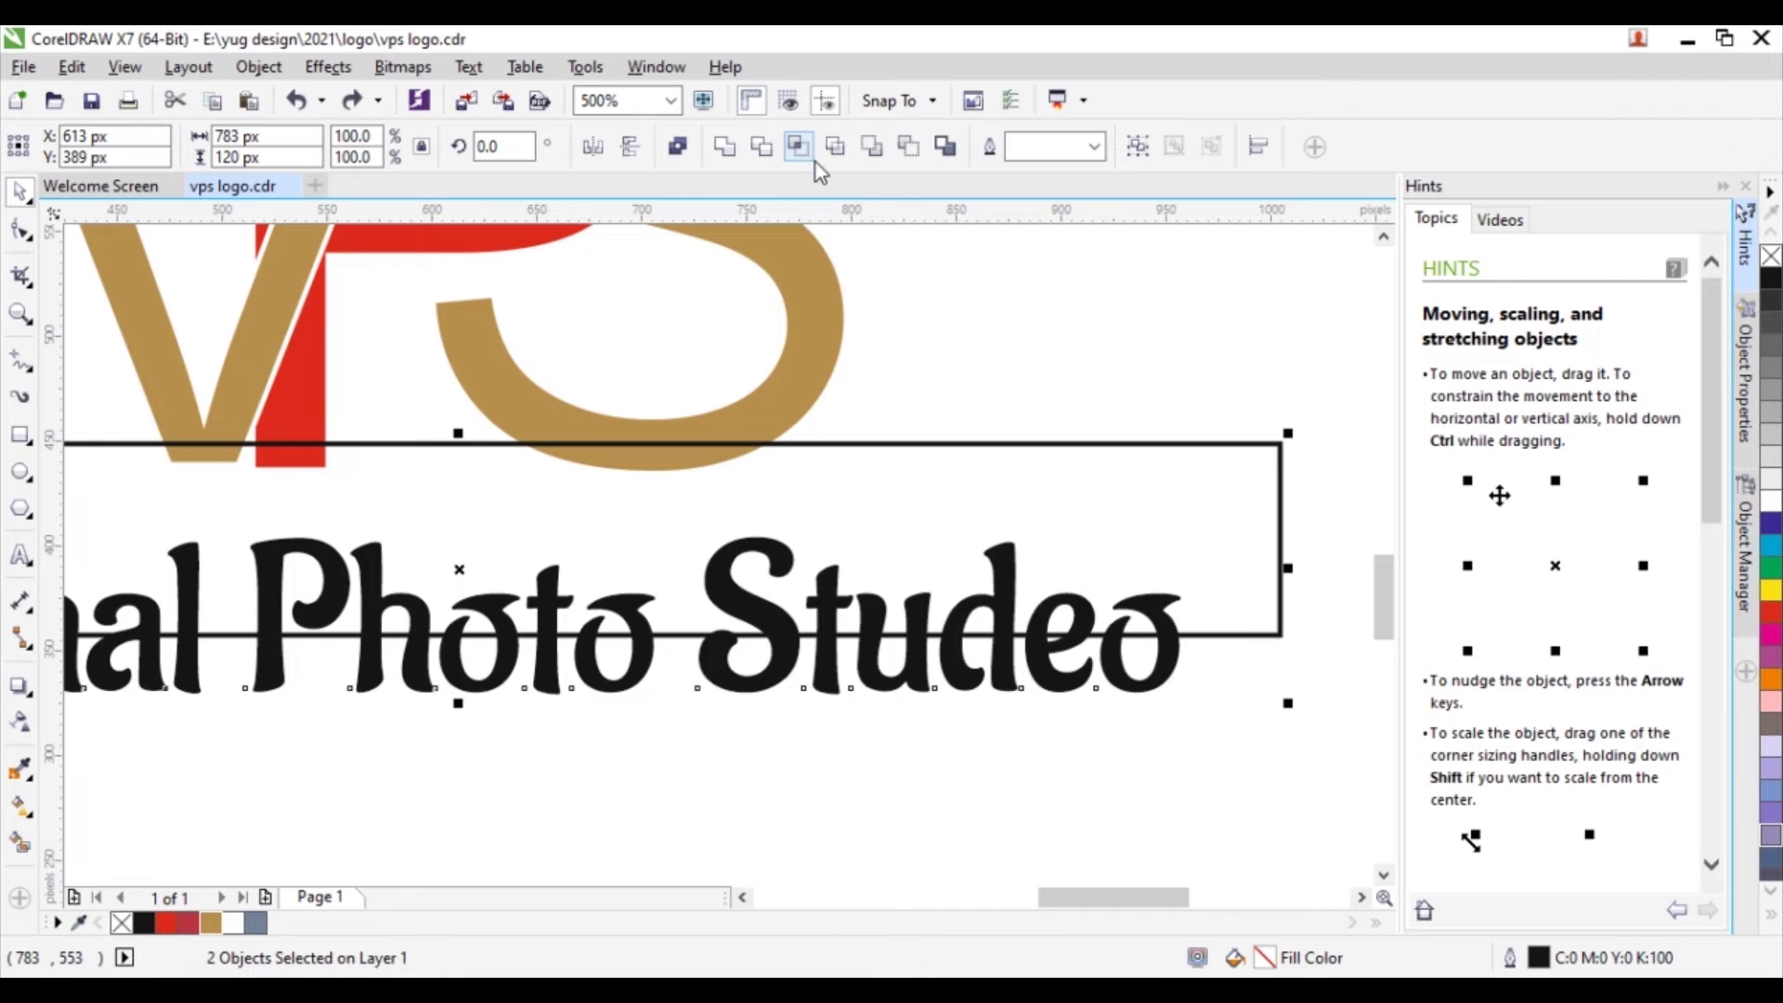
pyautogui.click(797, 146)
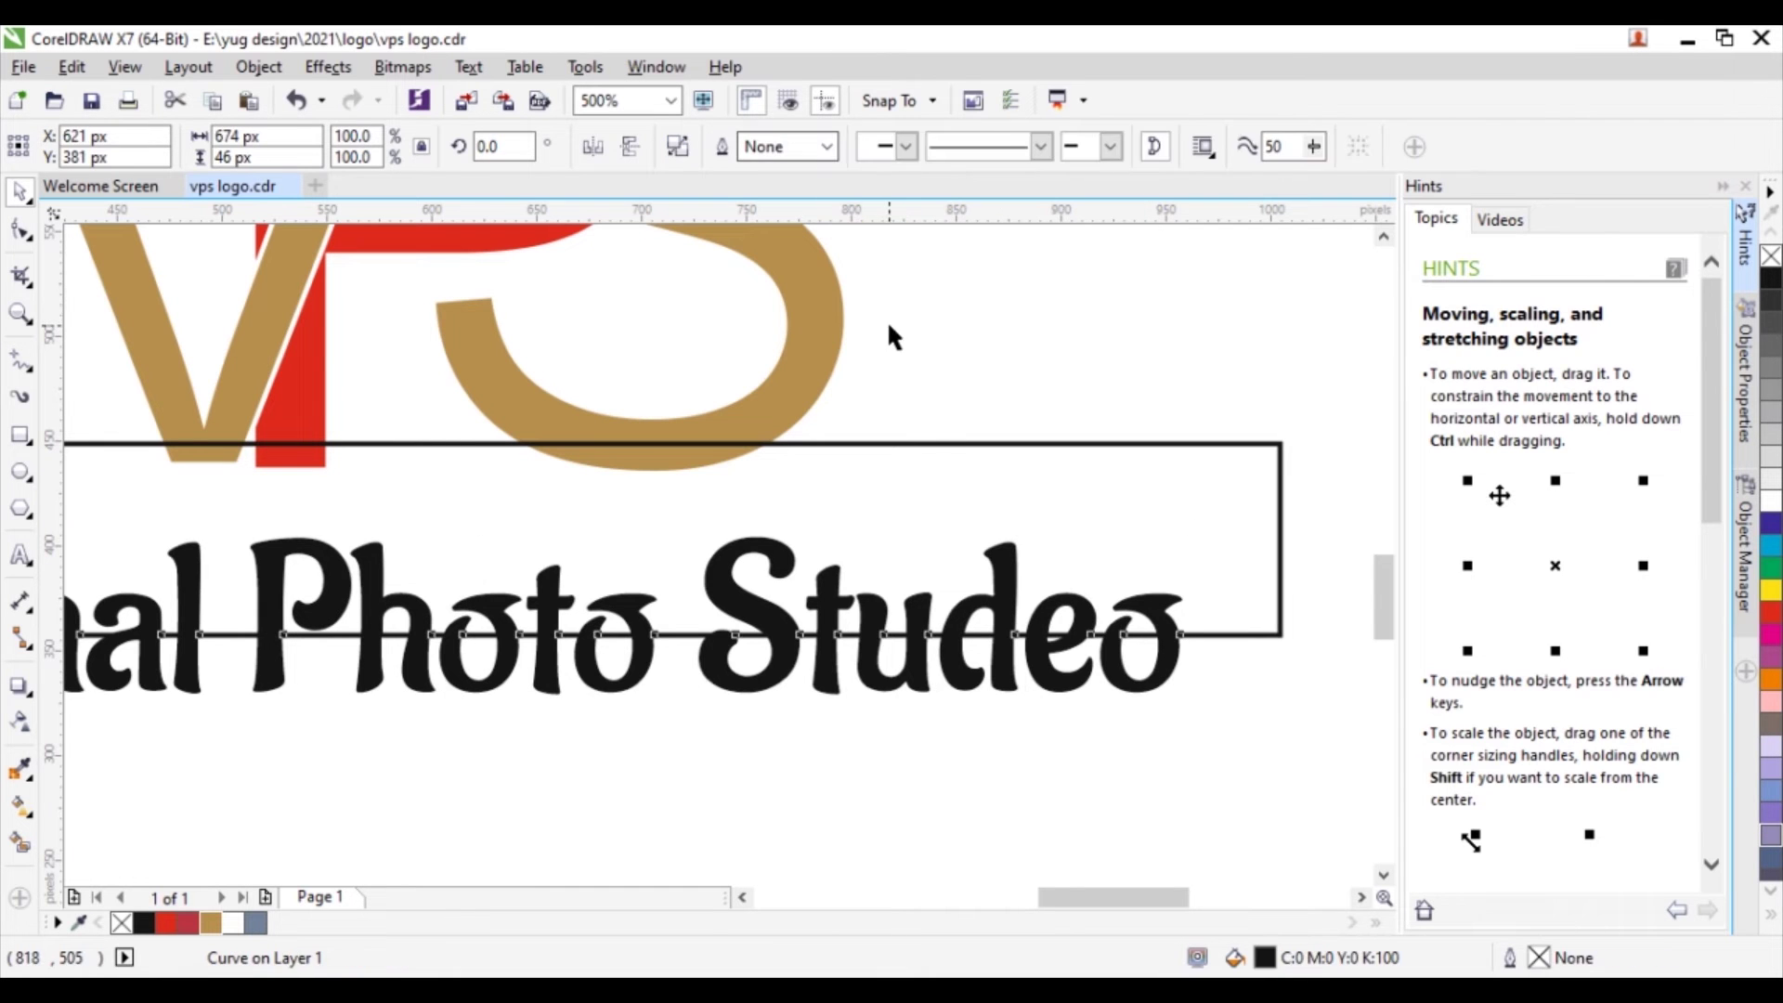
pyautogui.press('Tab')
pyautogui.press('Delete')
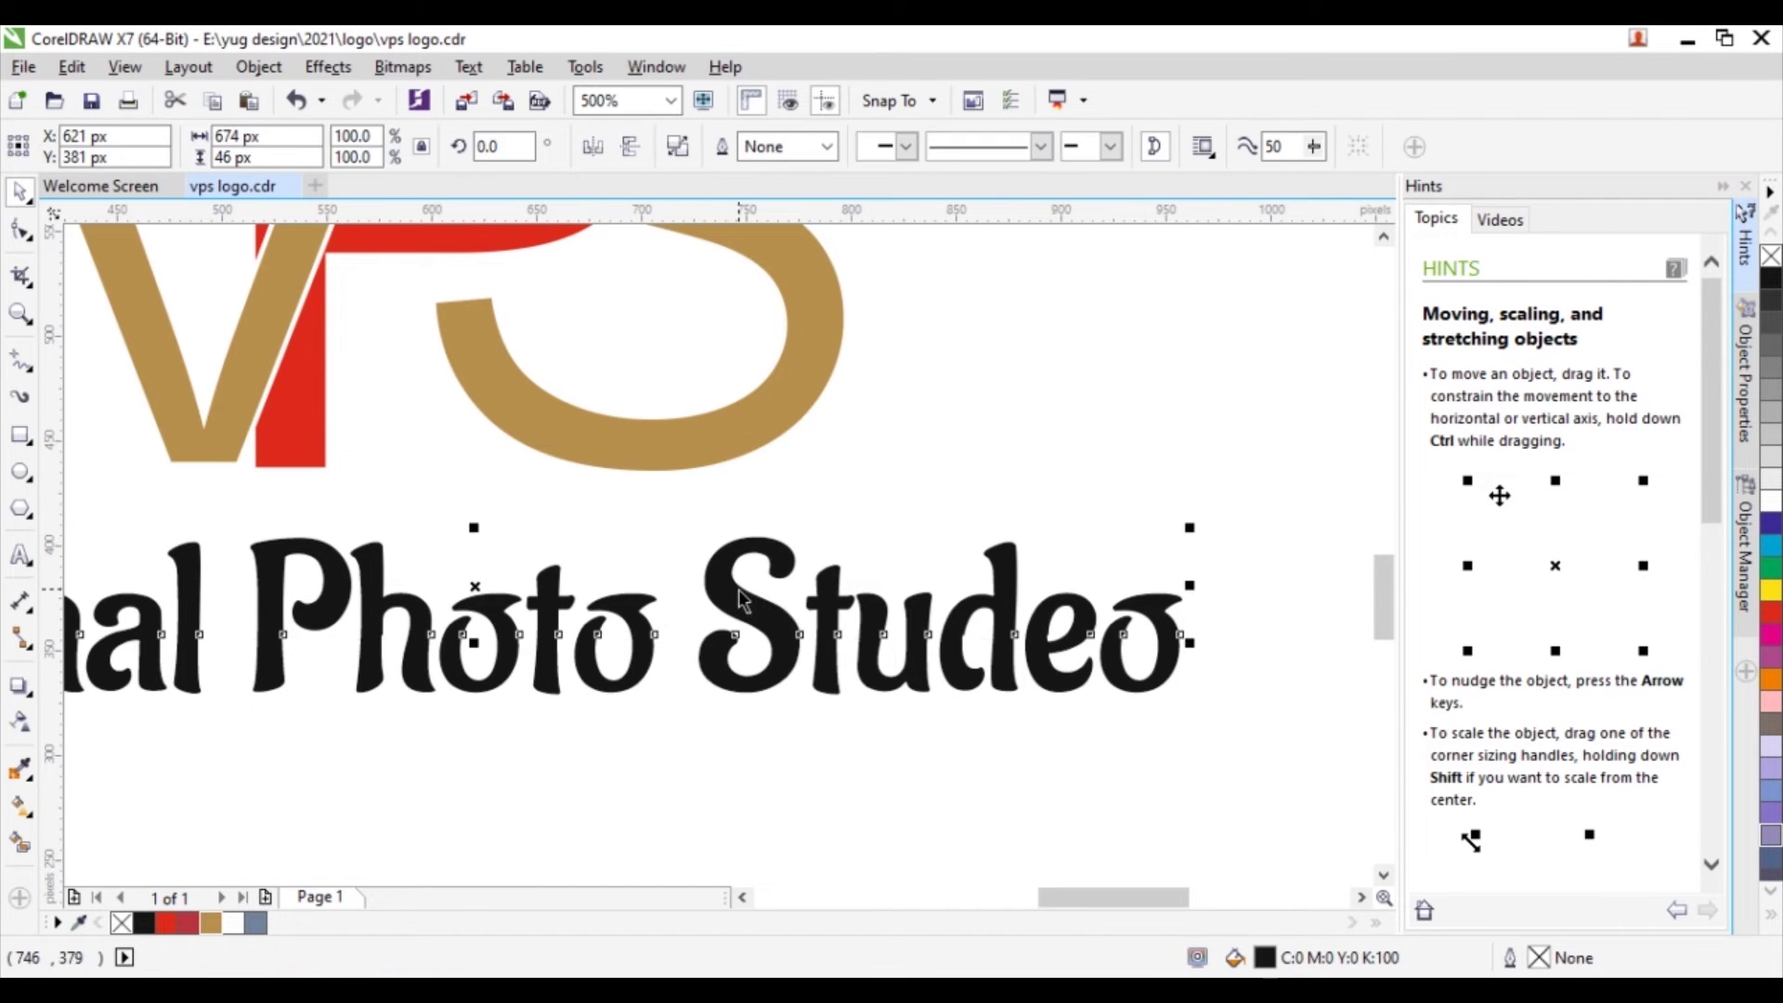
# Step: Fill the top-half shape red and the Vishal Photo Studeo text gold
pyautogui.click(165, 923)
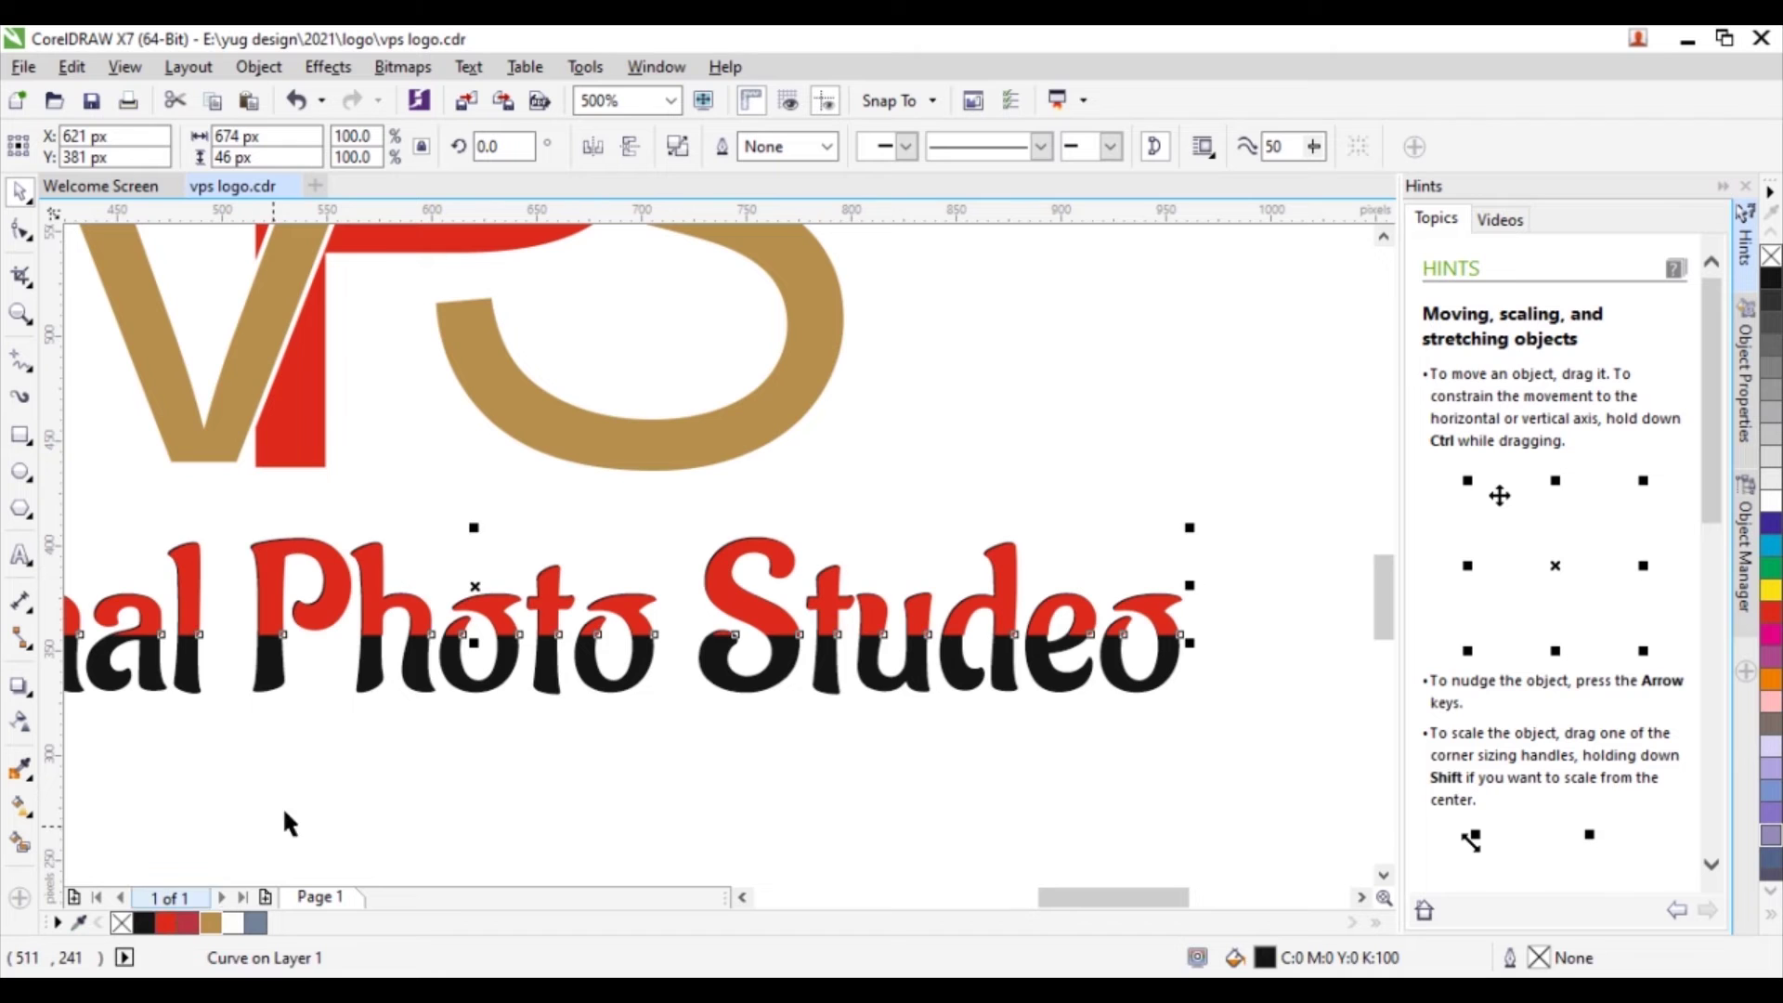
pyautogui.click(370, 685)
pyautogui.click(212, 922)
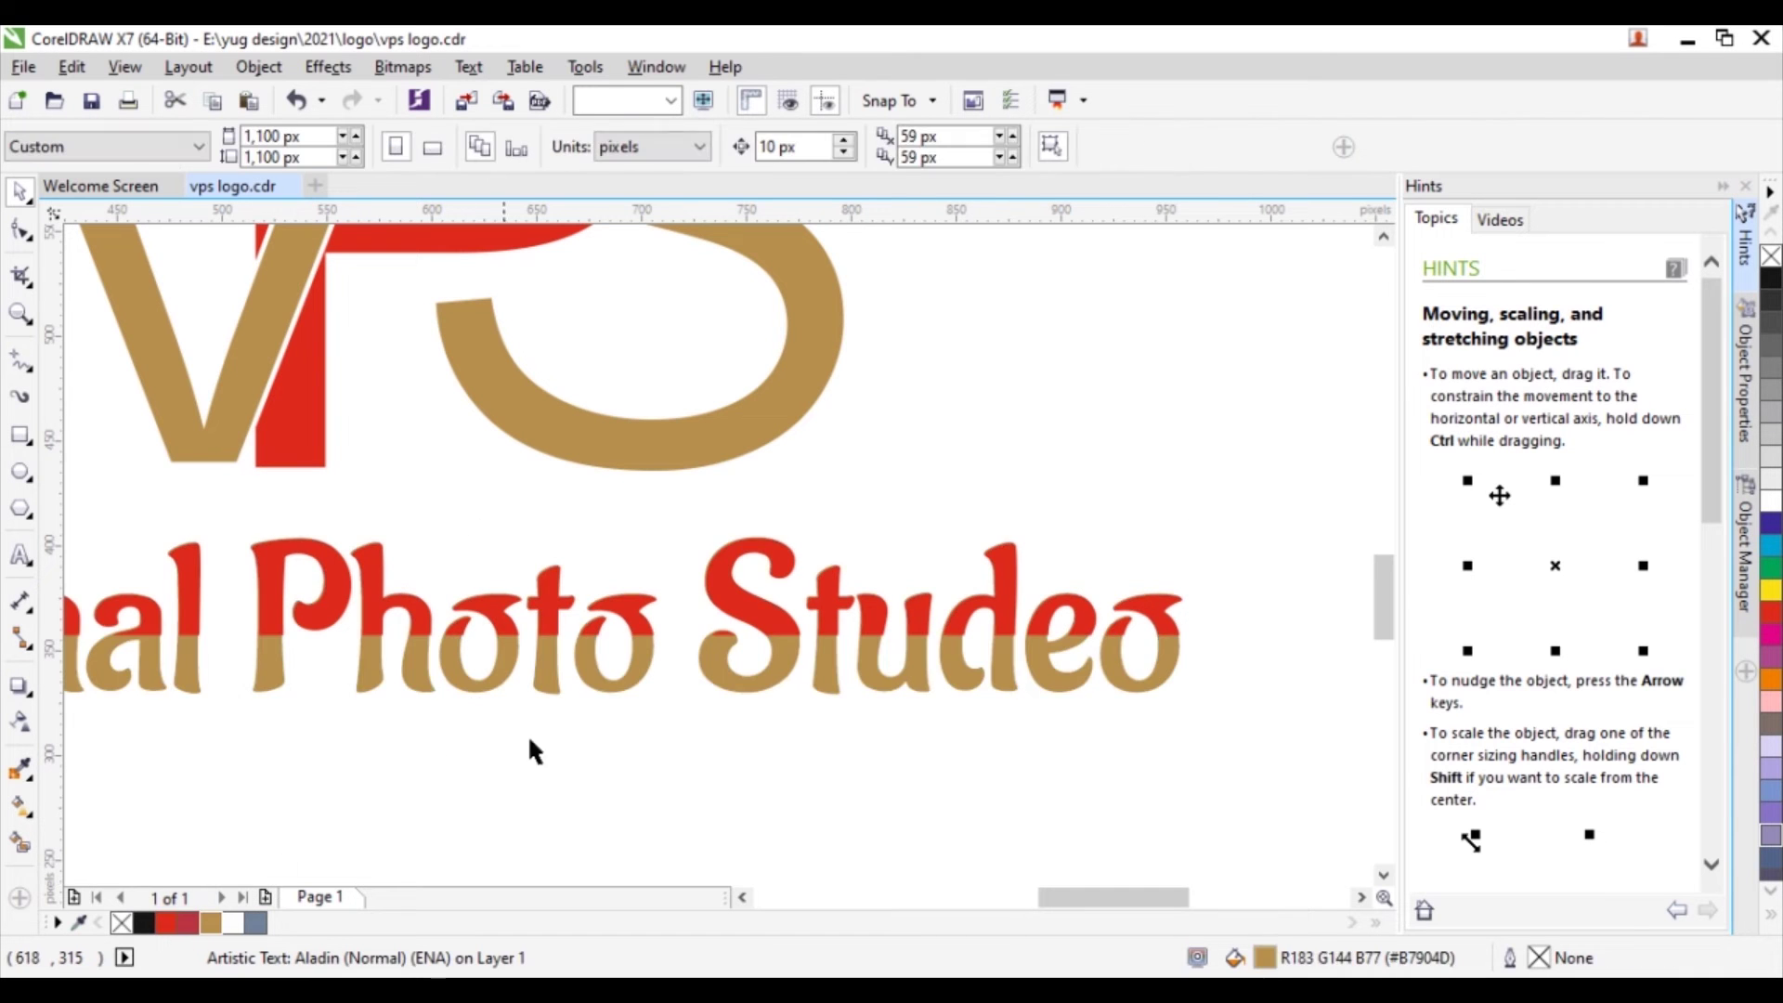
pyautogui.click(471, 719)
pyautogui.scroll(-3, 471, 719)
pyautogui.scroll(2, 716, 706)
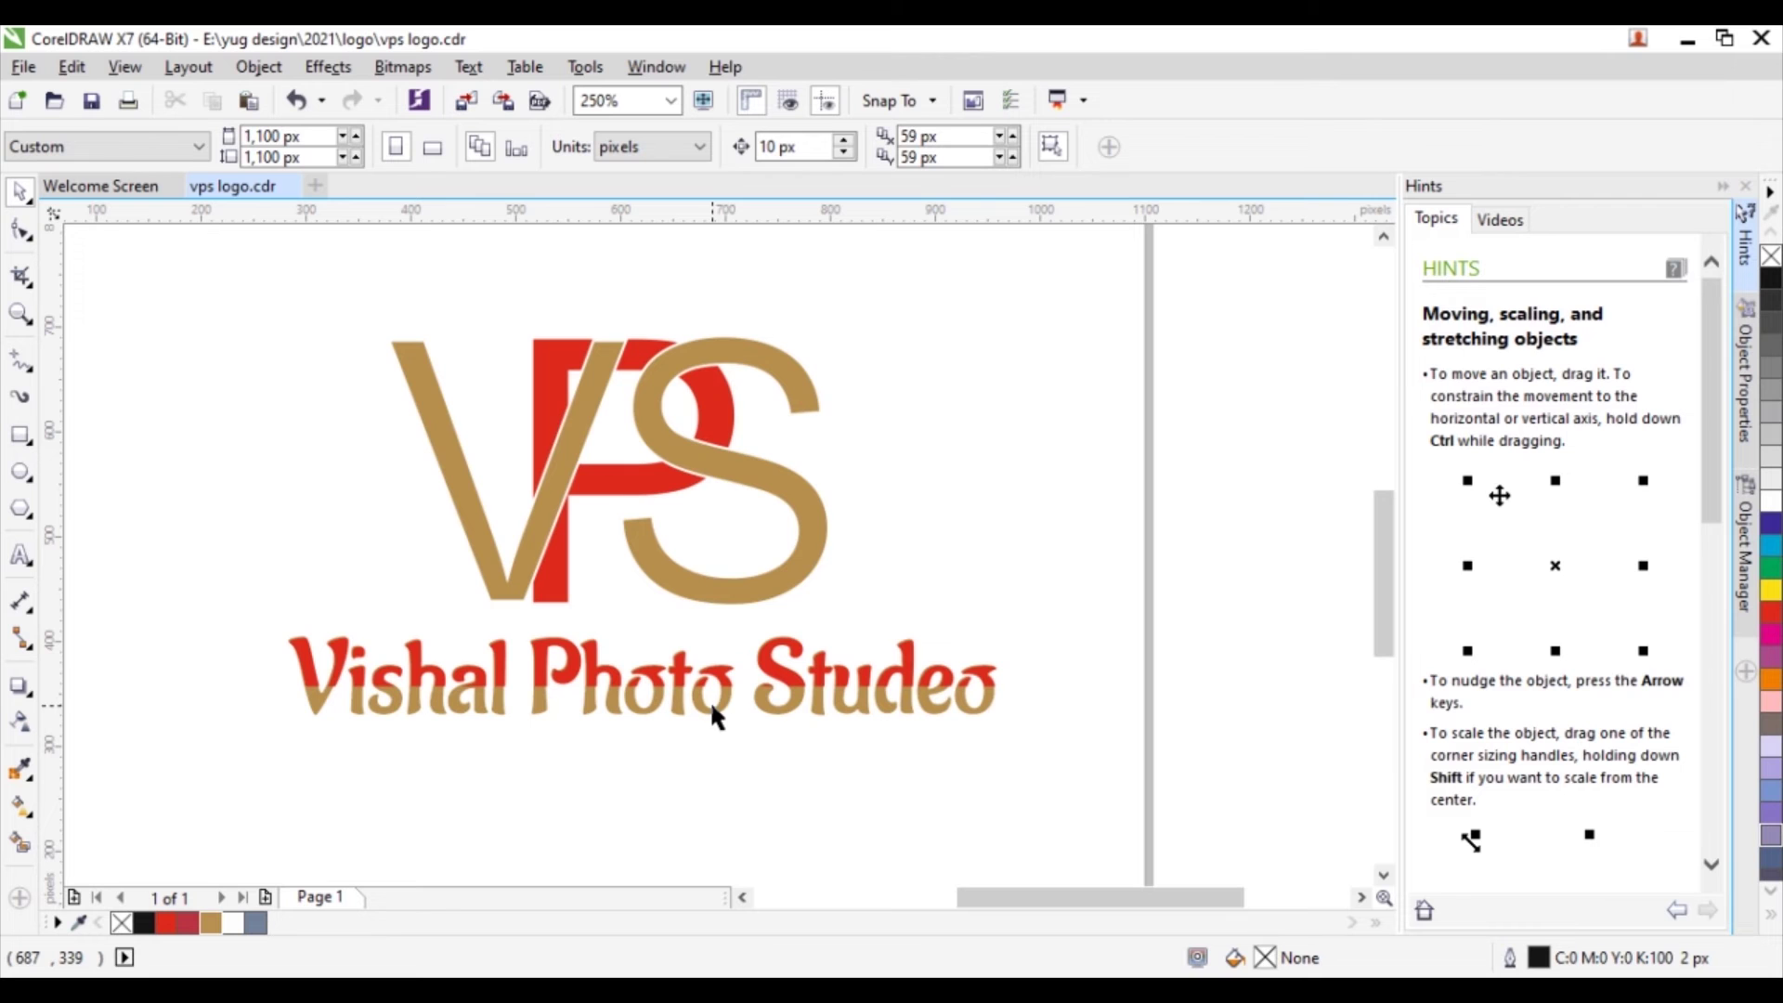
pyautogui.scroll(-2, 815, 685)
pyautogui.scroll(1, 527, 678)
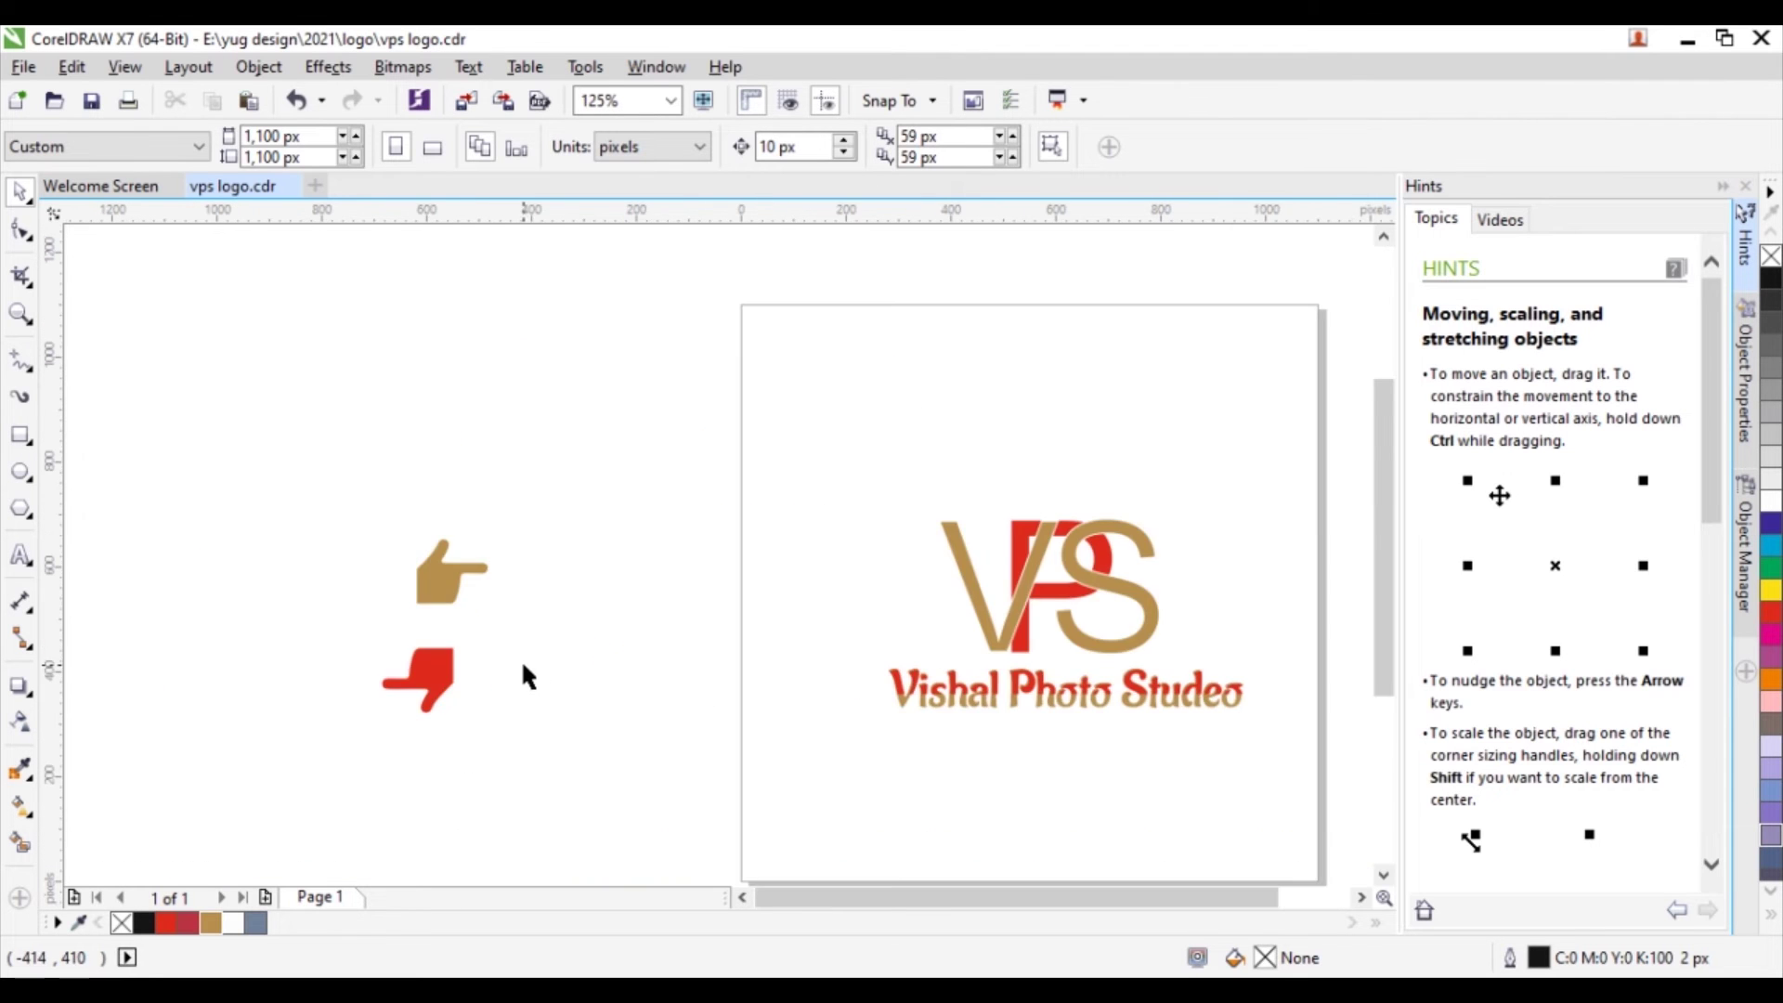
# Step: Move the red hand to the top right of VPS, keeping it plain red
pyautogui.hscroll(2, 520, 651)
pyautogui.moveTo(264, 617)
pyautogui.mouseDown()
pyautogui.moveTo(924, 466)
pyautogui.moveTo(966, 424)
pyautogui.mouseUp()
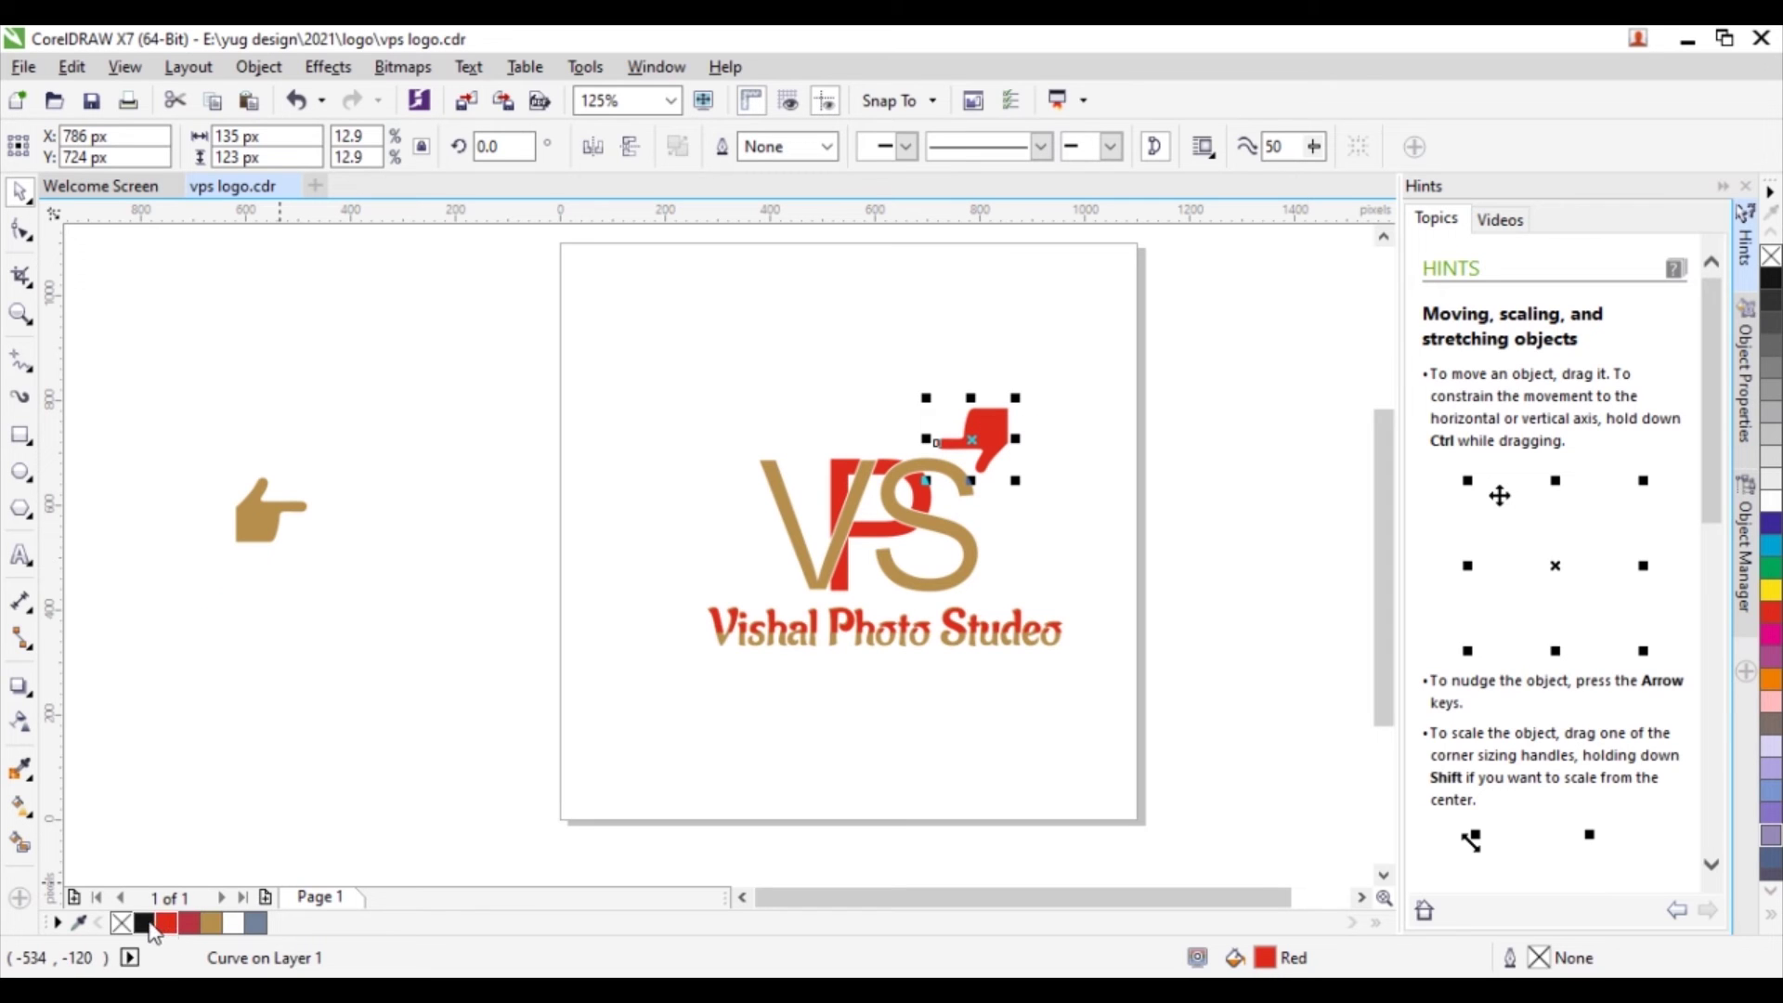
pyautogui.click(183, 926)
pyautogui.click(167, 924)
# Step: Position the gold hand just left of Vishal and save the logo document
pyautogui.moveTo(263, 530); pyautogui.dragTo(667, 701)
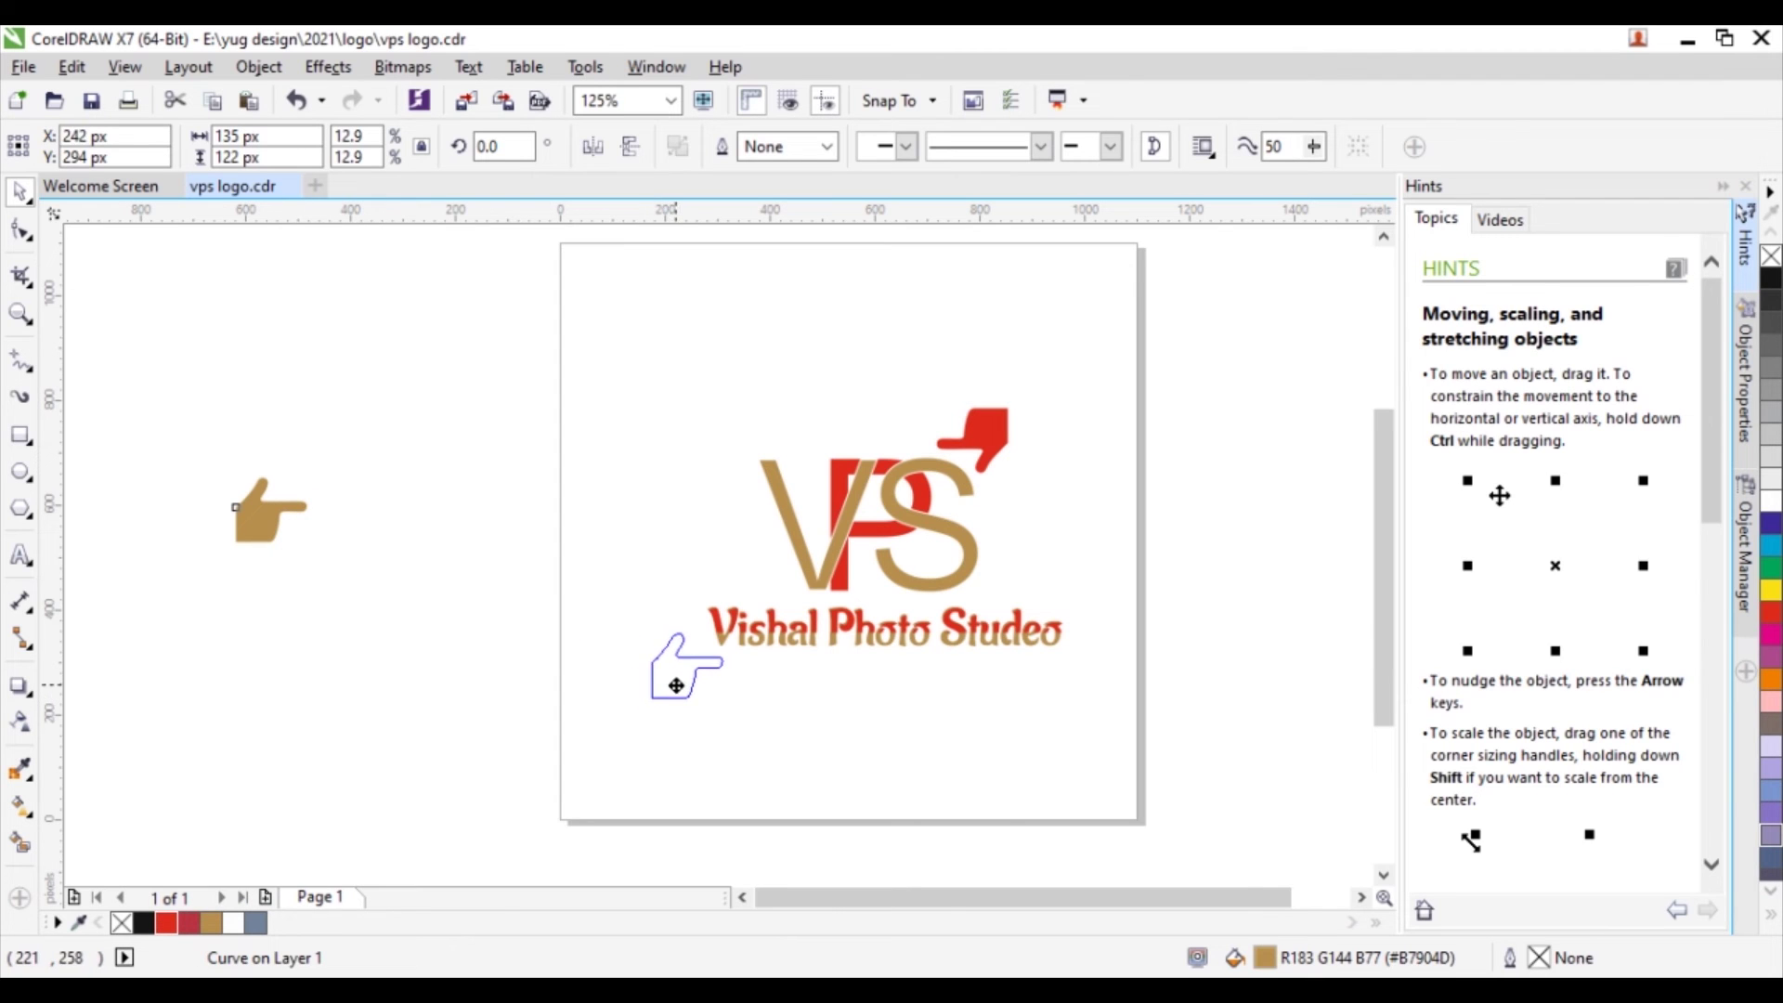
pyautogui.moveTo(667, 701); pyautogui.dragTo(692, 698)
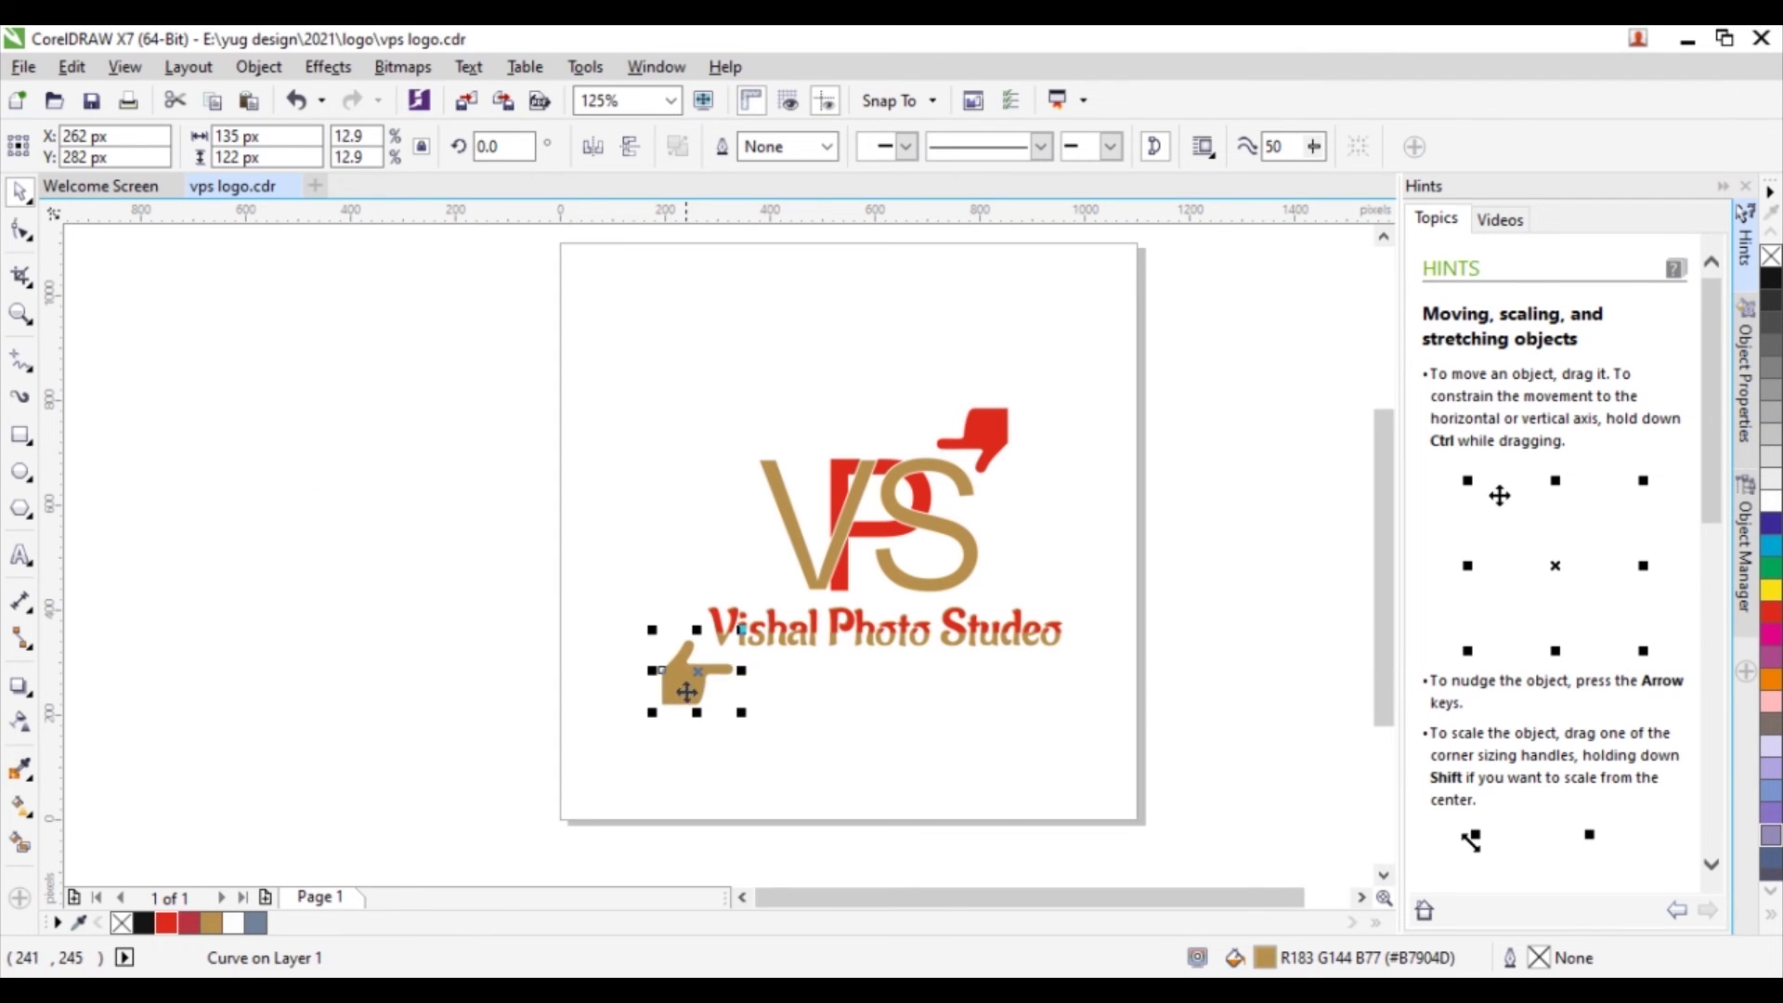
pyautogui.hscroll(3, 1158, 616)
pyautogui.scroll(2, 640, 567)
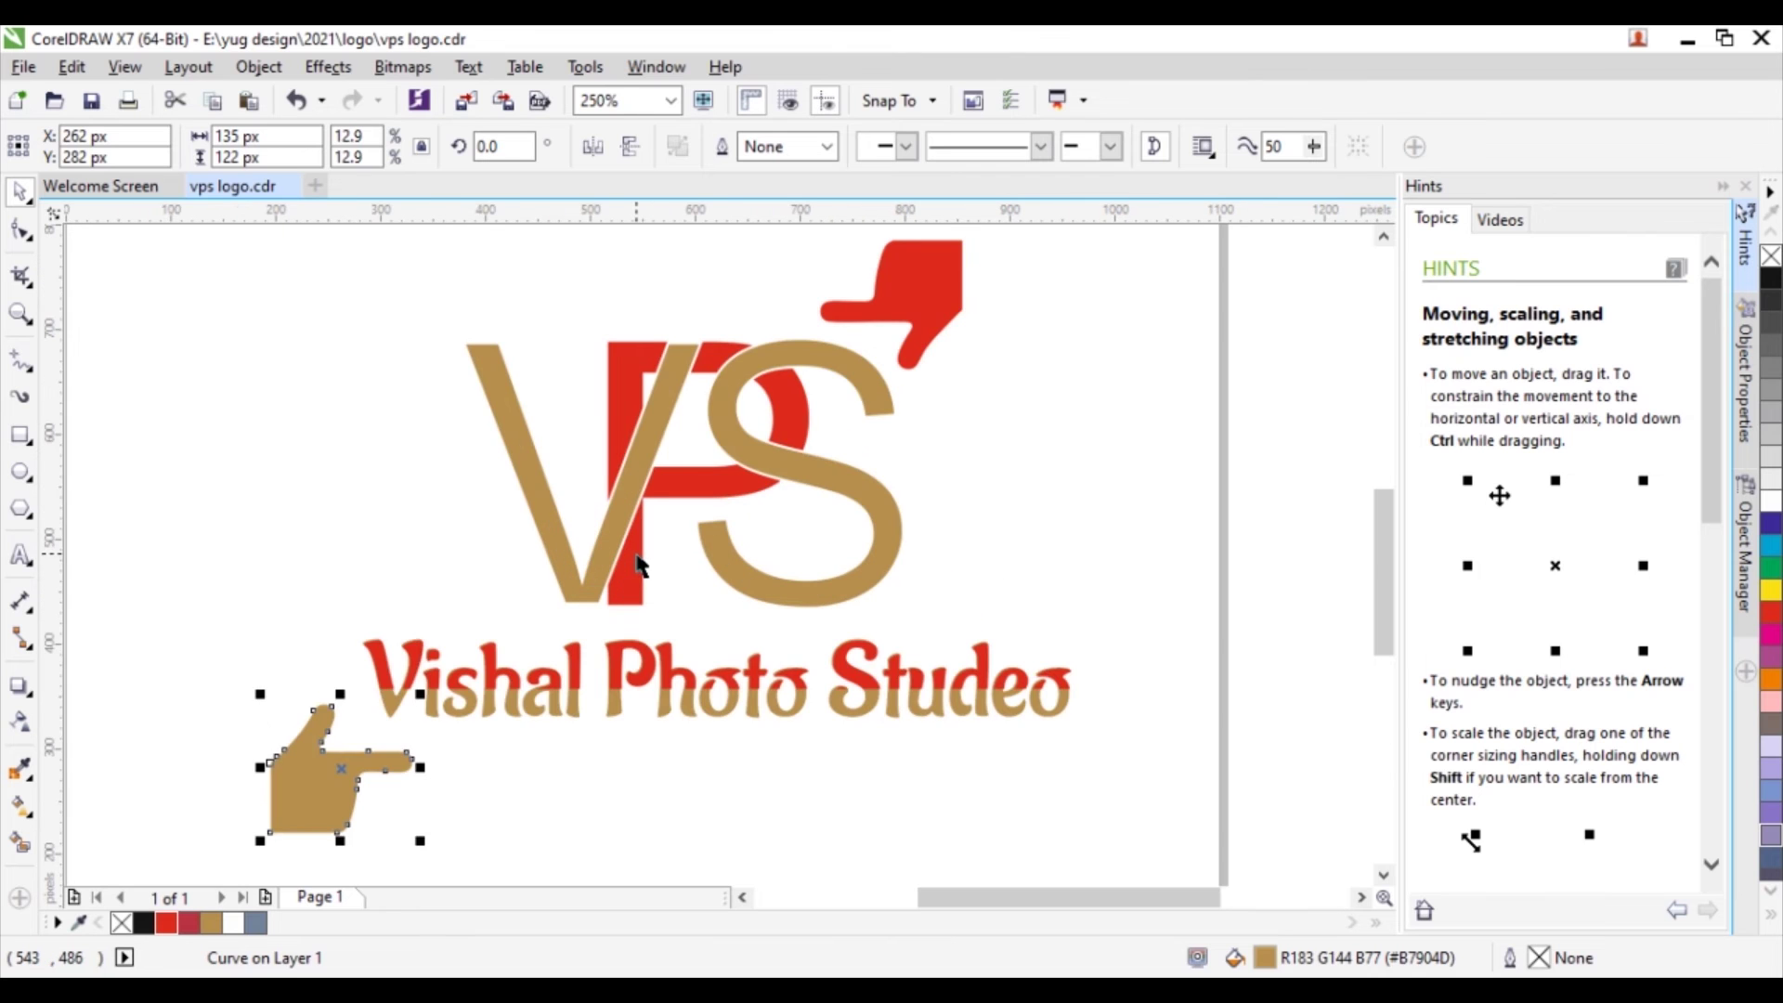
pyautogui.scroll(-2, 707, 606)
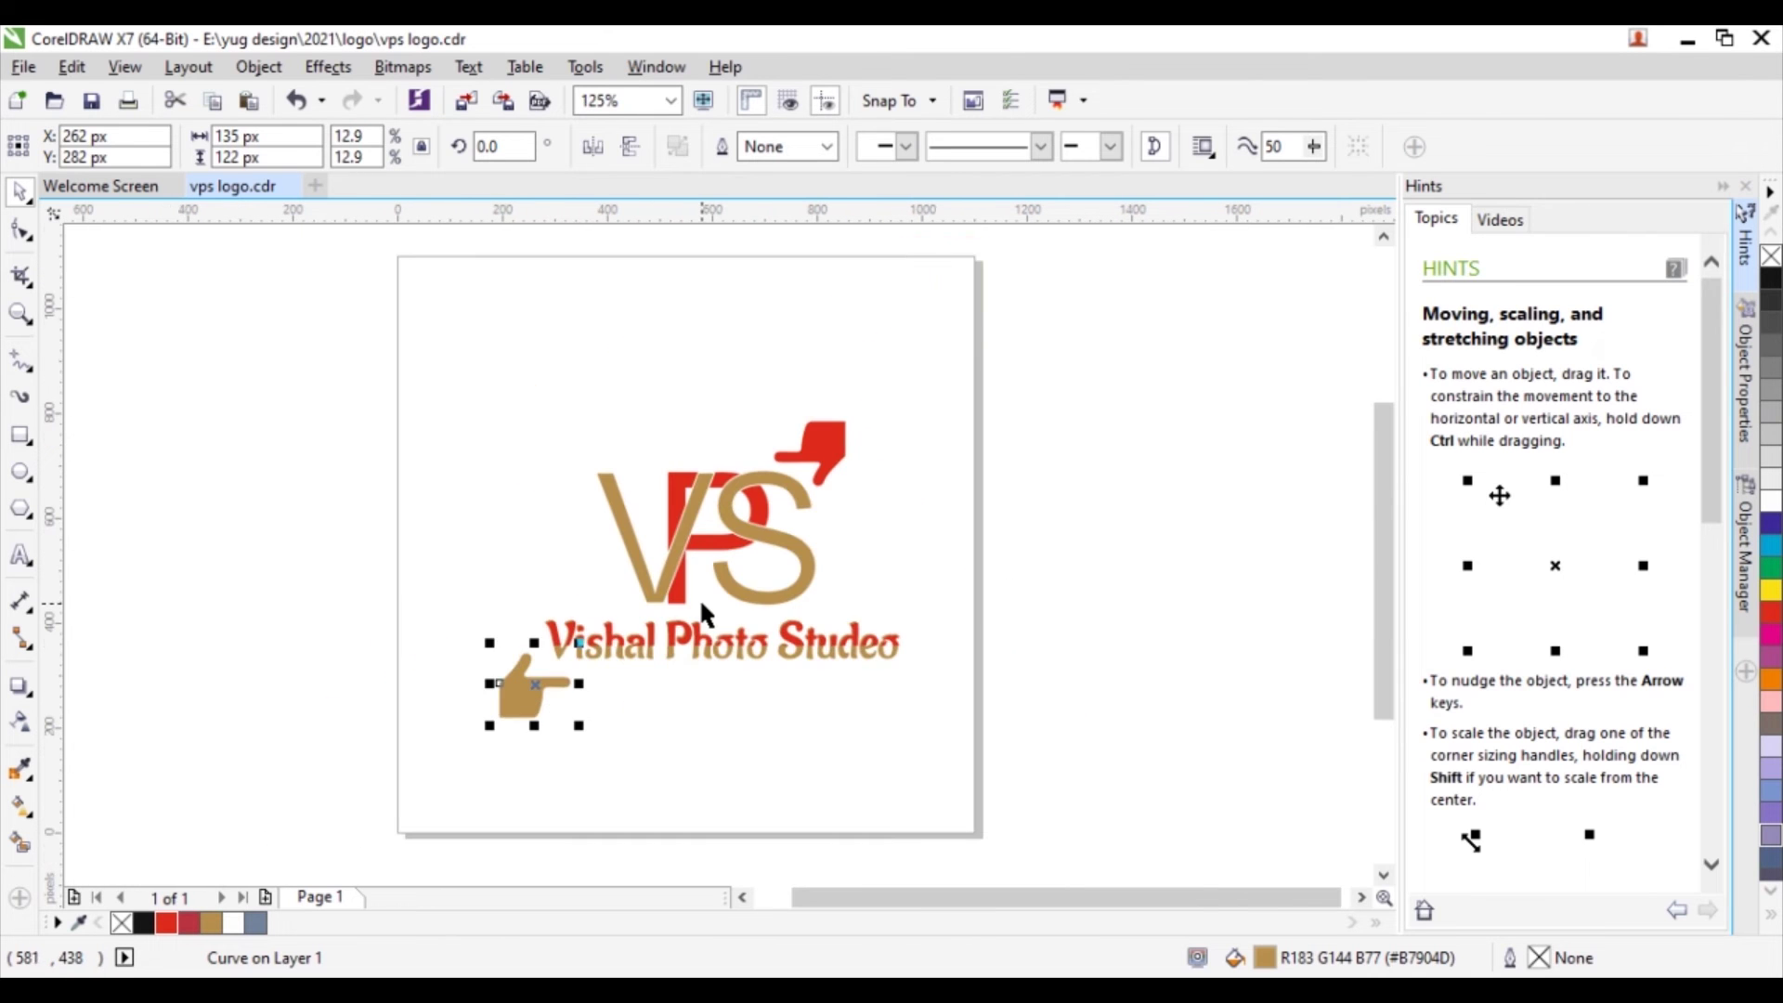
pyautogui.hotkey('ctrl', 's')
pyautogui.scroll(-2, 622, 618)
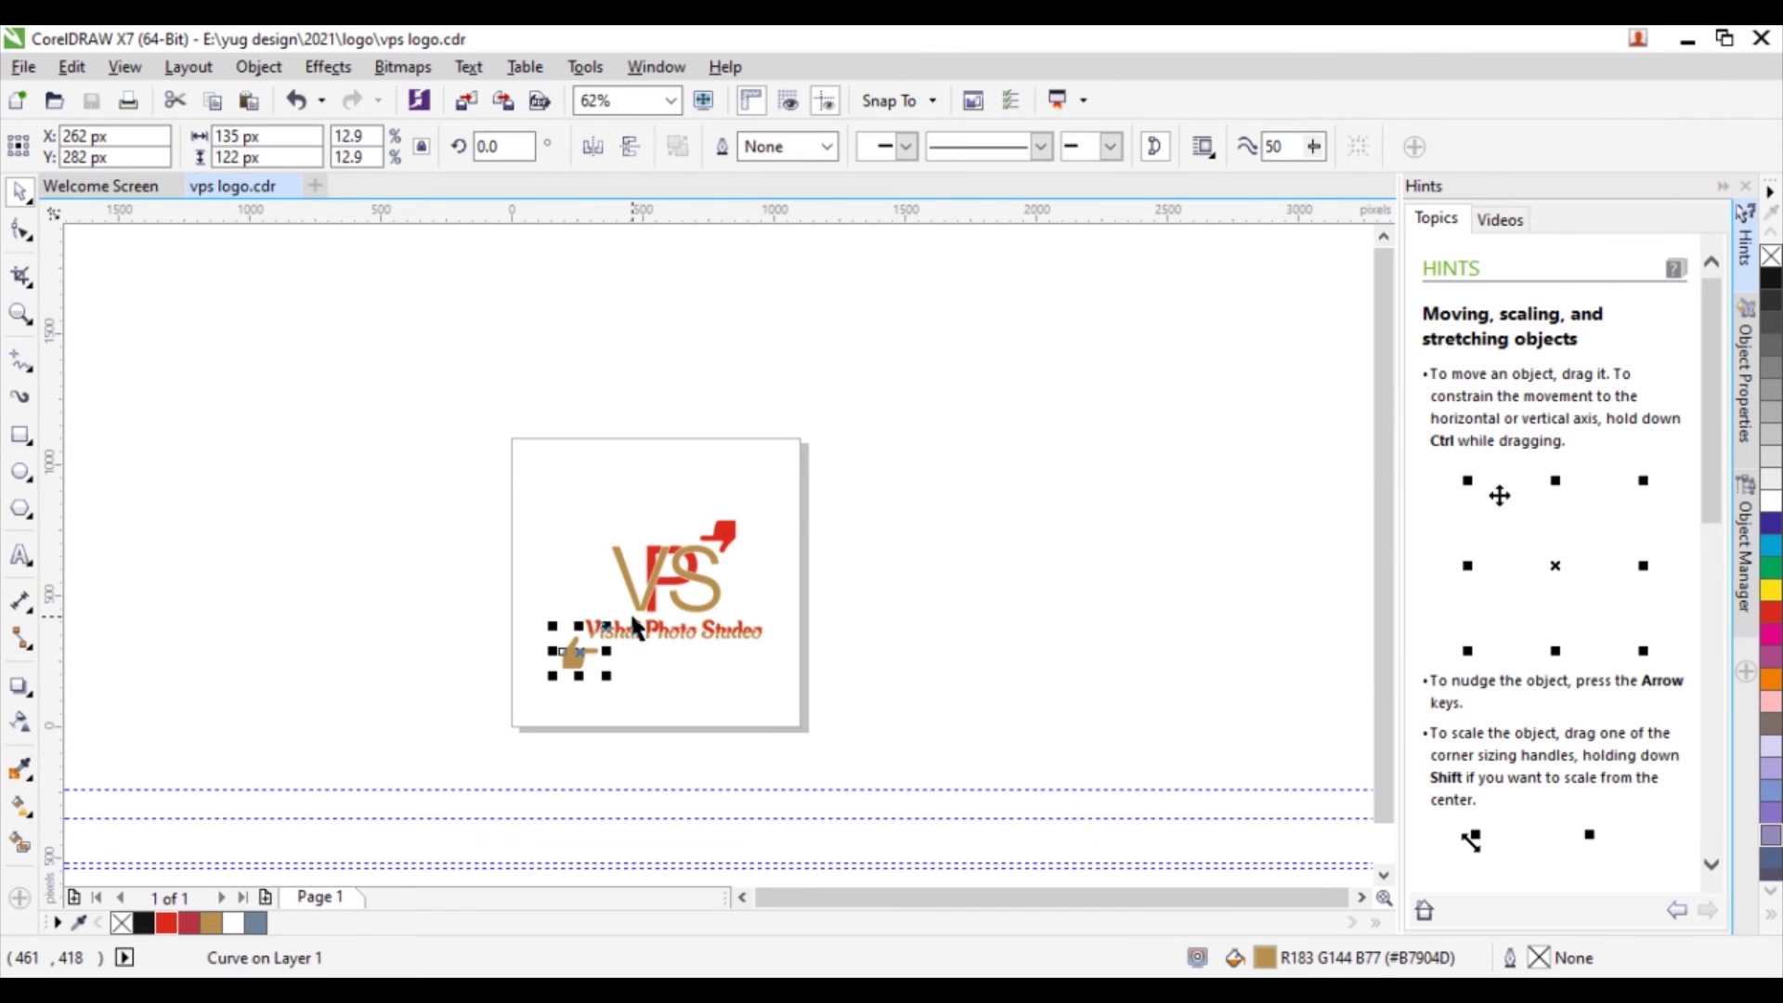
pyautogui.hotkey('ctrl', 'e')
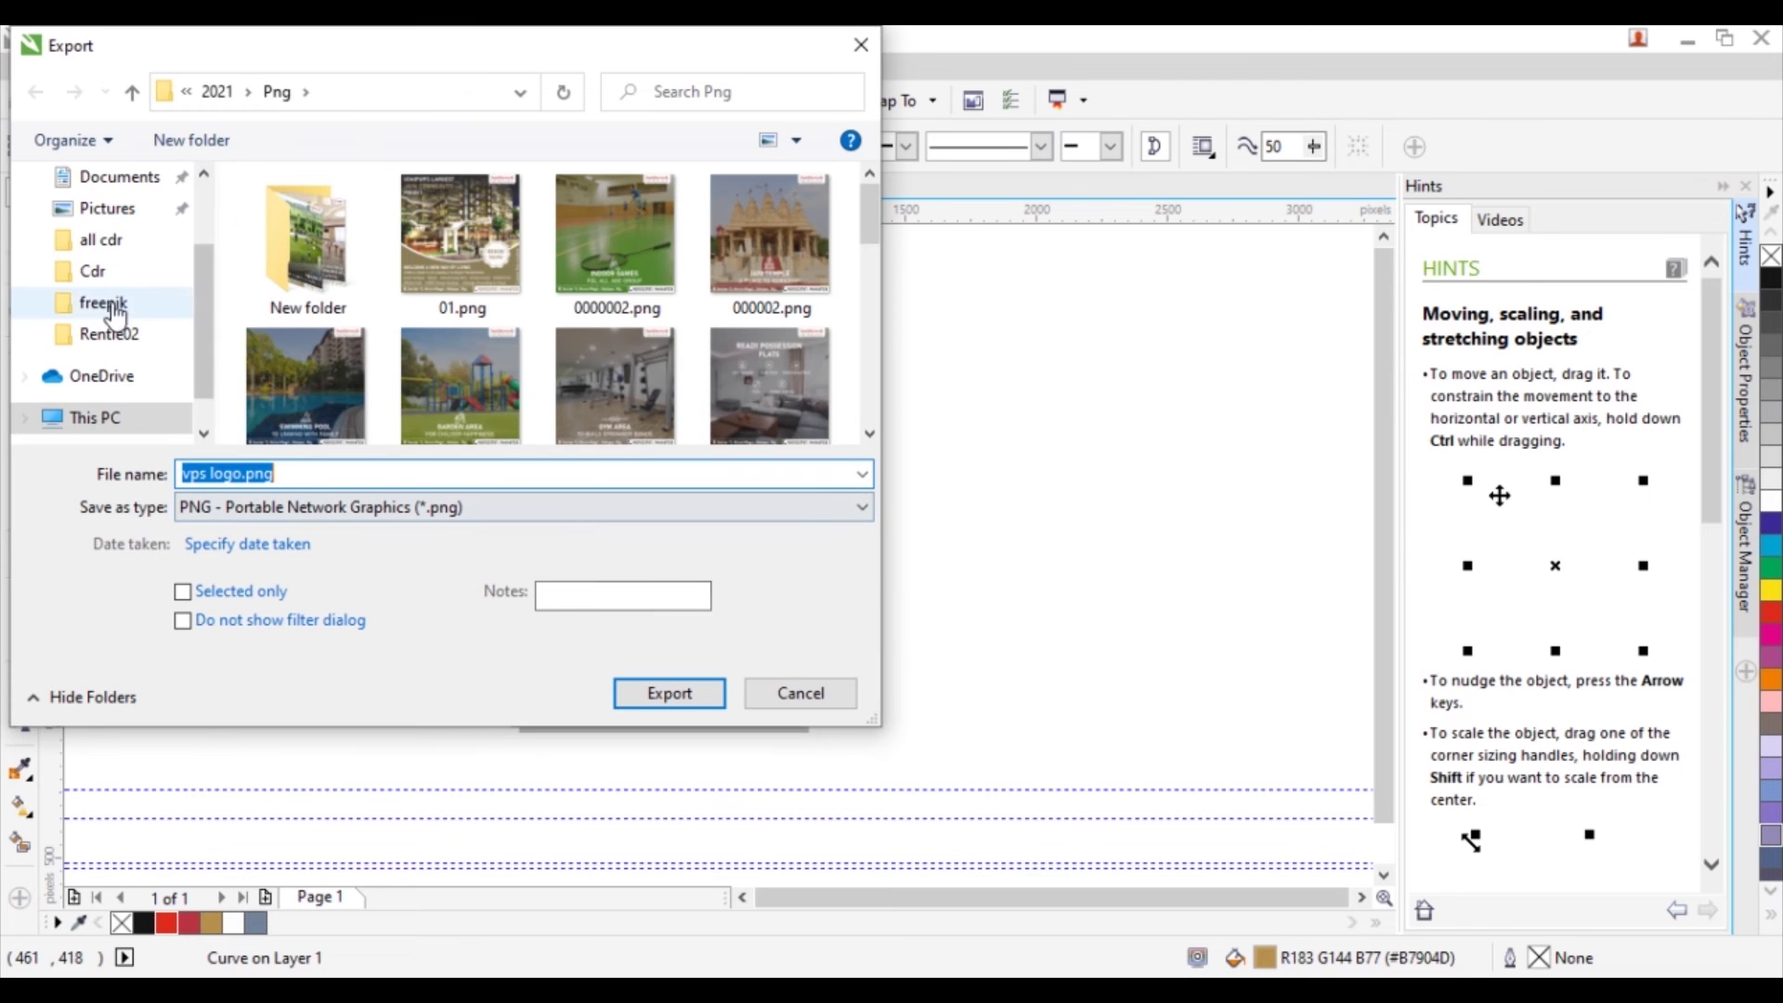
# Step: Export the logo to the Desktop as vps logo.png with the default PNG settings
pyautogui.scroll(1, 111, 279)
pyautogui.scroll(1, 116, 269)
pyautogui.scroll(2, 133, 268)
pyautogui.click(111, 232)
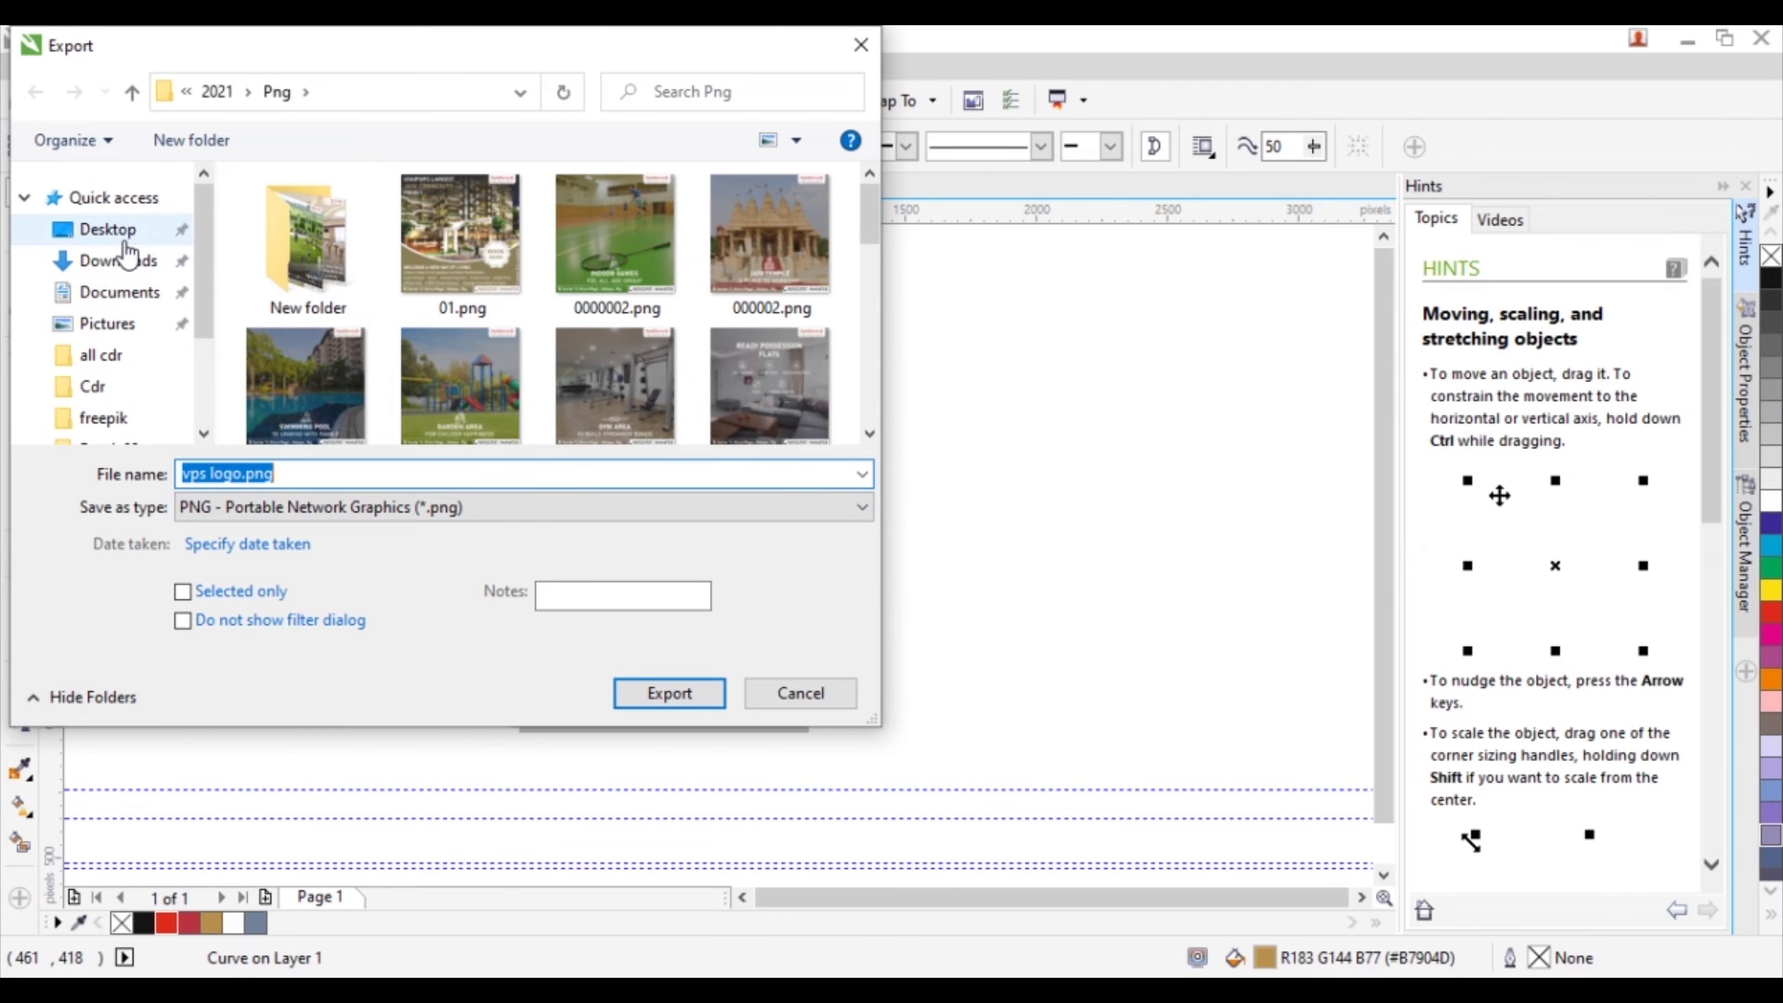
pyautogui.click(355, 481)
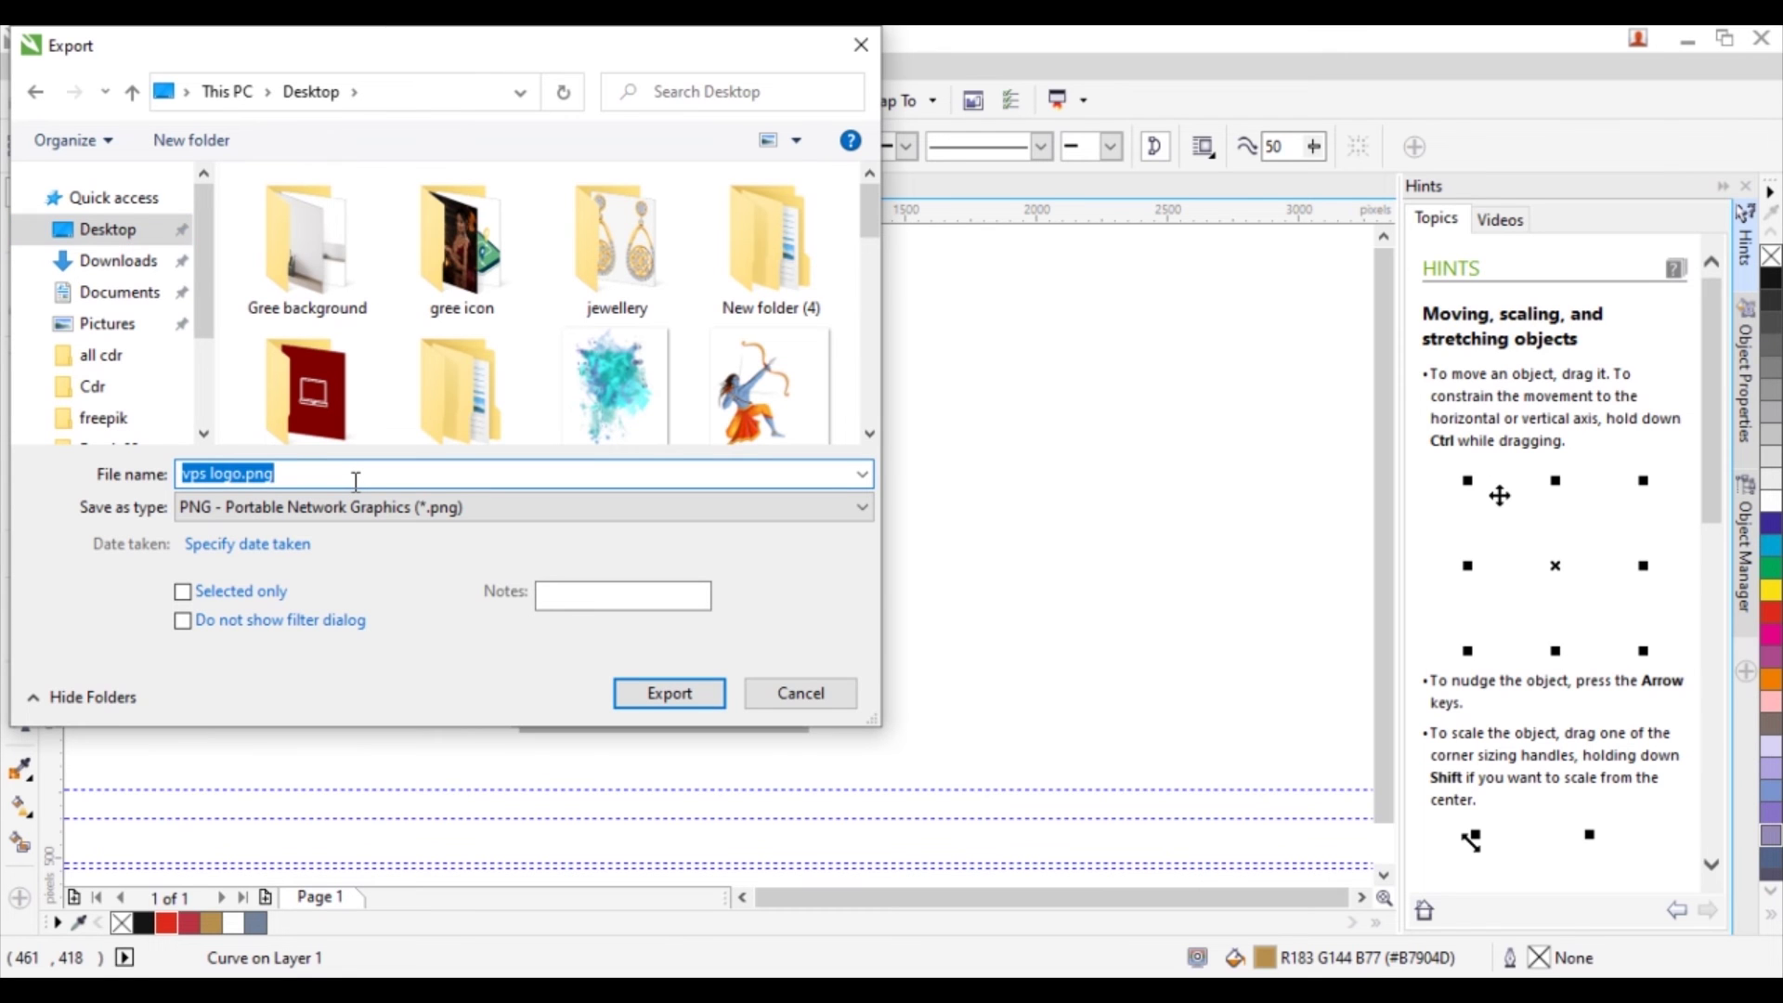
pyautogui.press('Return')
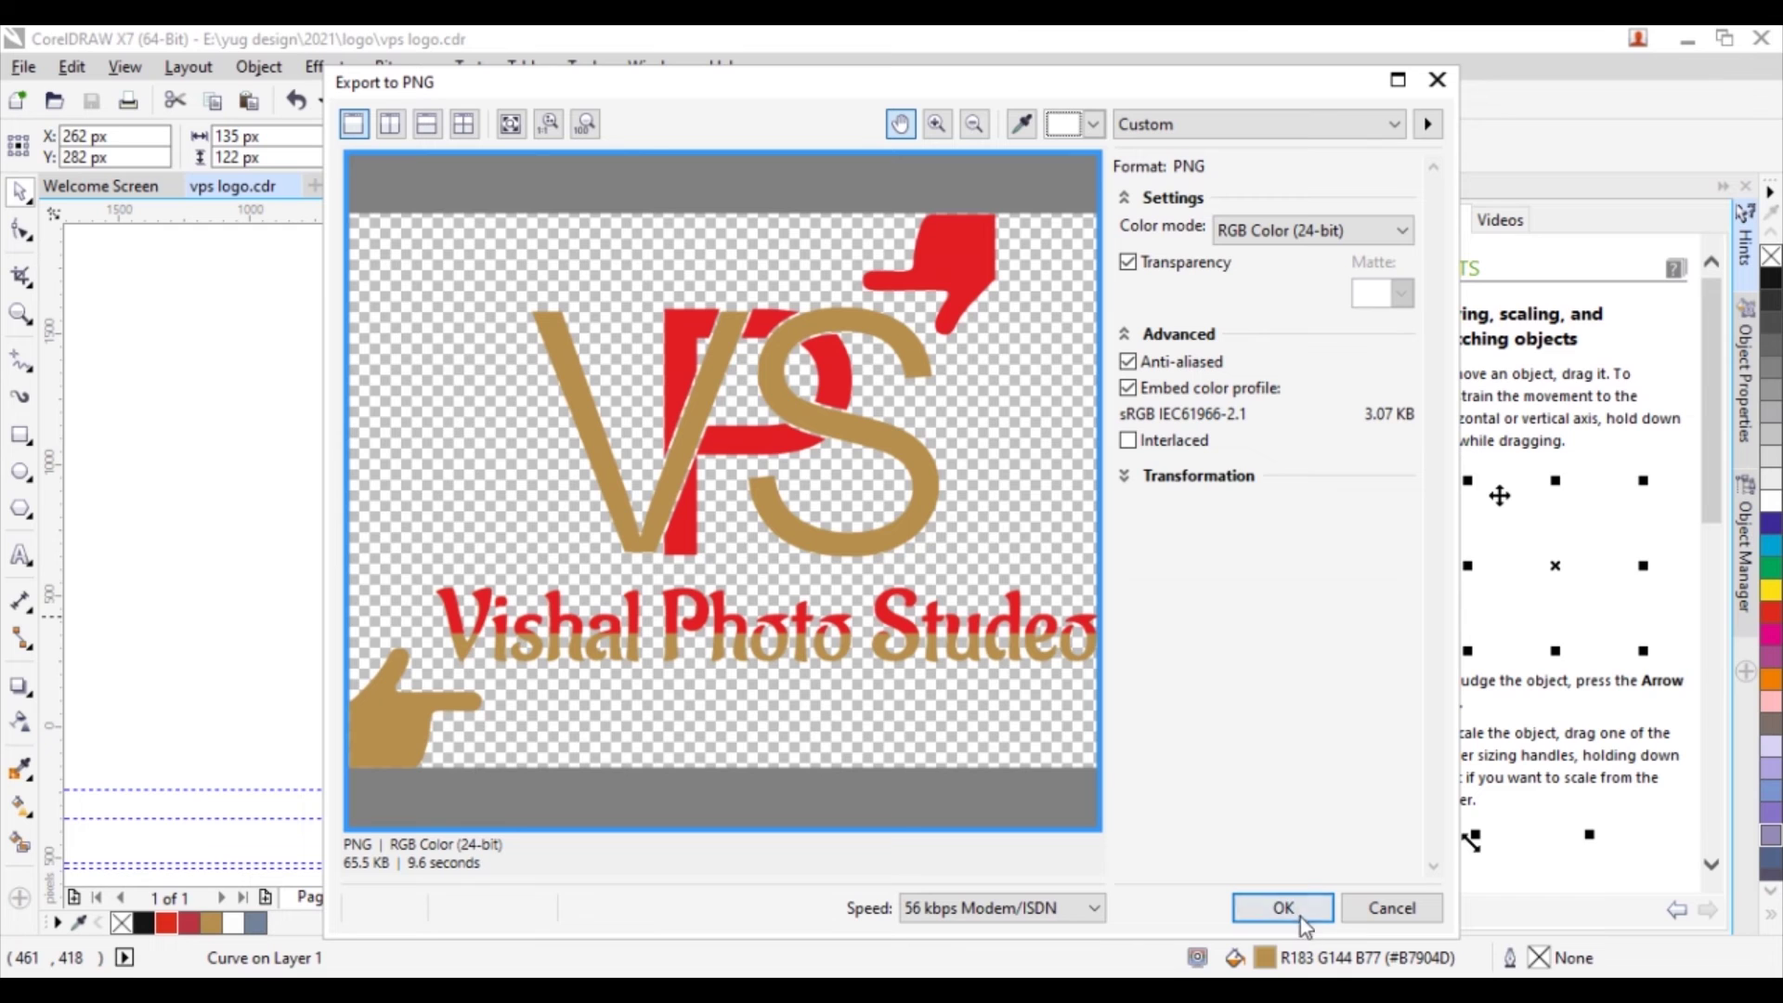
pyautogui.click(1300, 915)
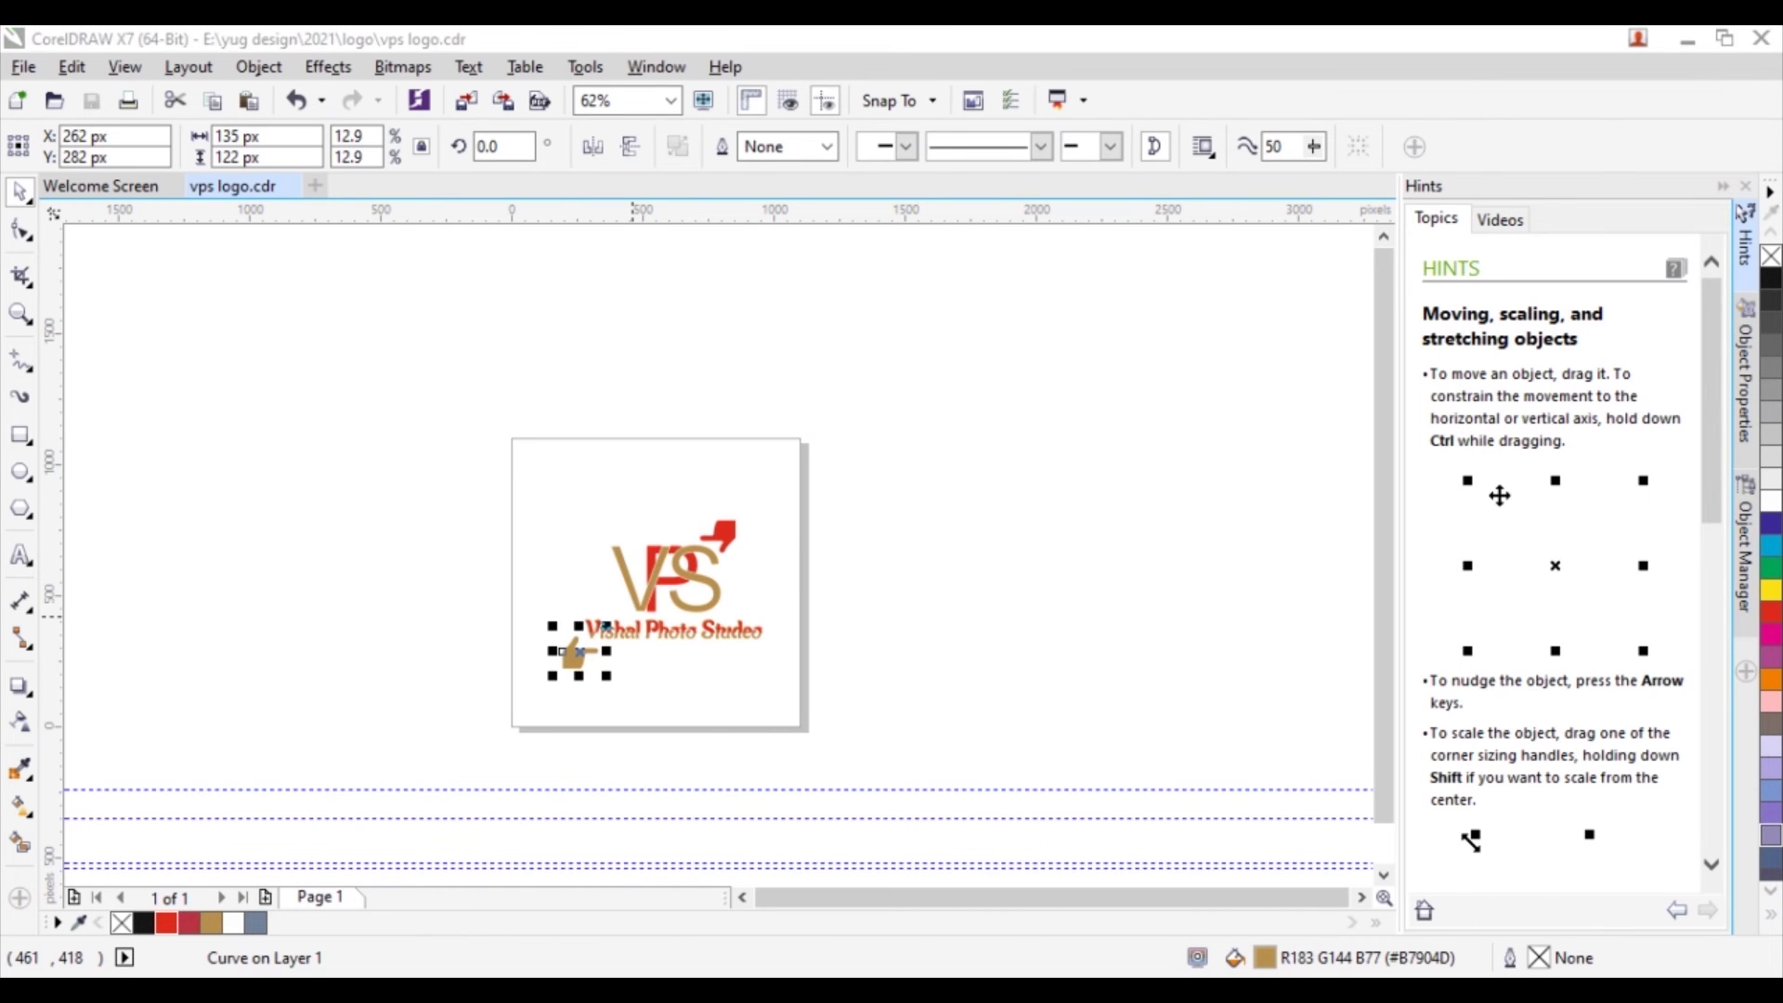
pyautogui.hotkey('alt', 'Tab')
# Step: Go up two folders to yug design and open logo mackup.psd in Photoshop
pyautogui.hotkey('alt', 'Up')
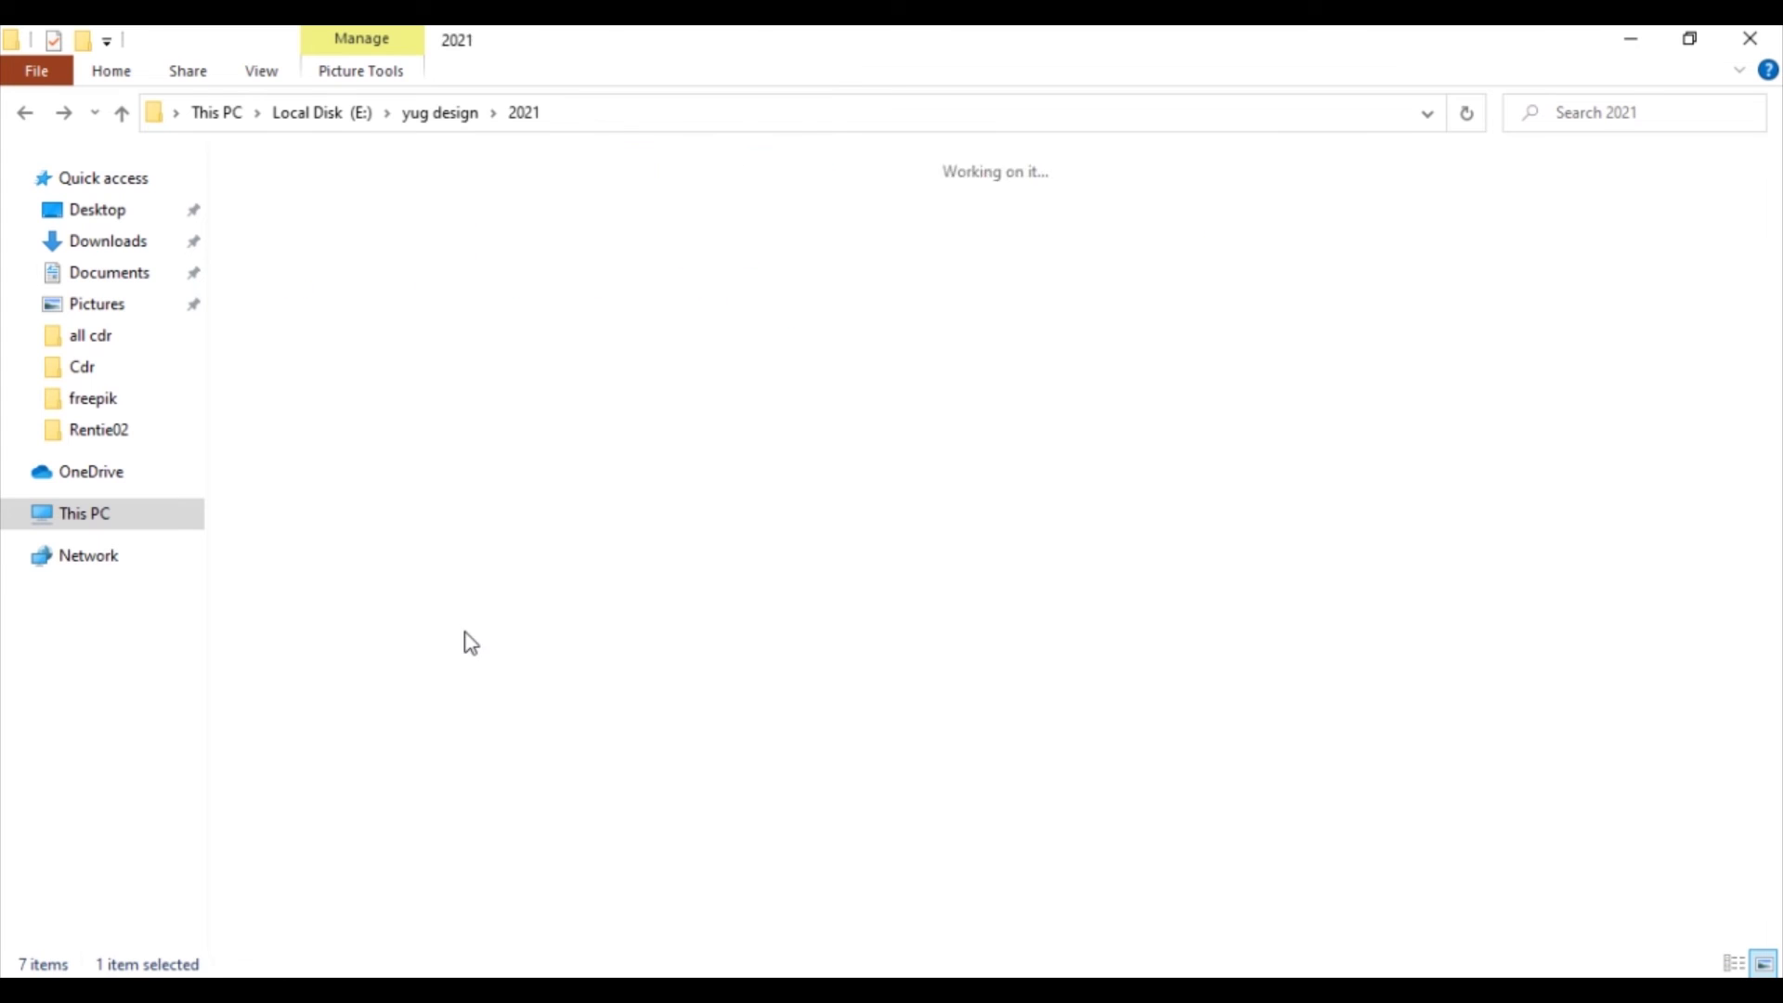
pyautogui.hotkey('alt', 'Up')
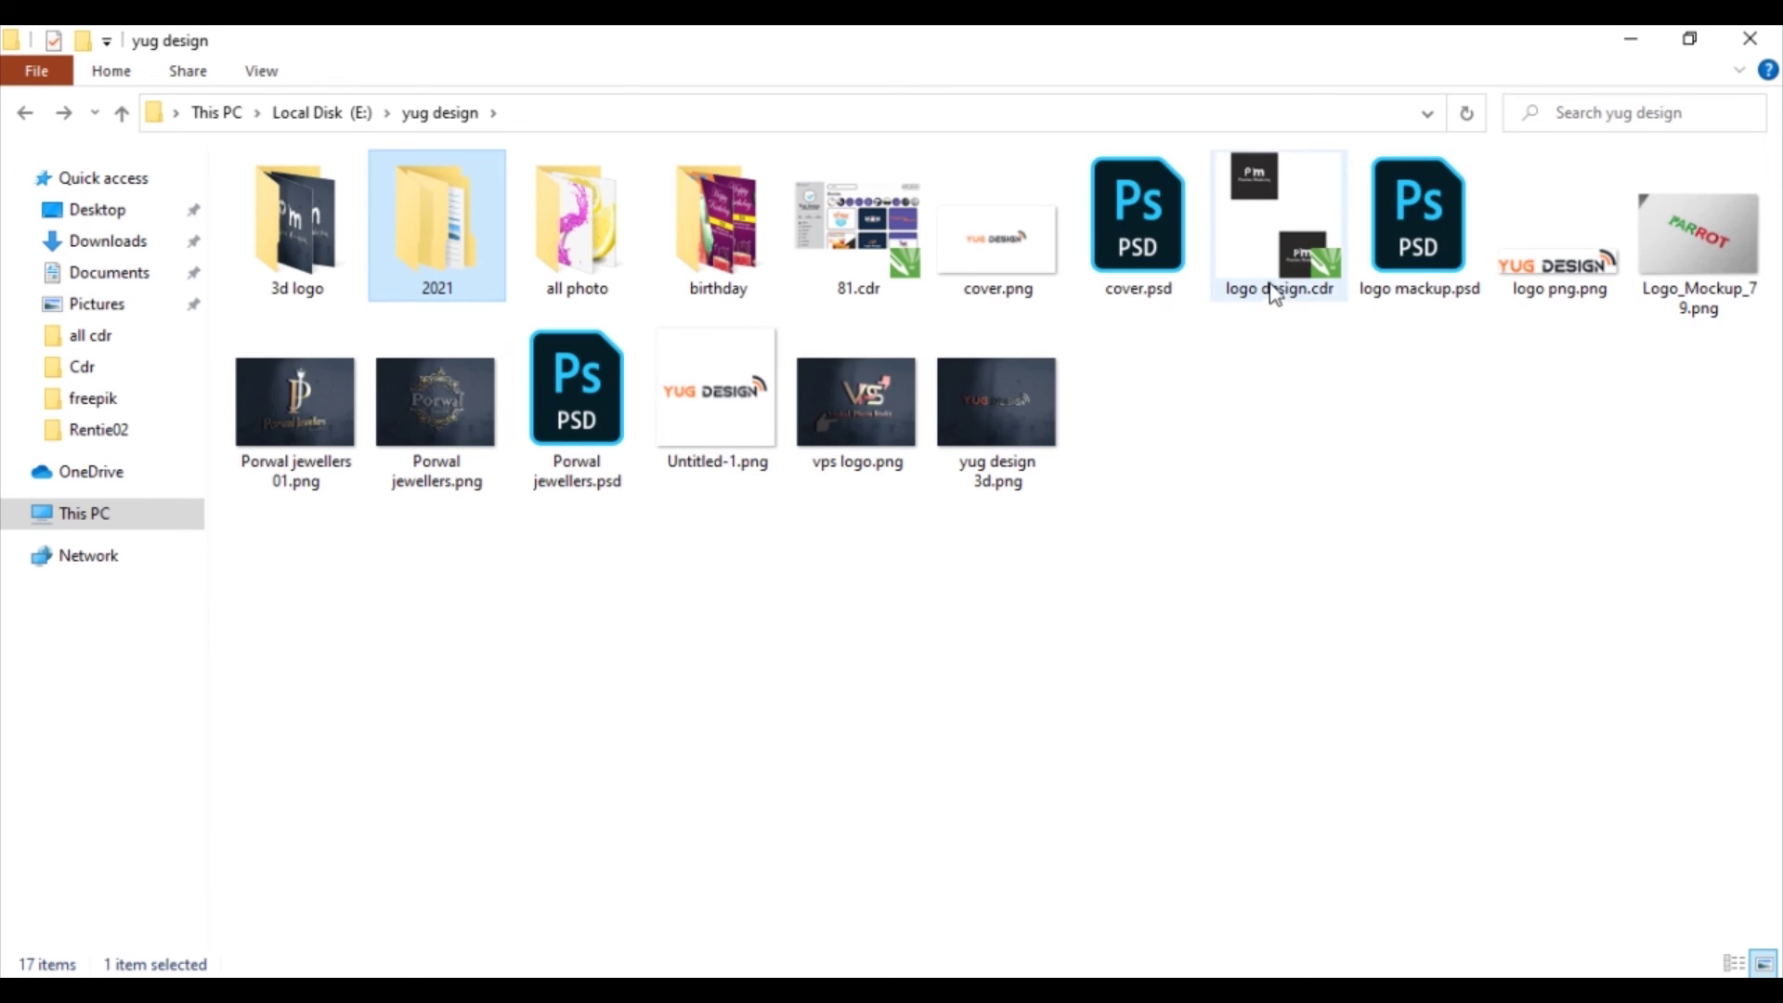
pyautogui.click(1392, 210)
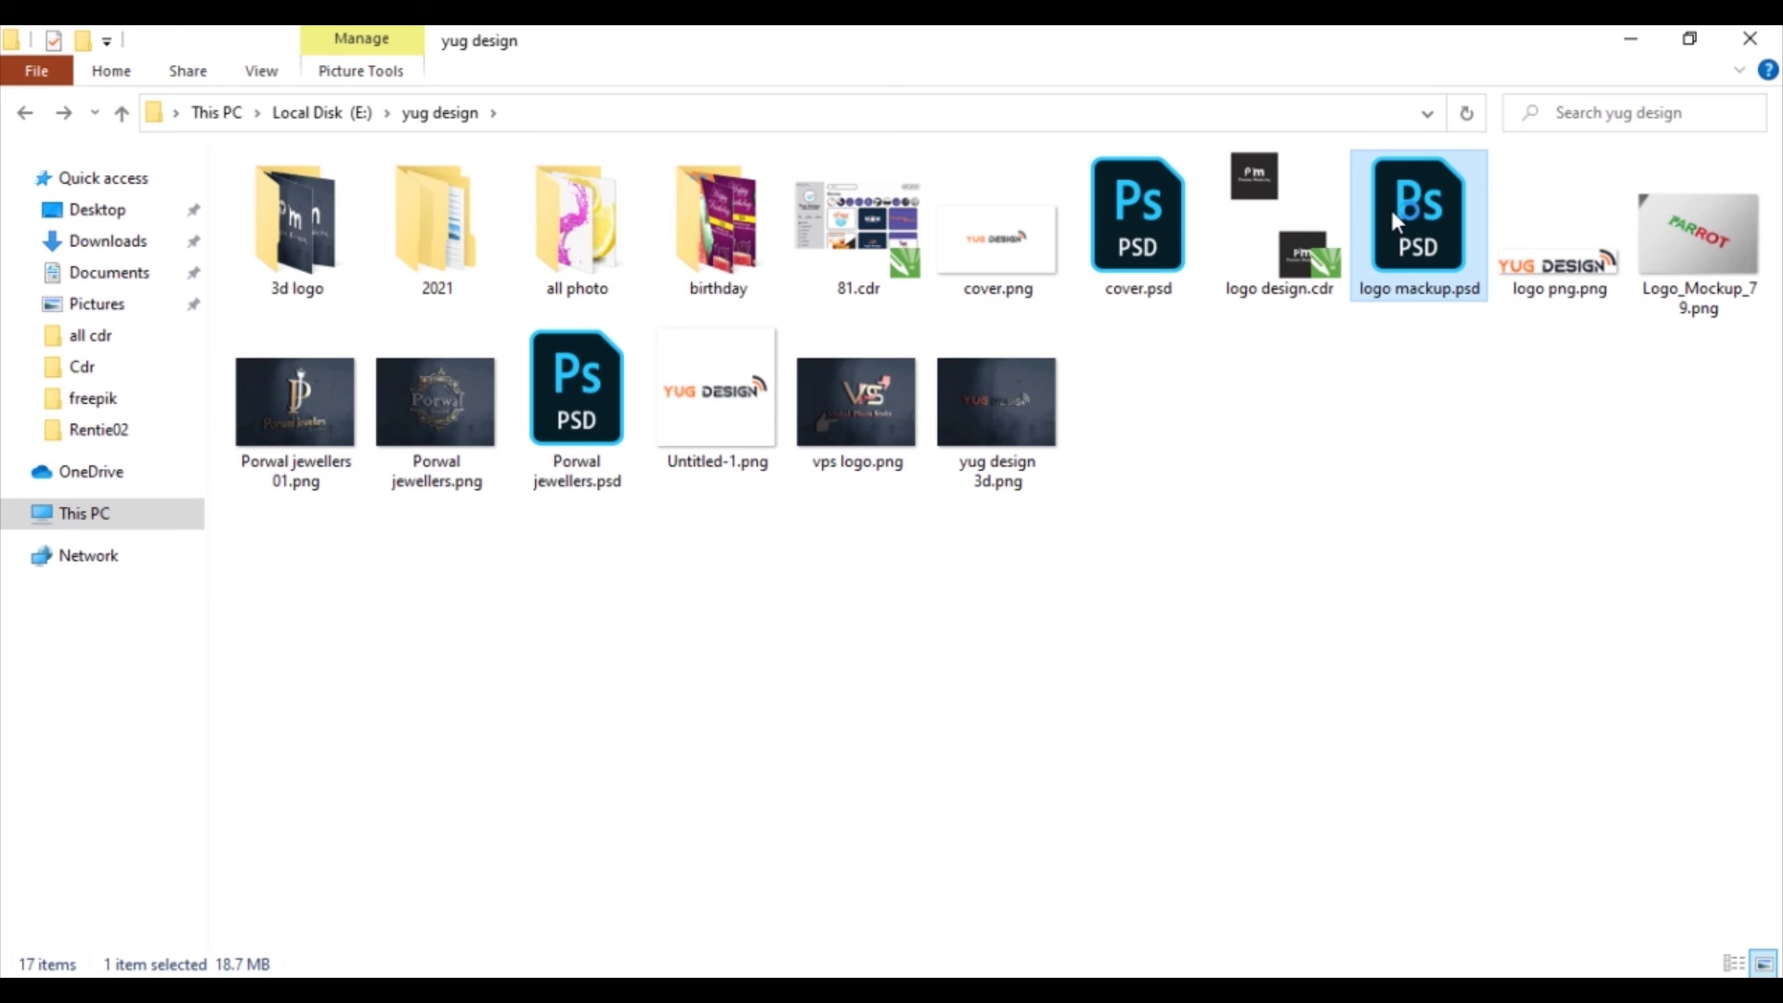
pyautogui.doubleClick(1392, 210)
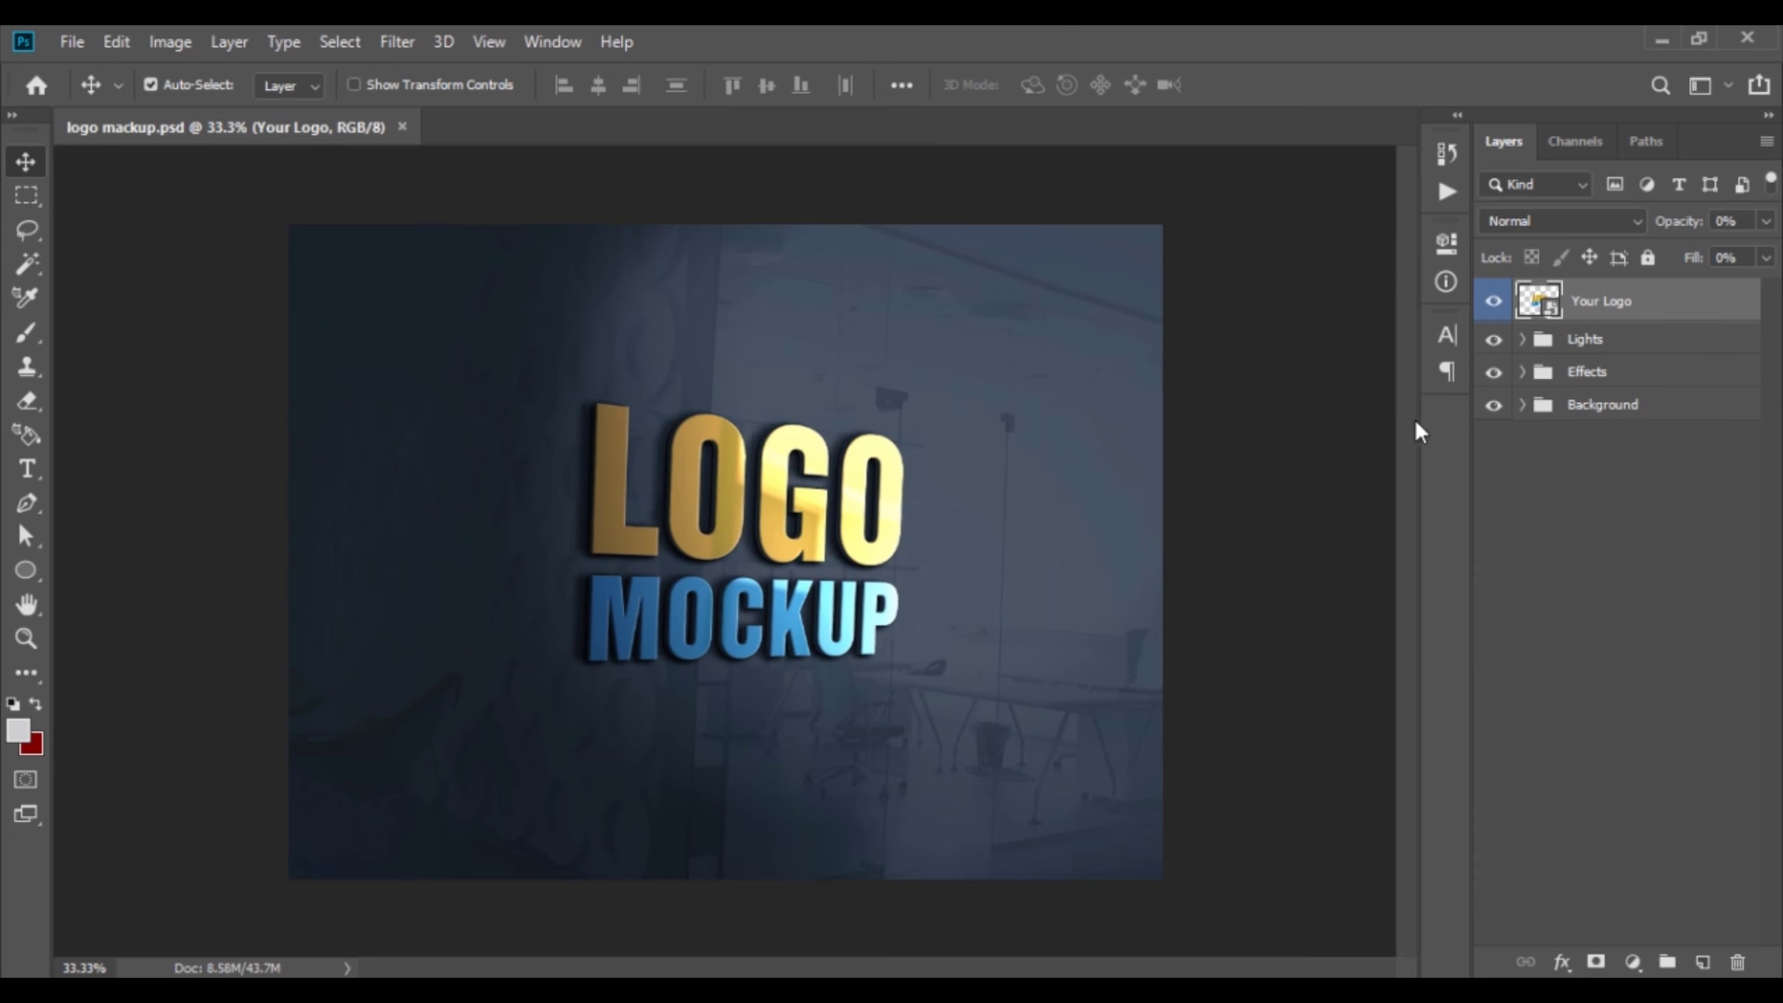
# Step: Edit the Your Logo smart object and delete the LOGO MOCKUP artwork from its Preview logo layer
pyautogui.rightClick(1717, 306)
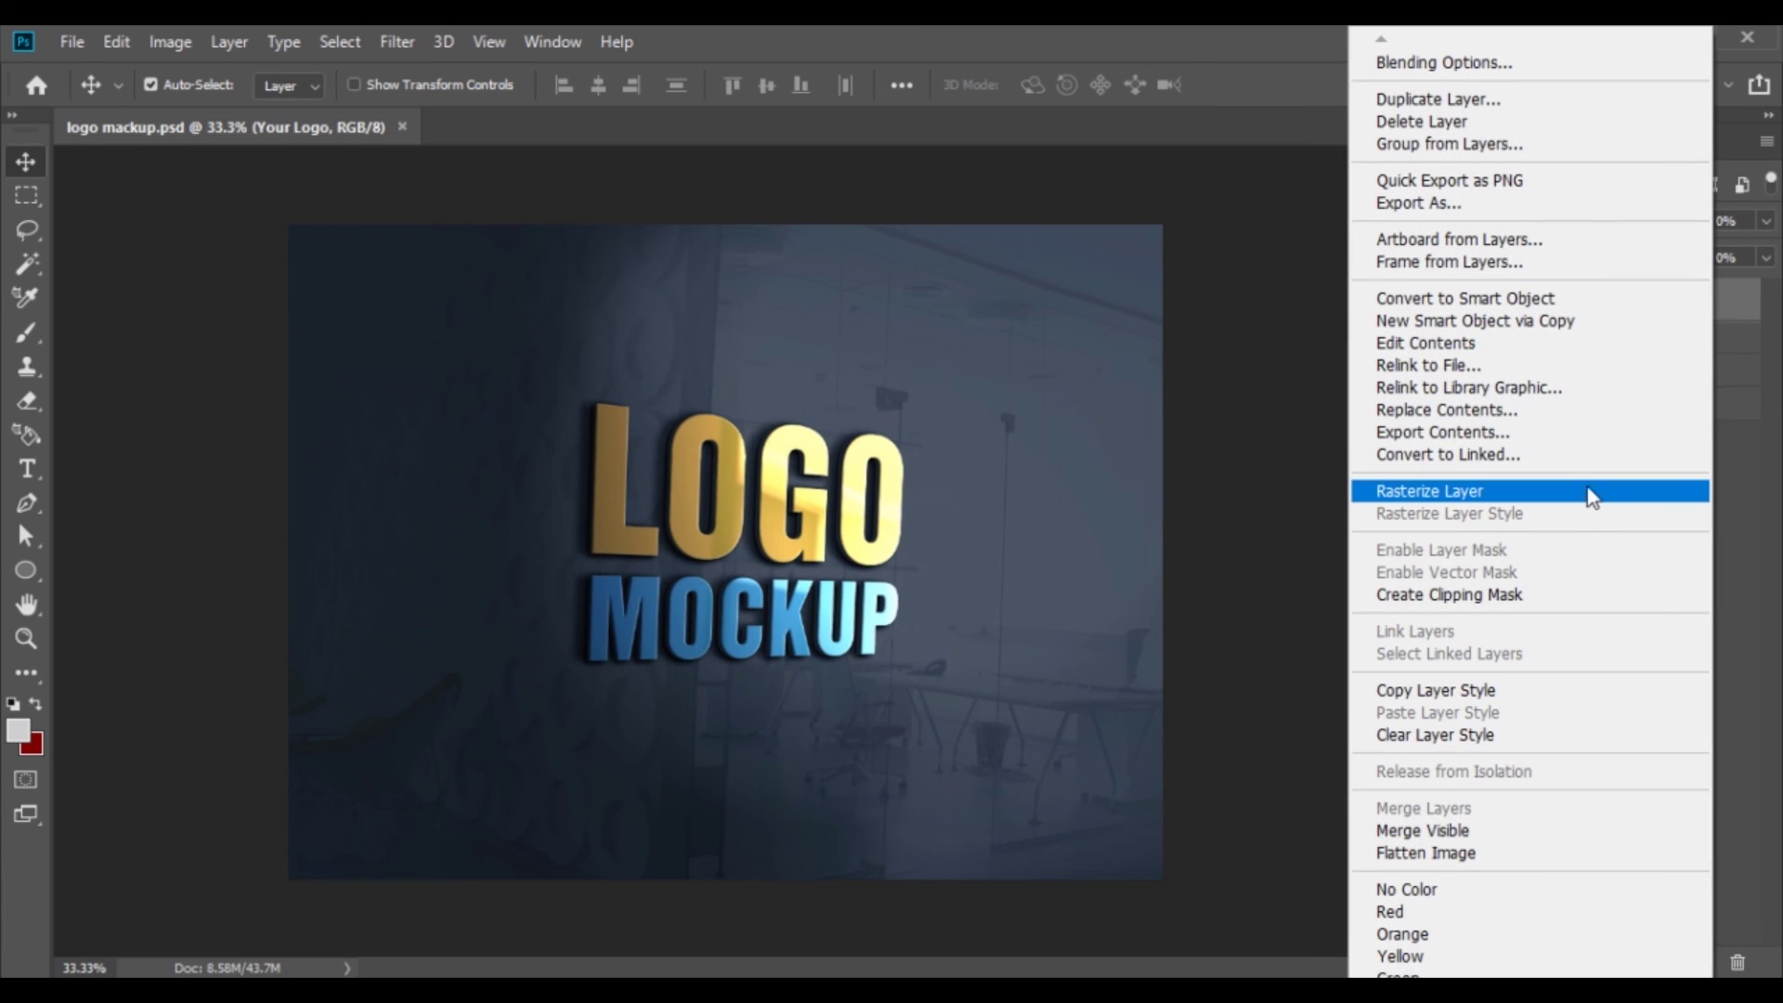
pyautogui.click(1597, 344)
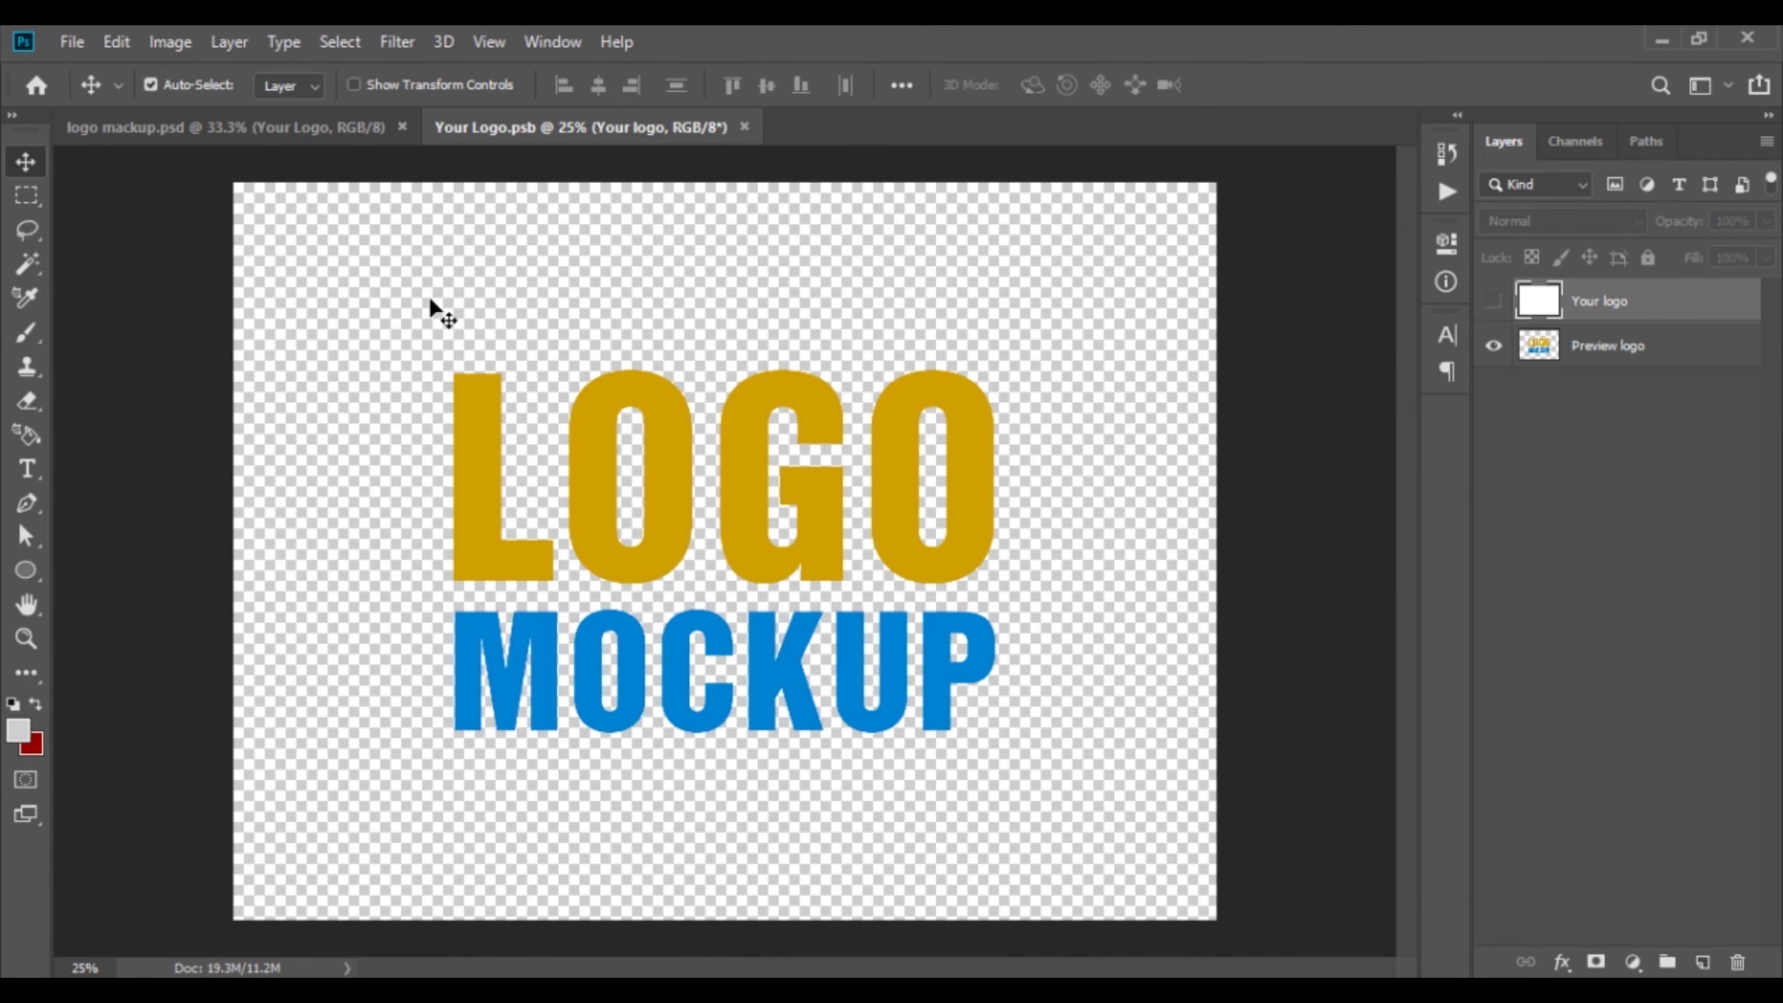
pyautogui.click(27, 195)
pyautogui.moveTo(386, 300); pyautogui.dragTo(1038, 786)
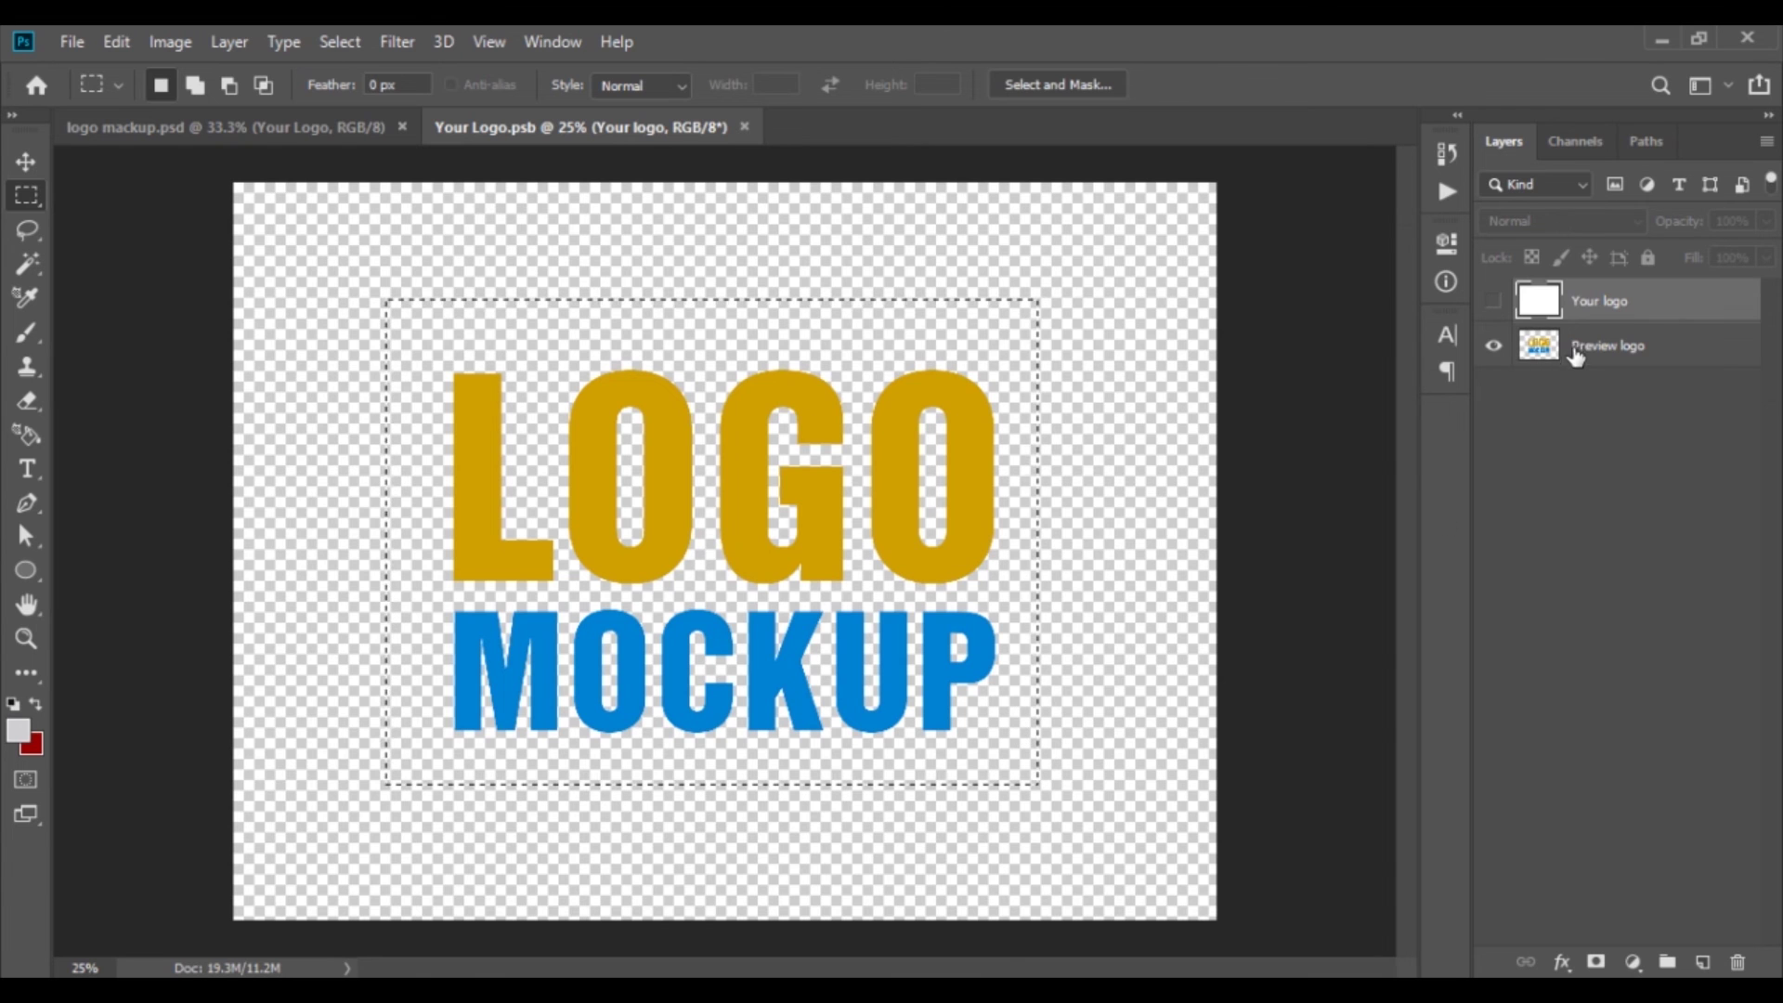
pyautogui.click(1574, 351)
pyautogui.press('Delete')
pyautogui.hotkey('ctrl', 'd')
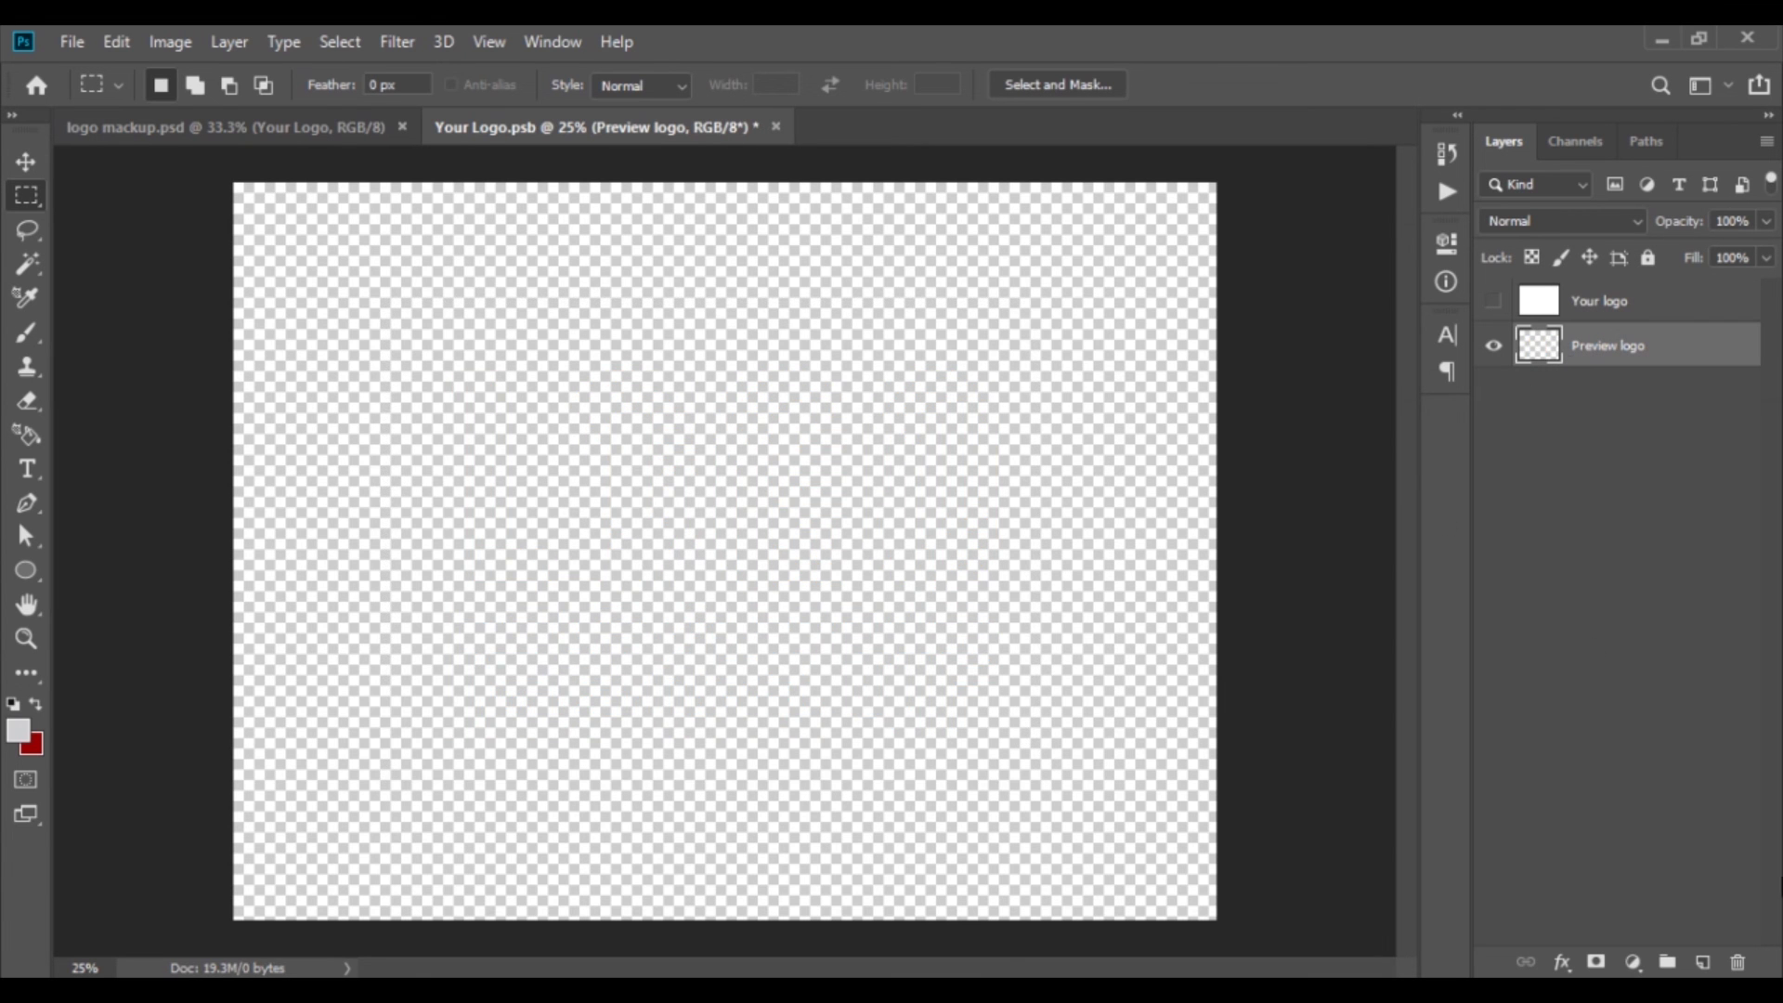
# Step: Place vps logo.png into Your Logo.psb, enlarge it, save, and view it on logo mackup.psd
pyautogui.click(1662, 40)
pyautogui.click(1138, 470)
pyautogui.hotkey('alt', 'Tab')
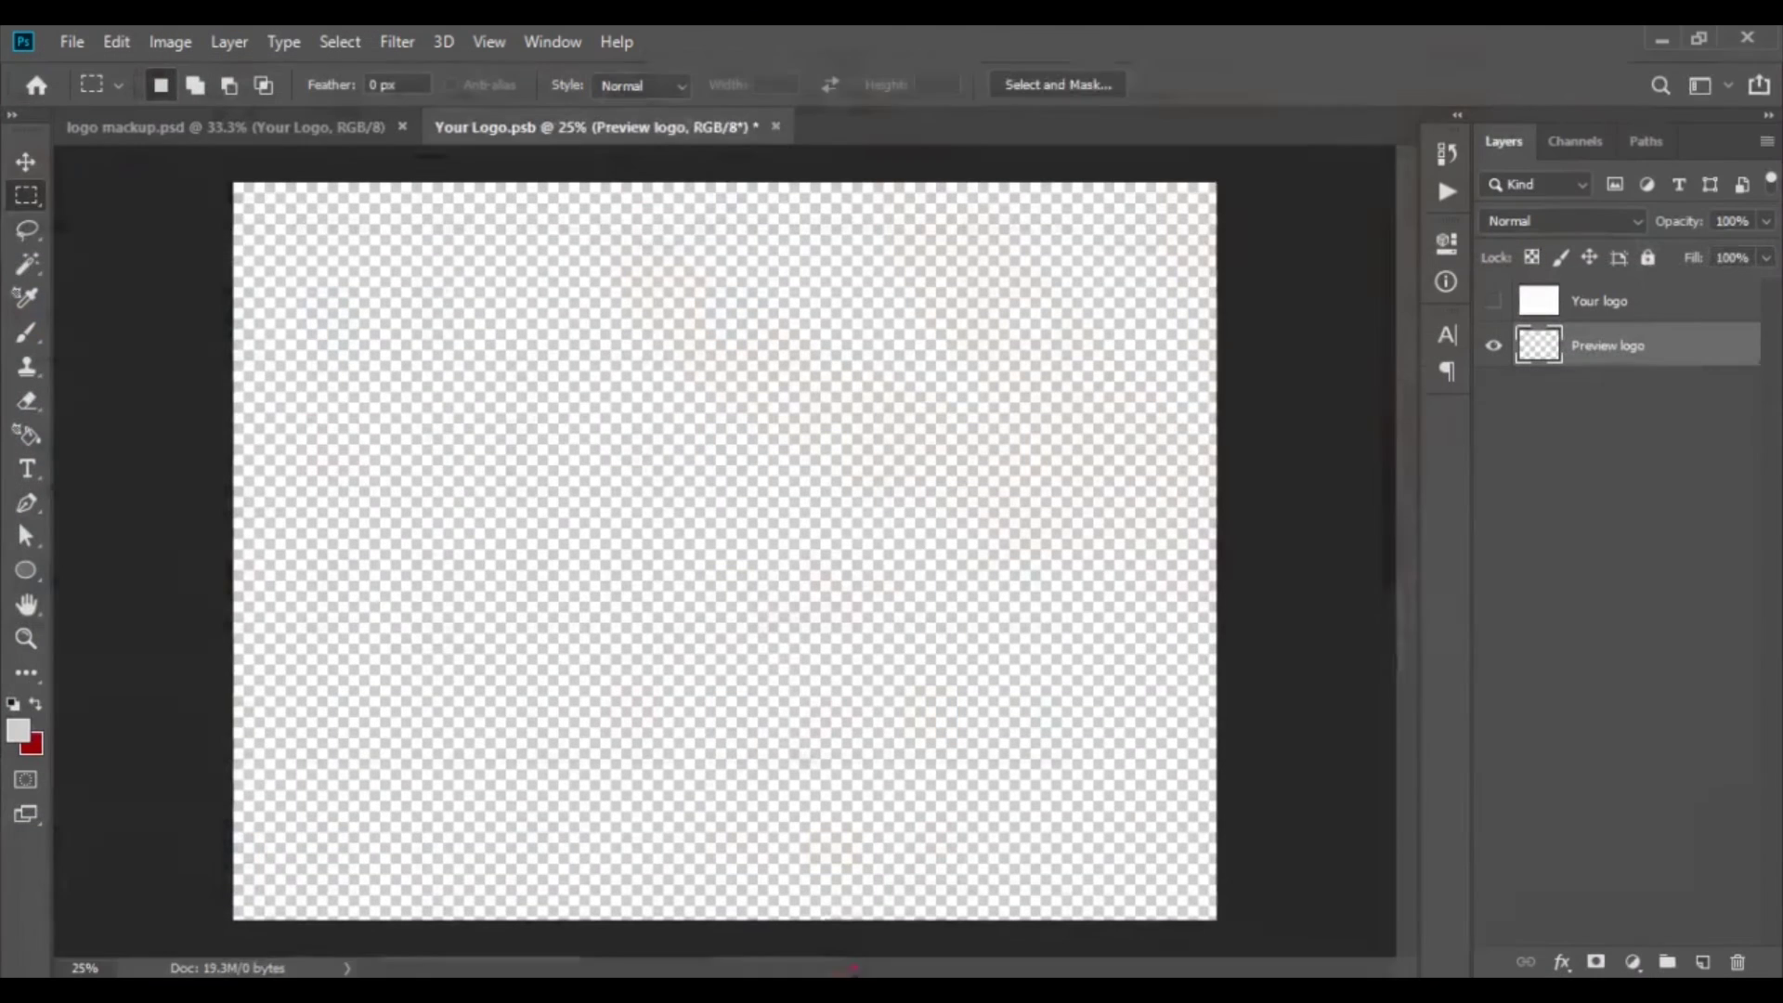
pyautogui.moveTo(779, 619); pyautogui.dragTo(777, 622)
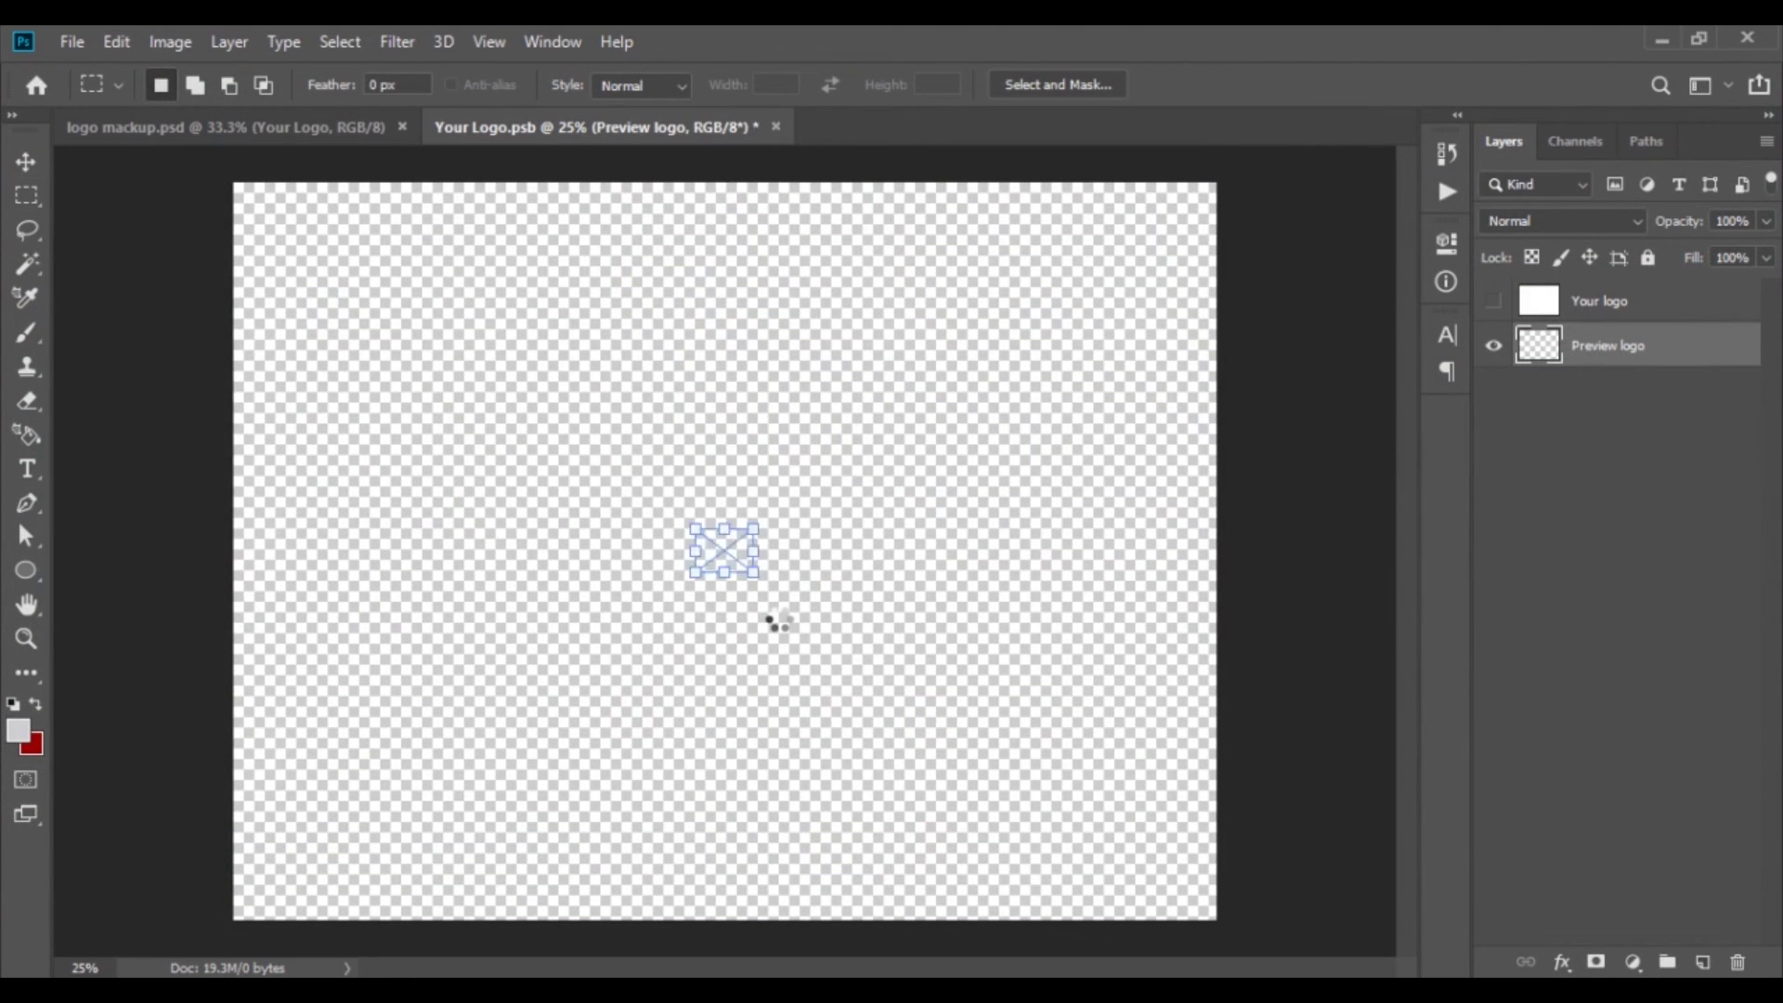
pyautogui.moveTo(754, 580)
pyautogui.mouseDown()
pyautogui.moveTo(904, 680)
pyautogui.moveTo(983, 784)
pyautogui.moveTo(1090, 850)
pyautogui.mouseUp()
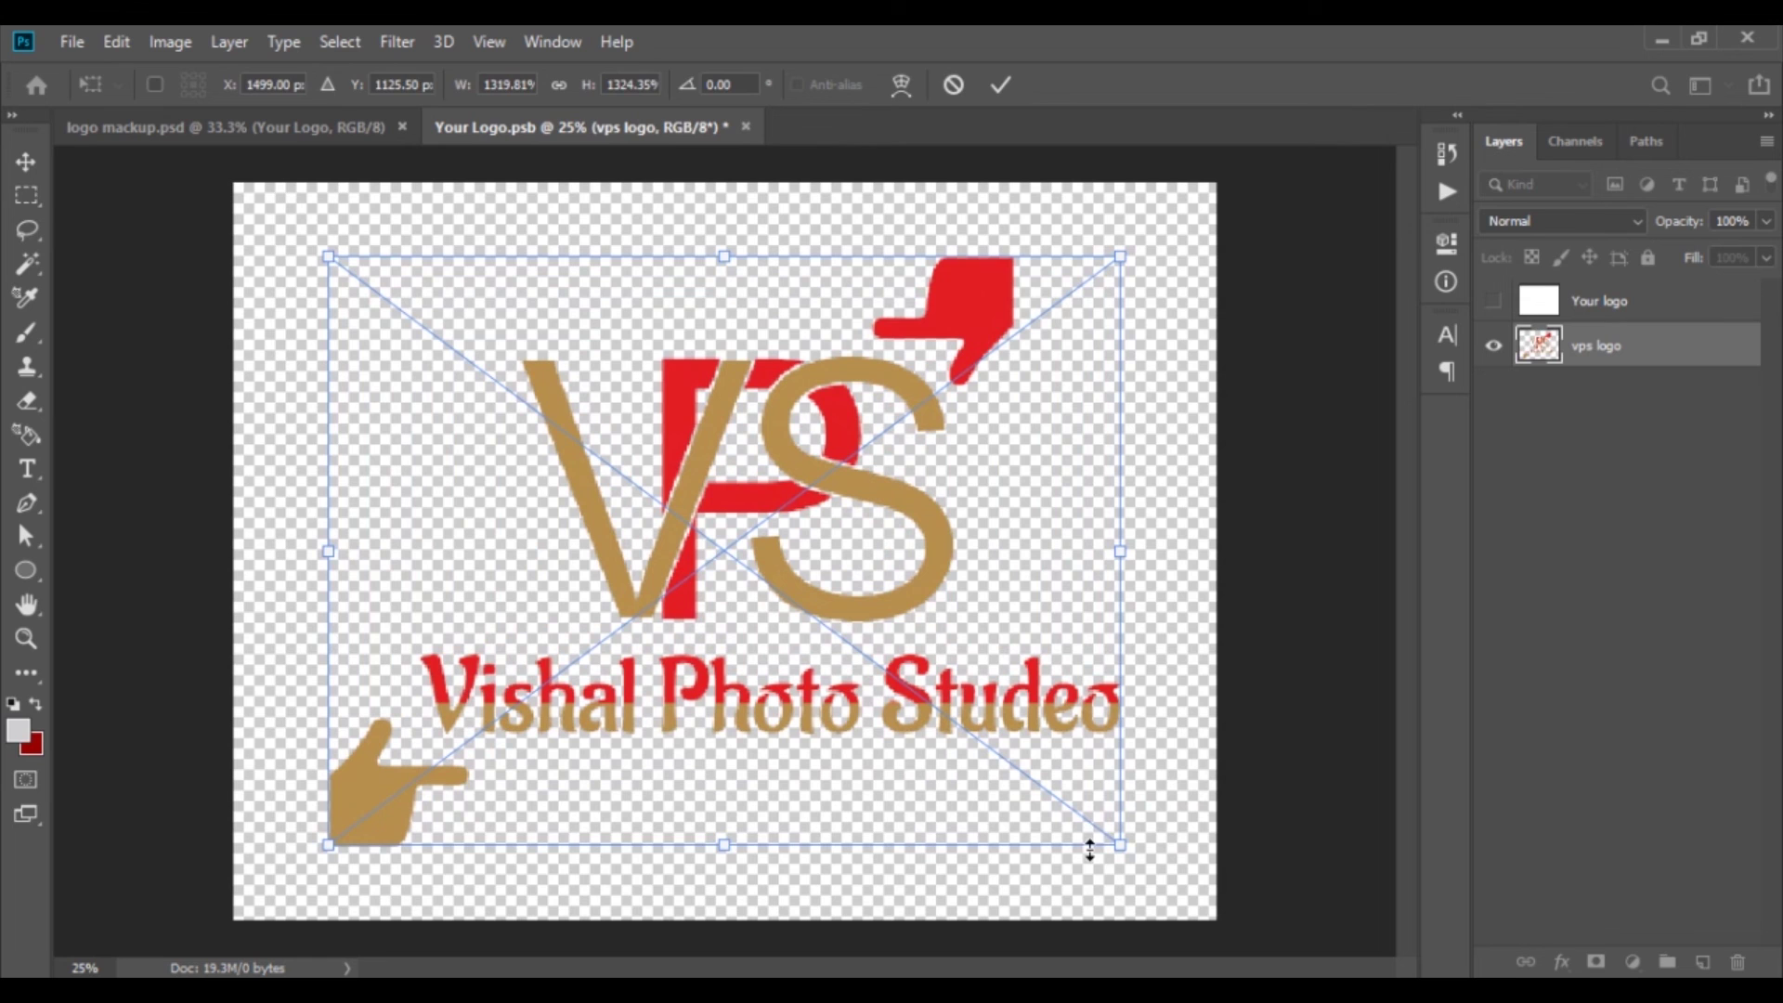
pyautogui.press('m')
pyautogui.hotkey('ctrl', 's')
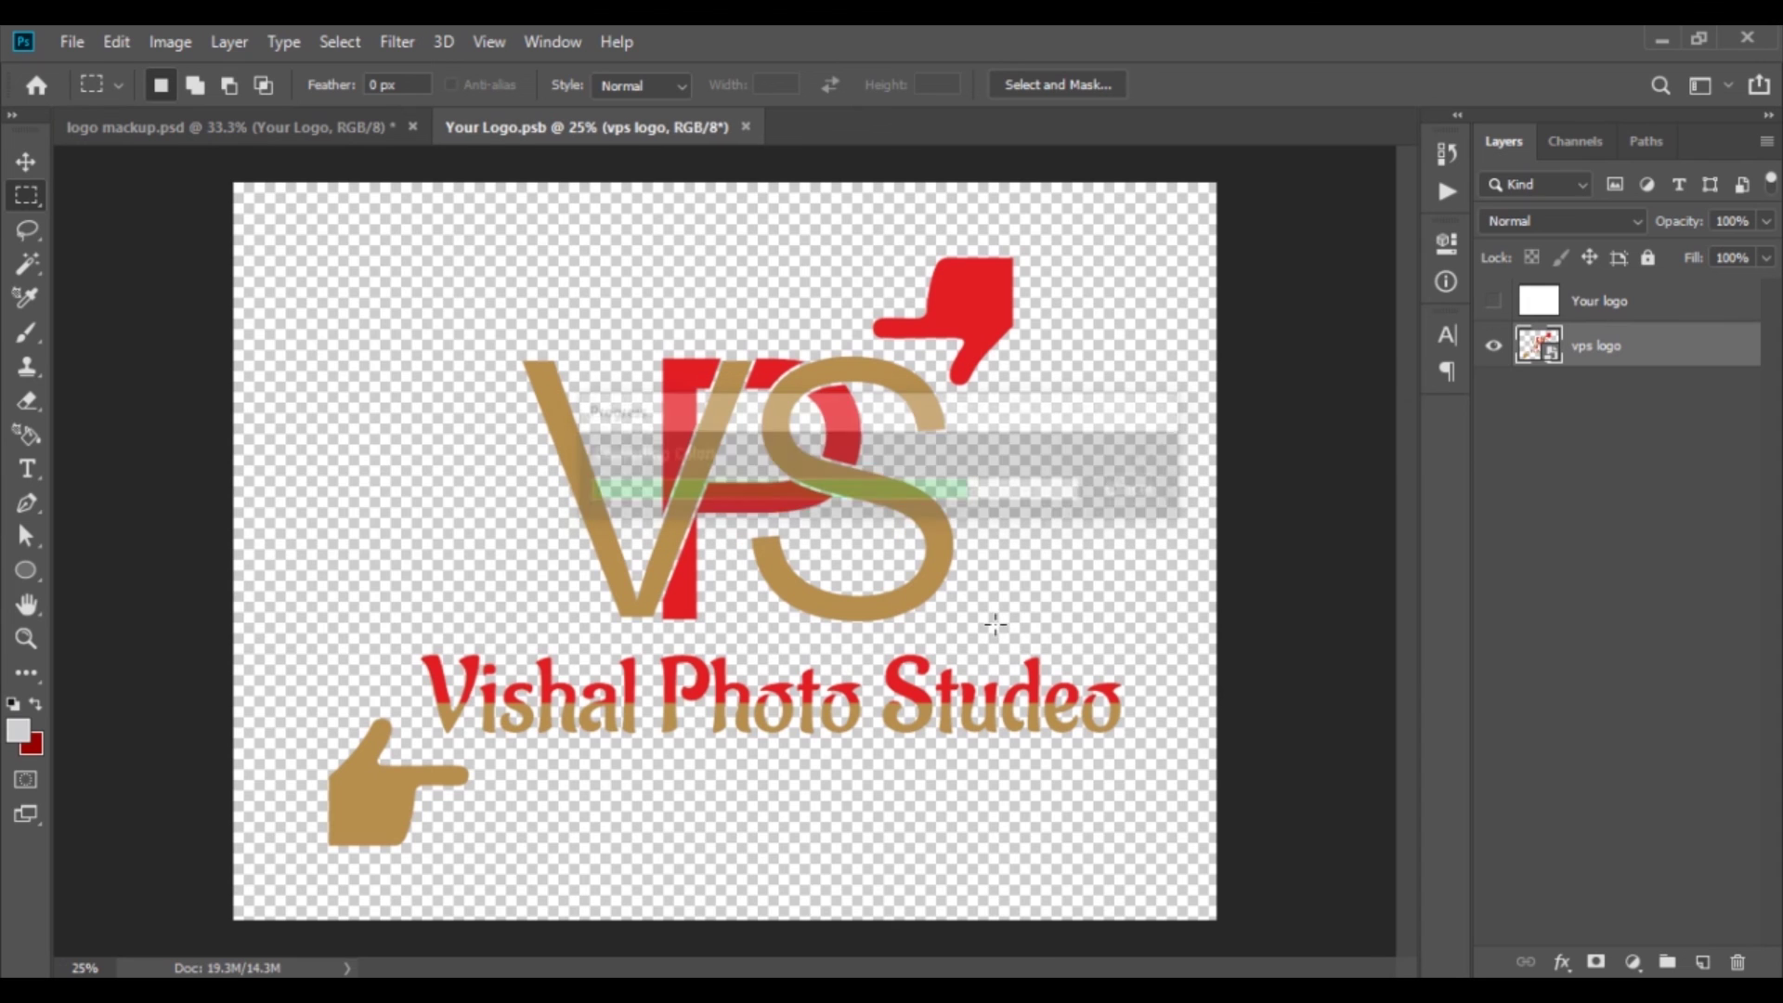
pyautogui.click(238, 137)
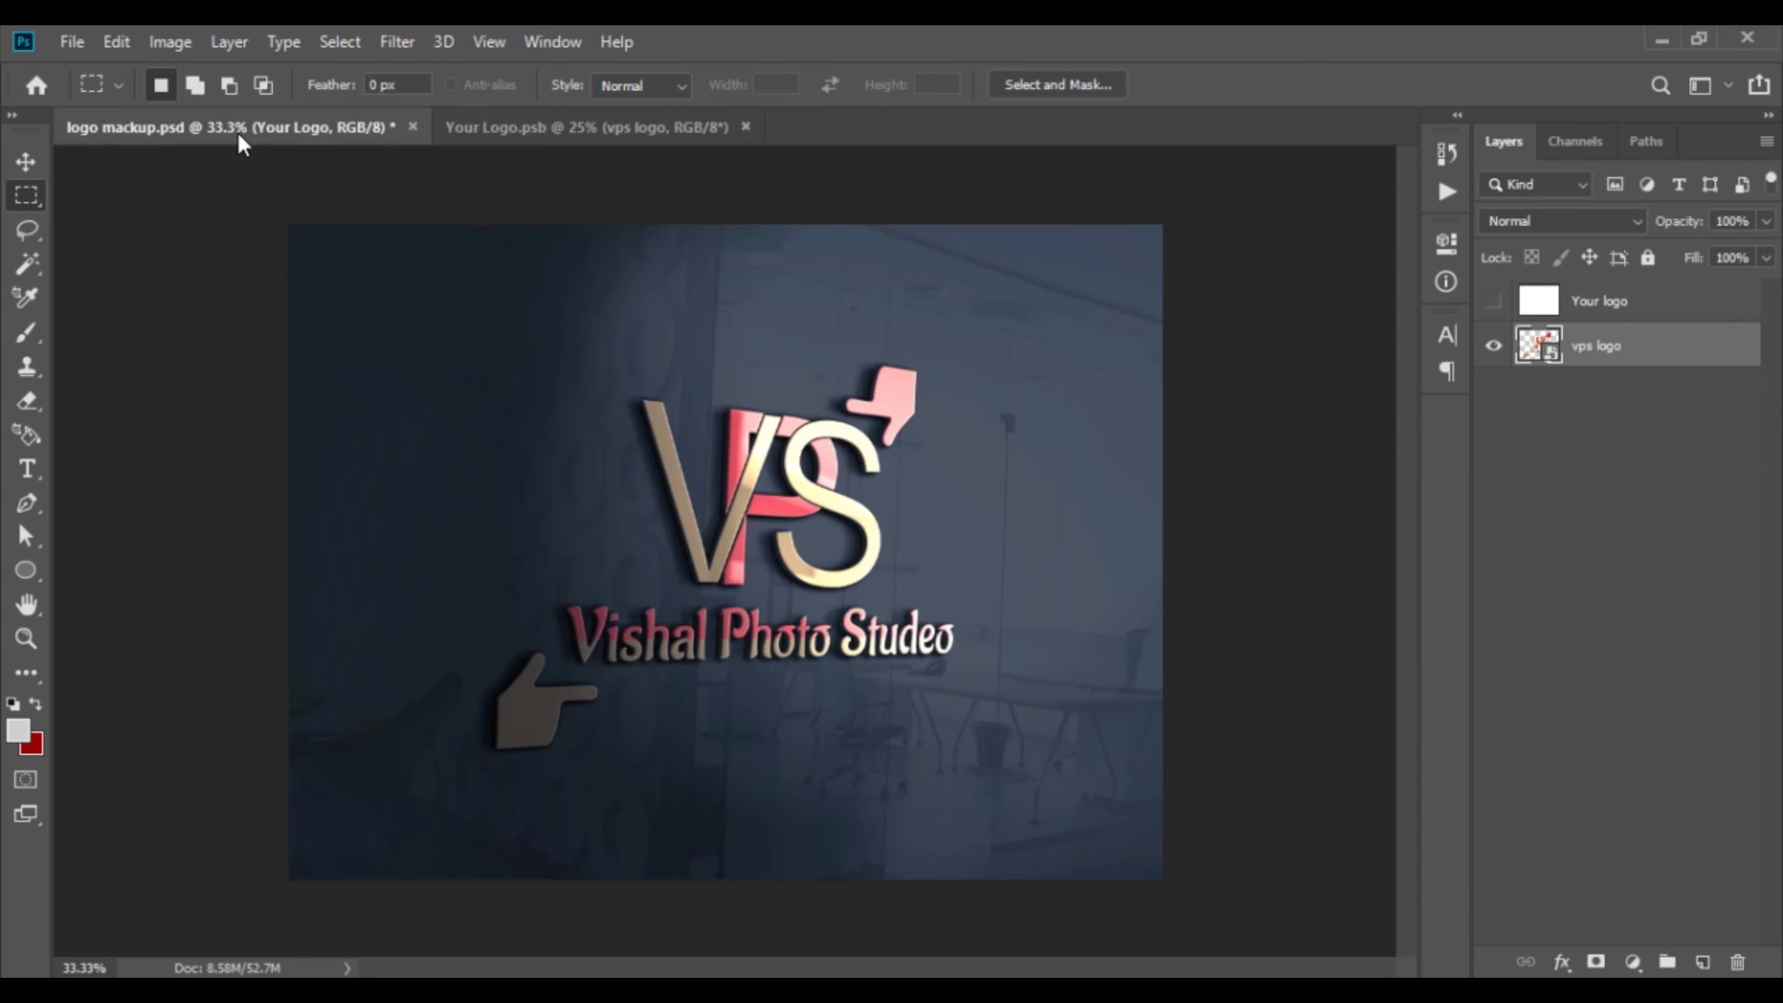